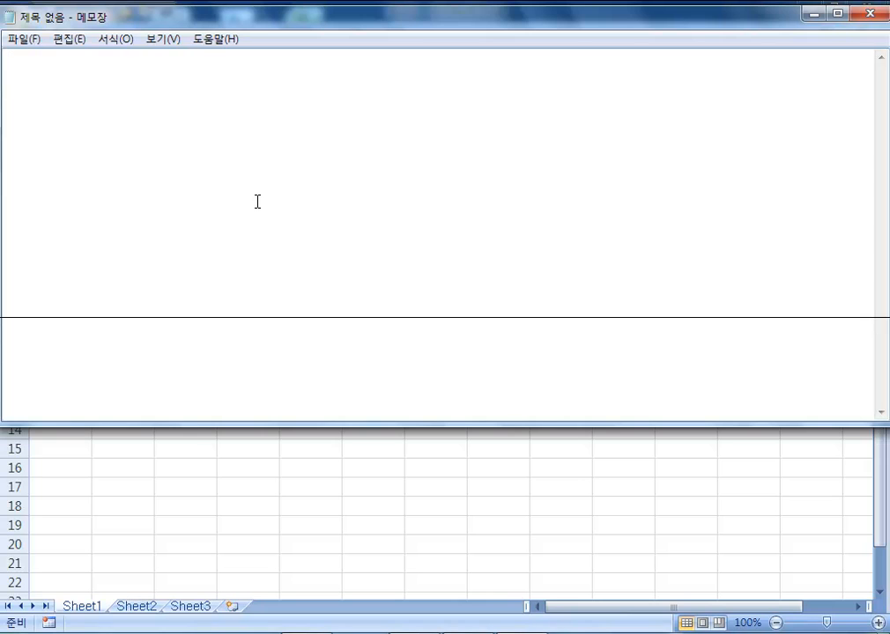
Step: Write an empty IF function, =IF(), on the first line of the note
{"action": "type", "text": "ㅑㄹ"}
{"action": "key", "text": "BackSpace"}
{"action": "key", "text": "BackSpace"}
{"action": "key", "text": "Hangul"}
{"action": "type", "text": "IF"}
{"action": "key", "text": "Home"}
{"action": "type", "text": "="}
{"action": "key", "text": "End"}
{"action": "type", "text": "()"}
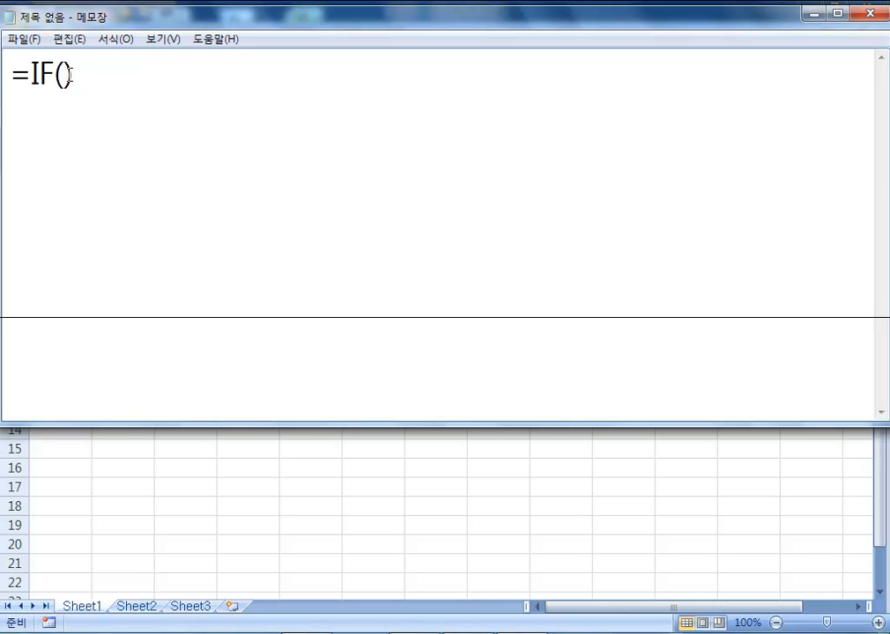
Step: Fill the IF function's parentheses with the arguments 논리식, 식이 참일 경우, 식이 거짓일 경우
{"action": "type", "text": "SH"}
{"action": "key", "text": "BackSpace"}
{"action": "key", "text": "BackSpace"}
{"action": "key", "text": "Hangul"}
{"action": "type", "text": "논ㄹㅣ식, "}
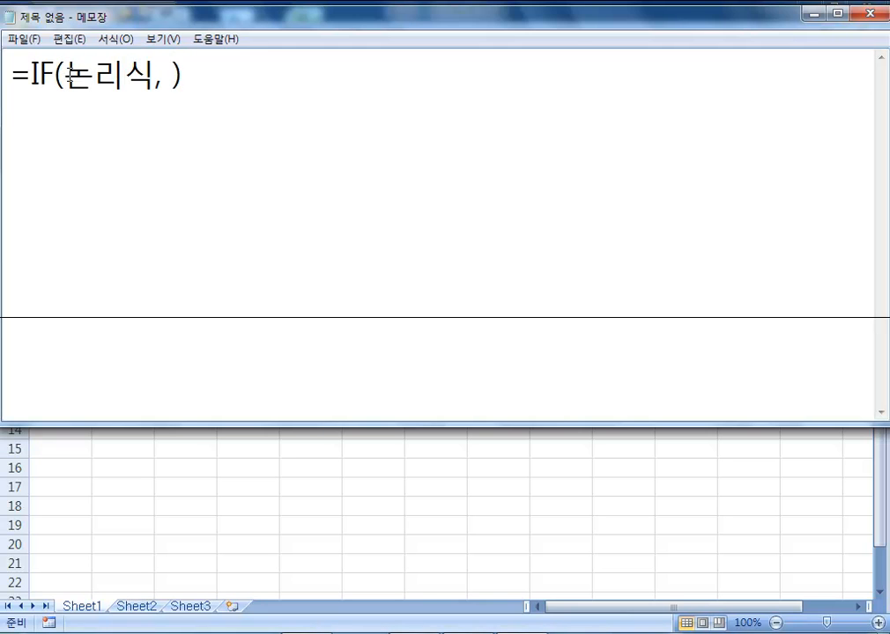
{"action": "type", "text": "식이 참"}
{"action": "type", "text": "일 경"}
{"action": "type", "text": "우"}
{"action": "type", "text": ", "}
{"action": "type", "text": "식이 것"}
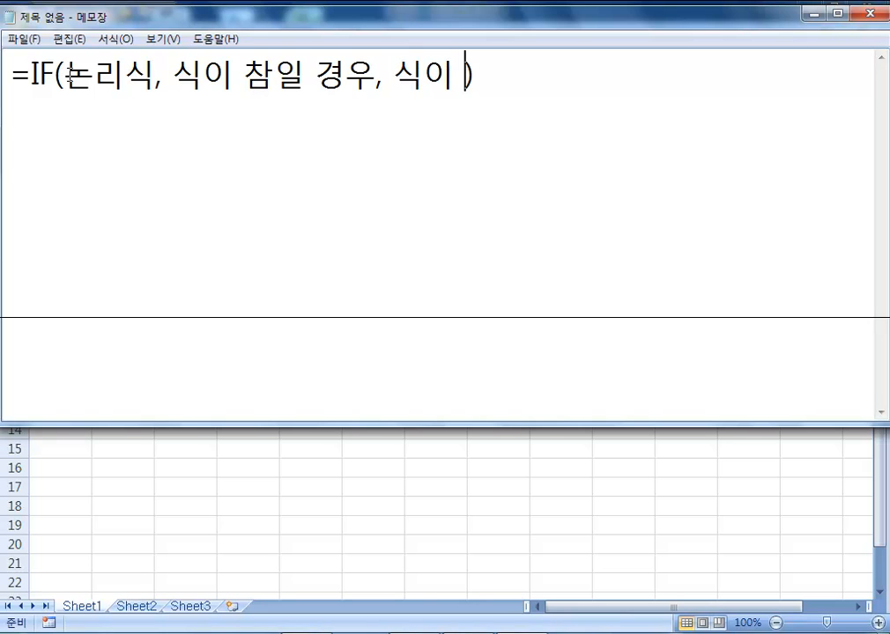
{"action": "type", "text": "짓일 경우"}
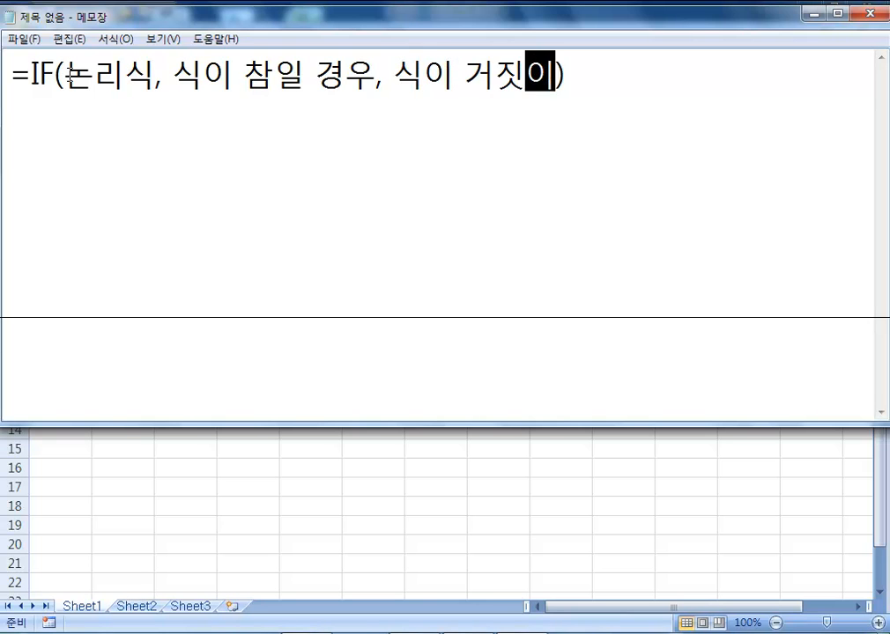
{"action": "key", "text": "Right"}
Step: Begin an example formula on the second line with the condition =IF(성별=남자
{"action": "key", "text": "Return"}
{"action": "type", "text": "=IF"}
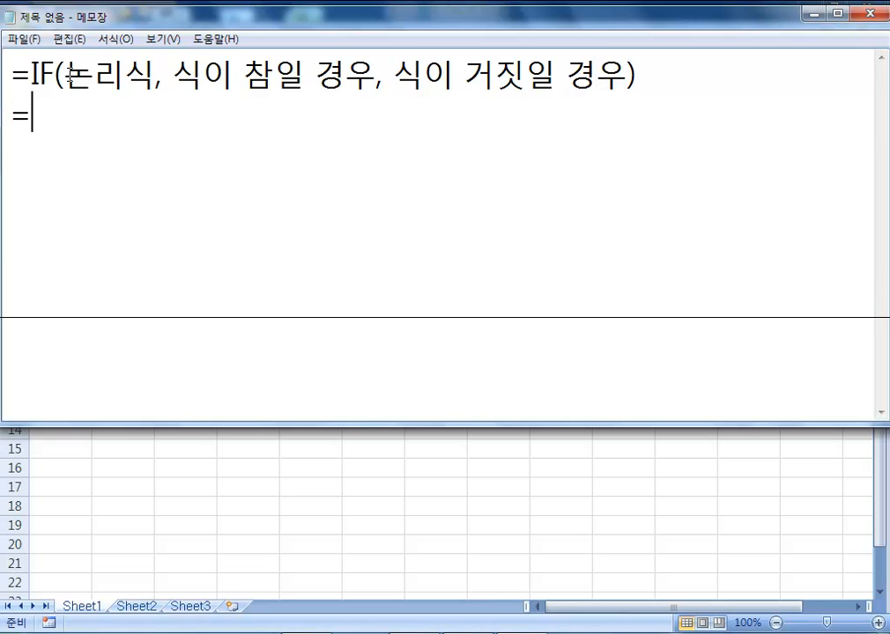
{"action": "type", "text": "("}
{"action": "key", "text": "BackSpace"}
{"action": "type", "text": "TJD"}
{"action": "key", "text": "BackSpace"}
{"action": "key", "text": "BackSpace"}
{"action": "key", "text": "BackSpace"}
{"action": "key", "text": "Hangul"}
{"action": "type", "text": "ㅅ"}
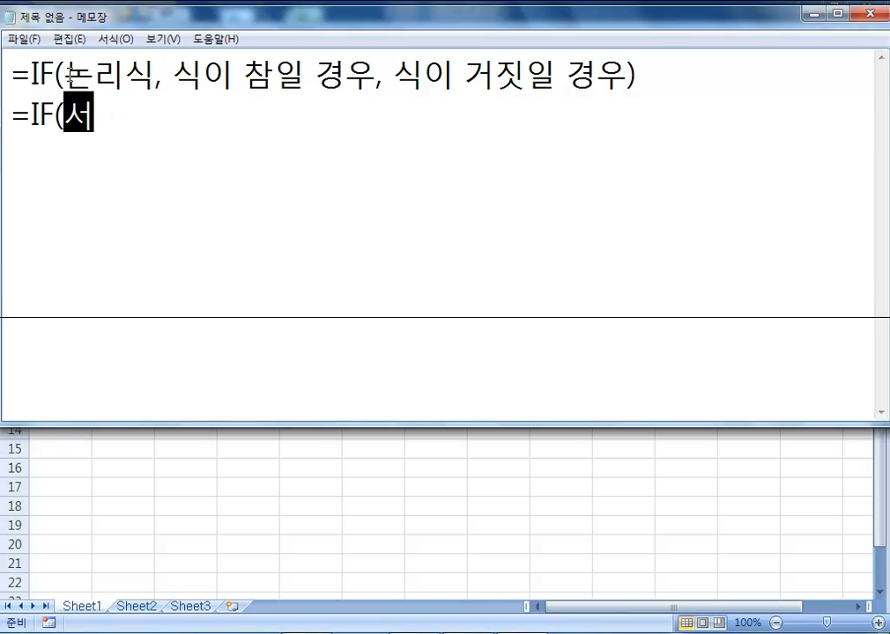
{"action": "type", "text": "성별=남자"}
{"action": "key", "text": "Hangul"}
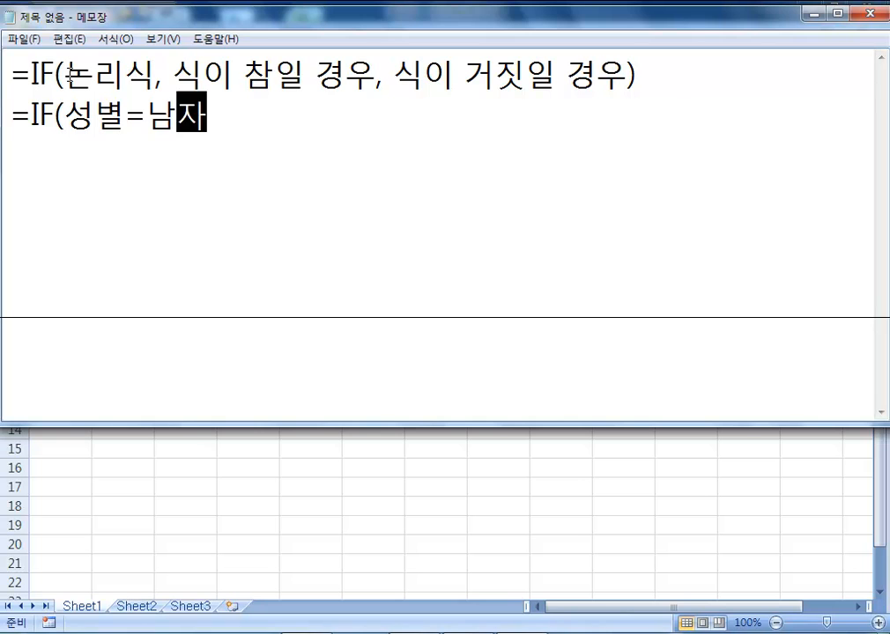
Step: Complete the 성별=남자 formula with 남탕 as the true result and 여탕 as the false result
{"action": "type", "text": ","}
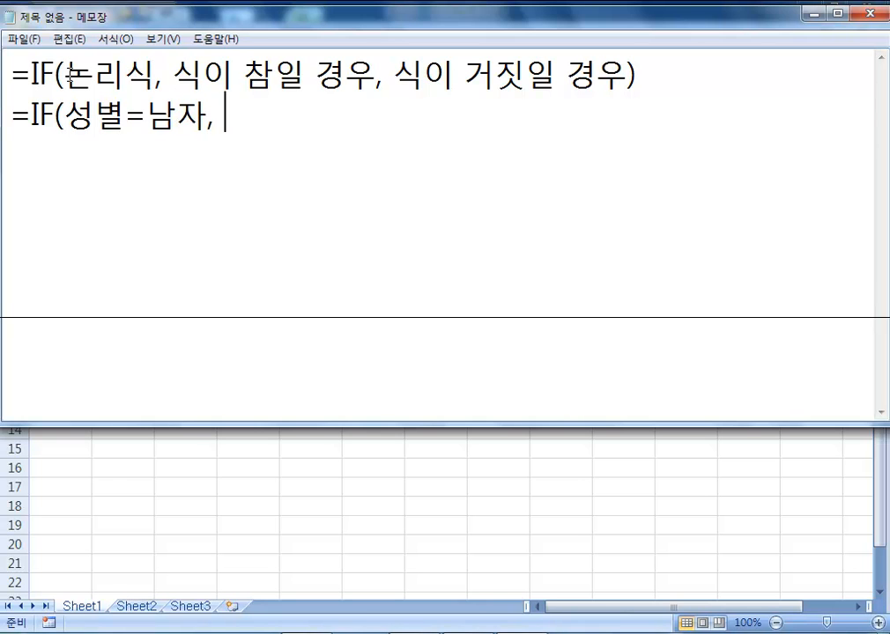
{"action": "type", "text": " 남탕, "}
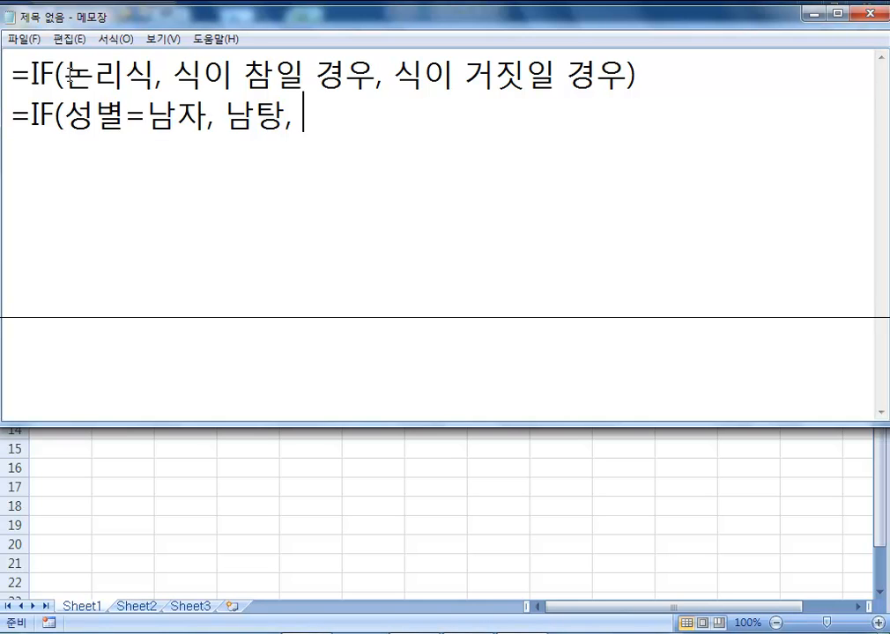
{"action": "type", "text": "여탕)"}
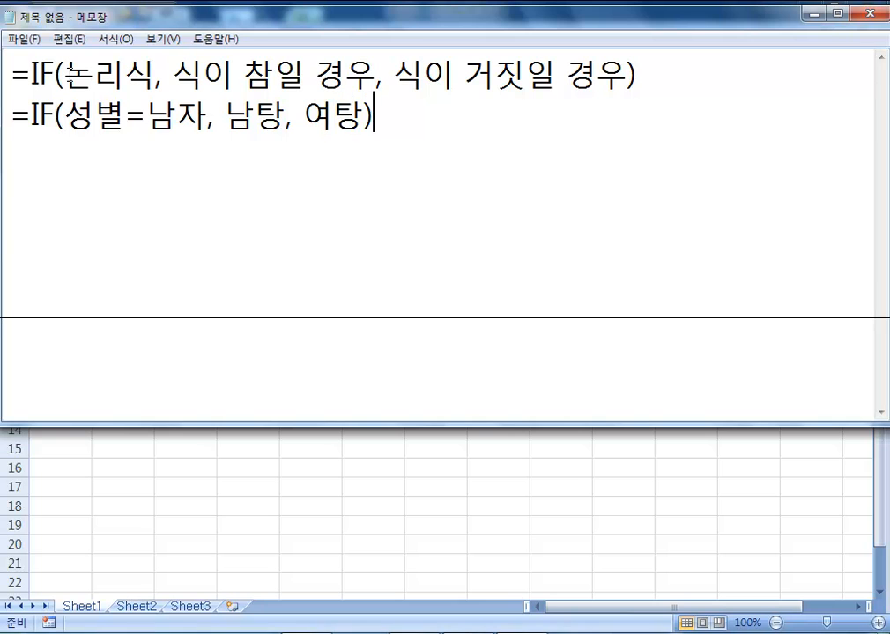
Step: Write the formula =IF(석차=1,"수석","") on the third line
{"action": "key", "text": "Return"}
{"action": "type", "text": "=IF(서"}
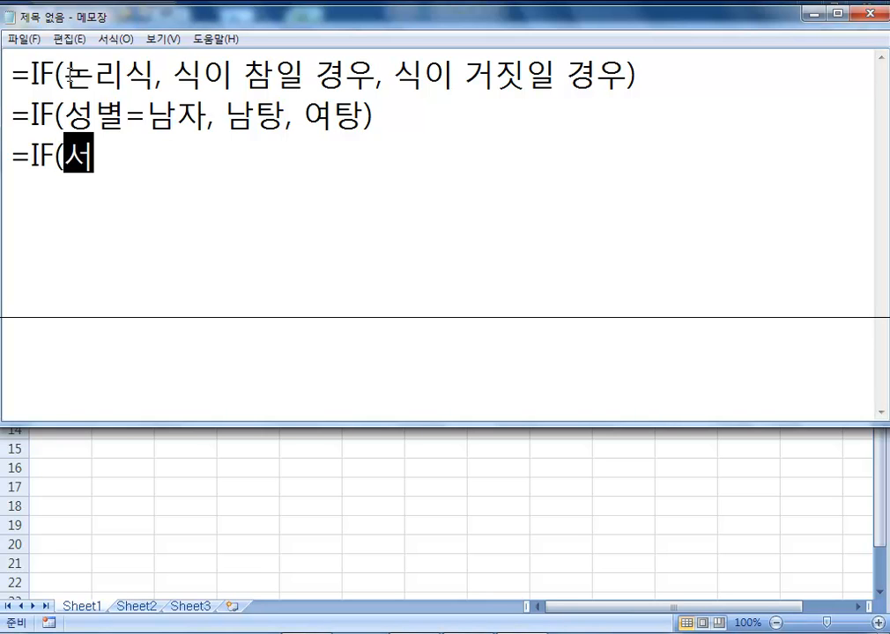
{"action": "type", "text": "석차=1"}
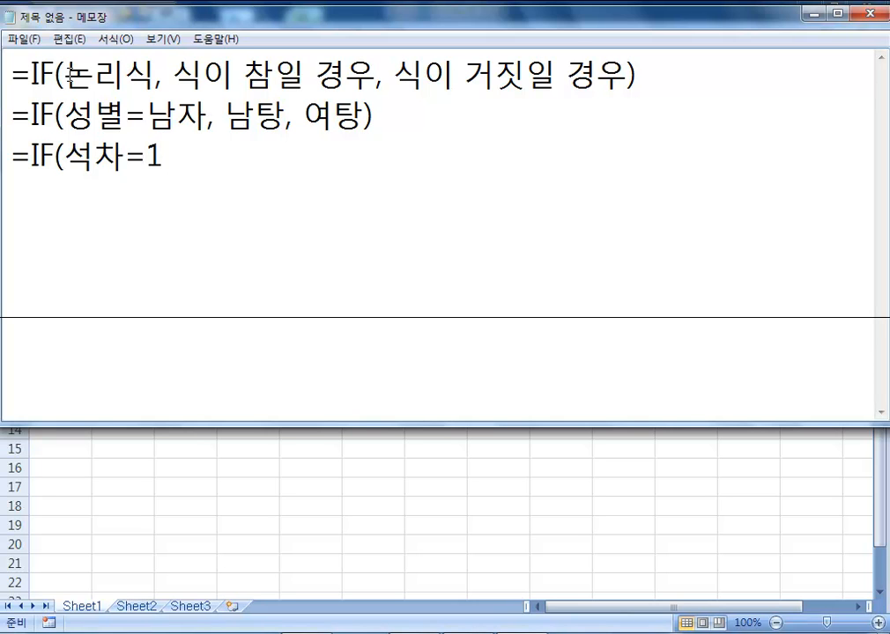
{"action": "type", "text": ",\""}
{"action": "type", "text": "수석"}
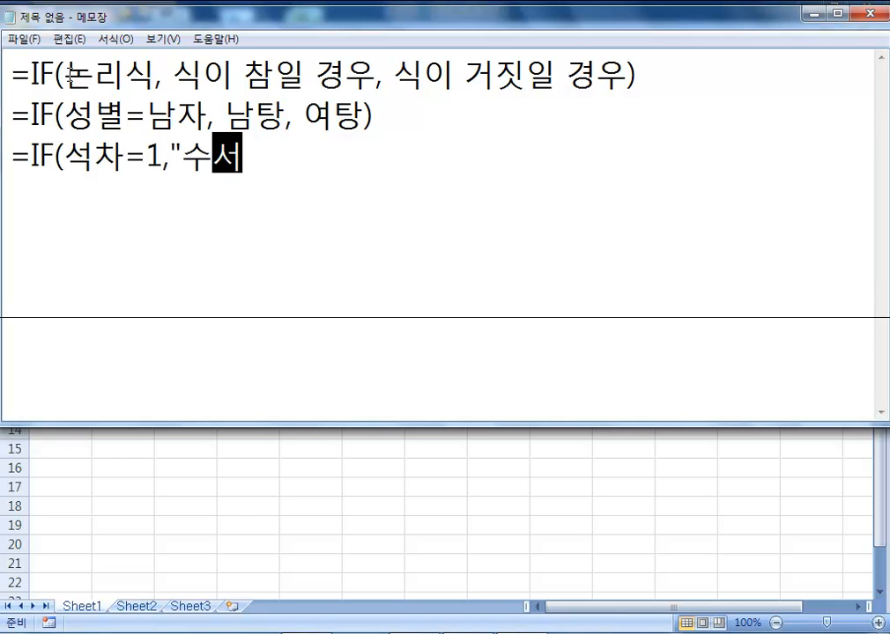
{"action": "type", "text": "\""}
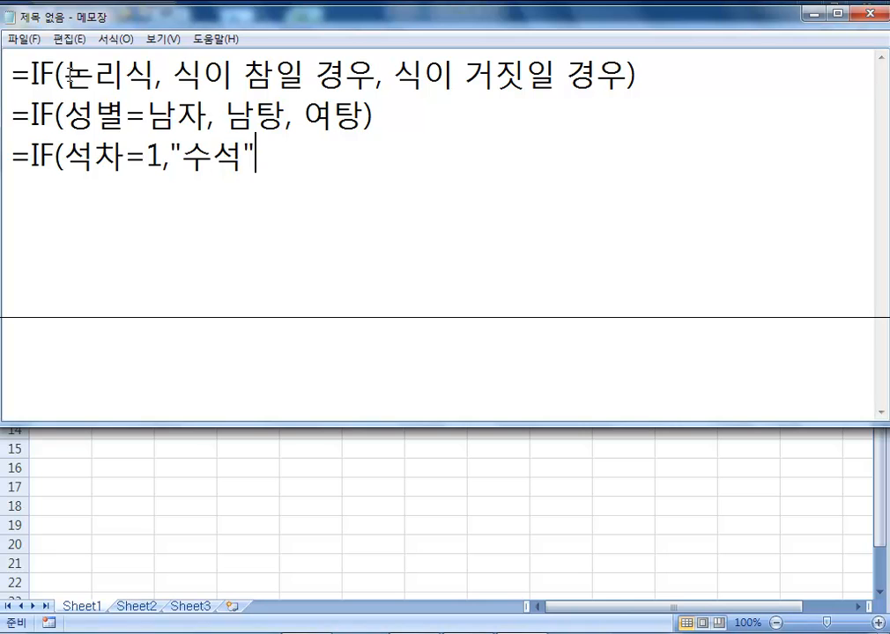
{"action": "type", "text": ",\"\")"}
{"action": "key", "text": "Left"}
{"action": "key", "text": "Left"}
{"action": "key", "text": "Left"}
{"action": "key", "text": "Right"}
{"action": "key", "text": "Right"}
{"action": "key", "text": "Right"}
Step: Begin a formula on the fourth line with the condition =IF(석차<=5
{"action": "key", "text": "Return"}
{"action": "type", "text": "=IF("}
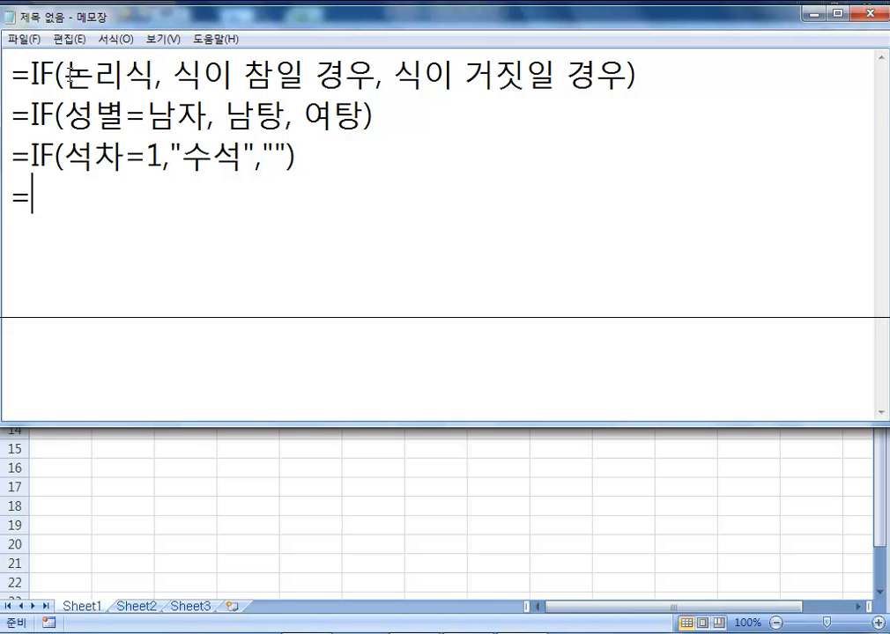
{"action": "type", "text": "석차"}
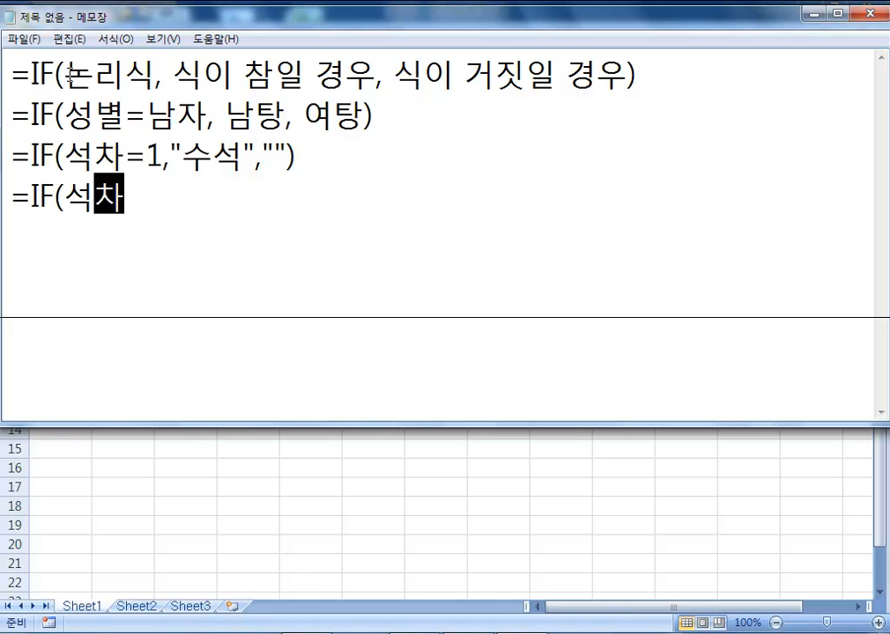
{"action": "type", "text": "<=5"}
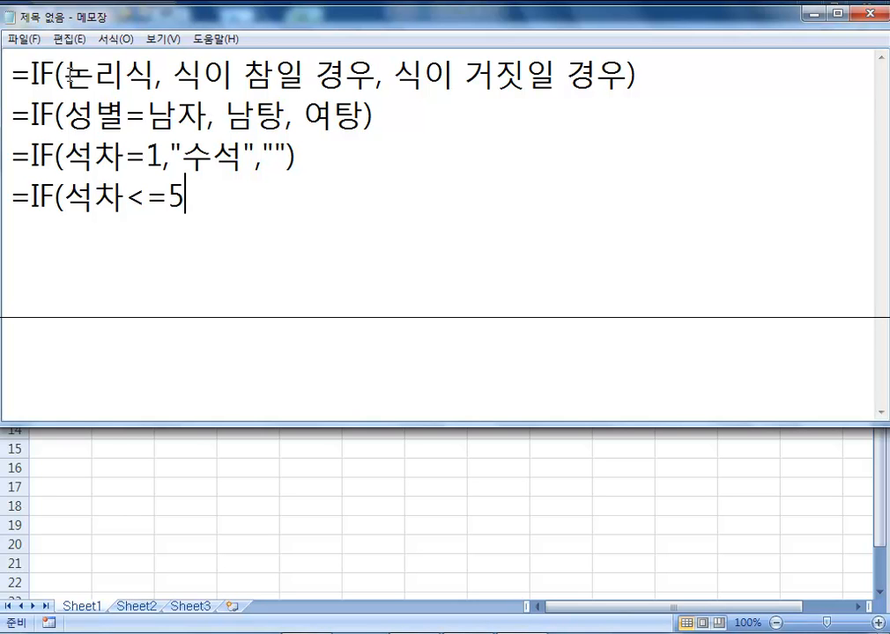
Step: Complete the 석차<=5 formula with the results "본선진출" and "불합격", and end it with a line break
{"action": "type", "text": ",\"QHSTJ"}
{"action": "key", "text": "BackSpace"}
{"action": "key", "text": "BackSpace"}
{"action": "key", "text": "BackSpace"}
{"action": "key", "text": "BackSpace"}
{"action": "key", "text": "BackSpace"}
{"action": "key", "text": "Hangul"}
{"action": "type", "text": "본선"}
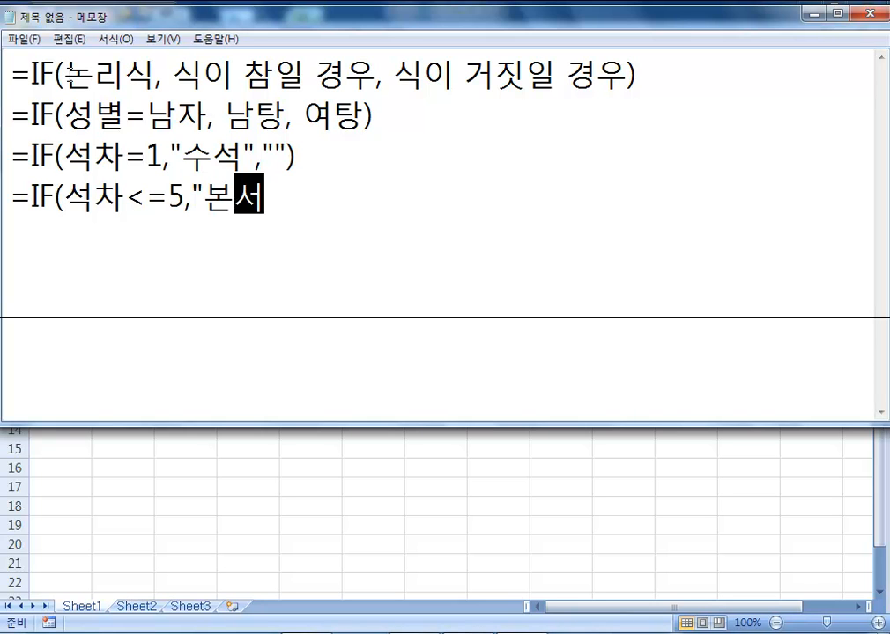
{"action": "type", "text": "진출\","}
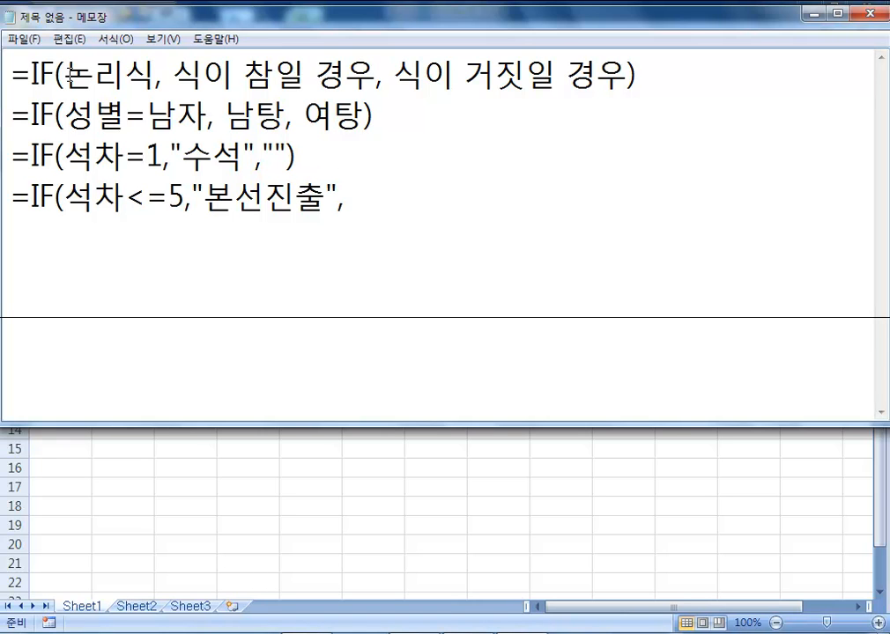
{"action": "type", "text": "\""}
{"action": "type", "text": "불합"}
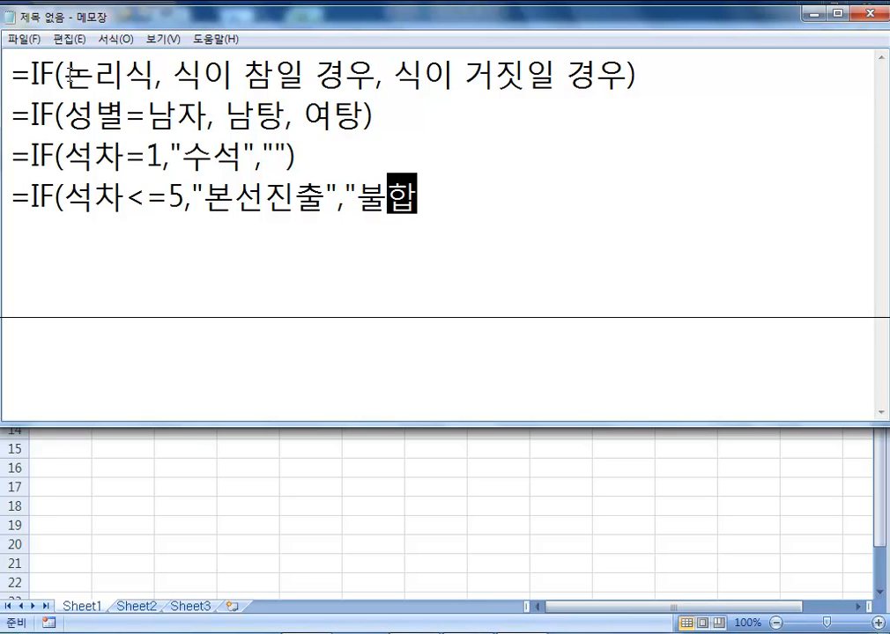
{"action": "type", "text": "격\")"}
{"action": "key", "text": "Return"}
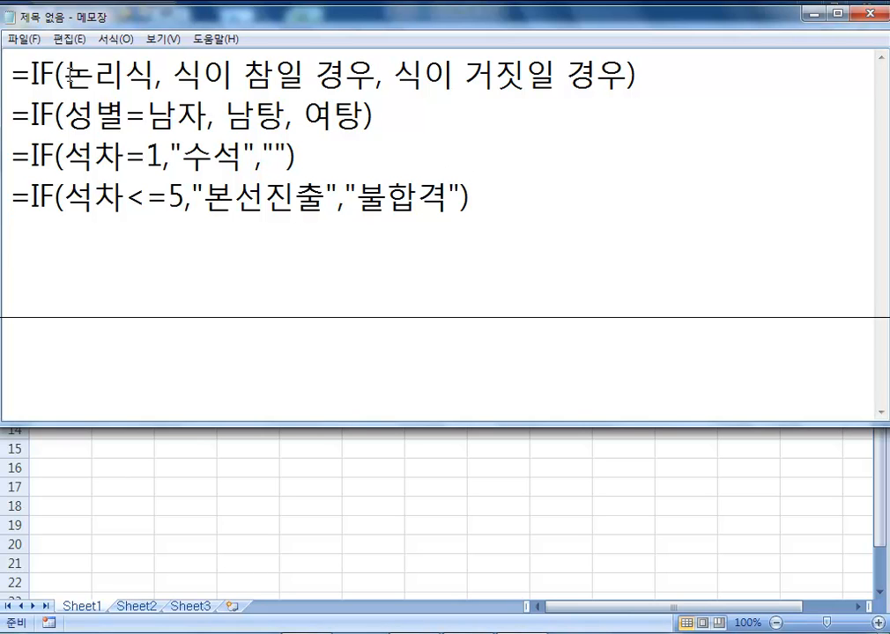
Step: Highlight the condition 성별=남자, its true result 남탕 and the false result 불합격 in the example formulas
{"action": "left_click_drag", "start_coordinate": [58, 104], "coordinate": [208, 113]}
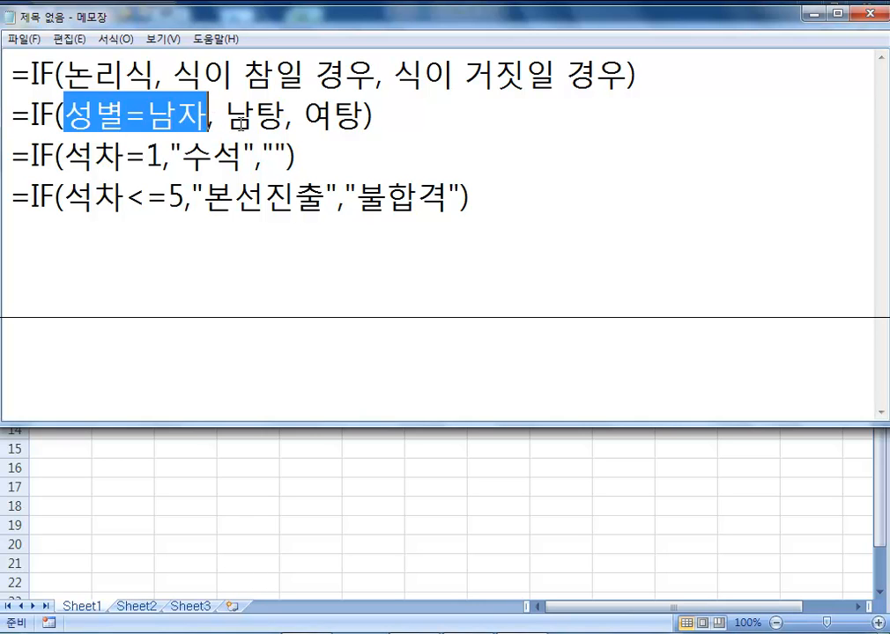
{"action": "left_click_drag", "start_coordinate": [226, 114], "coordinate": [286, 115]}
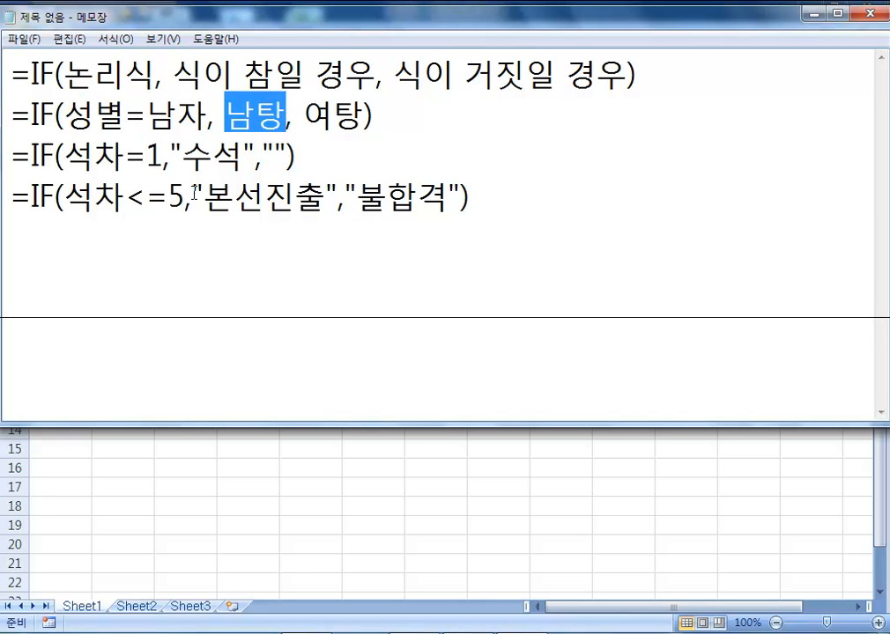
{"action": "left_click_drag", "start_coordinate": [356, 195], "coordinate": [450, 196]}
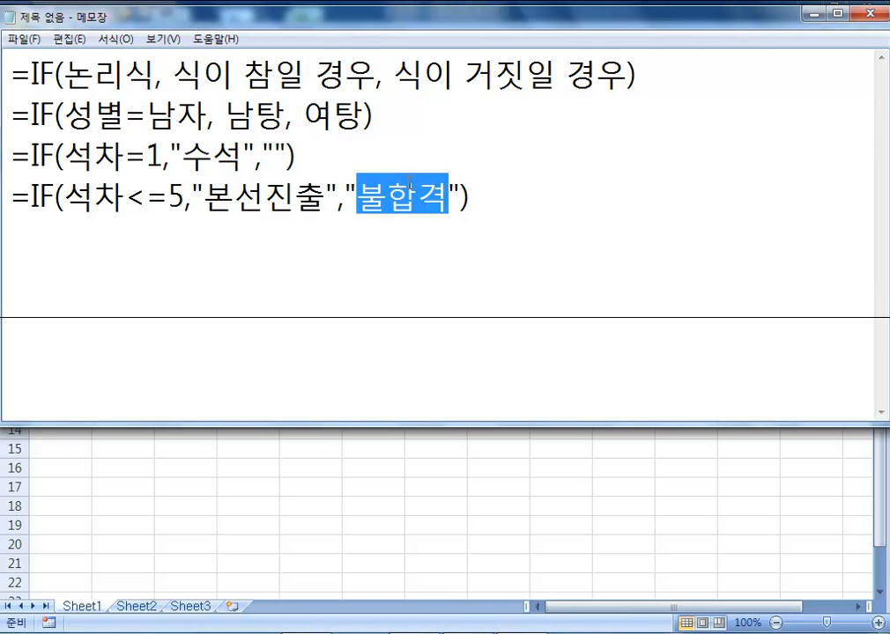
Step: Try a space between the empty quotation marks of the 석차=1 formula and delete it again
{"action": "left_click_drag", "start_coordinate": [263, 157], "coordinate": [274, 157]}
{"action": "left_click", "coordinate": [274, 157]}
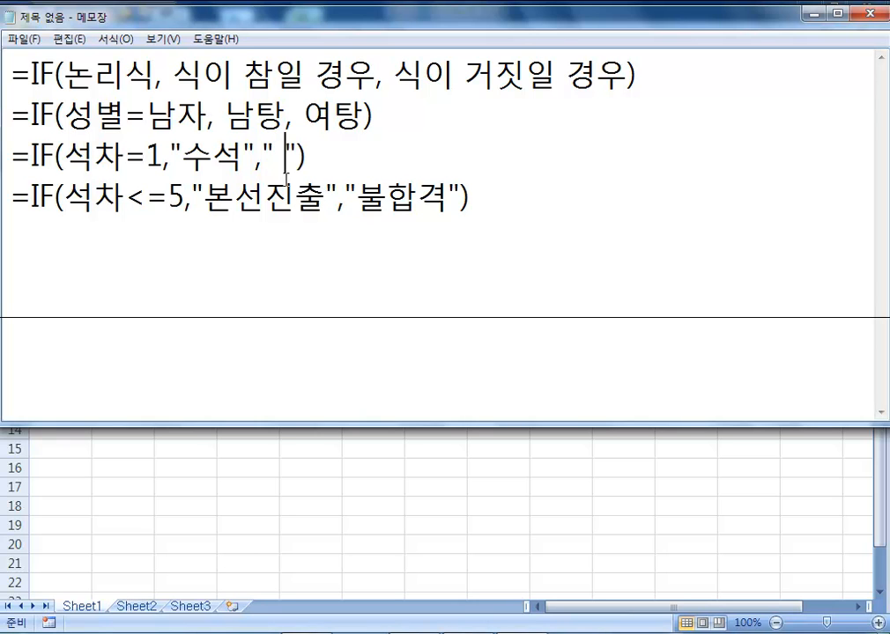
{"action": "left_click_drag", "start_coordinate": [274, 156], "coordinate": [284, 156]}
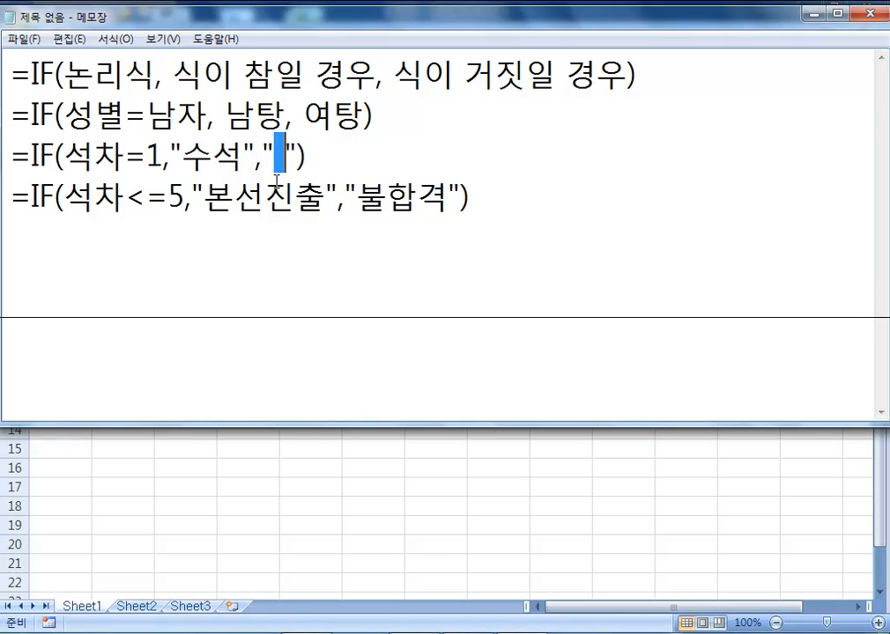
{"action": "key", "text": "BackSpace"}
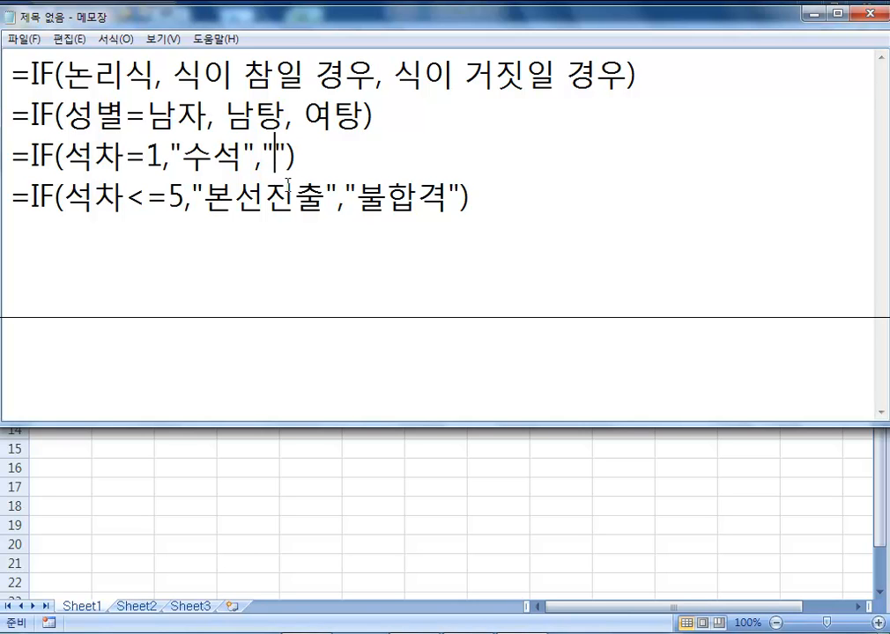
Step: Begin a formula on the fifth line with the condition =IF(평균>=80 followed by a comma
{"action": "left_click", "coordinate": [267, 236]}
{"action": "type", "text": "=I"}
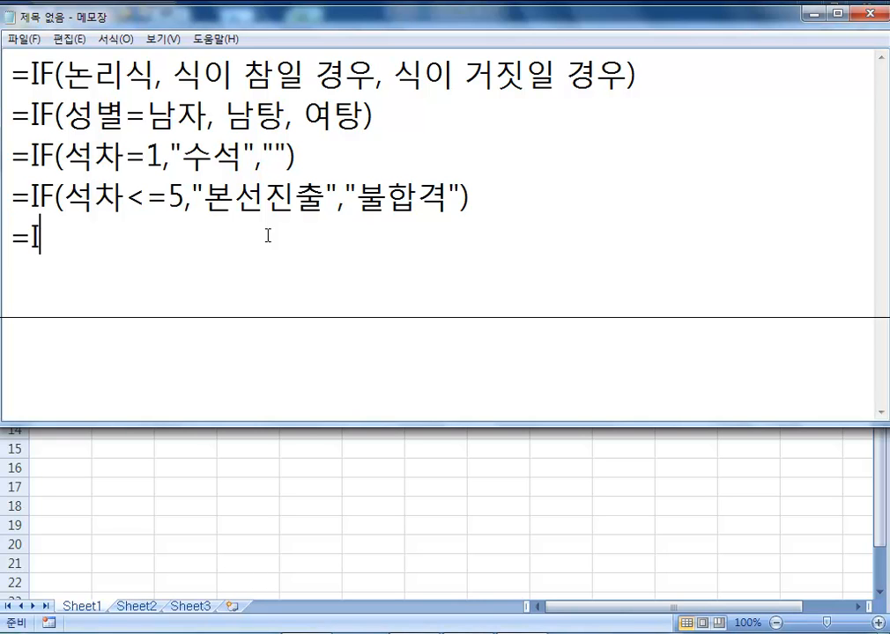
{"action": "type", "text": "F(평규ㅜ"}
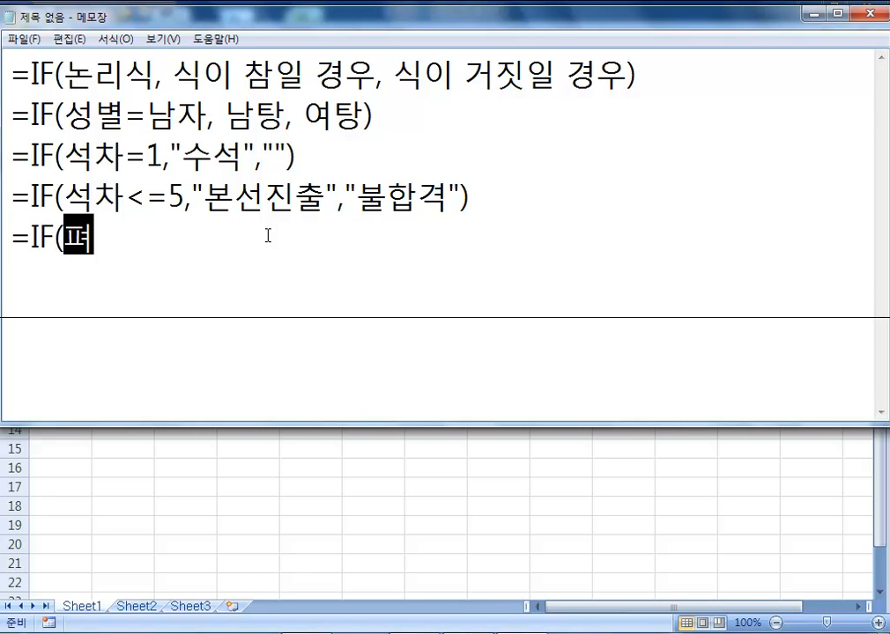
{"action": "key", "text": "BackSpace"}
{"action": "key", "text": "BackSpace"}
{"action": "type", "text": "ㄱㅠㄴ"}
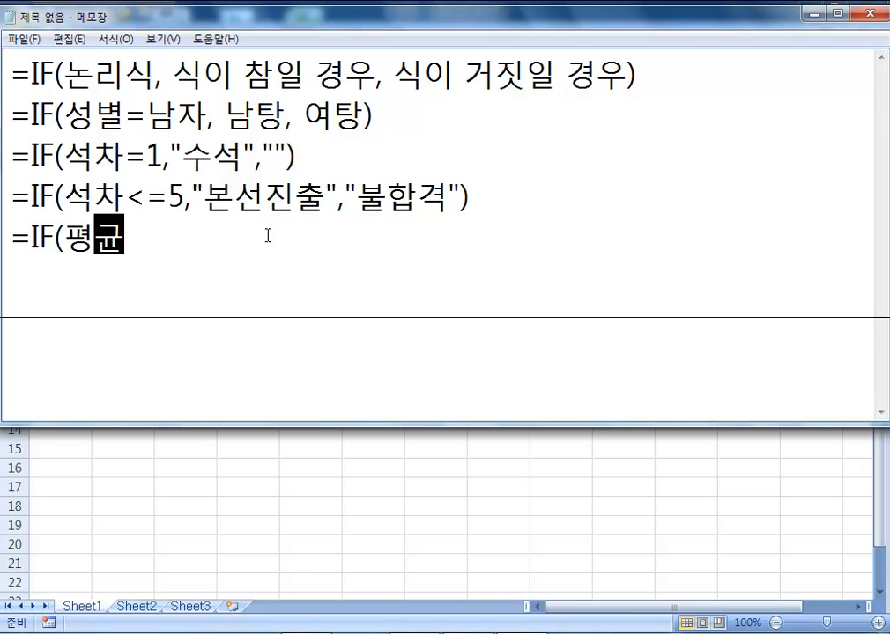
{"action": "type", "text": ">"}
{"action": "type", "text": "0,"}
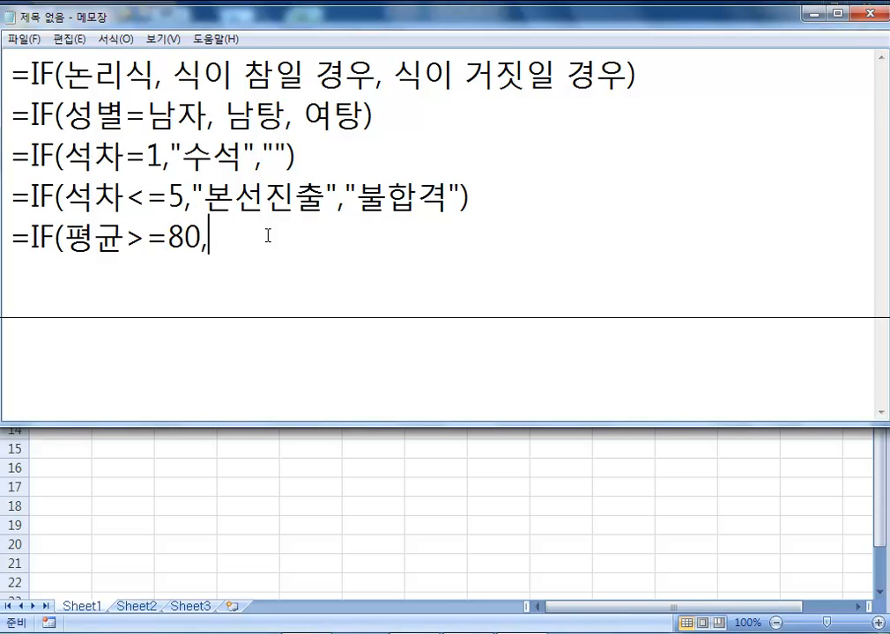
Step: Complete the 평균>=80 formula with the results "합격" and "불합격", and add a new line below
{"action": "type", "text": "\"GKQRUR"}
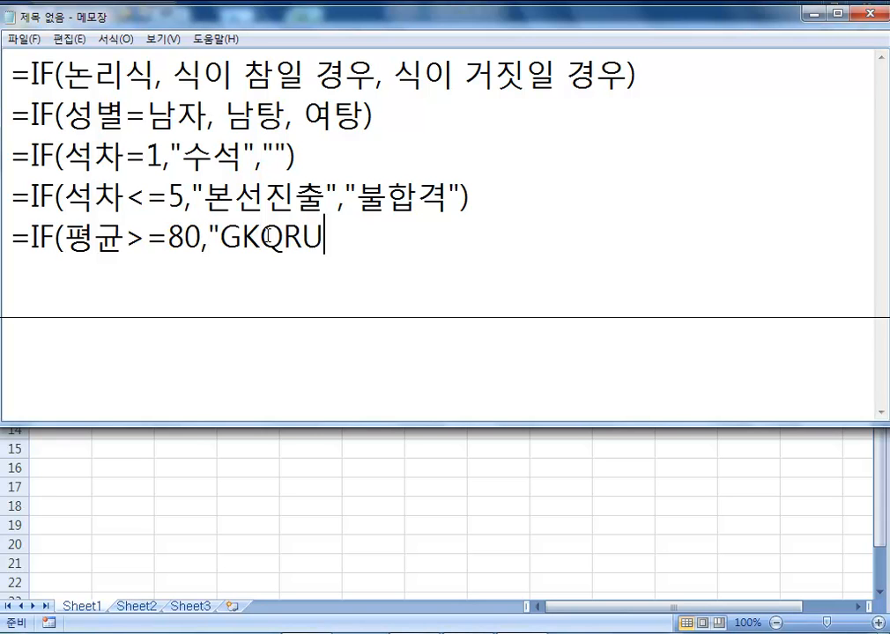
{"action": "key", "text": "BackSpace"}
{"action": "key", "text": "BackSpace"}
{"action": "key", "text": "BackSpace"}
{"action": "key", "text": "BackSpace"}
{"action": "key", "text": "BackSpace"}
{"action": "key", "text": "BackSpace"}
{"action": "key", "text": "Hangul"}
{"action": "type", "text": "합격\",\""}
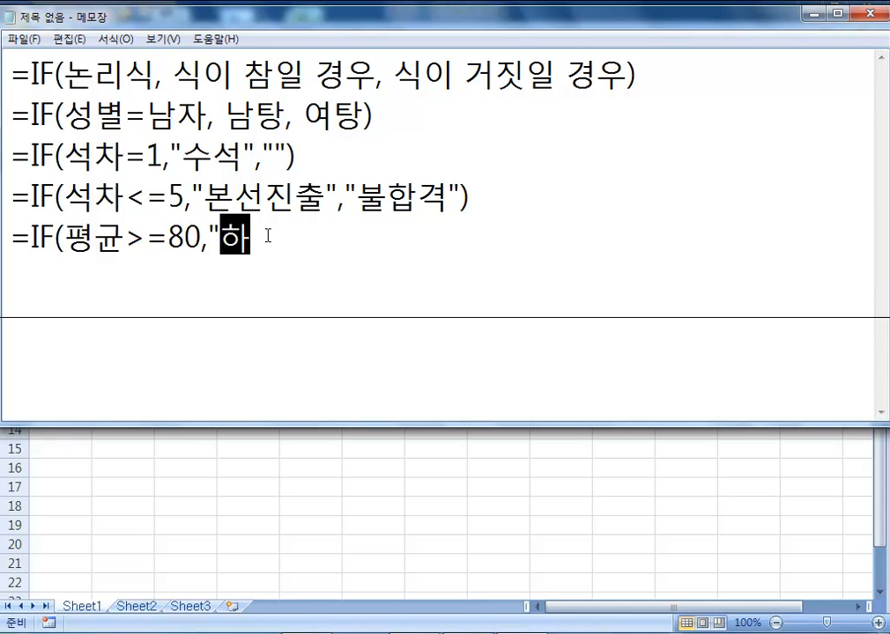
{"action": "type", "text": "불합격\""}
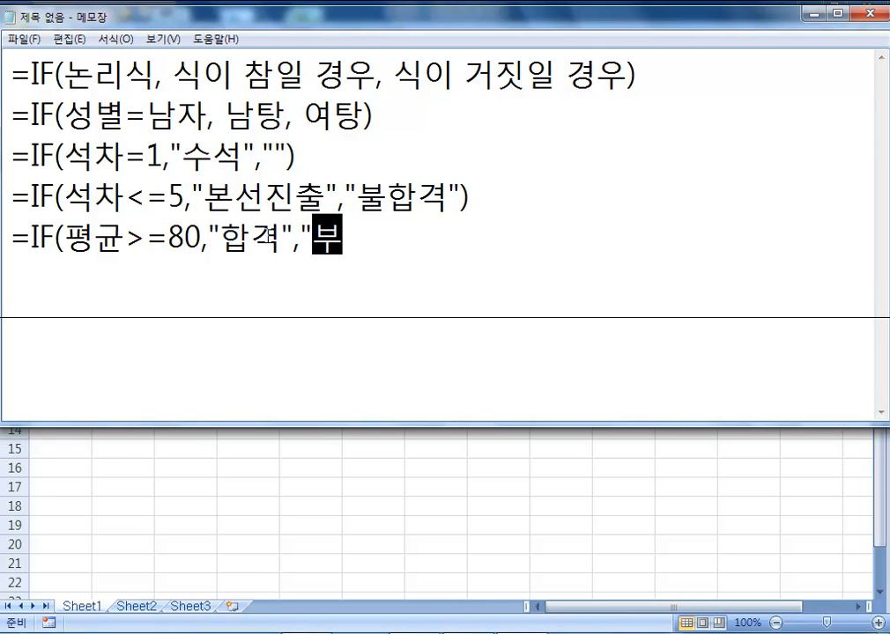
{"action": "type", "text": ")"}
{"action": "key", "text": "Return"}
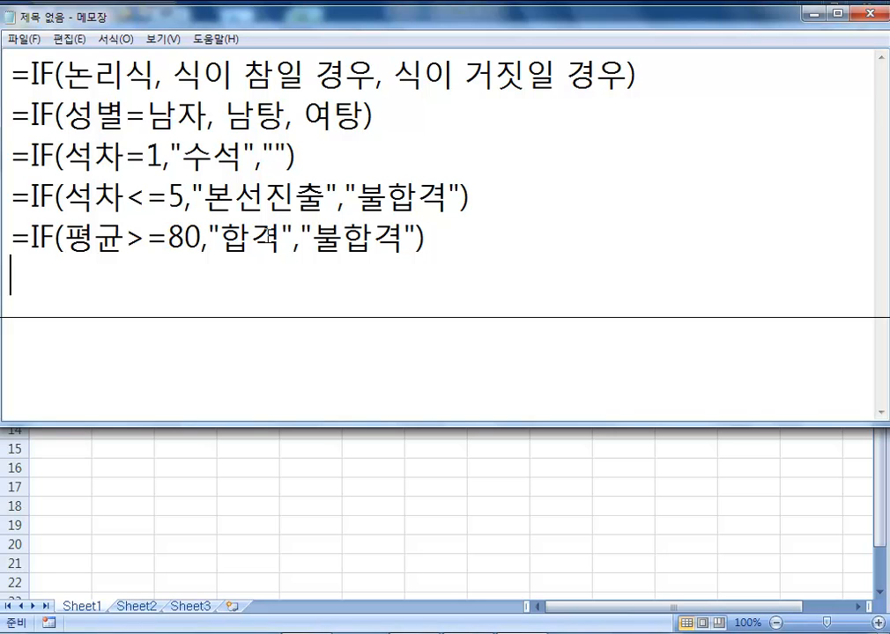
Step: Leave a blank line below the 평균>=80 formula and begin a nested formula with =IF(평균>=90,"수"
{"action": "left_click_drag", "start_coordinate": [67, 227], "coordinate": [120, 236]}
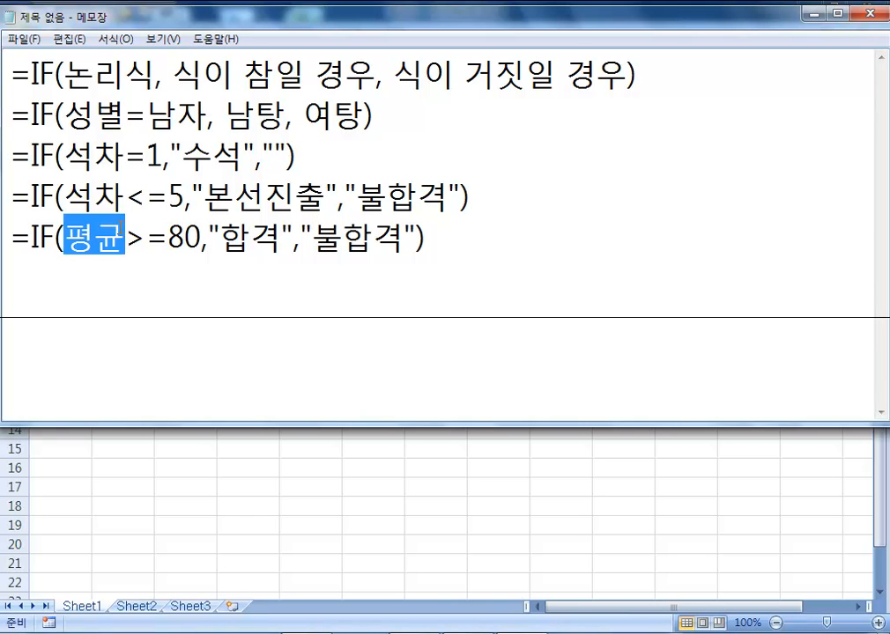
{"action": "left_click", "coordinate": [129, 306]}
{"action": "key", "text": "Return"}
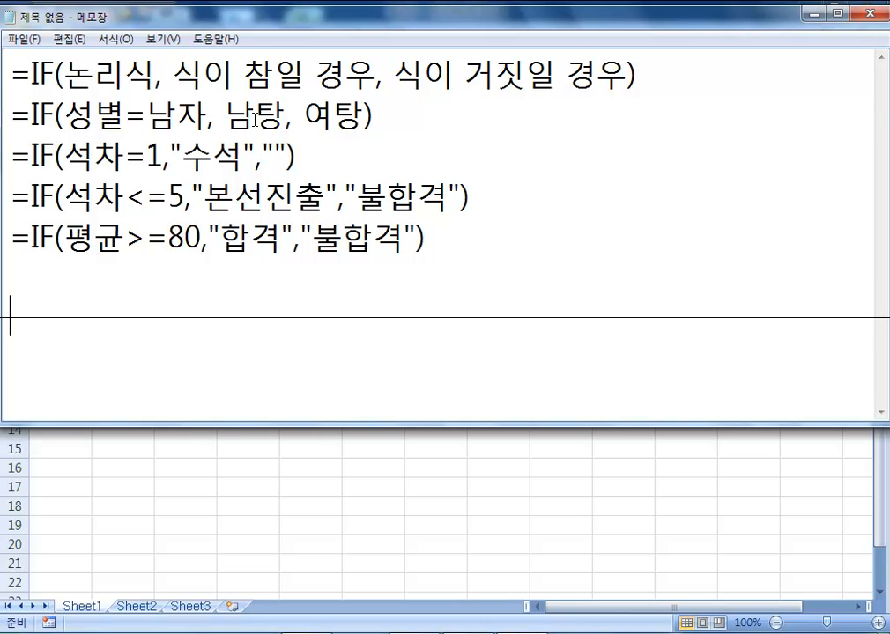
{"action": "type", "text": "=IF("}
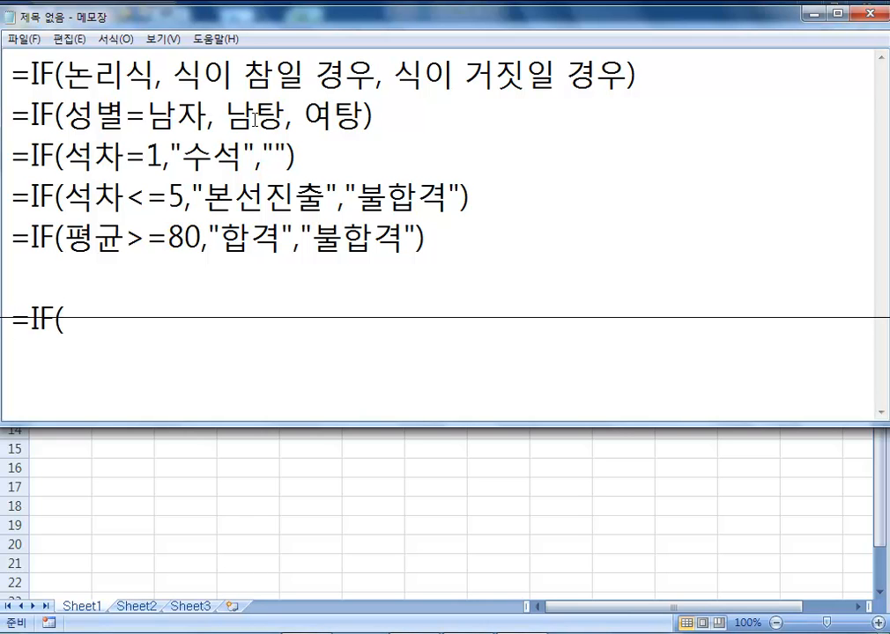
{"action": "type", "text": "평규"}
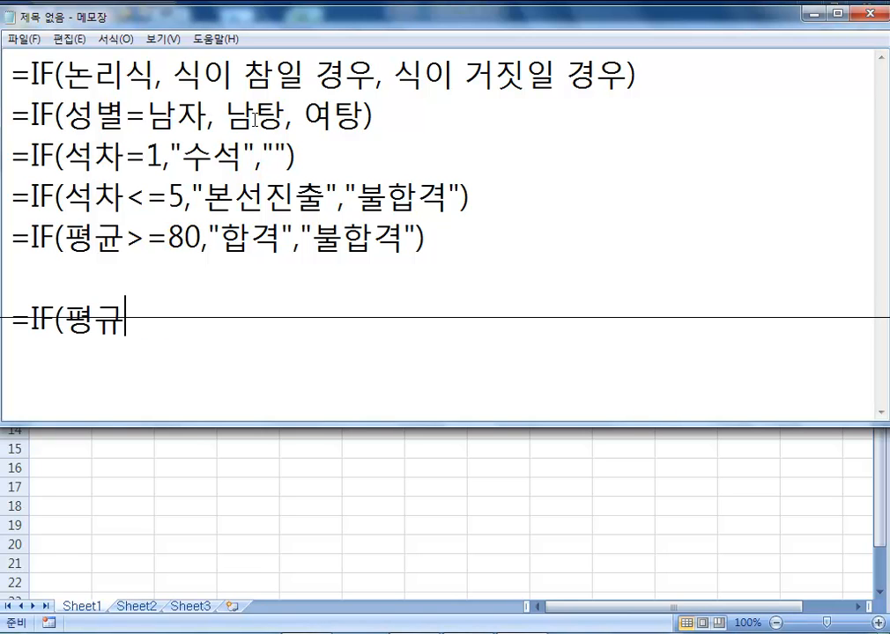
{"action": "key", "text": "BackSpace"}
{"action": "type", "text": "균>=90,\"수\""}
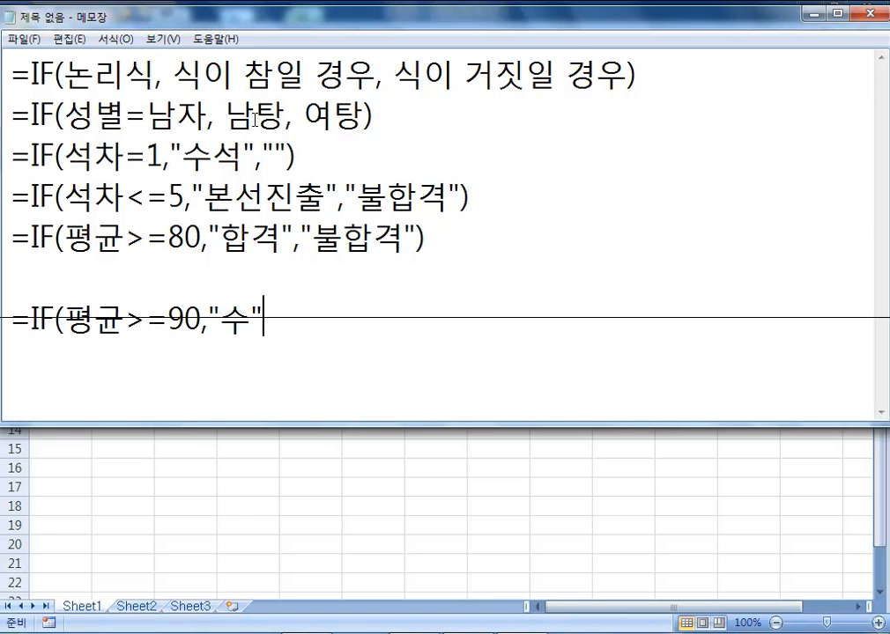
Step: Extend the nested formula with a second condition: ,IF(평균>=80,"우"
{"action": "type", "text": ","}
{"action": "type", "text": "IF"}
{"action": "type", "text": "(평균"}
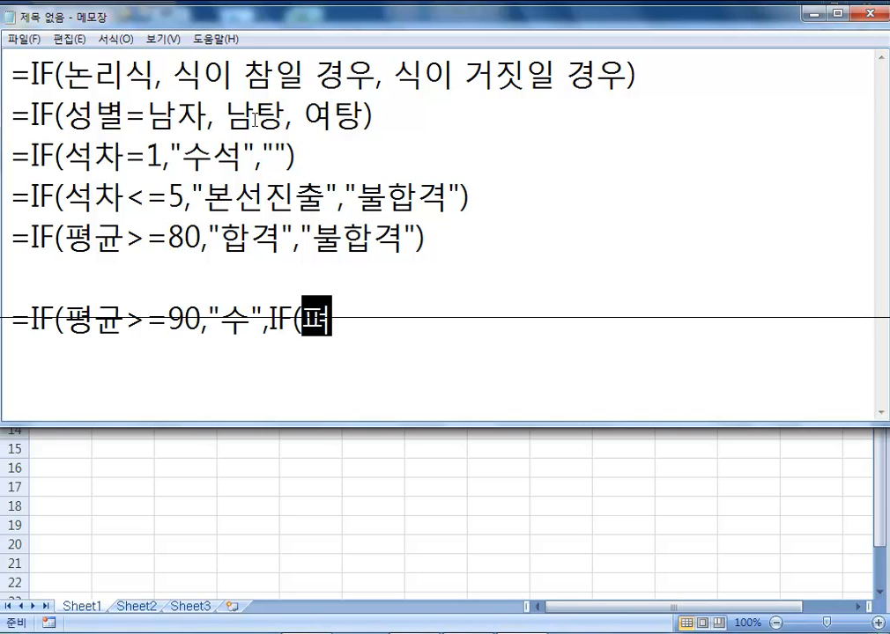
{"action": "type", "text": ">=80ㅡ,"}
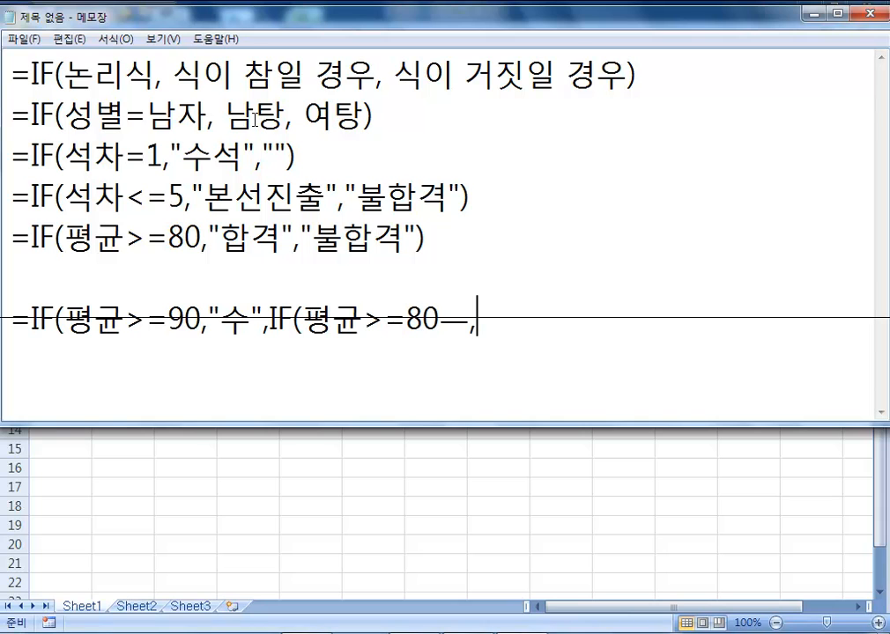
{"action": "key", "text": "BackSpace"}
{"action": "key", "text": "BackSpace"}
{"action": "type", "text": ",\"우\""}
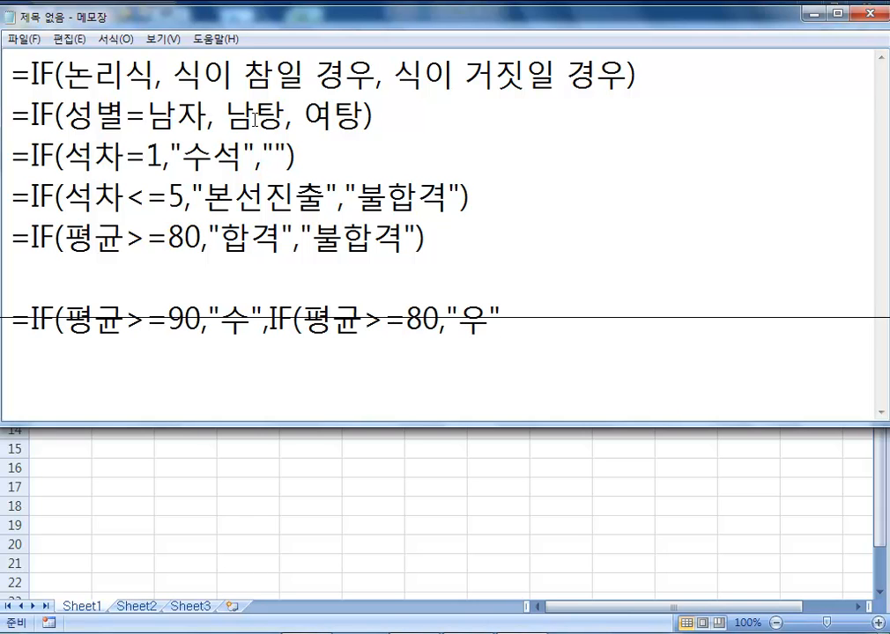
Step: Extend the nested formula with a third condition, ,IF(평균>=70,"미", followed by a comma
{"action": "type", "text": ","}
{"action": "type", "text": "IF(ㅍ평균>="}
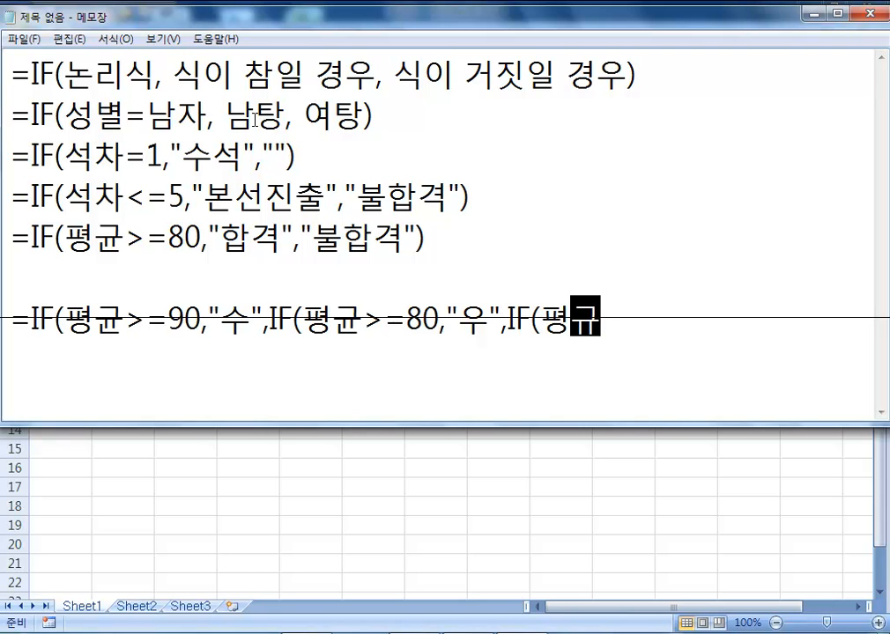
{"action": "type", "text": "7"}
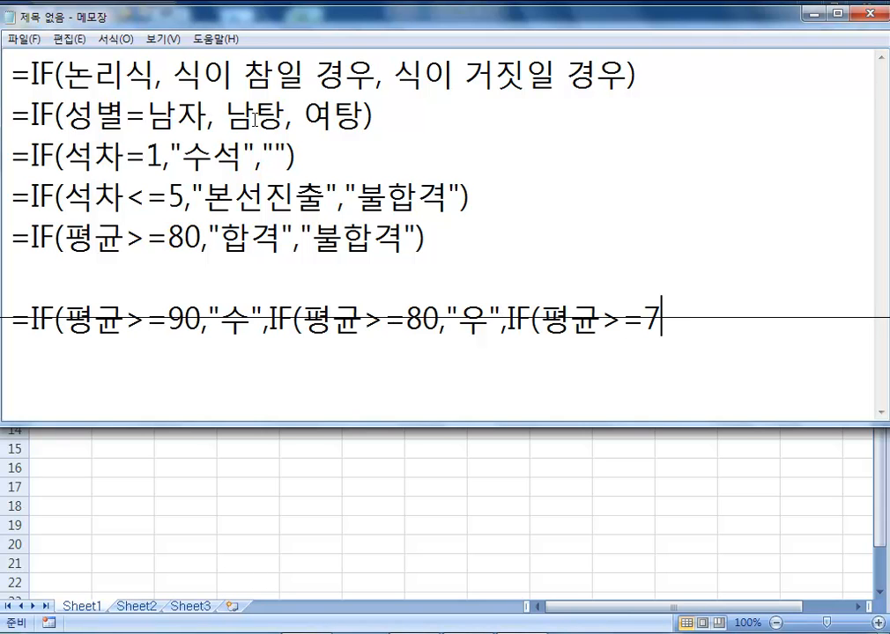
{"action": "type", "text": "0,\"AL"}
{"action": "key", "text": "BackSpace"}
{"action": "key", "text": "BackSpace"}
{"action": "key", "text": "Hangul"}
{"action": "type", "text": "미\","}
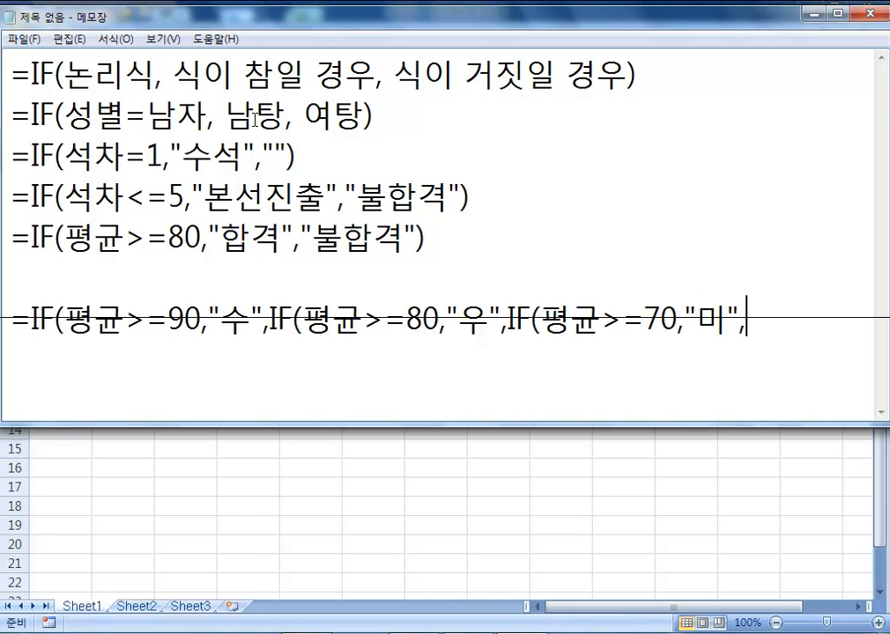
Step: Add the fourth condition IF(평균>=60,"양" to the nested formula, with "가" as its false result
{"action": "key", "text": "Hangul"}
{"action": "type", "text": "IF("}
{"action": "key", "text": "Hangul"}
{"action": "type", "text": "평ㄱ"}
{"action": "type", "text": "균>="}
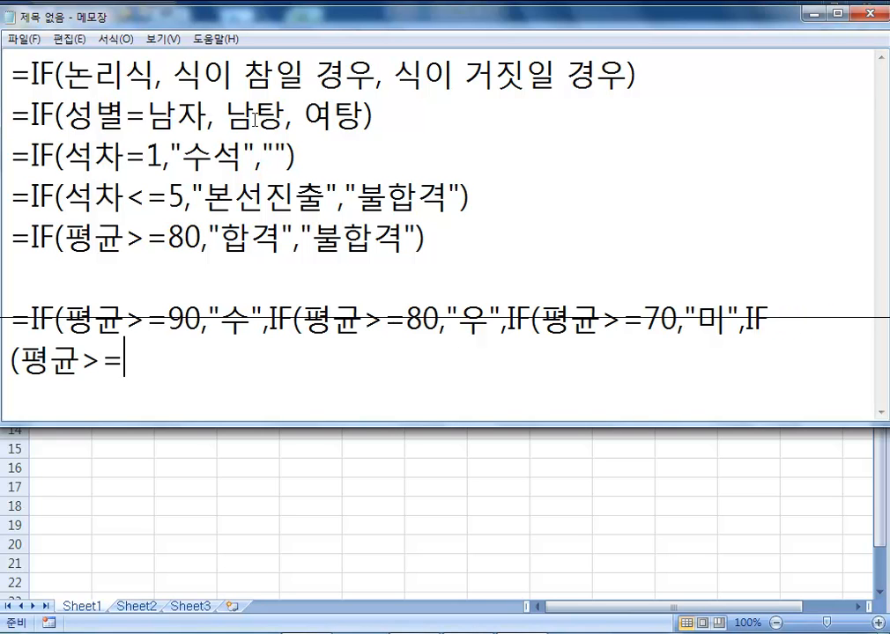
{"action": "type", "text": "60,\"DI"}
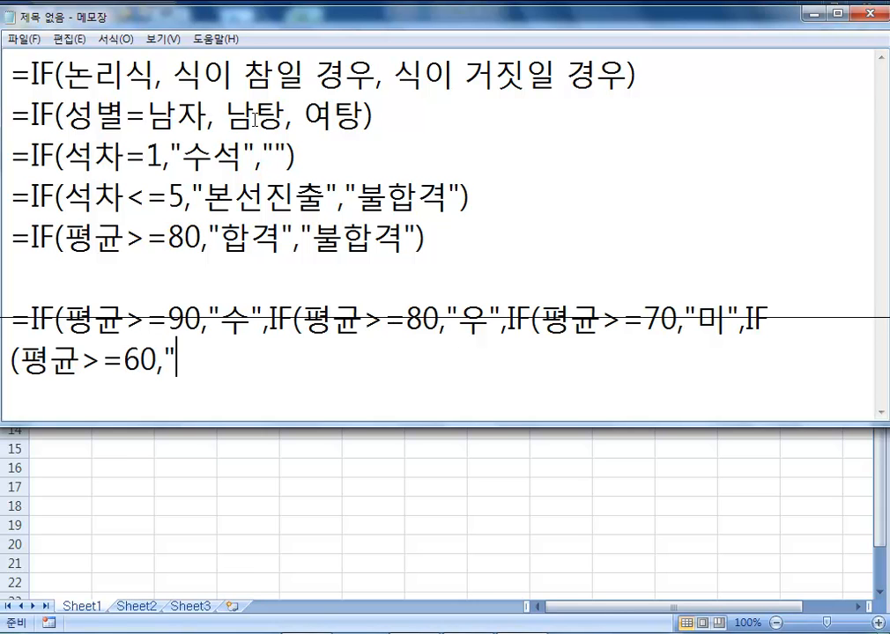
{"action": "type", "text": "D"}
{"action": "key", "text": "BackSpace"}
{"action": "key", "text": "BackSpace"}
{"action": "key", "text": "BackSpace"}
{"action": "key", "text": "Hangul"}
{"action": "type", "text": "양"}
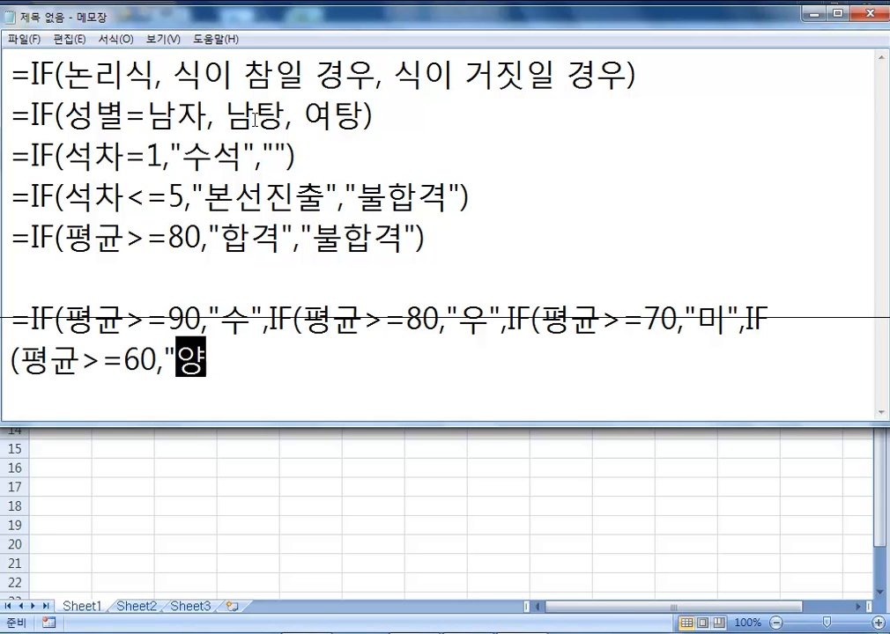
{"action": "type", "text": "\","}
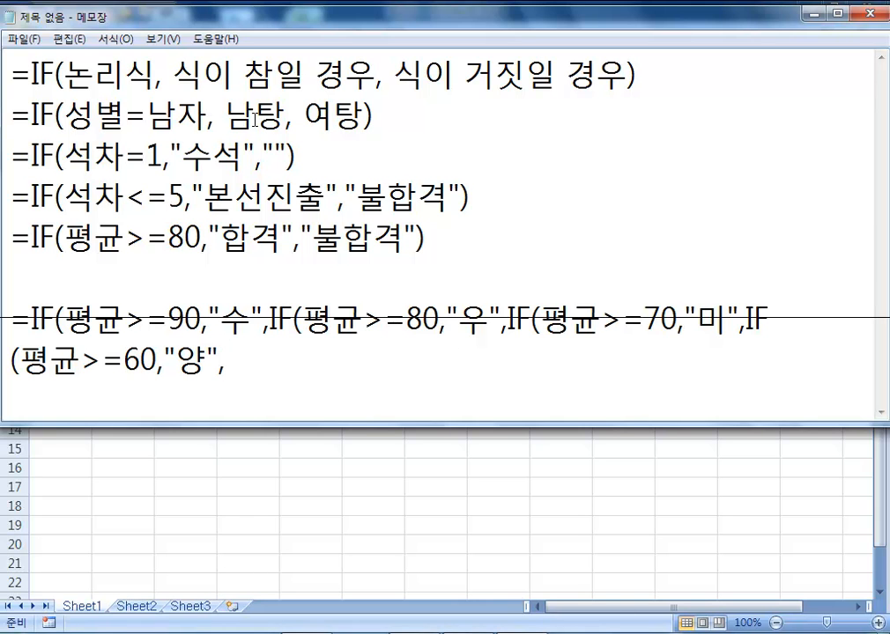
{"action": "type", "text": "\"가\""}
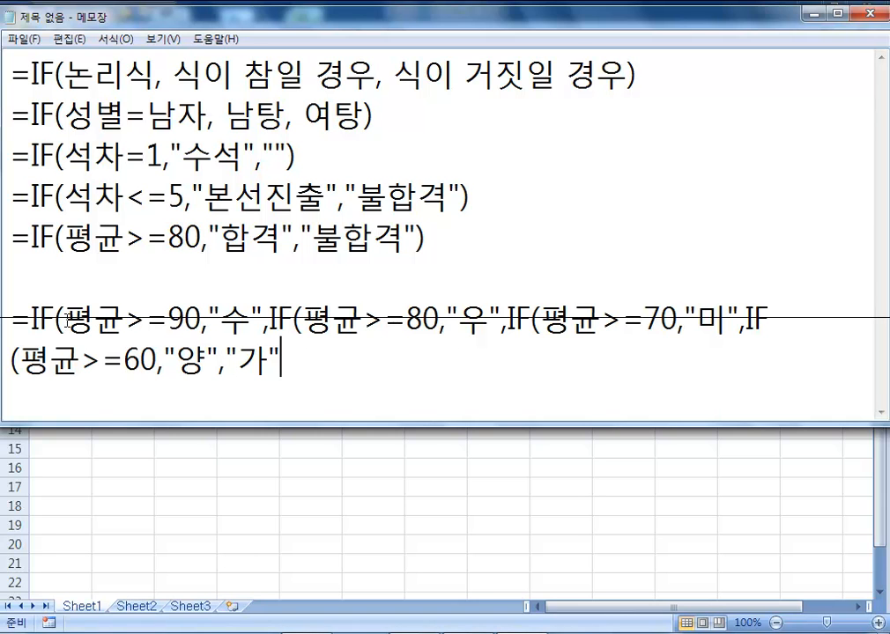
Step: Highlight the opening parenthesis of each of the four IF functions in the nested formula, one after another
{"action": "left_click_drag", "start_coordinate": [51, 321], "coordinate": [64, 320]}
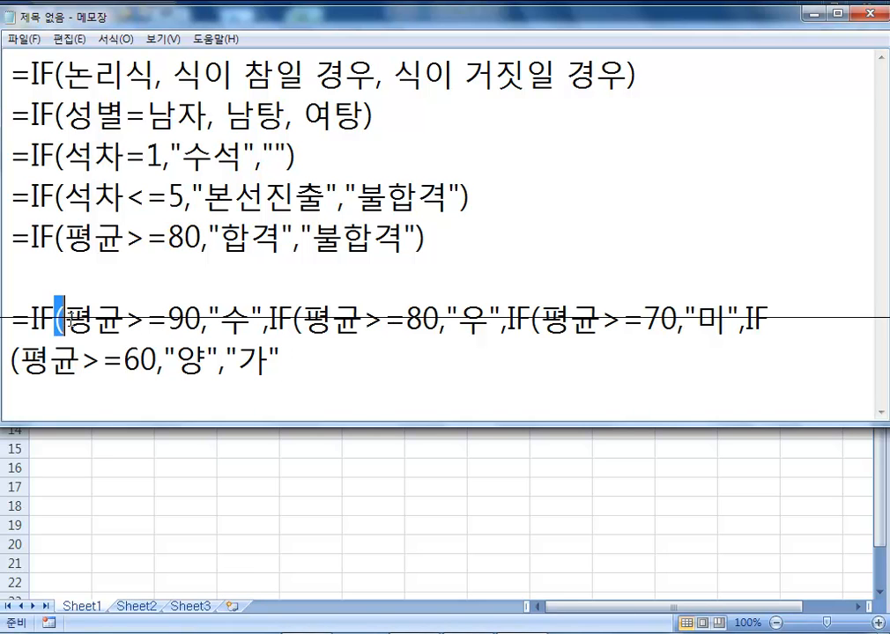
{"action": "left_click_drag", "start_coordinate": [289, 321], "coordinate": [303, 320]}
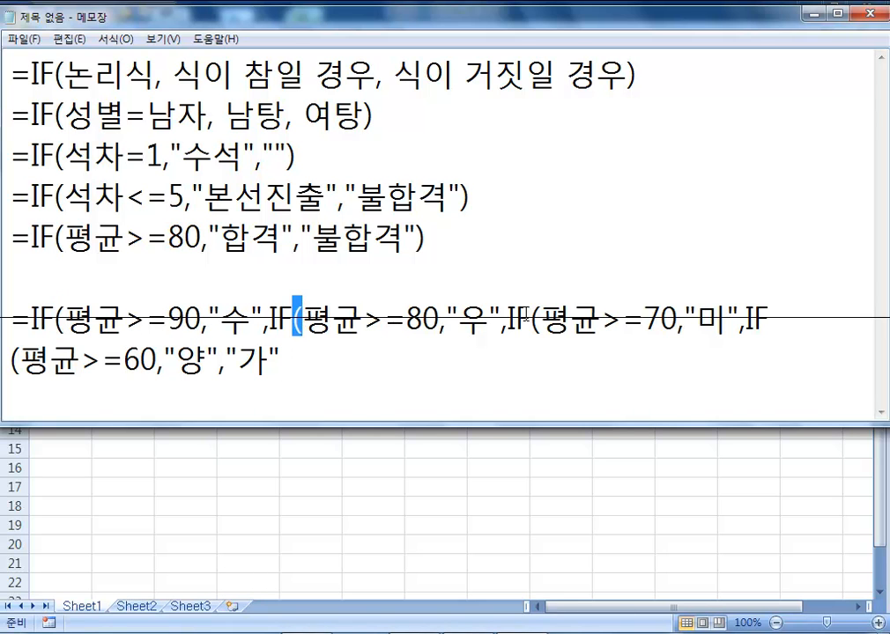
{"action": "left_click_drag", "start_coordinate": [529, 321], "coordinate": [542, 321]}
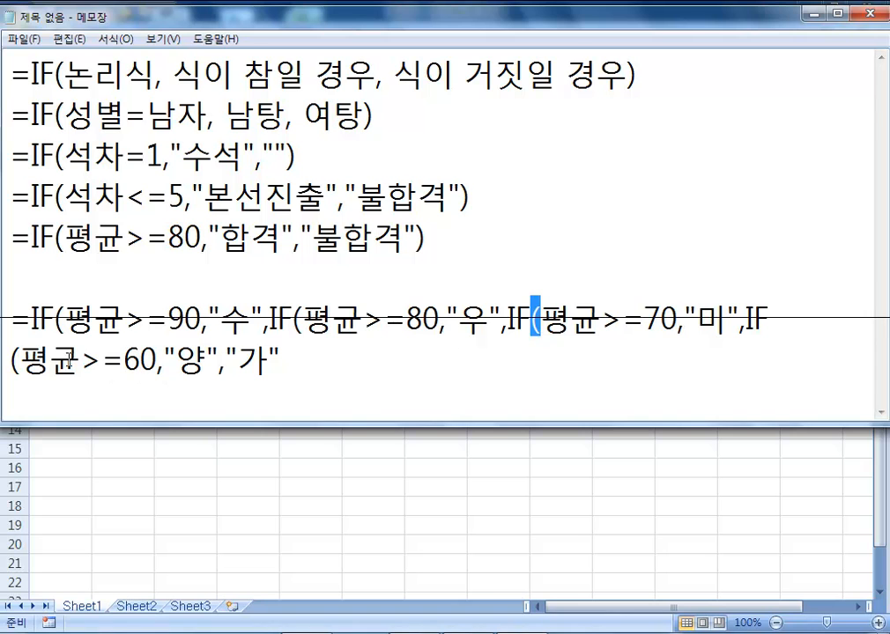
{"action": "left_click_drag", "start_coordinate": [10, 362], "coordinate": [21, 362]}
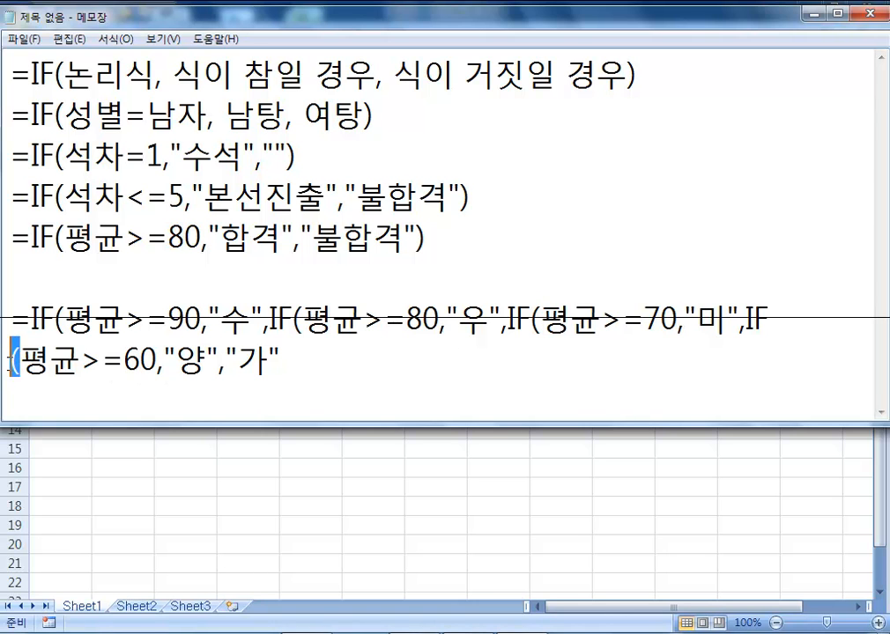
Step: Try closing the nested formula with four closing parentheses and delete them again
{"action": "left_click", "coordinate": [314, 362]}
{"action": "type", "text": "))))"}
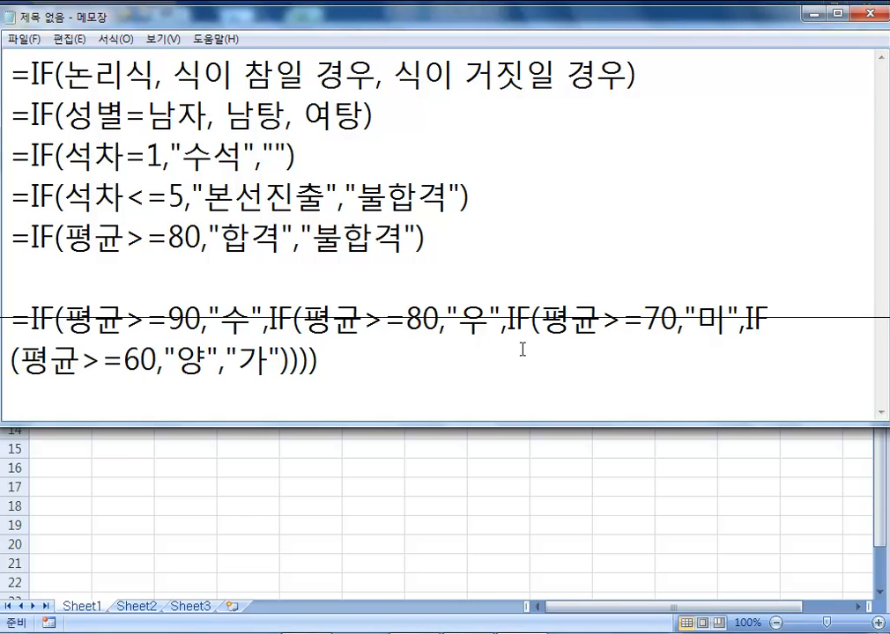
{"action": "key", "text": "BackSpace"}
{"action": "key", "text": "BackSpace"}
{"action": "key", "text": "BackSpace"}
{"action": "key", "text": "BackSpace"}
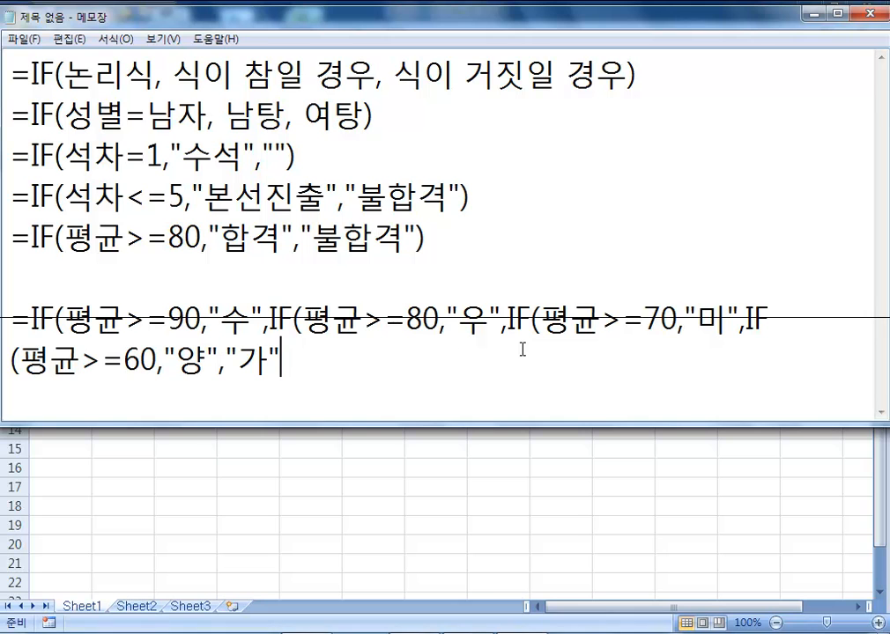
Step: Close the nested formula with )))) after "가" and add a new line below it
{"action": "key", "text": "Return"}
{"action": "type", "text": "))))"}
{"action": "key", "text": "Return"}
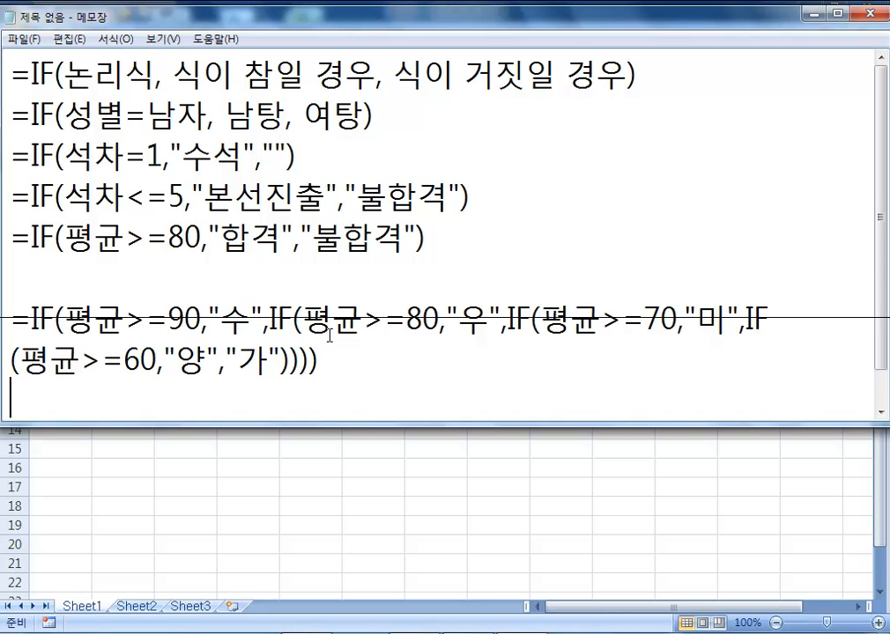
Step: Leave a blank line below the nested formula and add the heading 시험, 평균
{"action": "scroll", "coordinate": [330, 336], "scroll_direction": "down", "scroll_amount": 1}
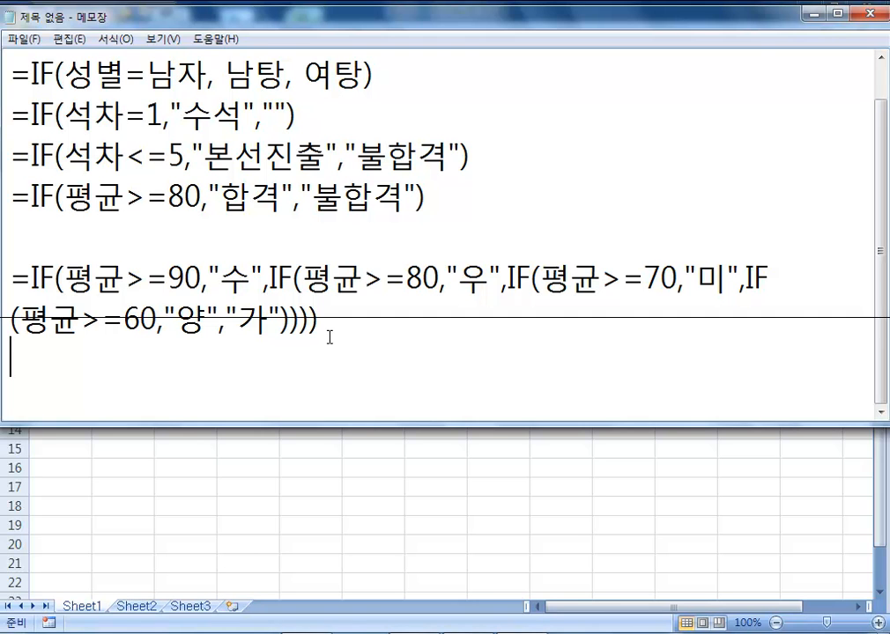
{"action": "key", "text": "Return"}
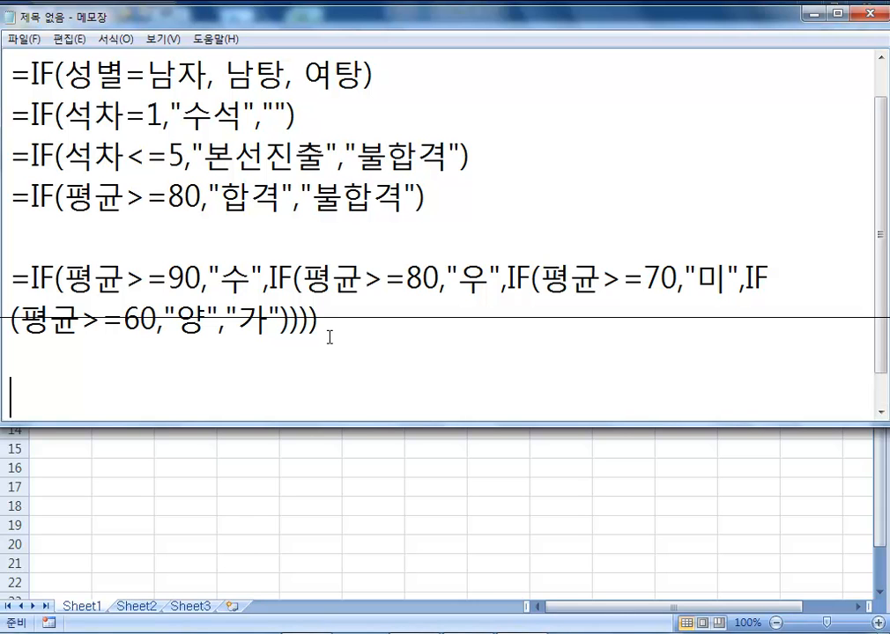
{"action": "type", "text": "시험"}
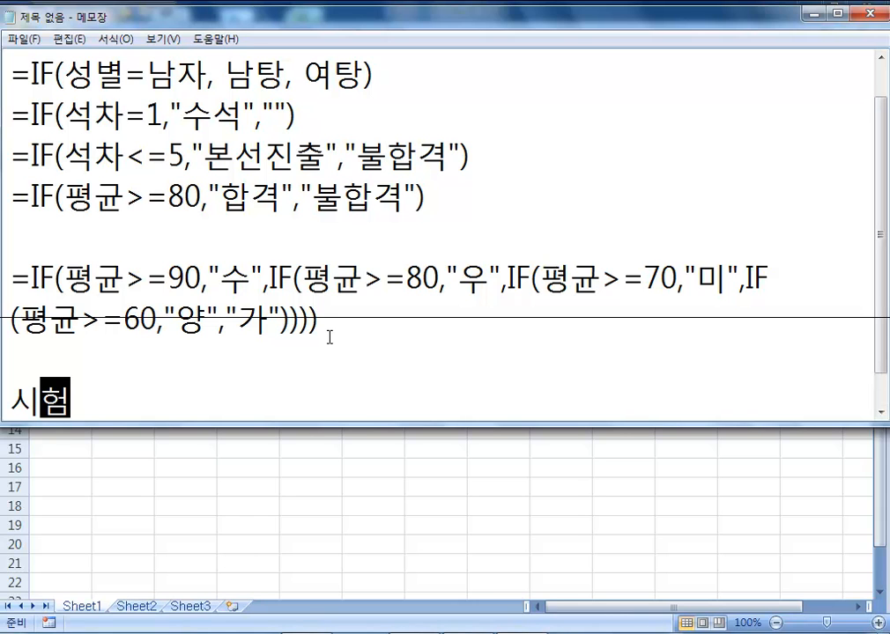
{"action": "type", "text": ", 평규ㄴ"}
{"action": "key", "text": "Return"}
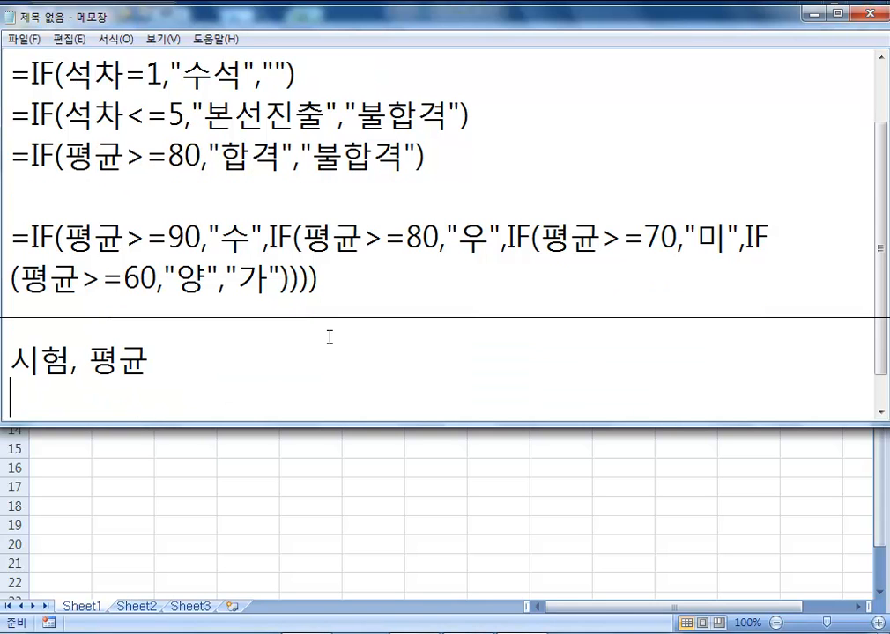
Step: Write the first criterion below the heading: 1. 평균이 90점 이상, "최우수"
{"action": "type", "text": "1. ㅍ"}
{"action": "type", "text": "ㅕㅇ균이 9"}
{"action": "type", "text": "0점 이상,"}
{"action": "type", "text": " \""}
{"action": "type", "text": "최우수"}
{"action": "type", "text": "\""}
Step: Remove the comma after 이상 in the first criterion
{"action": "key", "text": "Left"}
{"action": "key", "text": "Left"}
{"action": "key", "text": "Left"}
{"action": "key", "text": "Left"}
{"action": "key", "text": "Left"}
{"action": "key", "text": "Left"}
{"action": "key", "text": "Left"}
{"action": "key", "text": "Left"}
{"action": "key", "text": "Left"}
{"action": "key", "text": "Right"}
{"action": "key", "text": "Right"}
{"action": "key", "text": "Delete"}
{"action": "key", "text": "End"}
Step: Begin the second criterion on a new line with the text 2. 평균이 90점 미만
{"action": "key", "text": "Return"}
{"action": "type", "text": "2. 평균이 8"}
{"action": "type", "text": "0점 미만"}
{"action": "key", "text": "Left"}
{"action": "key", "text": "Left"}
{"action": "key", "text": "Left"}
{"action": "key", "text": "Left"}
{"action": "key", "text": "Left"}
{"action": "key", "text": "Left"}
{"action": "type", "text": "9"}
{"action": "key", "text": "Delete"}
{"action": "key", "text": "End"}
Step: Complete the second criterion with , 80점 이상 "우수"
{"action": "type", "text": ", 80"}
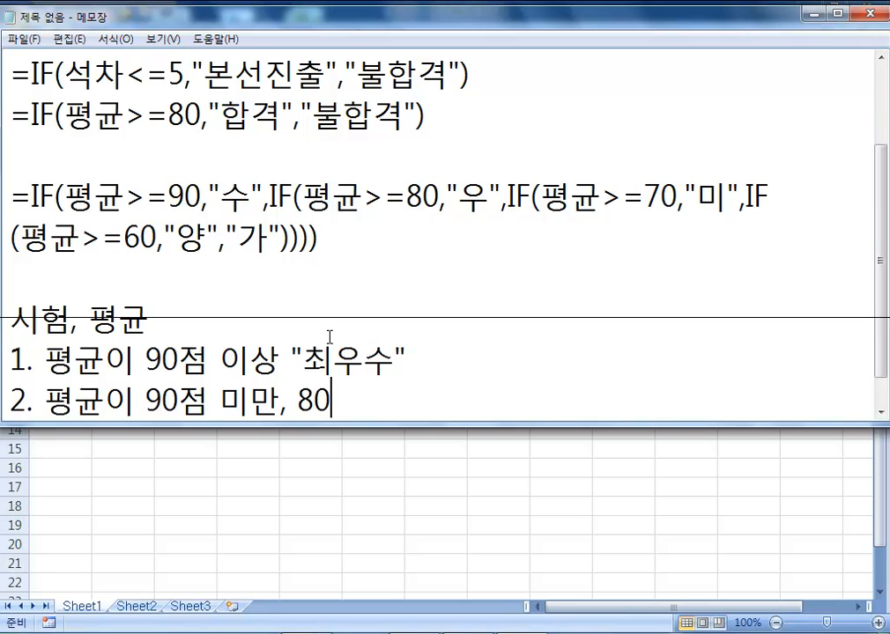
{"action": "type", "text": "점 이상"}
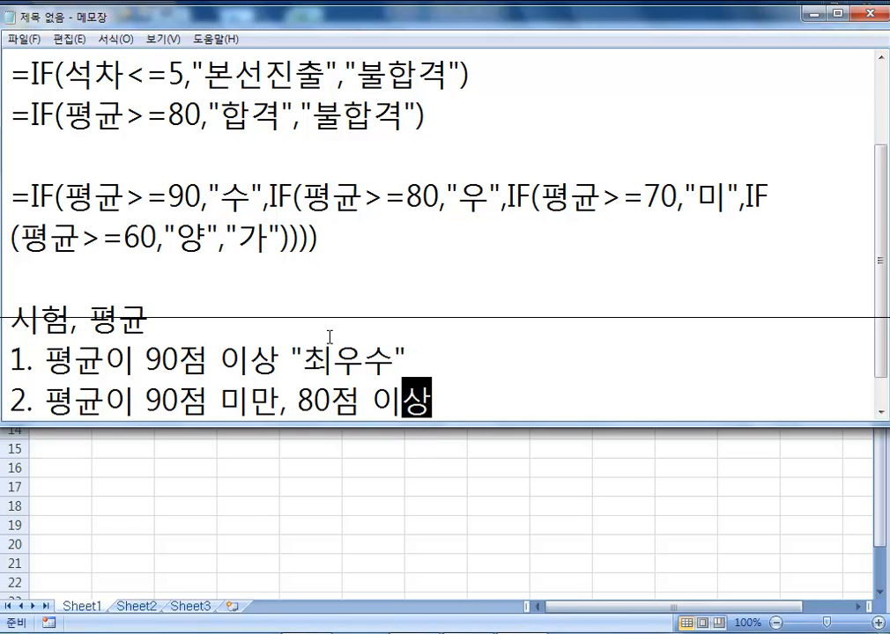
{"action": "type", "text": ","}
{"action": "key", "text": "BackSpace"}
{"action": "type", "text": "\"우수\""}
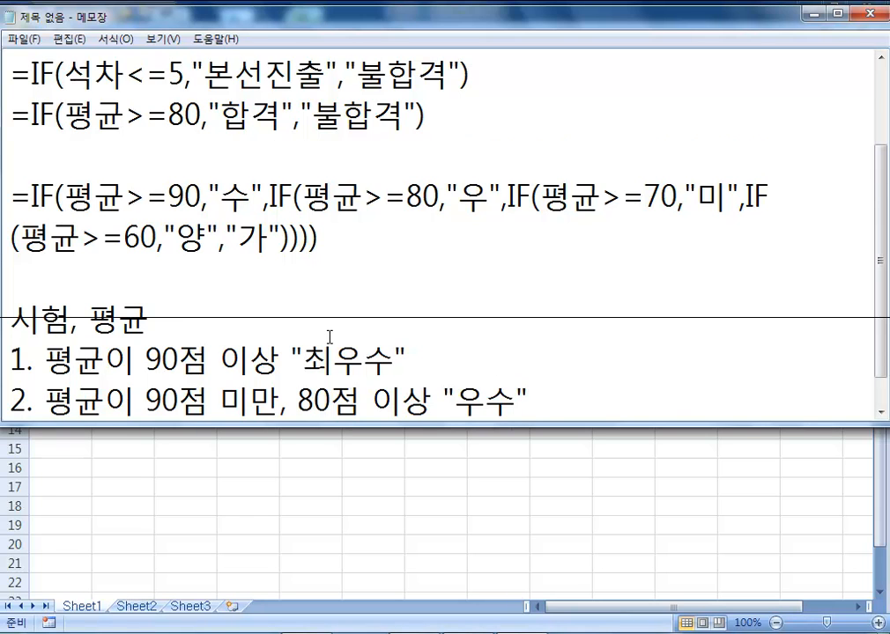
Step: Add the third criterion, 3. 평균이 80점 미만 "노력", and insert several blank lines below it
{"action": "key", "text": "Return"}
{"action": "type", "text": "3. ㅍ"}
{"action": "type", "text": "ㅕㅇ균이 "}
{"action": "type", "text": "80점 미만"}
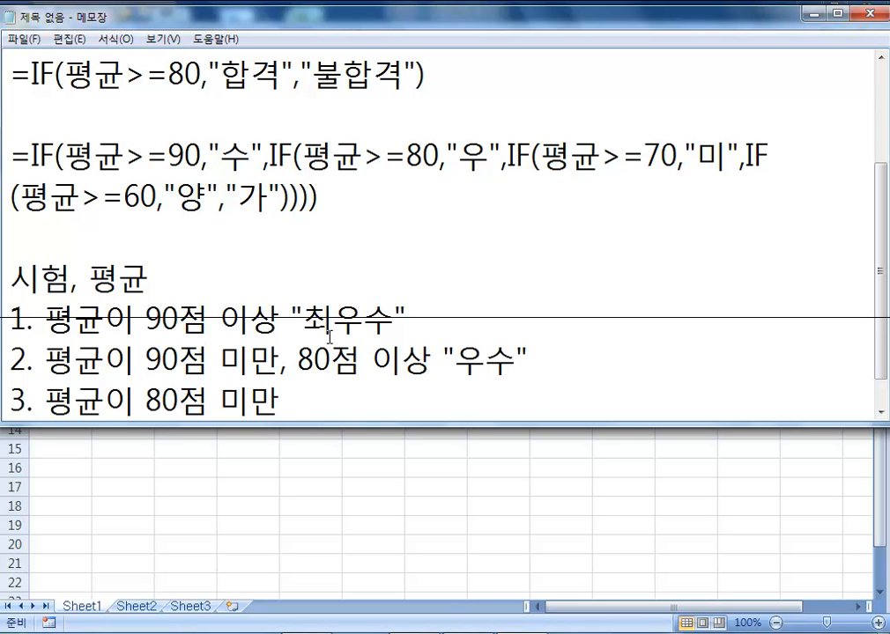
{"action": "type", "text": " \"노력\""}
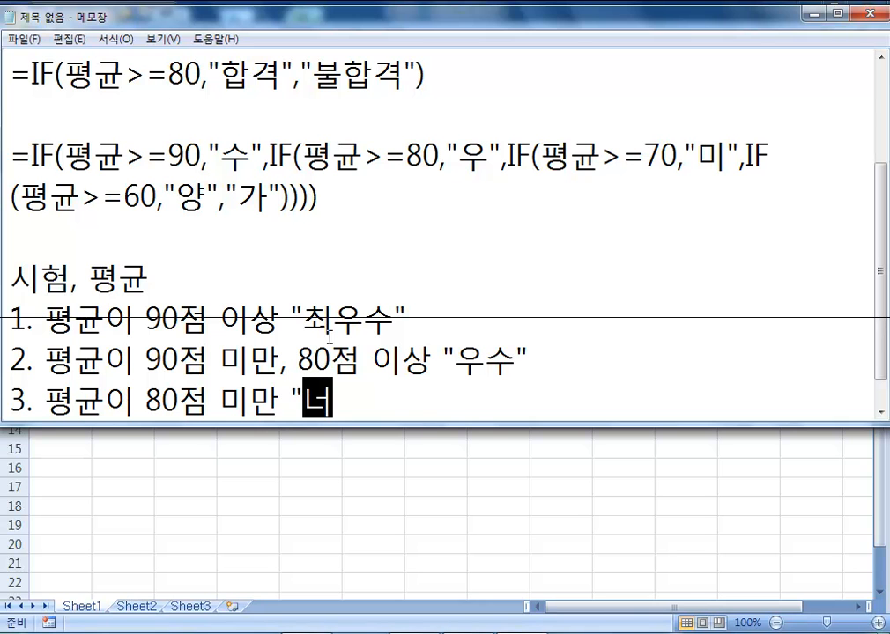
{"action": "key", "text": "Return"}
{"action": "key", "text": "Return"}
{"action": "key", "text": "Return"}
{"action": "key", "text": "Return"}
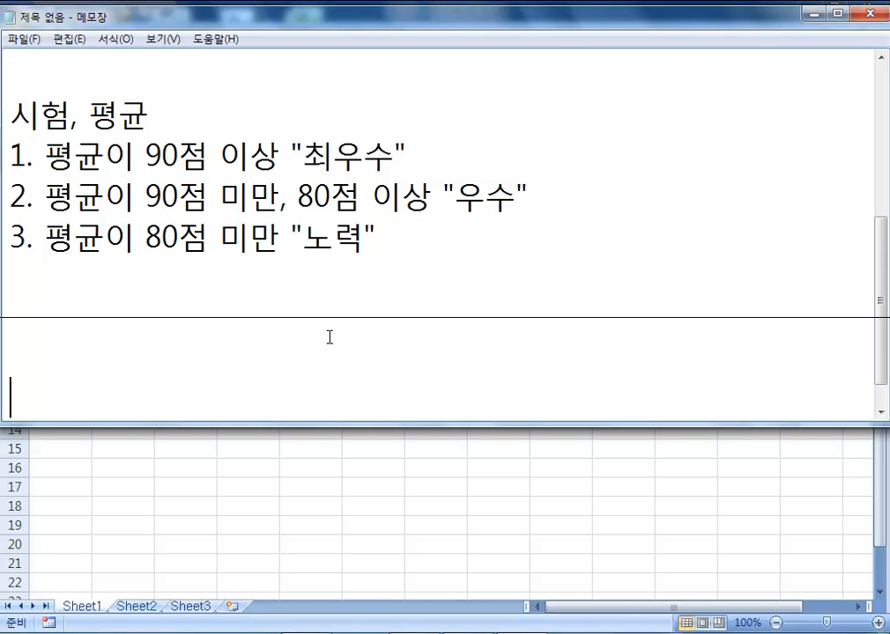
Step: Start a formula directly below the third criterion with =IF(평균>=90
{"action": "left_click", "coordinate": [89, 280]}
{"action": "type", "text": "=IF"}
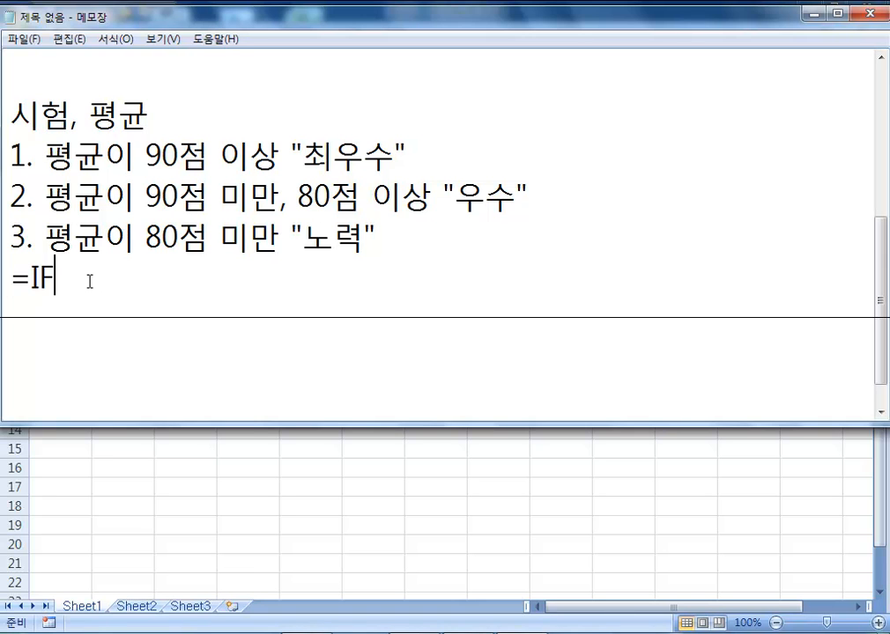
{"action": "type", "text": "(평균>90"}
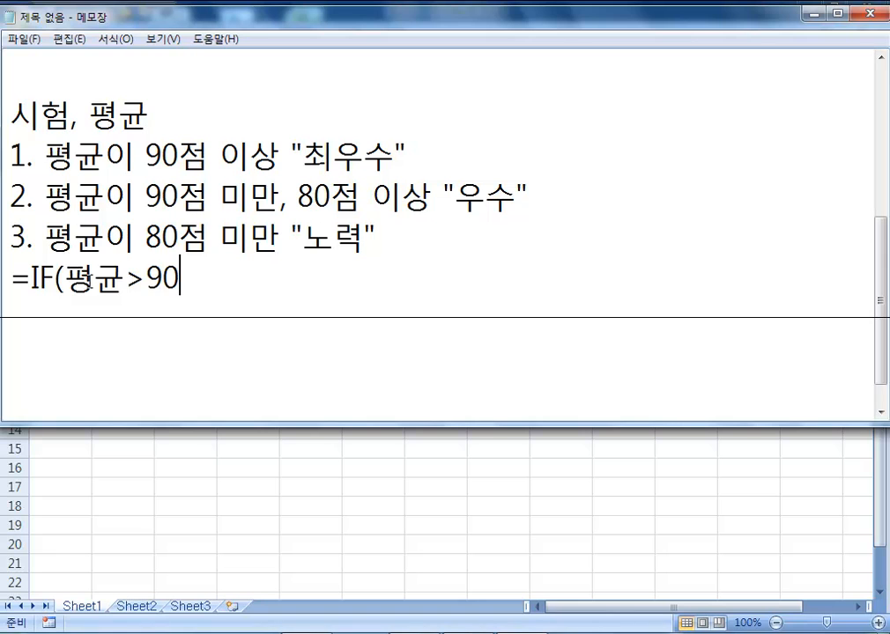
{"action": "key", "text": "Left"}
{"action": "key", "text": "Left"}
{"action": "type", "text": "="}
{"action": "key", "text": "End"}
Step: Add "최우수" as the formula's true result, followed by a comma for the next argument
{"action": "type", "text": ",\"CHL"}
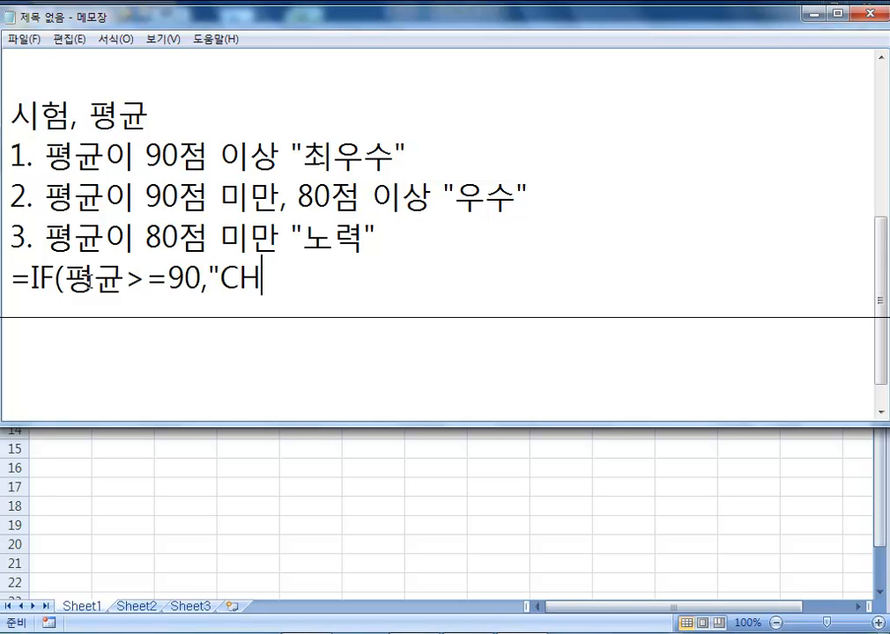
{"action": "key", "text": "BackSpace"}
{"action": "key", "text": "BackSpace"}
{"action": "key", "text": "BackSpace"}
{"action": "type", "text": "최우수\","}
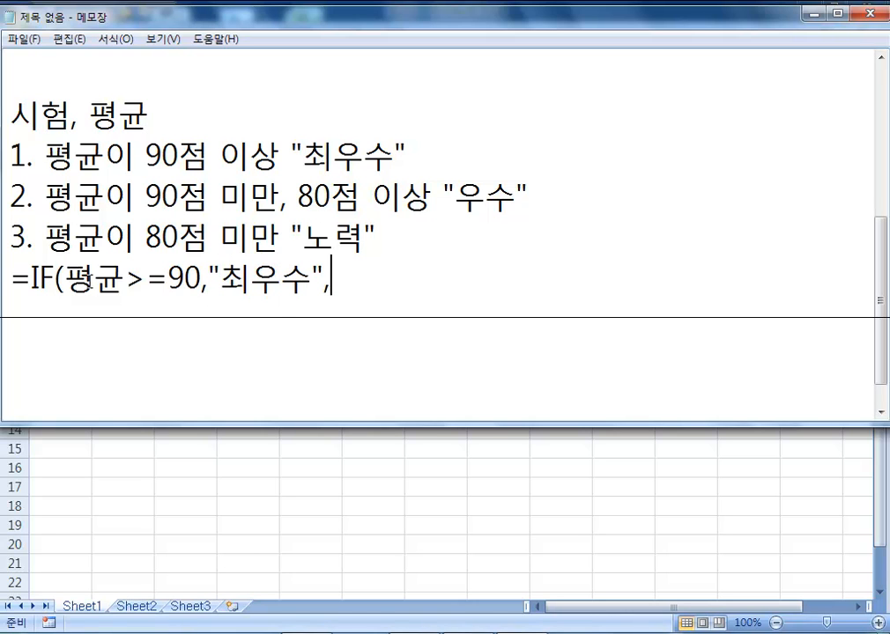
Step: Append a nested IF(평균<90,>=80 to the formula, based on the second criterion's score range
{"action": "left_click_drag", "start_coordinate": [146, 198], "coordinate": [432, 199]}
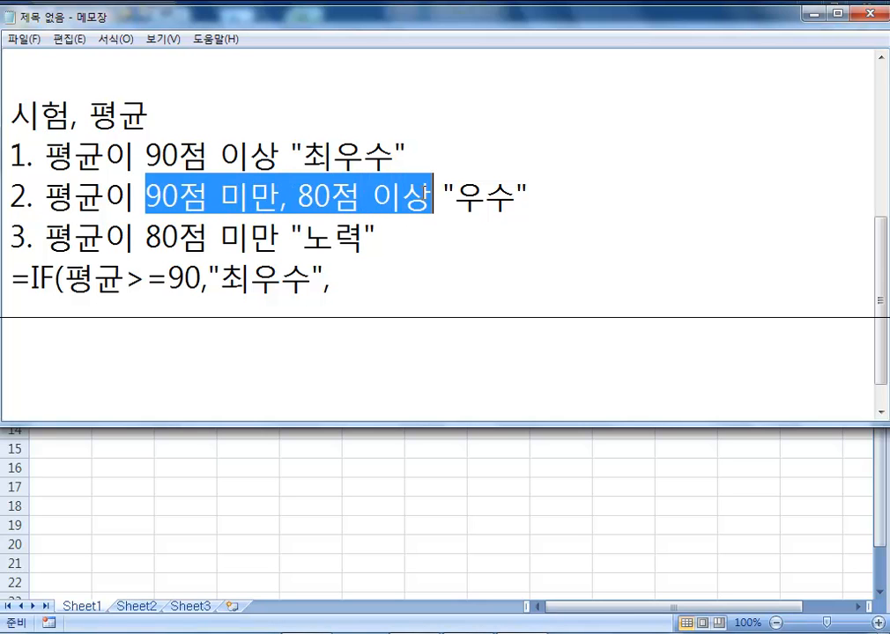
{"action": "left_click", "coordinate": [363, 278]}
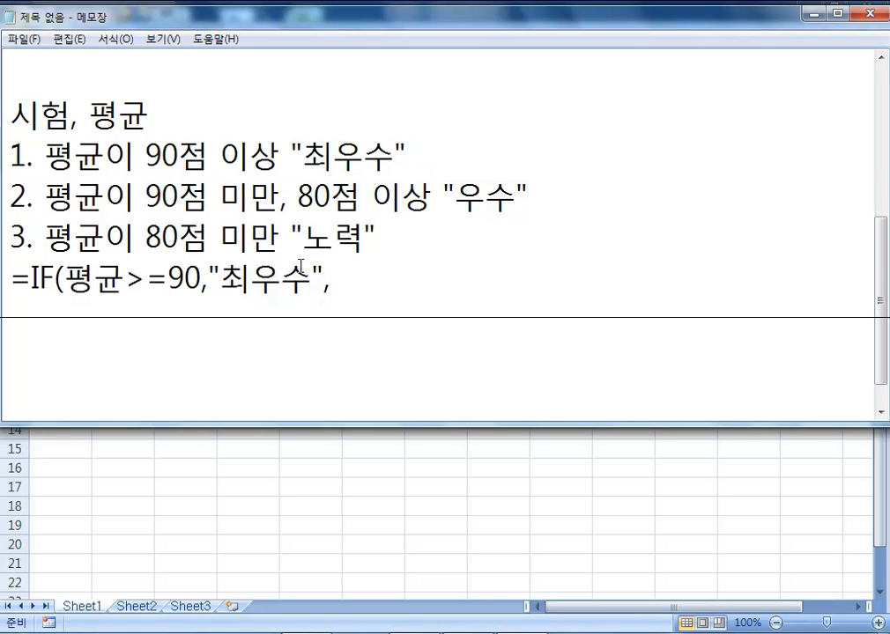
{"action": "type", "text": "IF("}
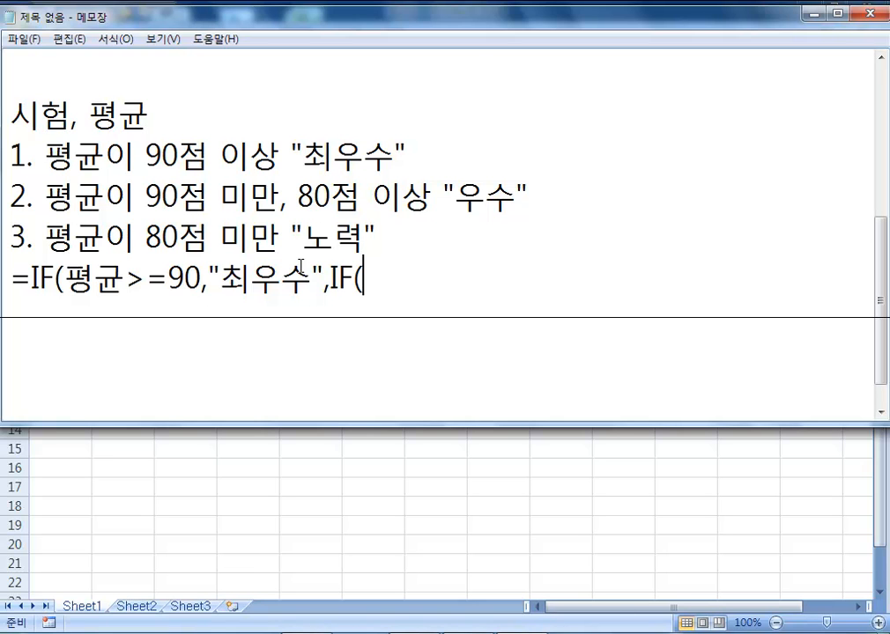
{"action": "type", "text": "평규ㄴ<"}
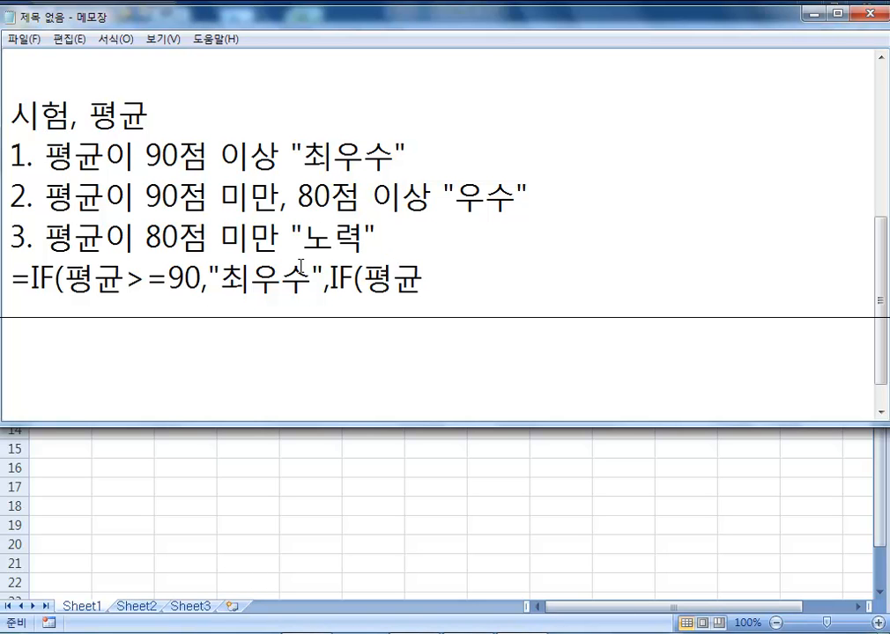
{"action": "type", "text": "90,"}
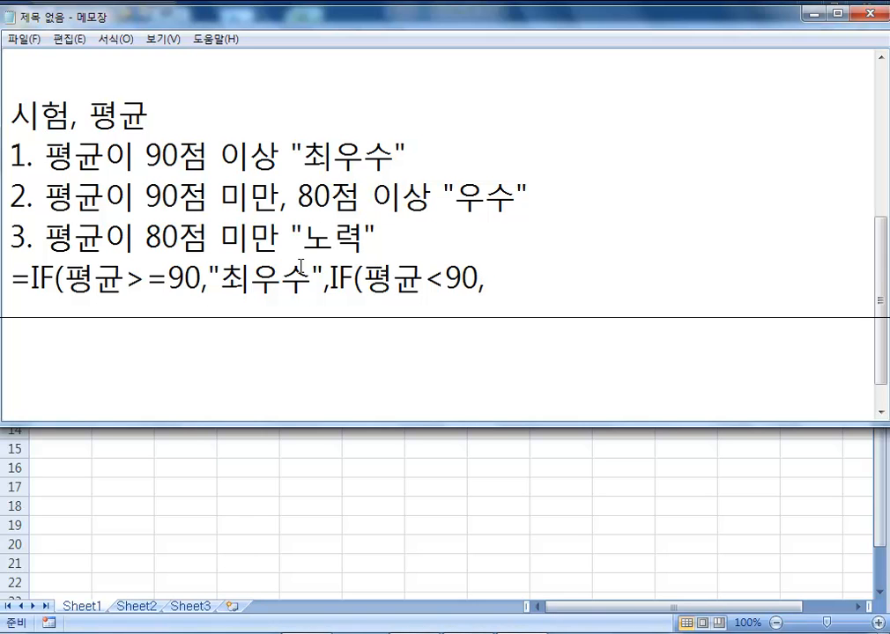
{"action": "type", "text": ">=80"}
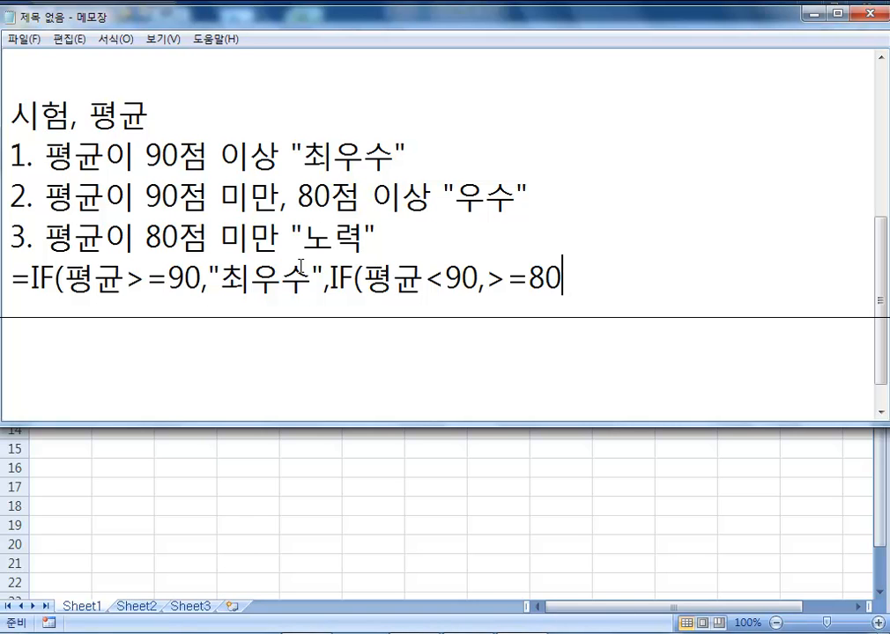
Step: Replace 평균<90, in the nested IF with 평균 so its condition reads 평균>=80
{"action": "left_click_drag", "start_coordinate": [125, 278], "coordinate": [208, 278]}
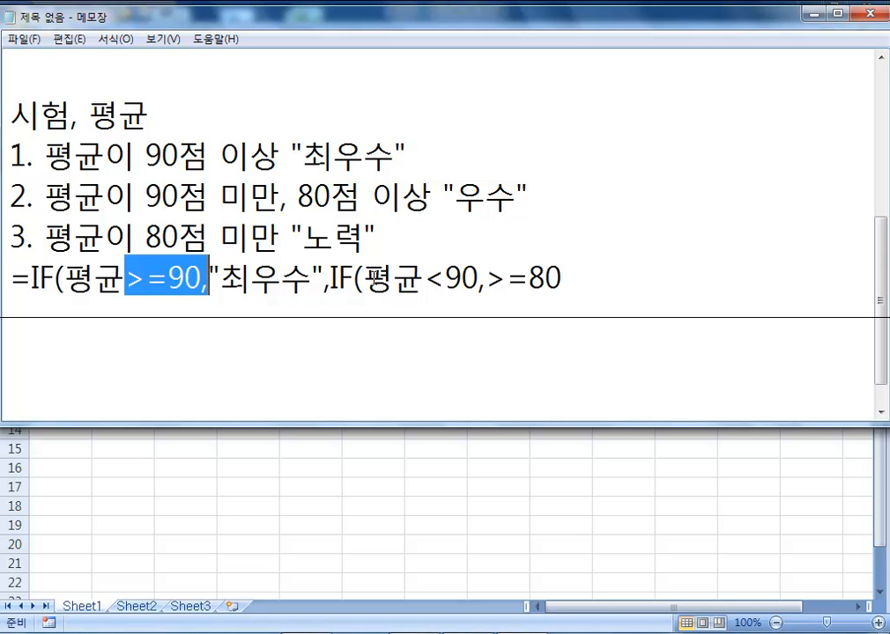
{"action": "left_click", "coordinate": [362, 278]}
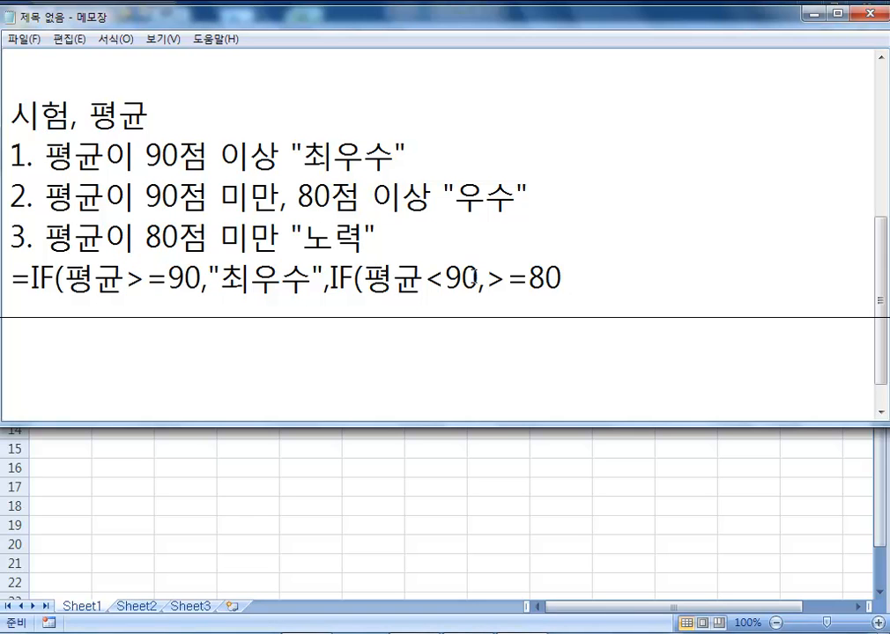
{"action": "left_click_drag", "start_coordinate": [476, 278], "coordinate": [364, 278]}
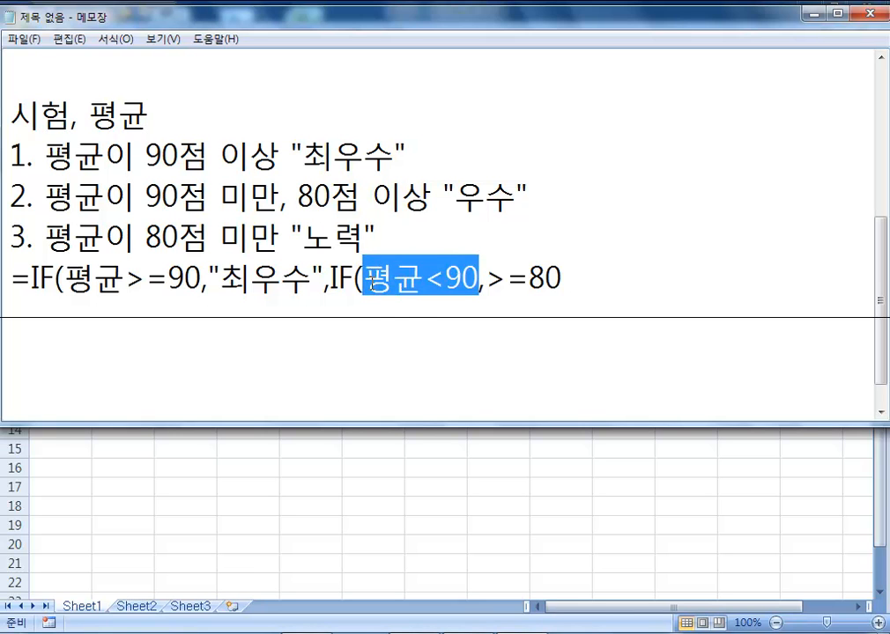
{"action": "key", "text": "Delete"}
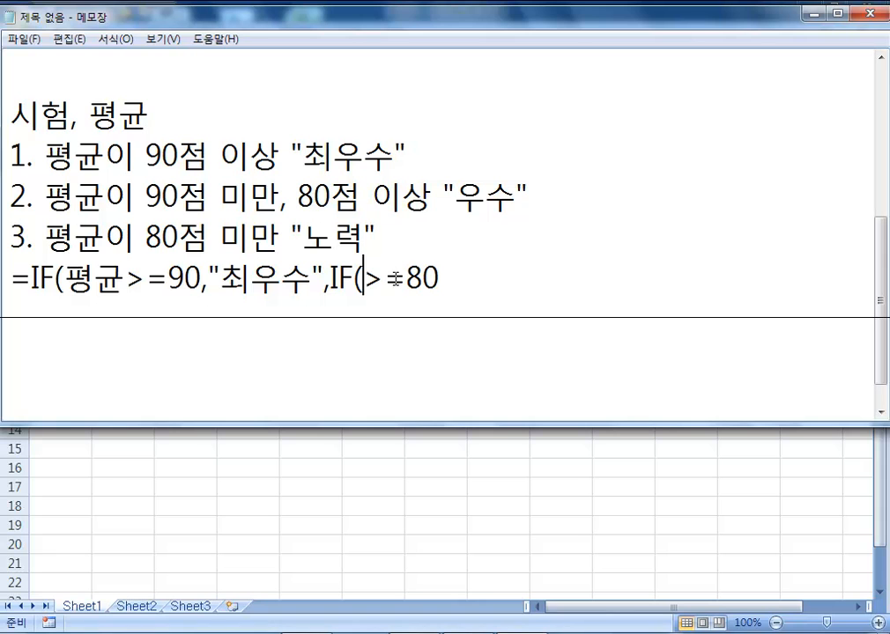
{"action": "type", "text": "평균"}
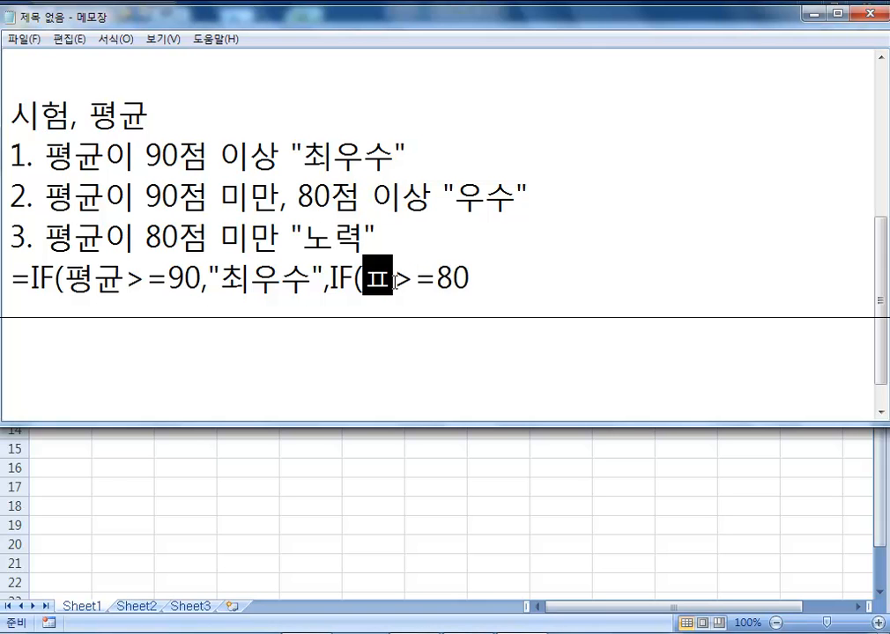
{"action": "key", "text": "End"}
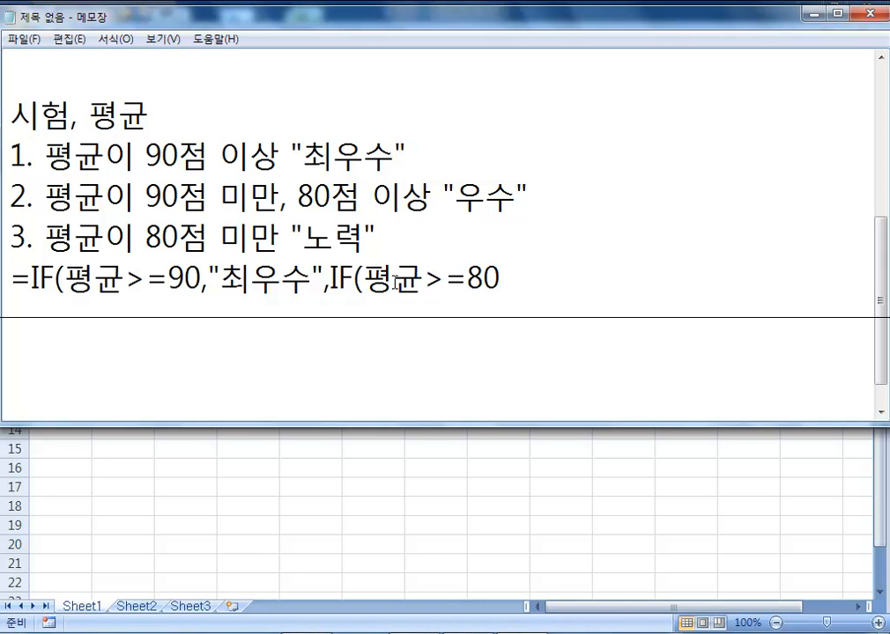
Step: Examine the nested condition >=80 and the 최우수 result in the formula by highlighting each
{"action": "key", "text": "shift+Left"}
{"action": "key", "text": "shift+Left"}
{"action": "key", "text": "shift+Left"}
{"action": "key", "text": "shift+Left"}
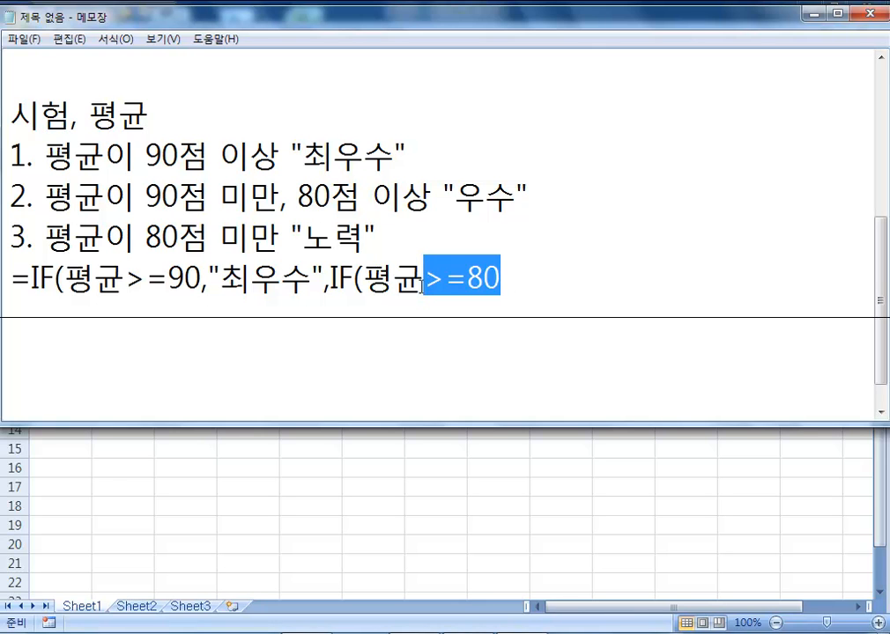
{"action": "left_click_drag", "start_coordinate": [304, 280], "coordinate": [229, 279]}
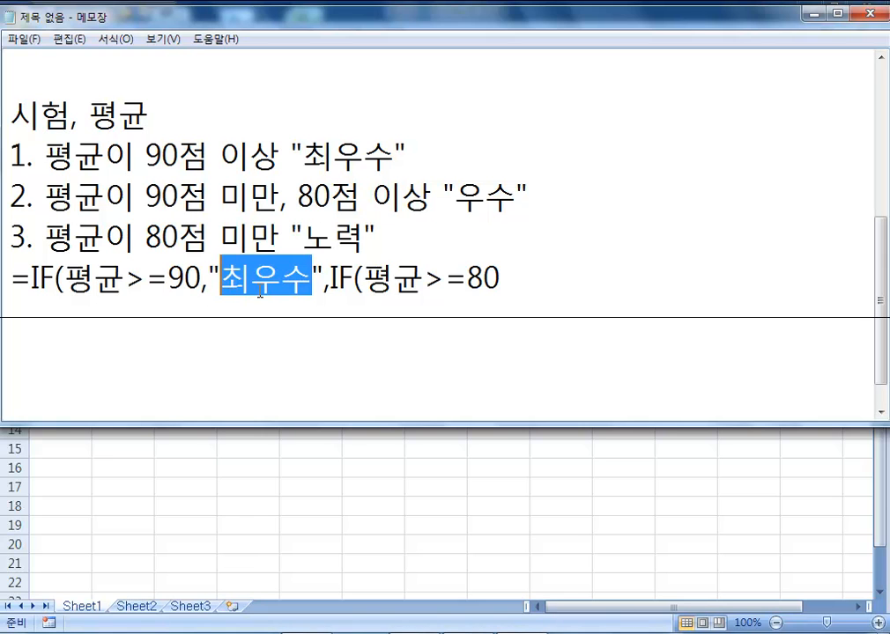
{"action": "left_click", "coordinate": [361, 280]}
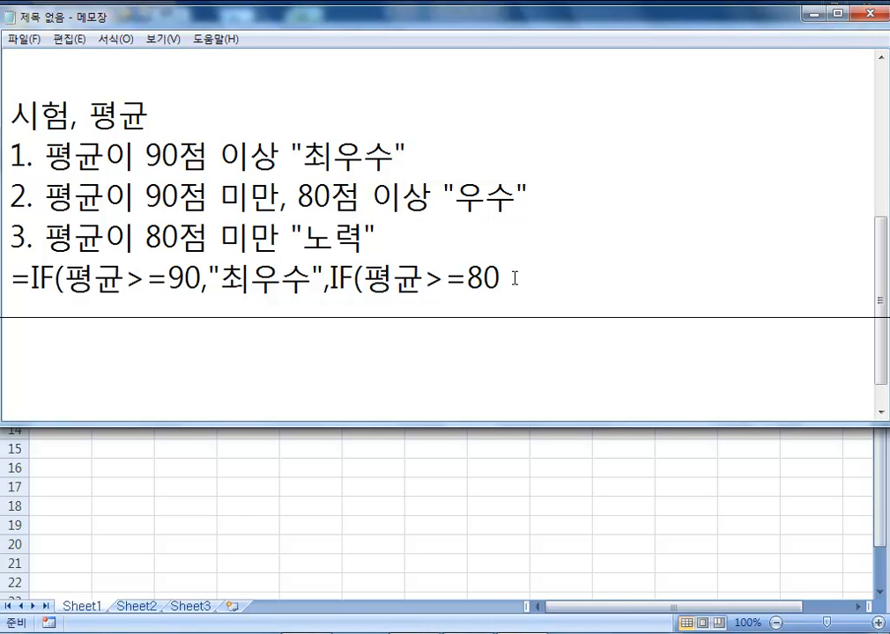
Step: Complete the nested formula with the results ,"우수","노력" and two closing parentheses
{"action": "key", "text": "End"}
{"action": "type", "text": ",\""}
{"action": "type", "text": "우수\","}
{"action": "type", "text": "\",\"노력\"))"}
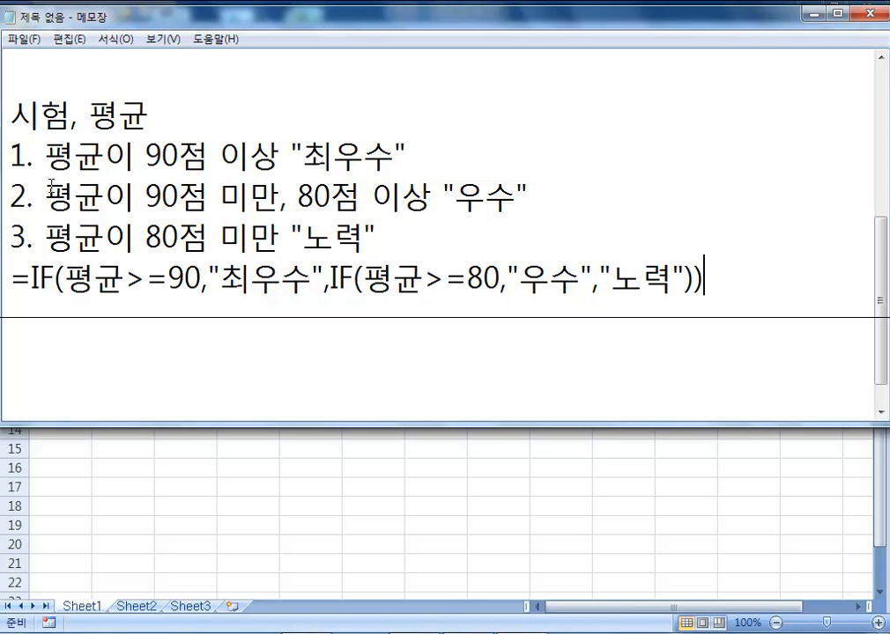
Step: Compare the second and third criteria with the formula's two conditions and its 노력 result by highlighting them
{"action": "left_click_drag", "start_coordinate": [162, 237], "coordinate": [251, 236]}
{"action": "left_click_drag", "start_coordinate": [161, 195], "coordinate": [431, 195]}
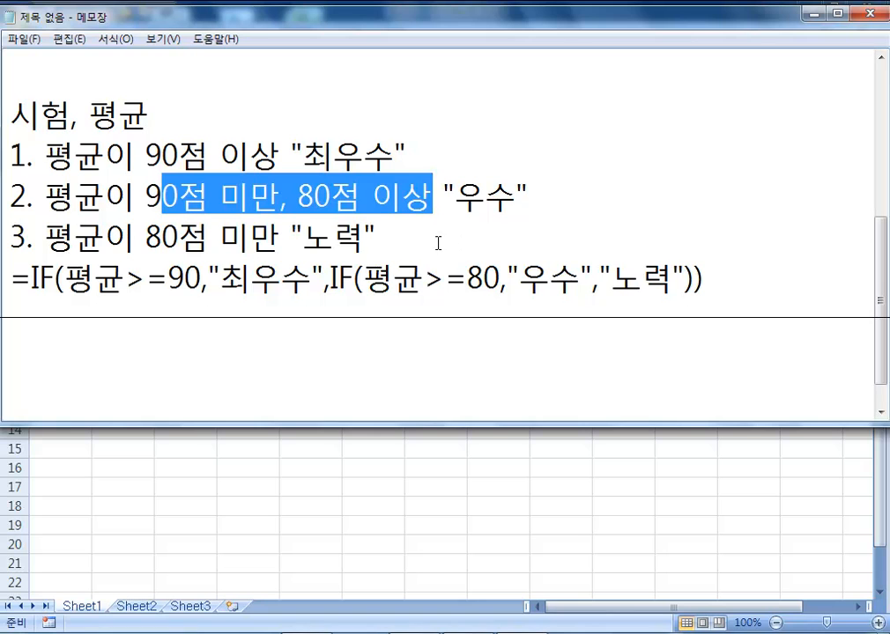
{"action": "left_click", "coordinate": [447, 237]}
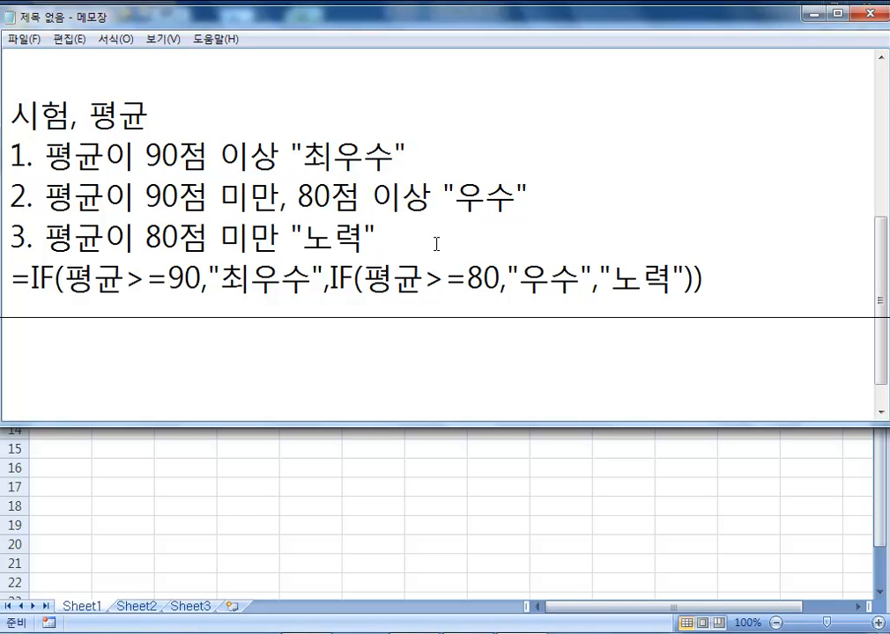
{"action": "left_click_drag", "start_coordinate": [202, 280], "coordinate": [96, 280]}
{"action": "left_click_drag", "start_coordinate": [363, 280], "coordinate": [394, 278]}
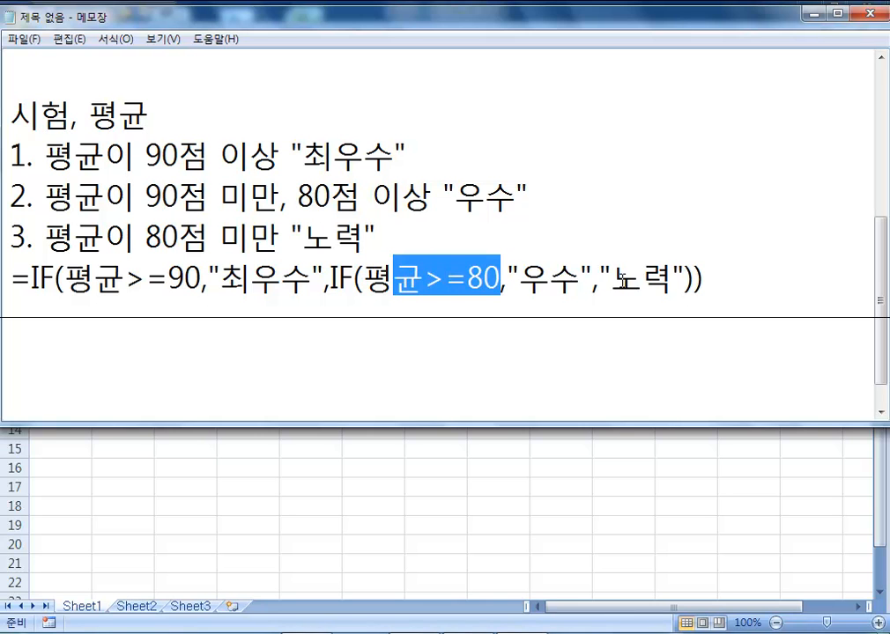
{"action": "left_click_drag", "start_coordinate": [621, 280], "coordinate": [660, 280]}
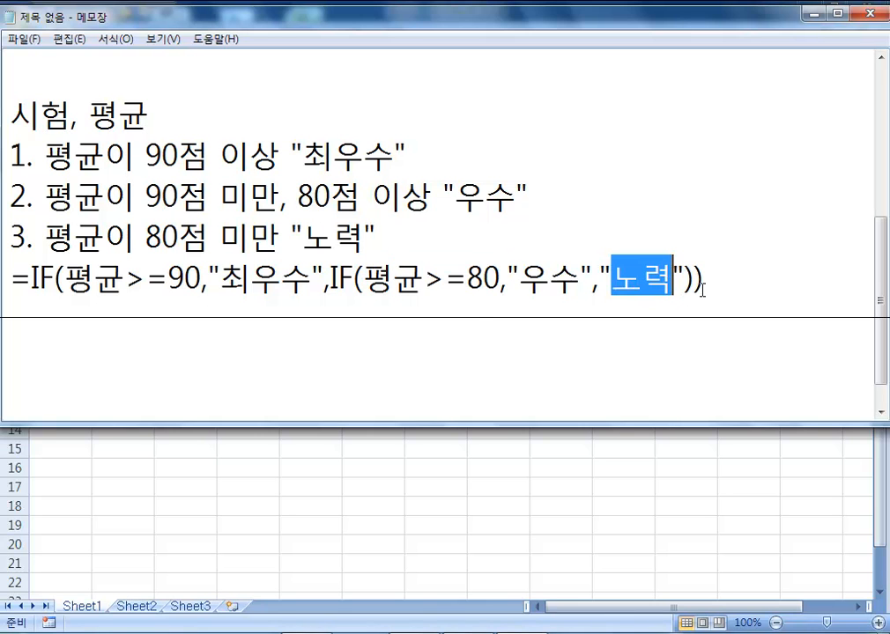
Step: Leave a blank line below the finished formula and add the heading 시험, 점수
{"action": "left_click", "coordinate": [752, 298]}
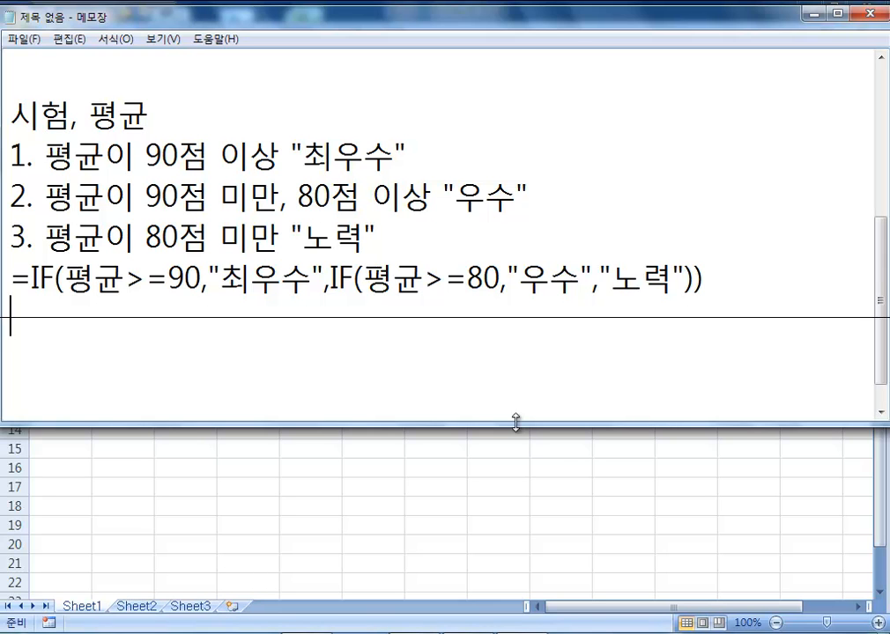
{"action": "key", "text": "Return"}
{"action": "type", "text": "시험"}
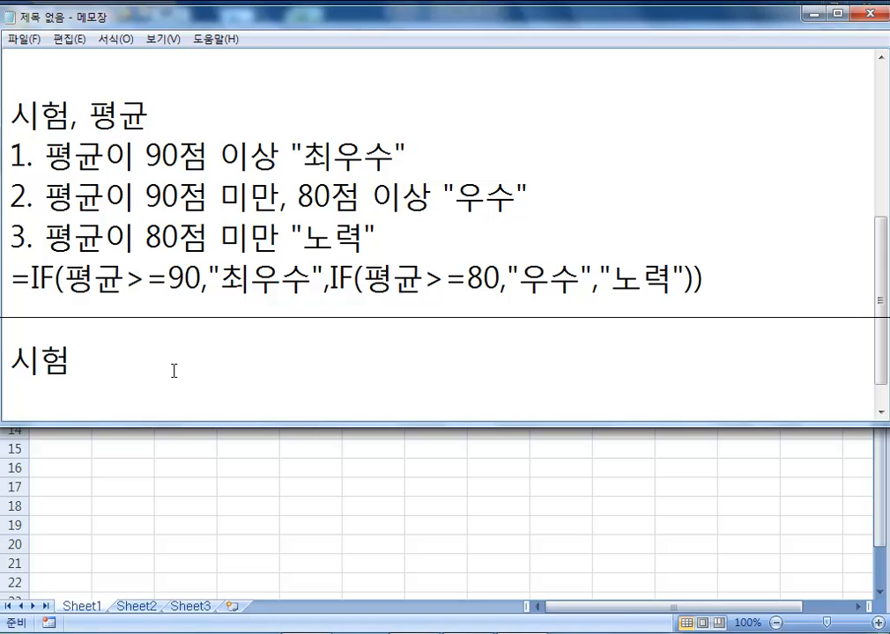
{"action": "type", "text": ", ㅍ"}
{"action": "key", "text": "BackSpace"}
{"action": "type", "text": "점수"}
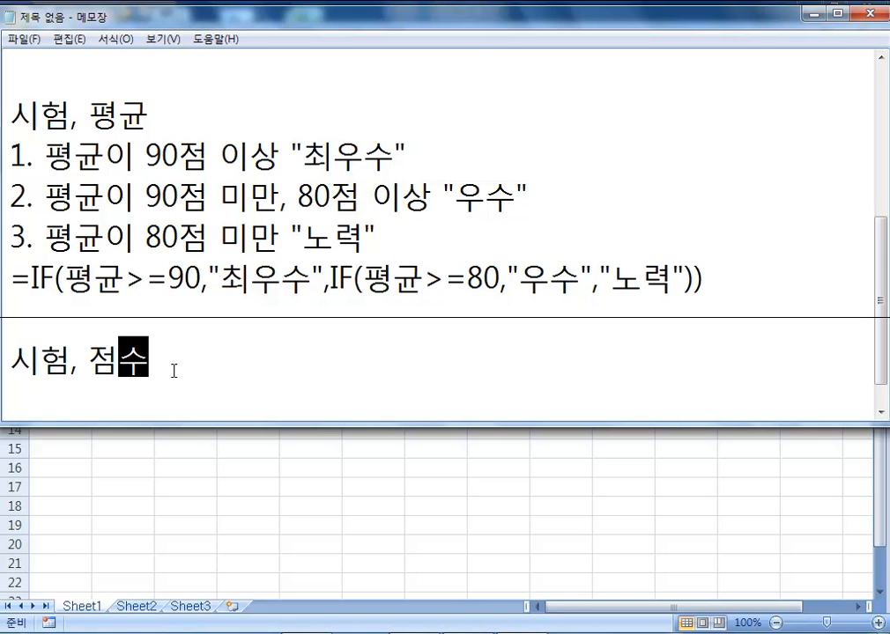
{"action": "key", "text": "Return"}
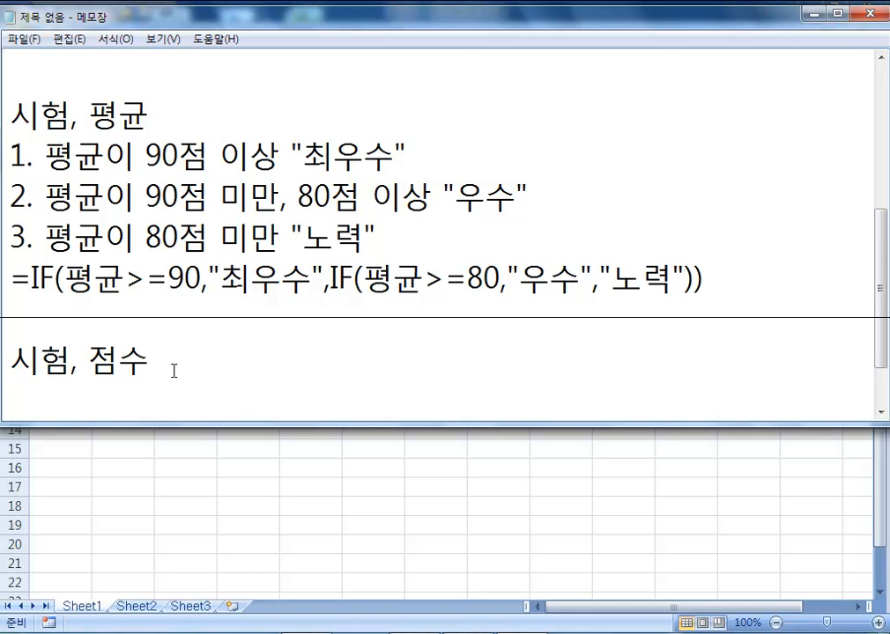
Step: Write the condition line 조건 : 국어와 영어 둘다 90점 이상, "합격" under the new heading
{"action": "type", "text": "조건 "}
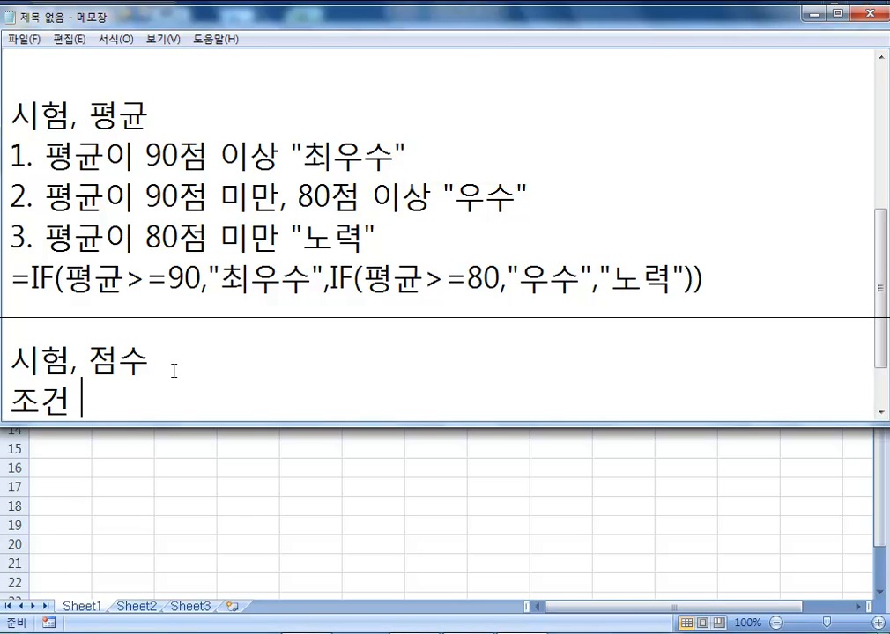
{"action": "type", "text": ": 국엉"}
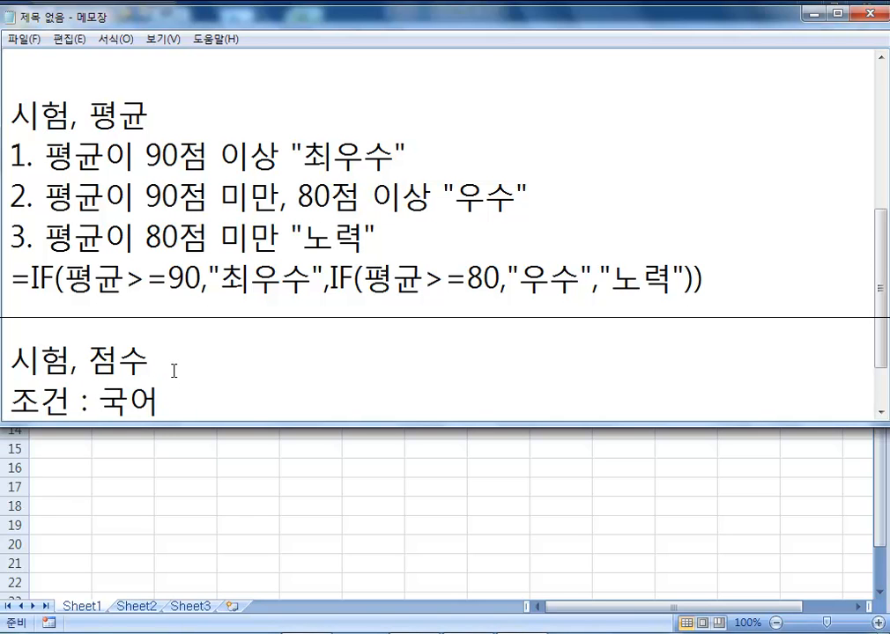
{"action": "type", "text": "와 영어"}
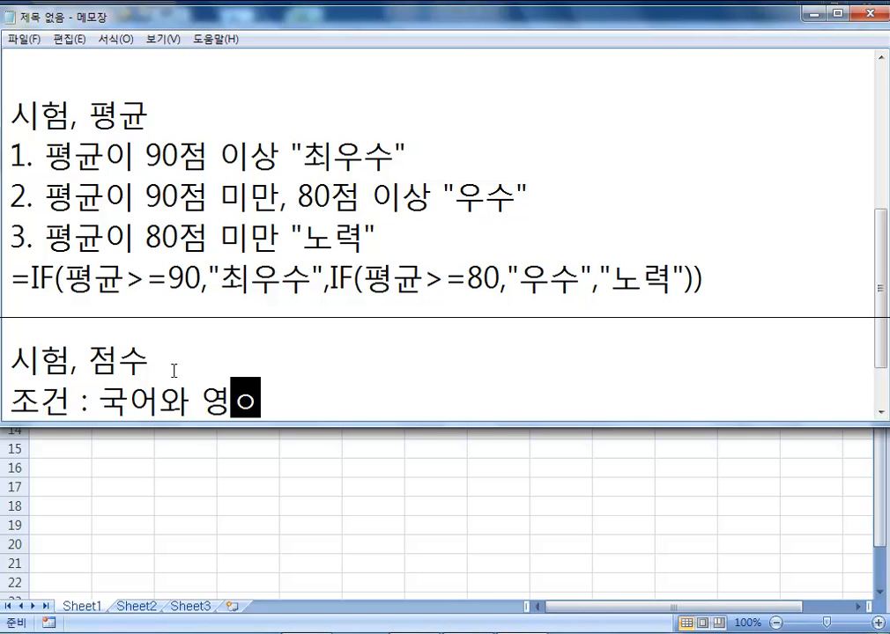
{"action": "type", "text": " 둘다 90점 이상,"}
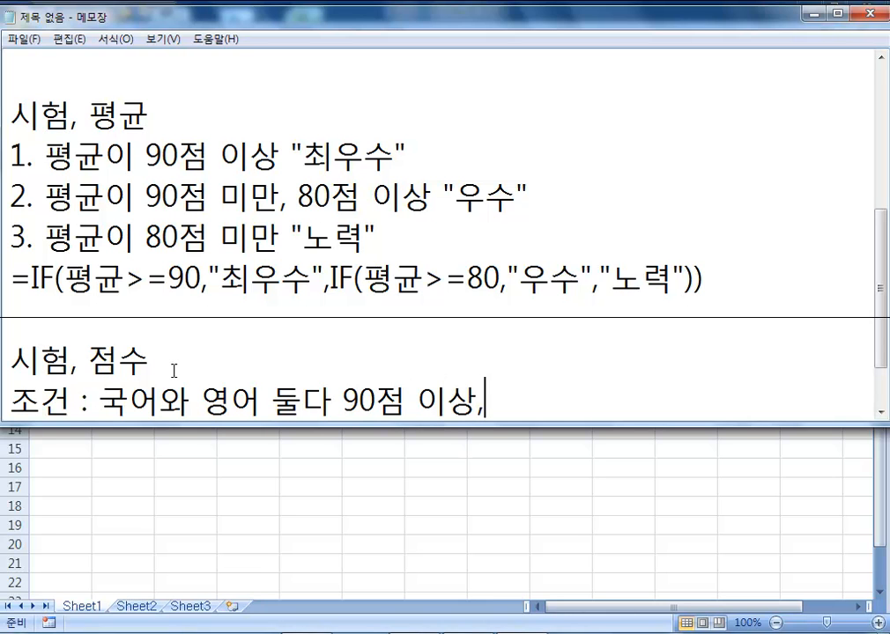
{"action": "type", "text": " \"합격\""}
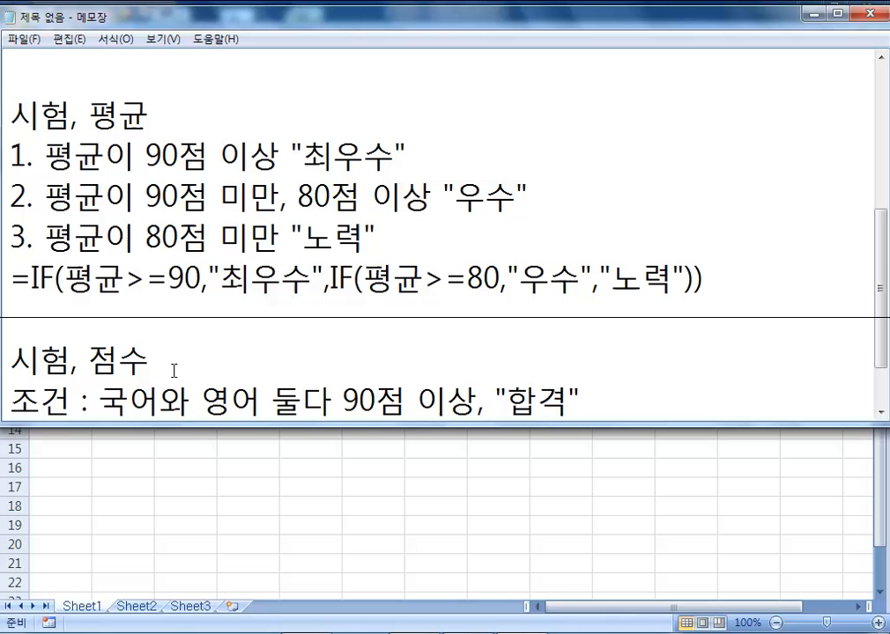
Step: Begin a formula on a new line below the condition with =IF(국어>=90, as its first test
{"action": "key", "text": "Return"}
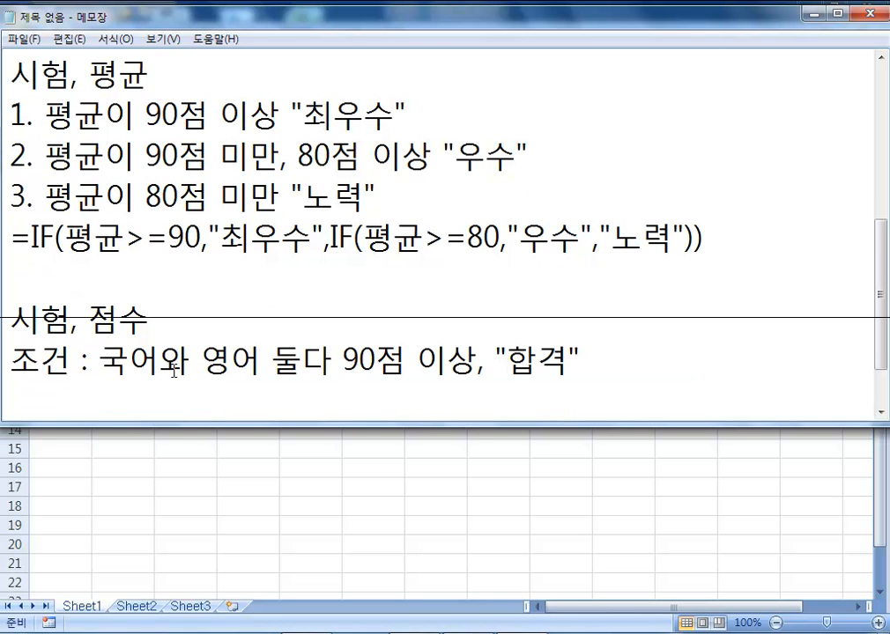
{"action": "type", "text": "=IF"}
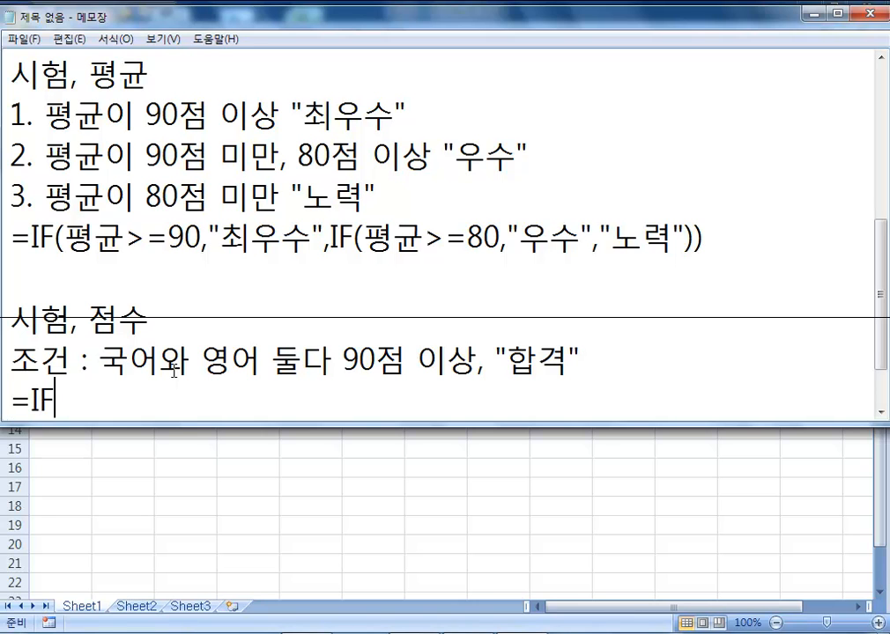
{"action": "type", "text": "(국아"}
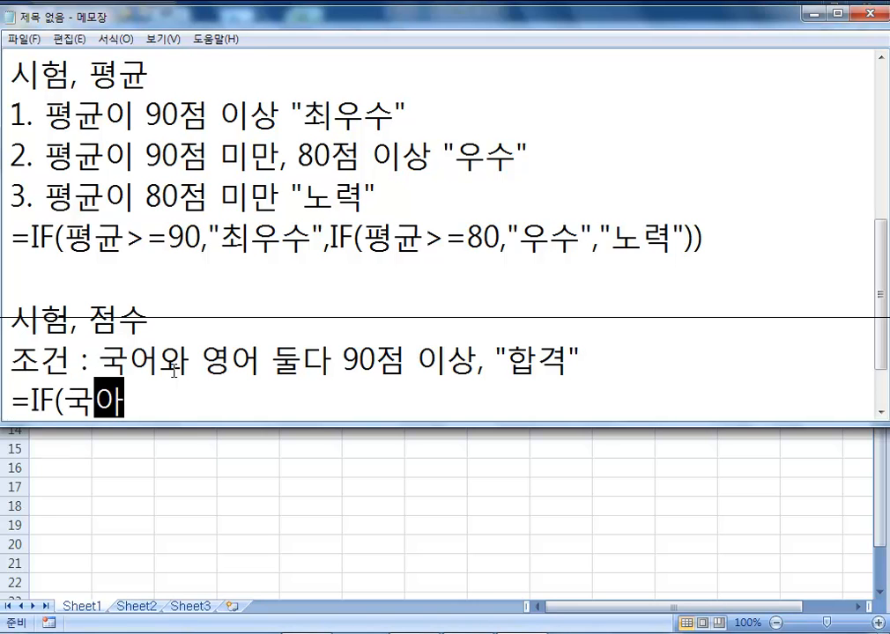
{"action": "key", "text": "BackSpace"}
{"action": "type", "text": "ㅏ"}
{"action": "key", "text": "BackSpace"}
{"action": "type", "text": "ㅓ>="}
{"action": "type", "text": "90,"}
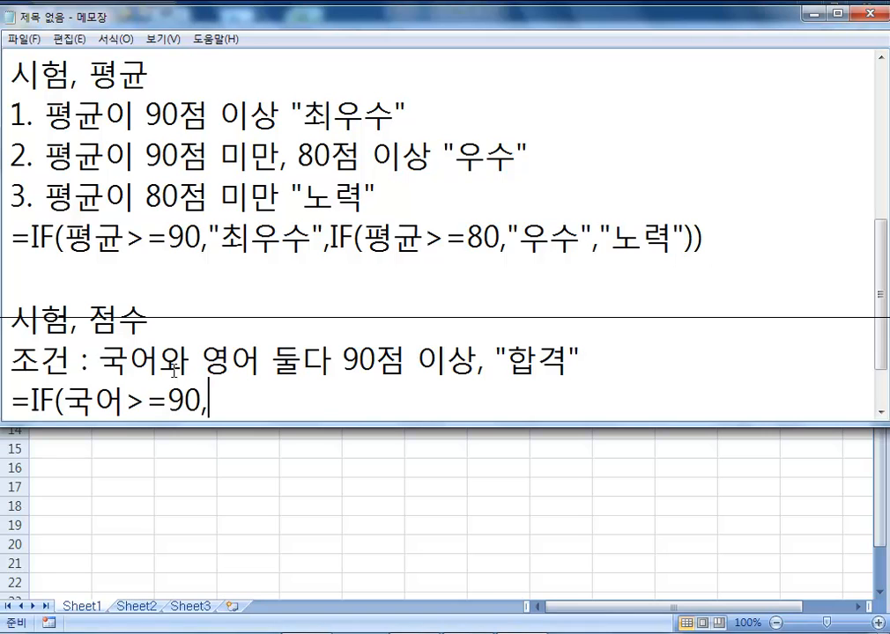
Step: Nest a second test in the formula by adding IF(영어>=90,"합격" after the first condition
{"action": "type", "text": "IF(영ㅇ"}
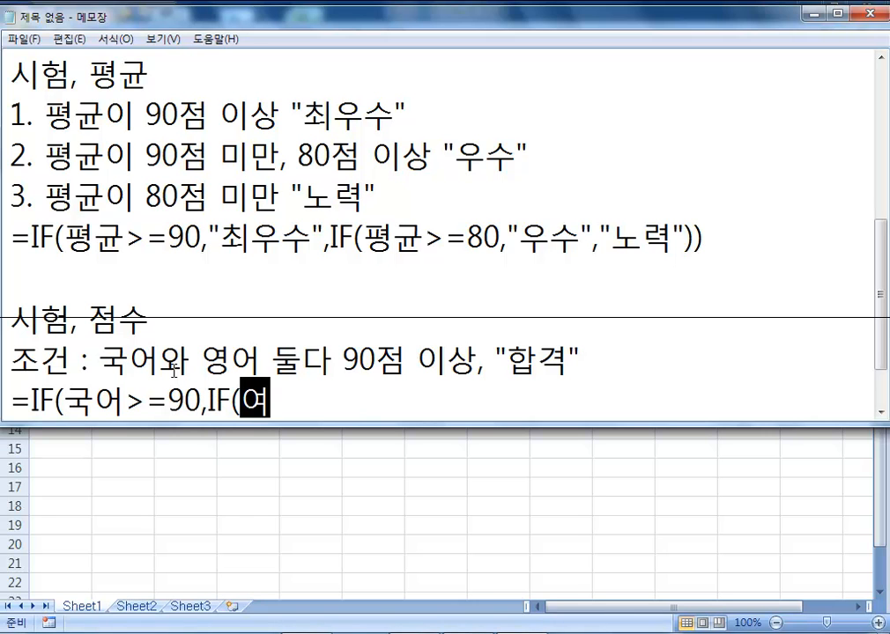
{"action": "type", "text": "어>=-"}
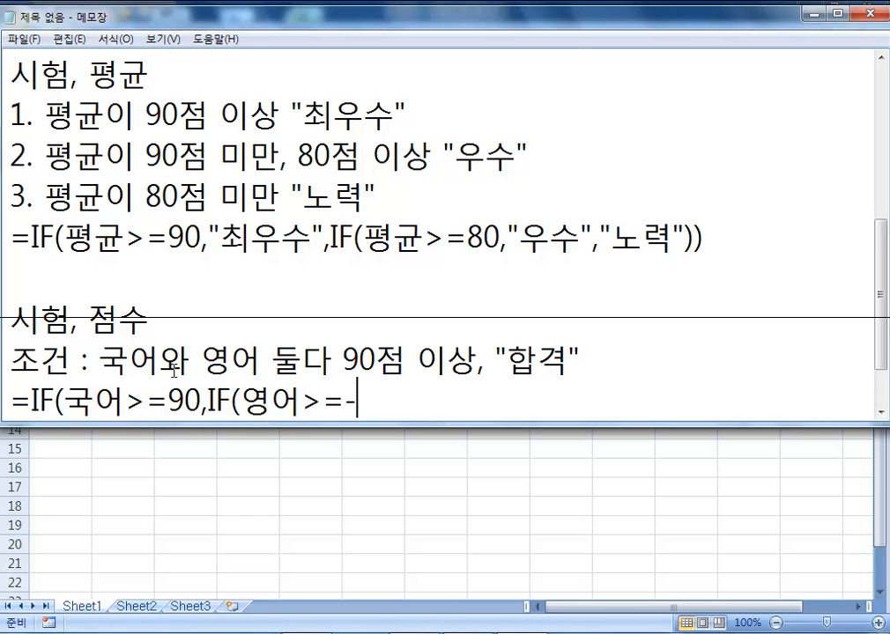
{"action": "key", "text": "BackSpace"}
{"action": "type", "text": "90"}
{"action": "type", "text": ","}
{"action": "type", "text": "\"GK"}
{"action": "key", "text": "BackSpace"}
{"action": "key", "text": "BackSpace"}
{"action": "type", "text": "합격\""}
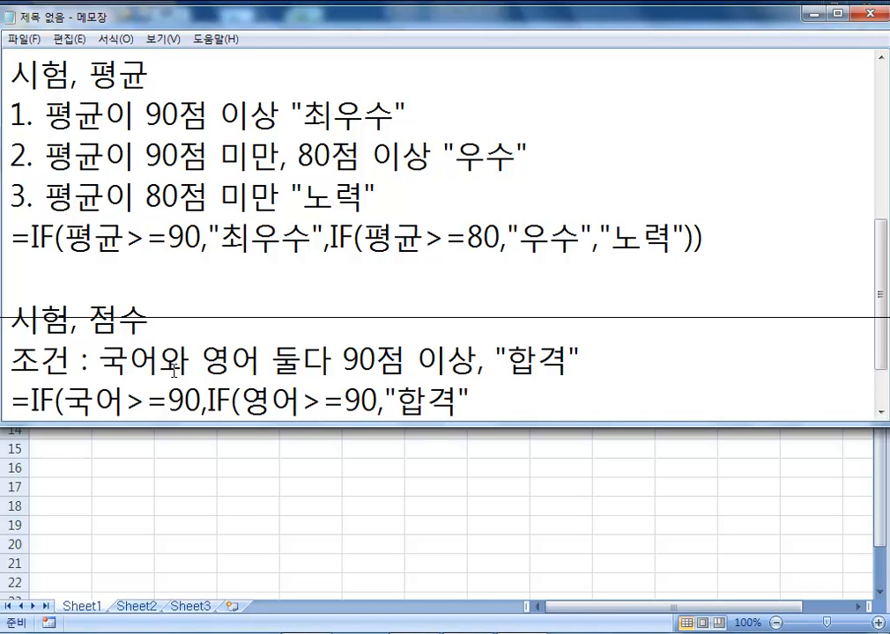
Step: Finish the inner IF by adding the false result ,"불합격" and a closing parenthesis
{"action": "left_click_drag", "start_coordinate": [64, 403], "coordinate": [202, 404]}
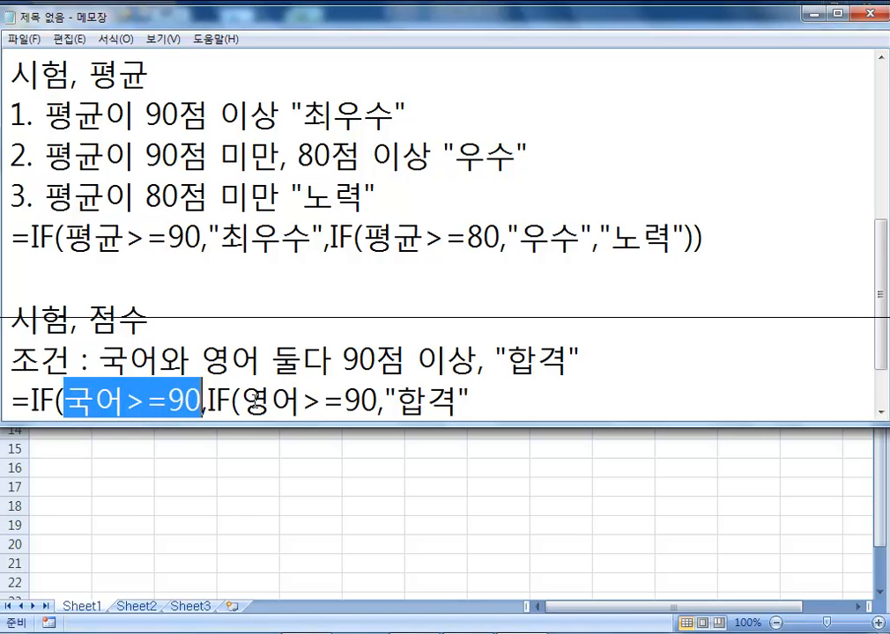
{"action": "left_click", "coordinate": [476, 403]}
{"action": "type", "text": ","}
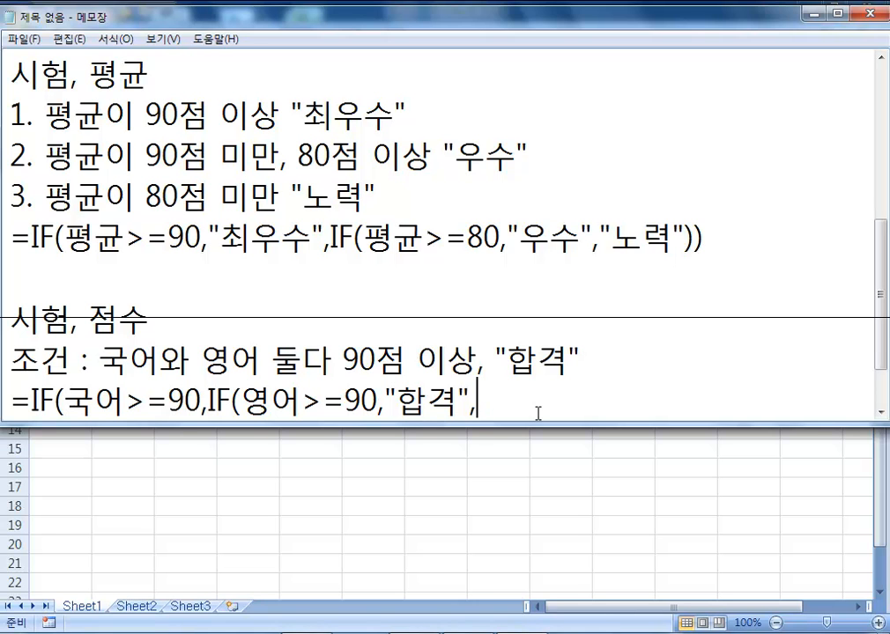
{"action": "type", "text": "\"불합격\")"}
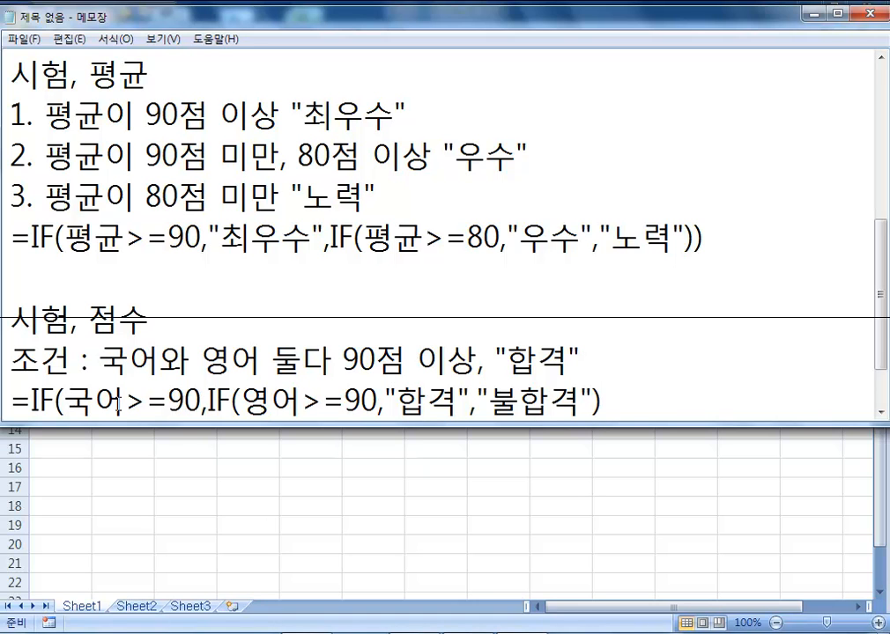
Step: Highlight the formula's first condition, 합격 result and inner IF, and complete the outer IF with ,"불합격")
{"action": "left_click_drag", "start_coordinate": [64, 403], "coordinate": [202, 403]}
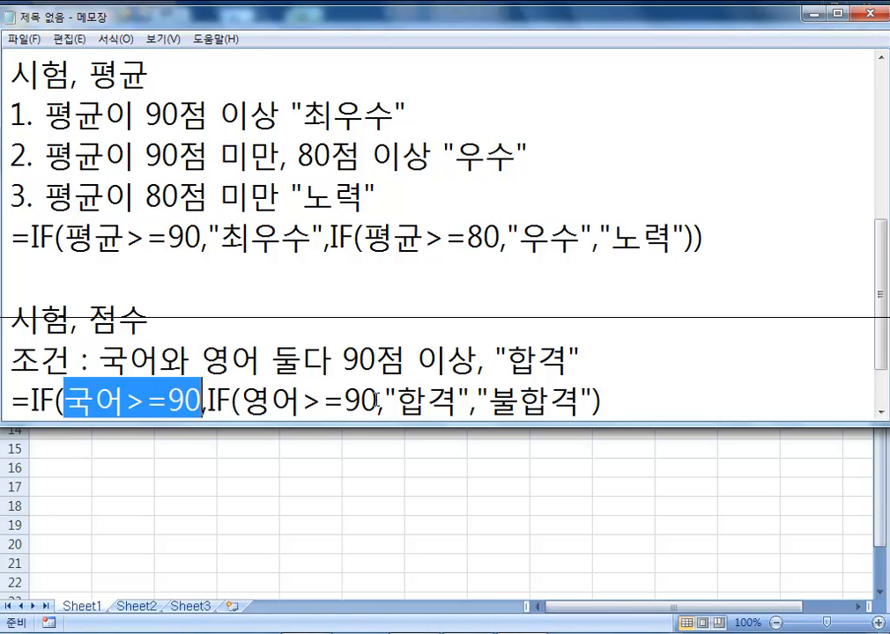
{"action": "left_click_drag", "start_coordinate": [397, 404], "coordinate": [458, 403]}
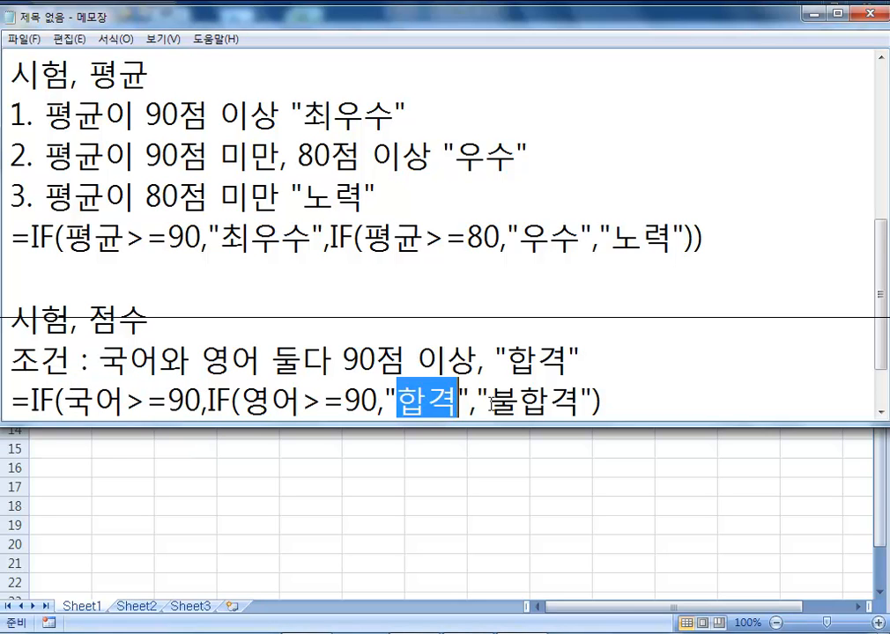
{"action": "left_click", "coordinate": [93, 403]}
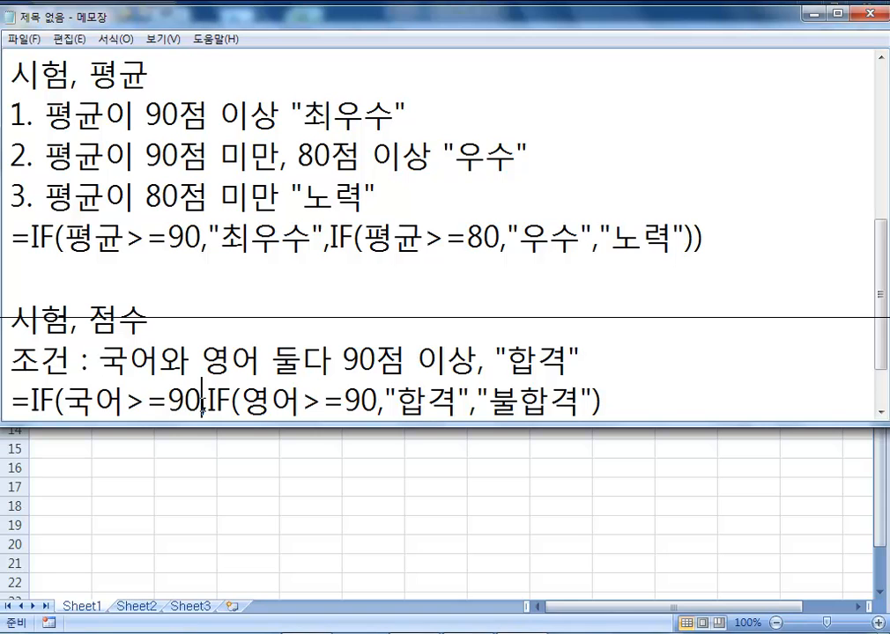
{"action": "left_click_drag", "start_coordinate": [216, 404], "coordinate": [617, 388]}
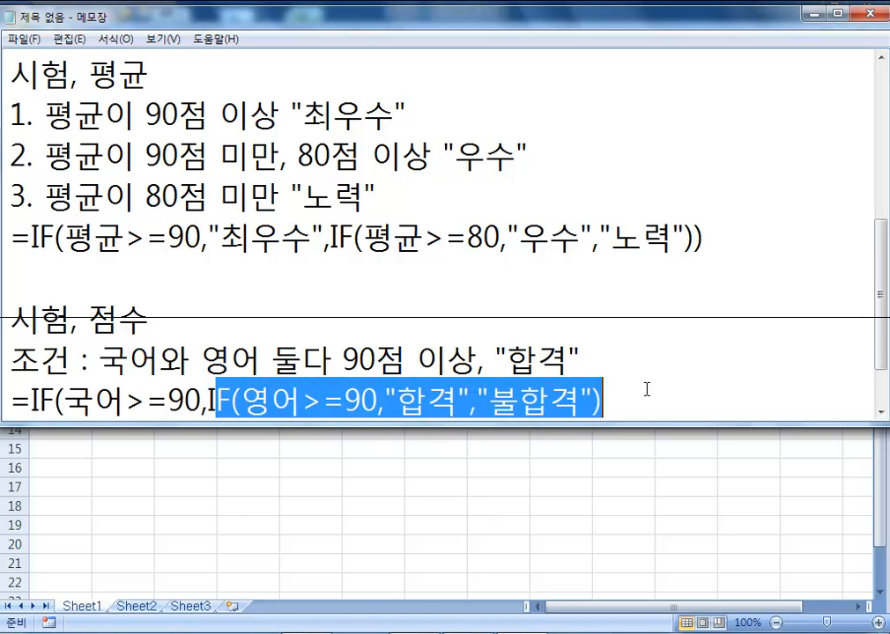
{"action": "left_click", "coordinate": [650, 403]}
{"action": "type", "text": ","}
{"action": "type", "text": "\"불합ㄱ"}
{"action": "type", "text": "격\")"}
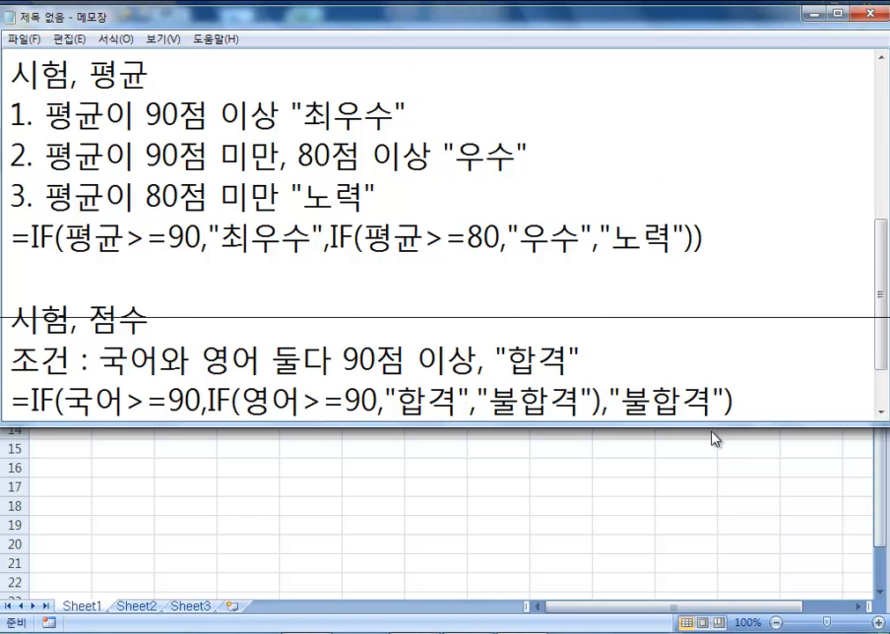
Step: Start an alternative formula on the next line with both conditions combined: =IF(AND(국어>=90,영어>=90)
{"action": "key", "text": "Return"}
{"action": "type", "text": "=IF"}
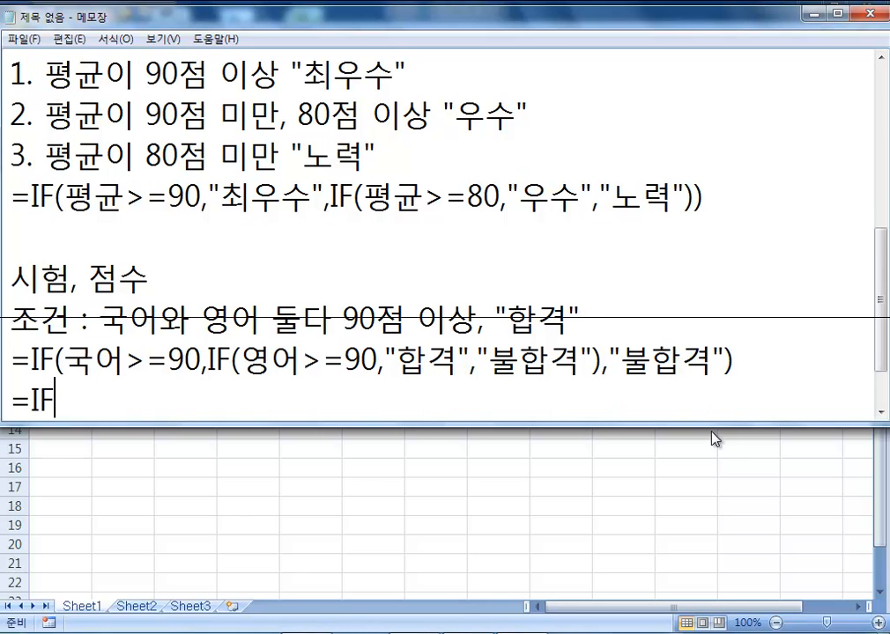
{"action": "type", "text": "(AND"}
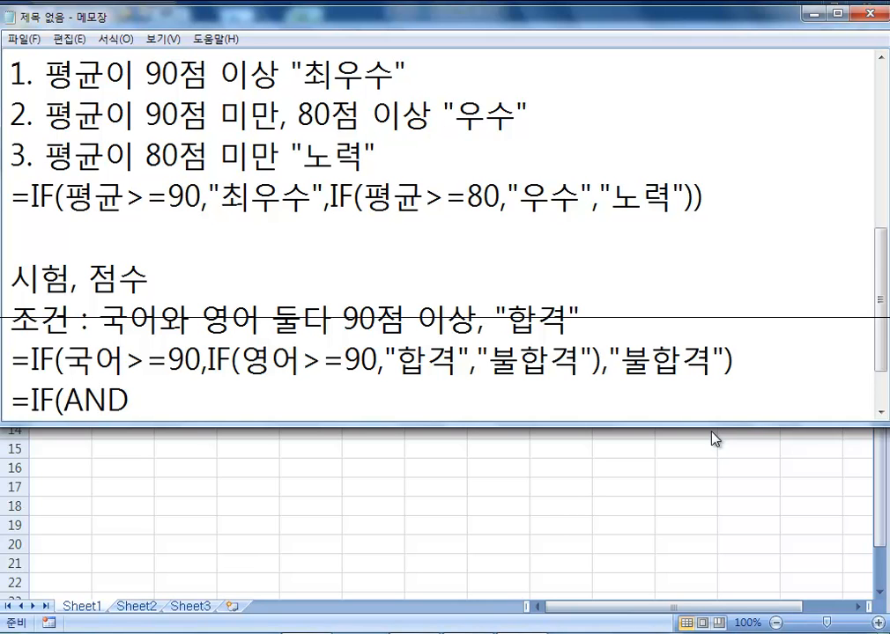
{"action": "type", "text": "(국어"}
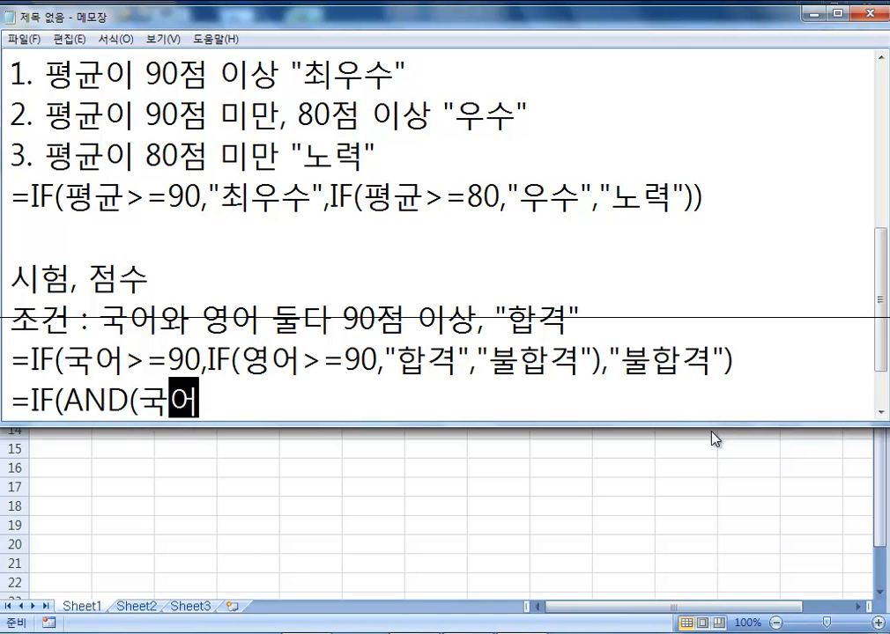
{"action": "type", "text": ">=9"}
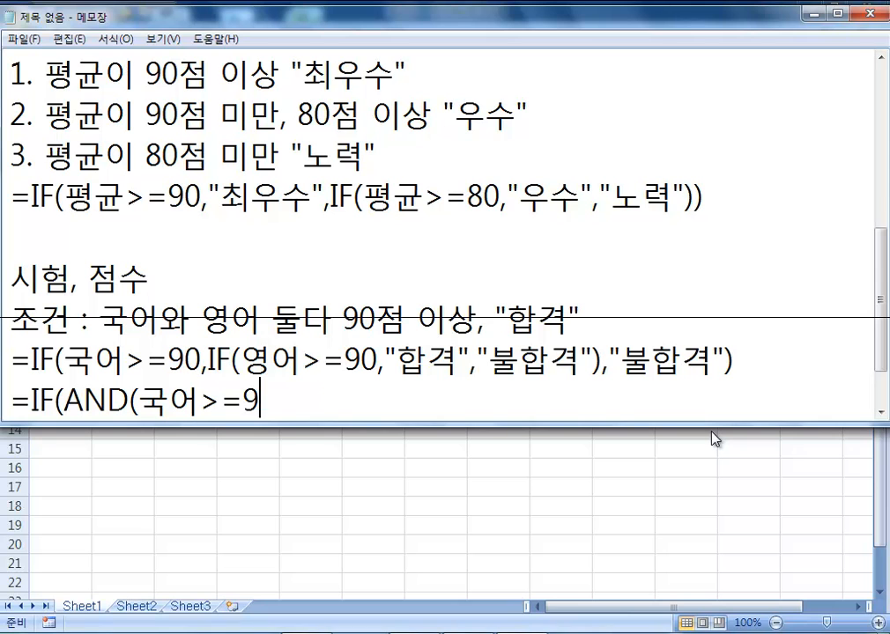
{"action": "type", "text": "0,영어>=90)"}
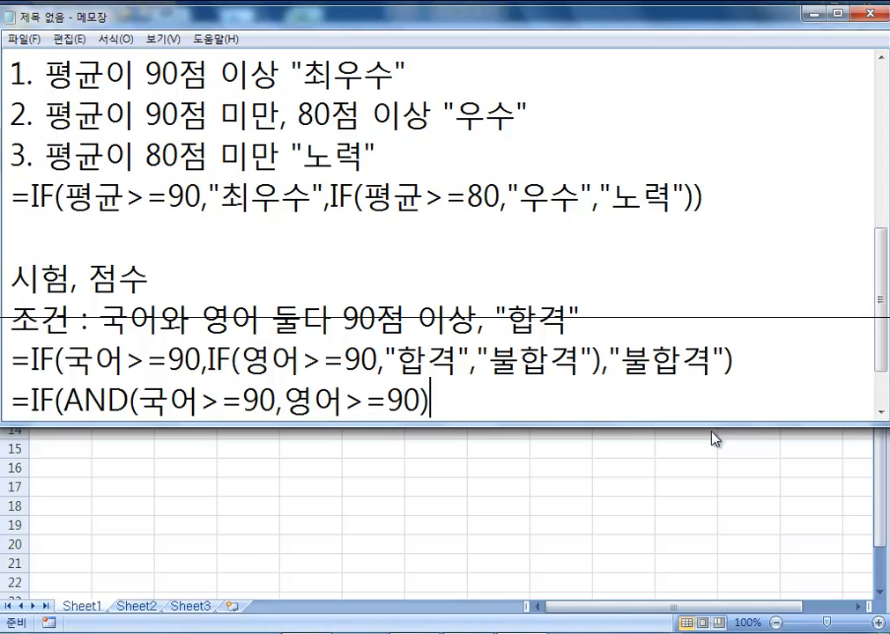
Step: Highlight the AND condition, complete the formula with ,"합격","불합격") and start a new line below it
{"action": "left_click_drag", "start_coordinate": [74, 398], "coordinate": [431, 401]}
{"action": "left_click", "coordinate": [459, 403]}
{"action": "type", "text": ",\"합격\",\"붏합격\")"}
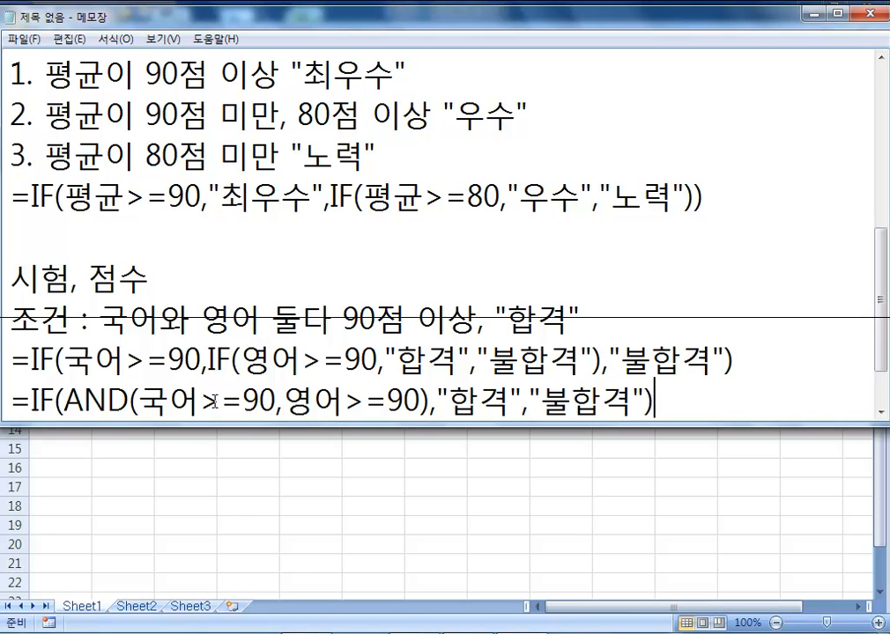
{"action": "left_click", "coordinate": [424, 418]}
{"action": "left_click", "coordinate": [701, 398]}
{"action": "key", "text": "Return"}
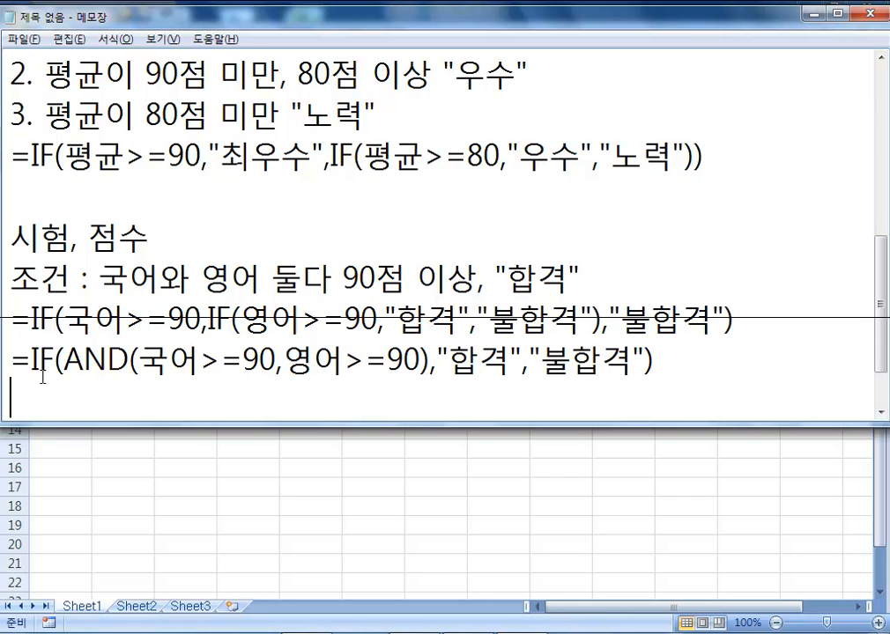
Step: Switch to the empty Excel workbook, enlarge the sheet view and enter =4/5 in cell A1
{"action": "key", "text": "alt+Tab"}
{"action": "scroll", "coordinate": [80, 188], "scroll_direction": "up", "scroll_amount": 10}
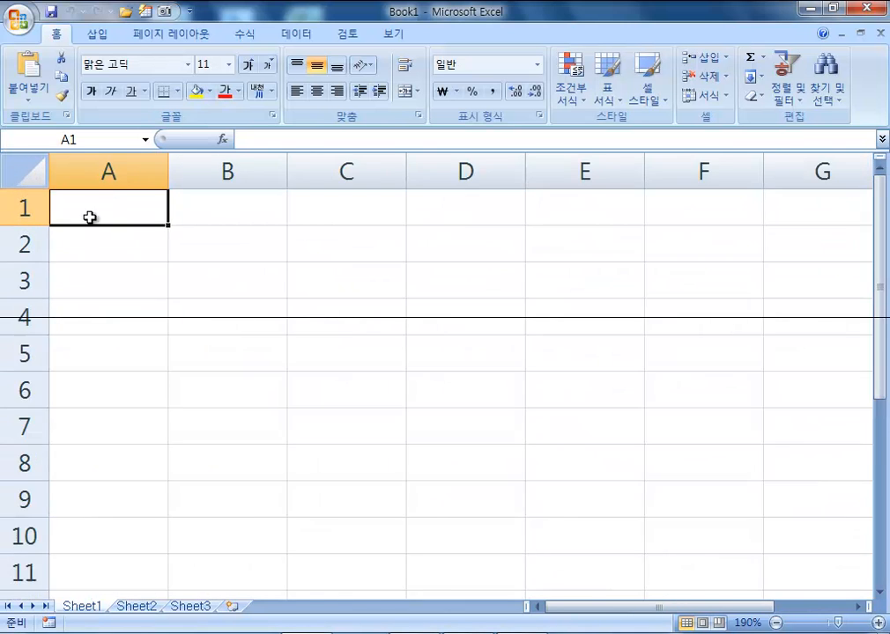
{"action": "type", "text": "="}
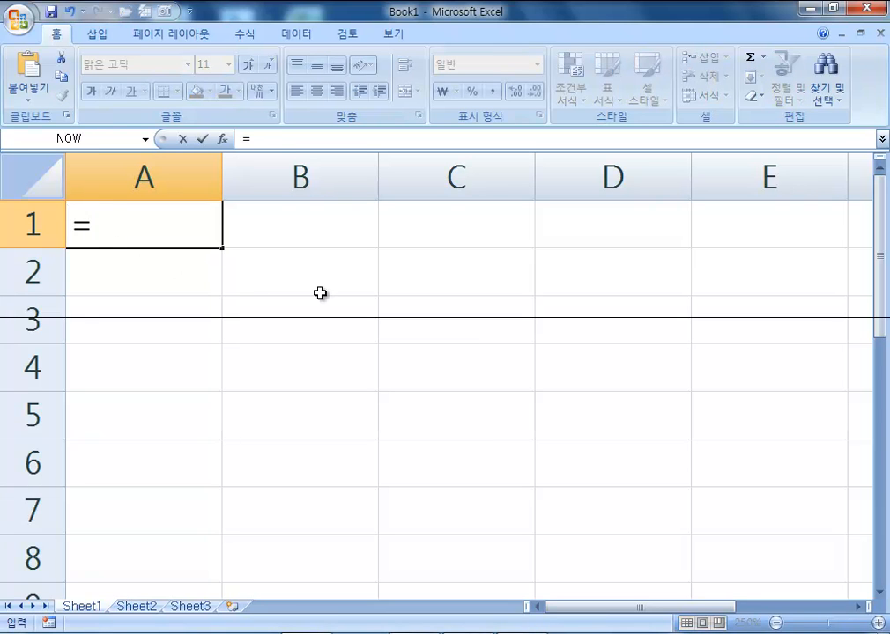
{"action": "type", "text": "4/5"}
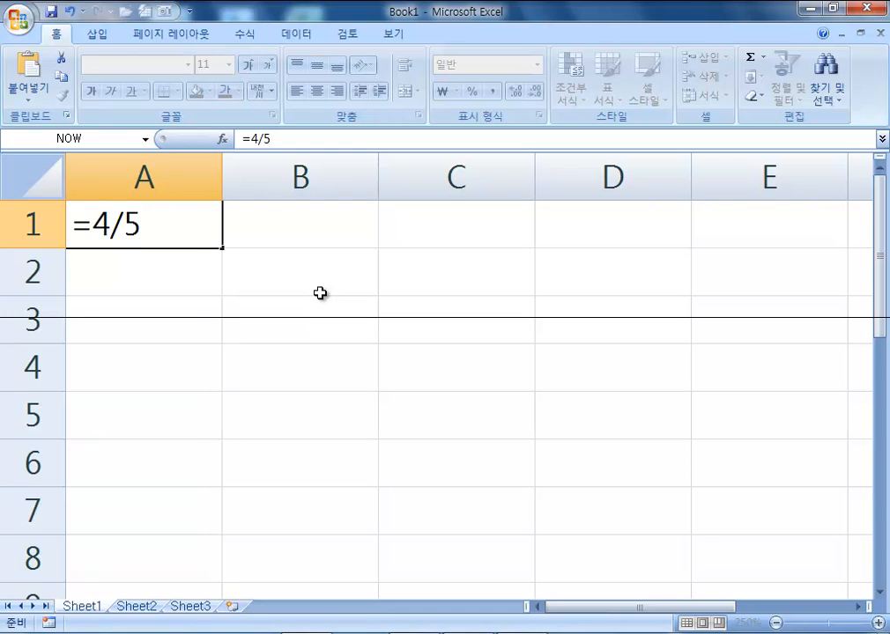
{"action": "key", "text": "Return"}
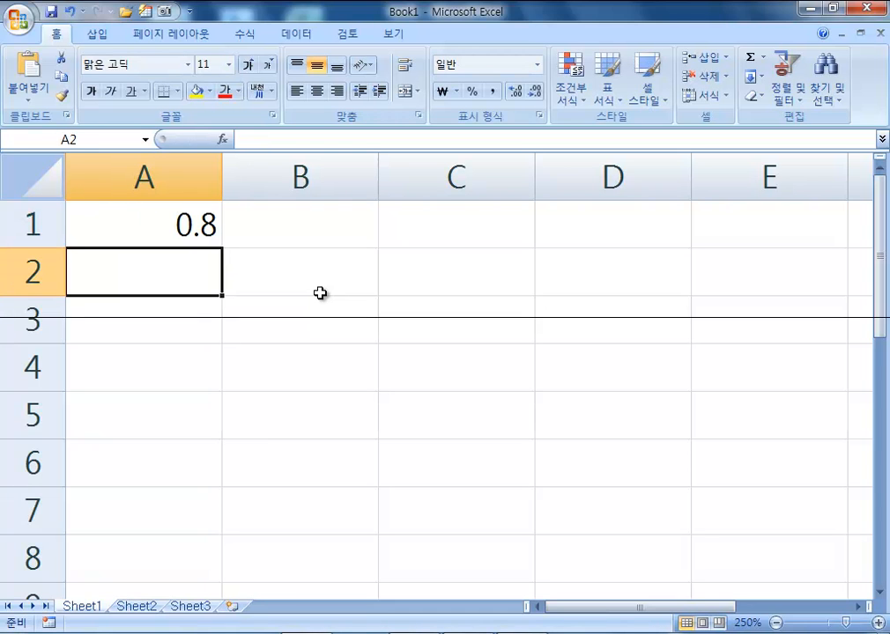
Step: Enter the division by zero =4/0 in cell A2 and inspect the cell's formula
{"action": "type", "text": "=4"}
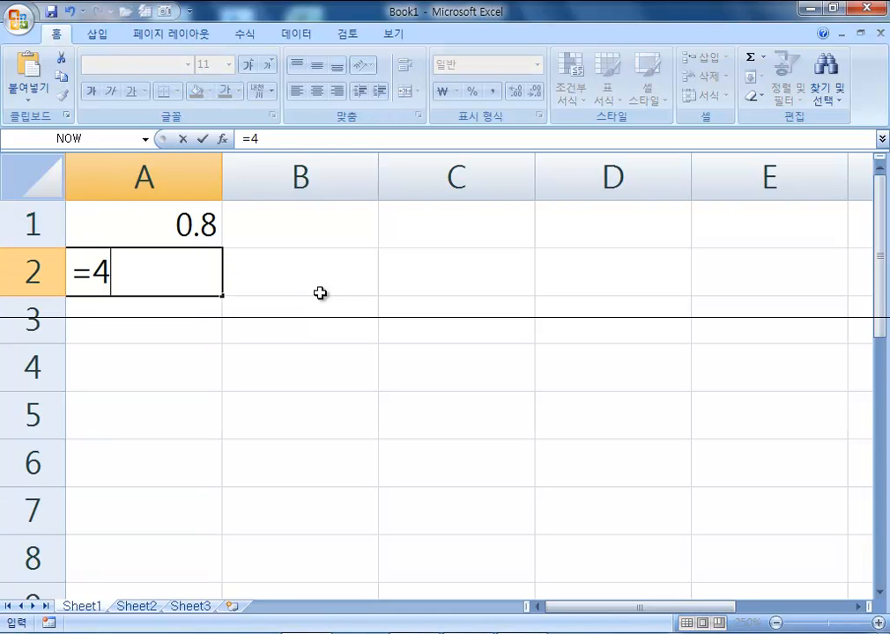
{"action": "type", "text": "/0"}
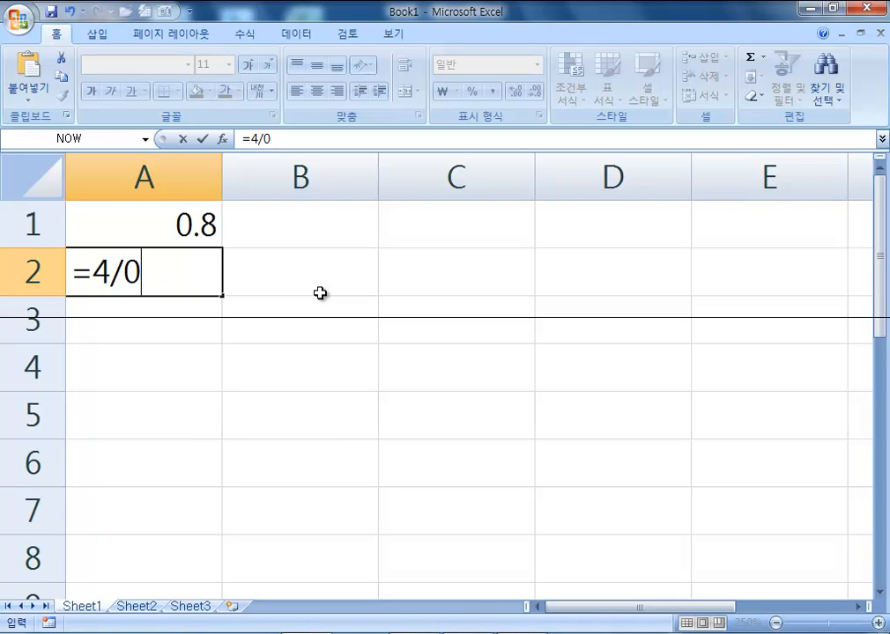
{"action": "key", "text": "Return"}
{"action": "key", "text": "Up"}
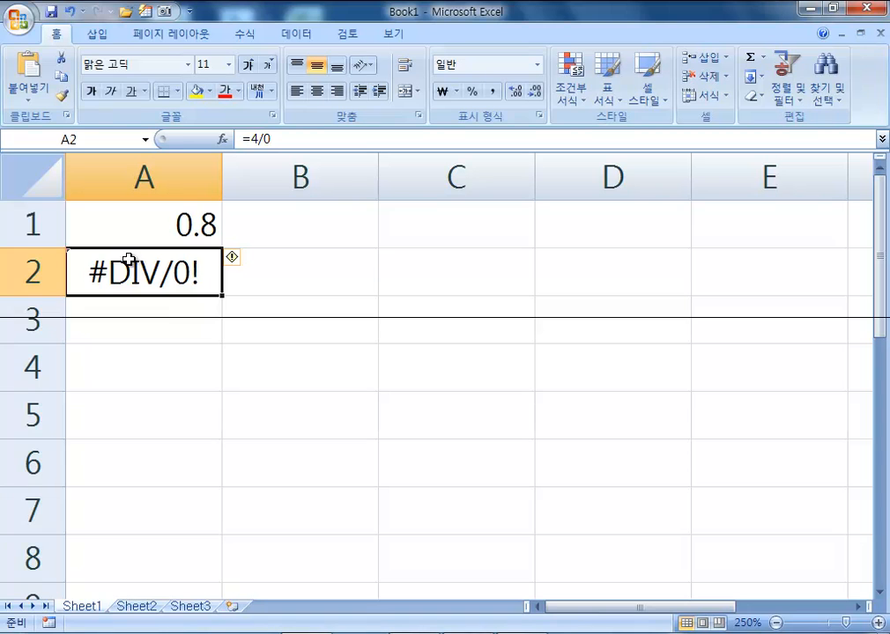
{"action": "double_click", "coordinate": [186, 288]}
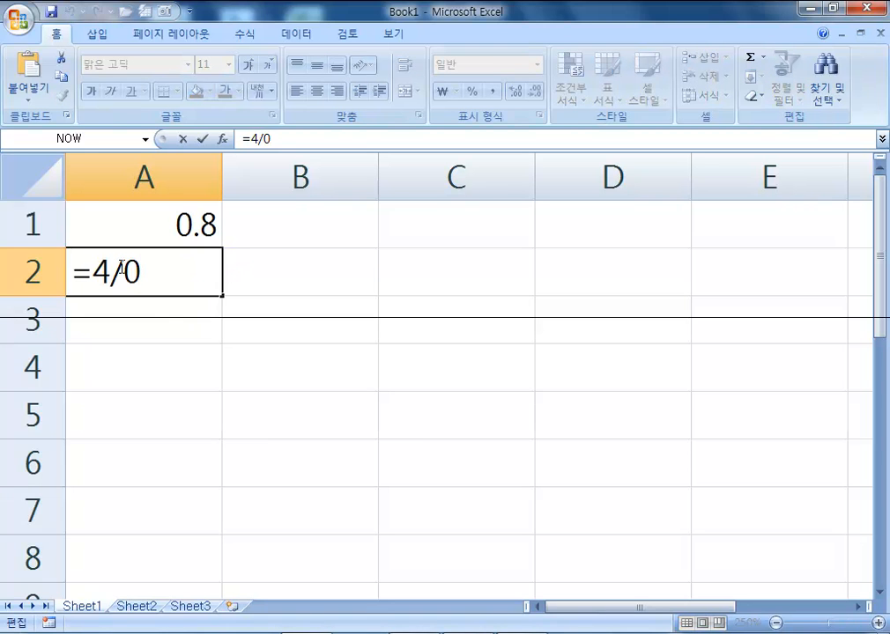
{"action": "key", "text": "Return"}
{"action": "key", "text": "Up"}
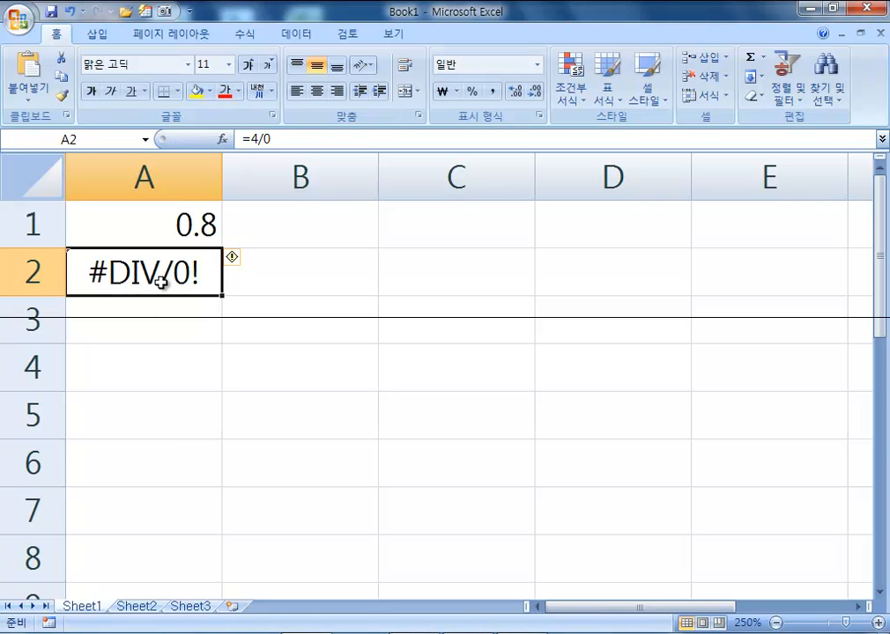
Step: Enter the formula =0/5 in cell A3
{"action": "left_click", "coordinate": [167, 315]}
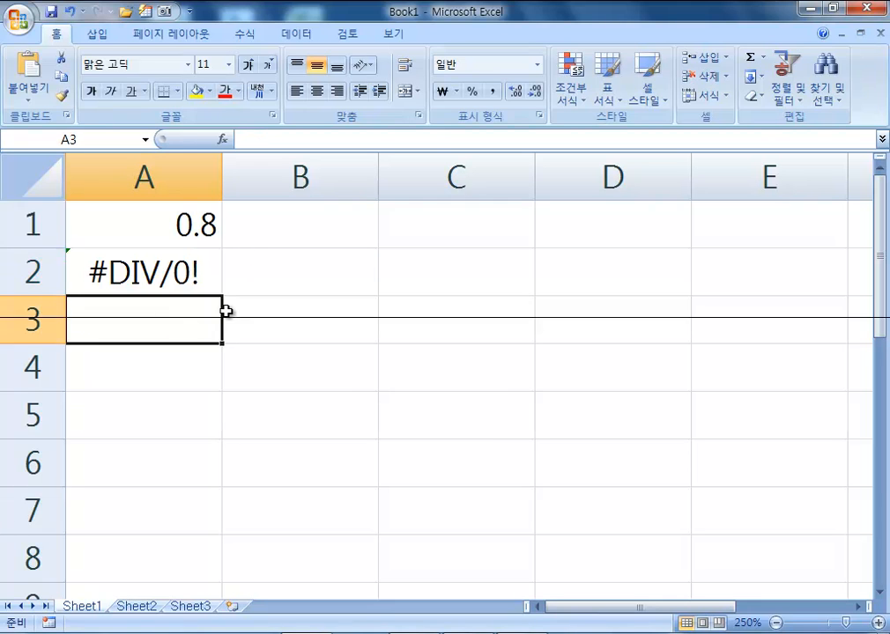
{"action": "type", "text": "=0"}
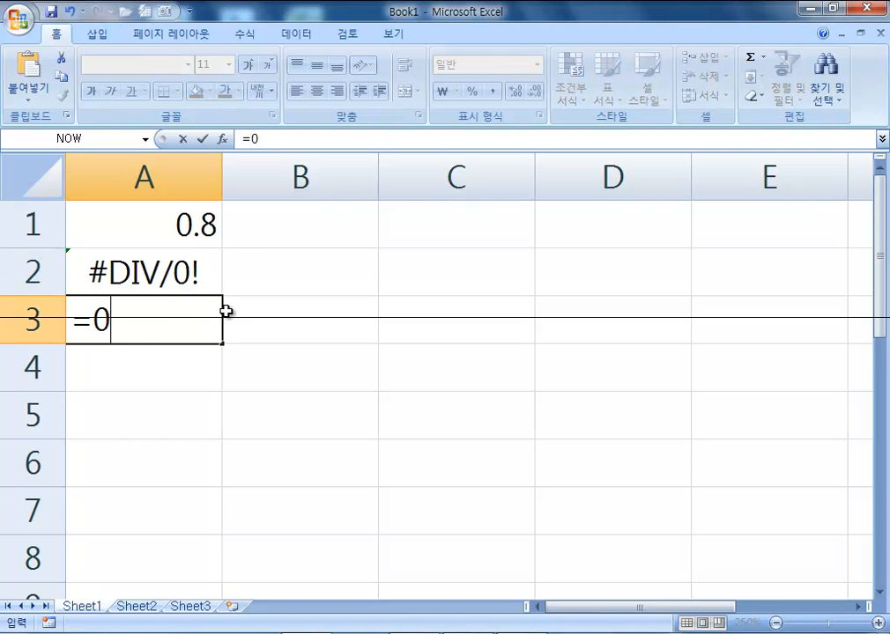
{"action": "type", "text": "/5"}
{"action": "key", "text": "Return"}
Step: Start a formula in cell C1 with the IFERROR function
{"action": "key", "text": "Up"}
{"action": "key", "text": "Up"}
{"action": "key", "text": "Up"}
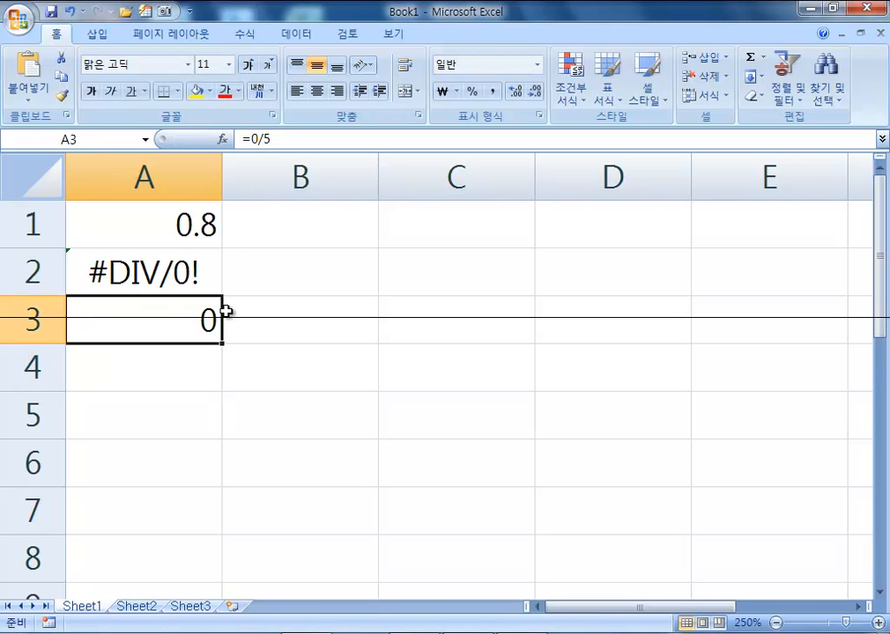
{"action": "key", "text": "Right"}
{"action": "key", "text": "Right"}
{"action": "type", "text": "="}
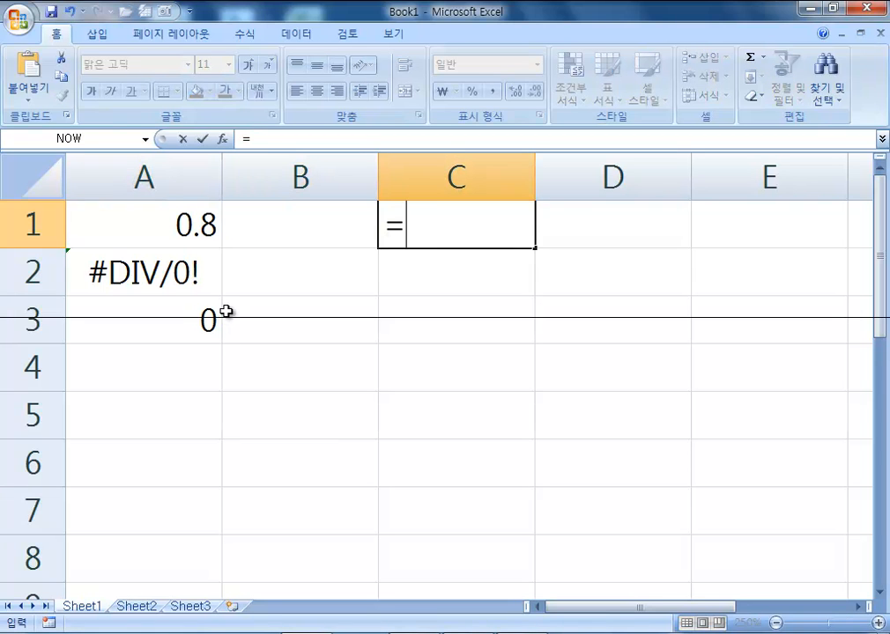
{"action": "type", "text": " ㅑㄹ"}
{"action": "key", "text": "BackSpace"}
{"action": "key", "text": "BackSpace"}
{"action": "type", "text": "IFE"}
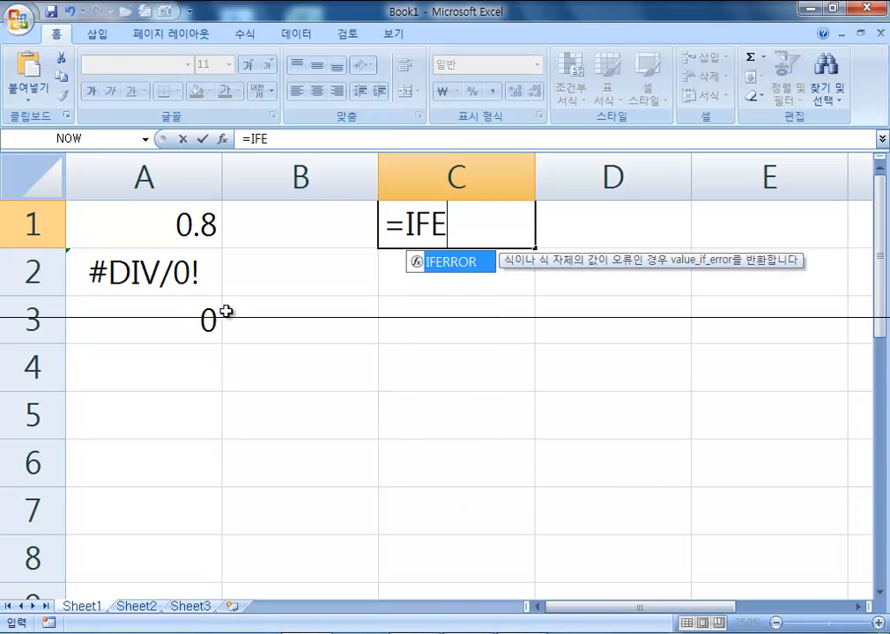
{"action": "key", "text": "Tab"}
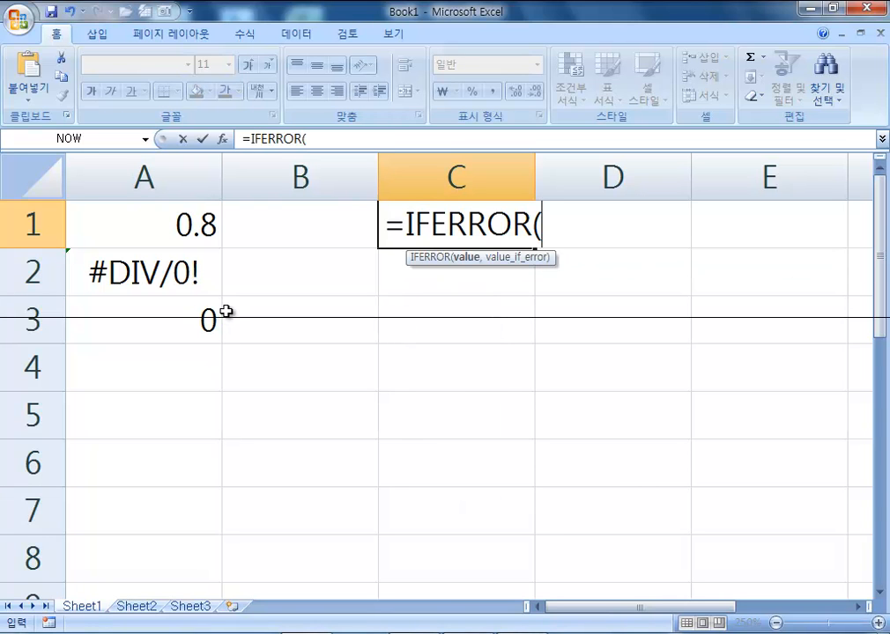
Step: Complete the IFERROR formula in C1 with 5/6 as the value and "오류" as the error result
{"action": "type", "text": "5/"}
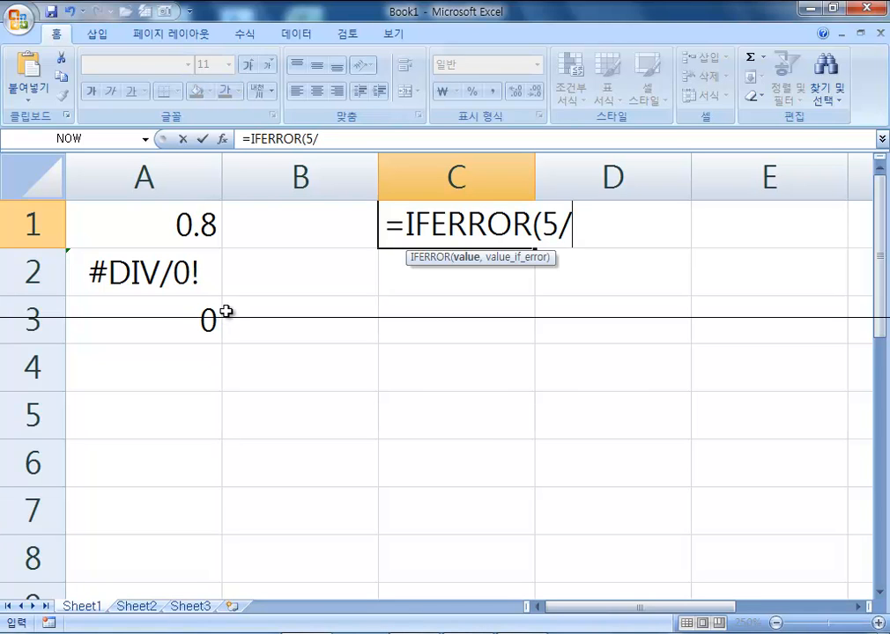
{"action": "type", "text": "6,"}
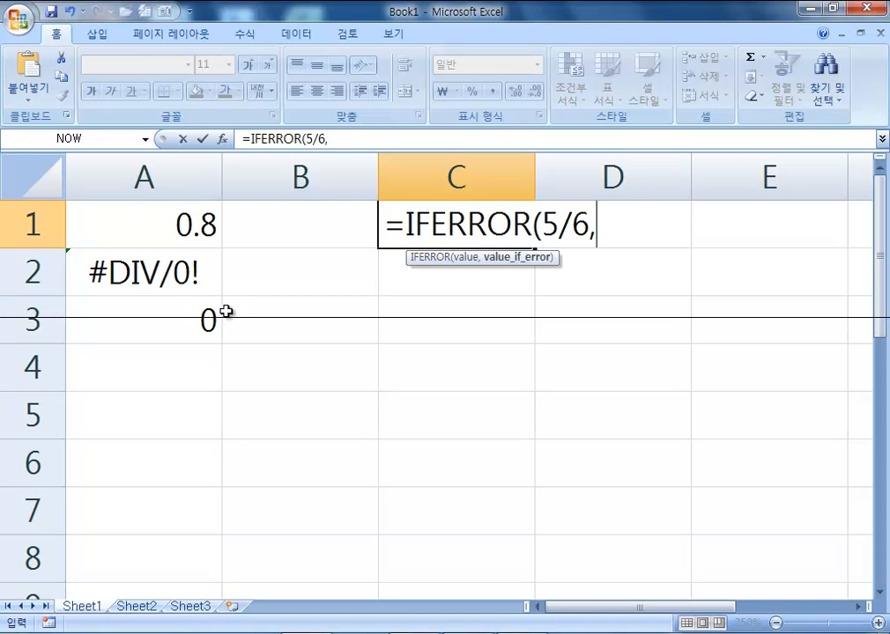
{"action": "type", "text": "\"오류\""}
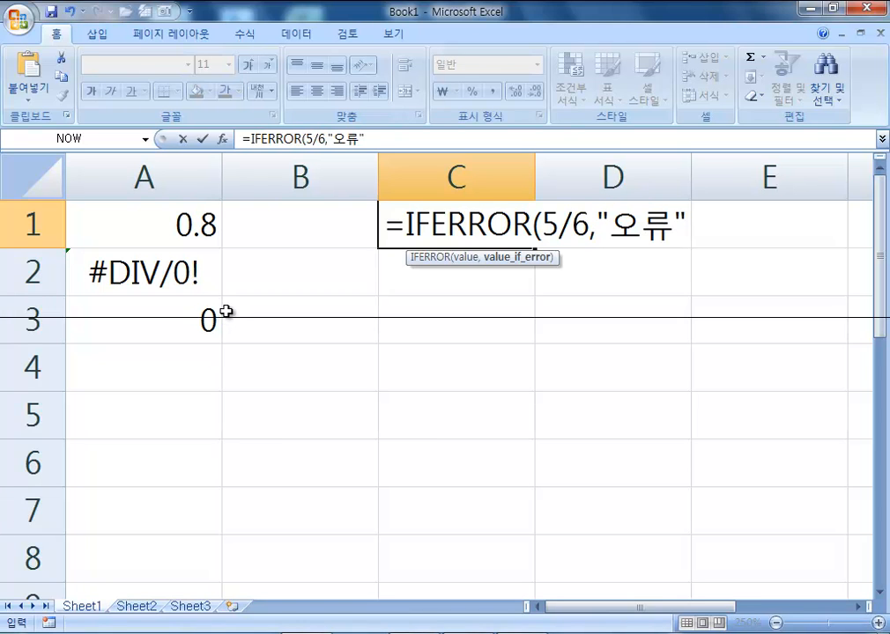
{"action": "type", "text": ")"}
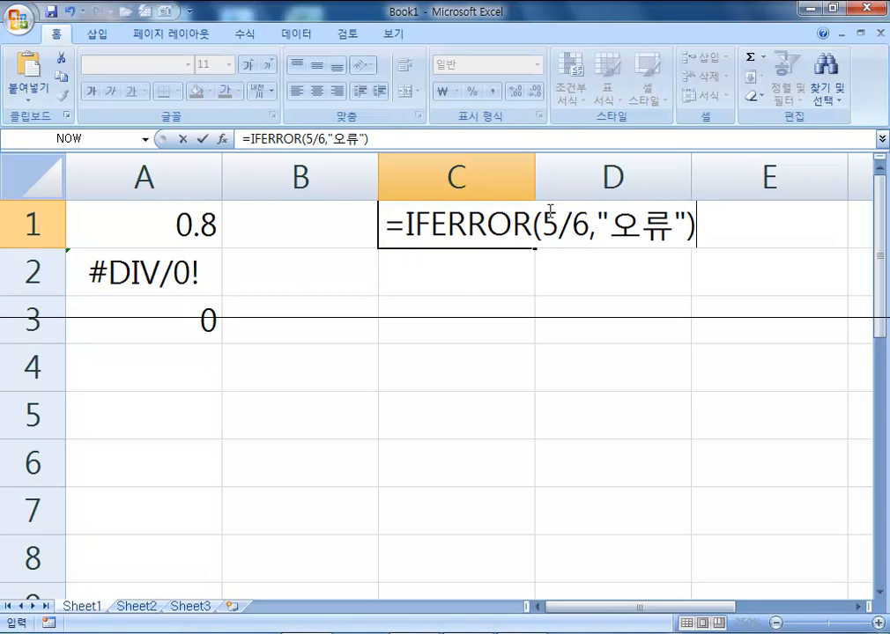
{"action": "key", "text": "Return"}
Step: Change the division inside C1's IFERROR formula to 5/0
{"action": "left_click", "coordinate": [452, 238]}
{"action": "double_click", "coordinate": [475, 231]}
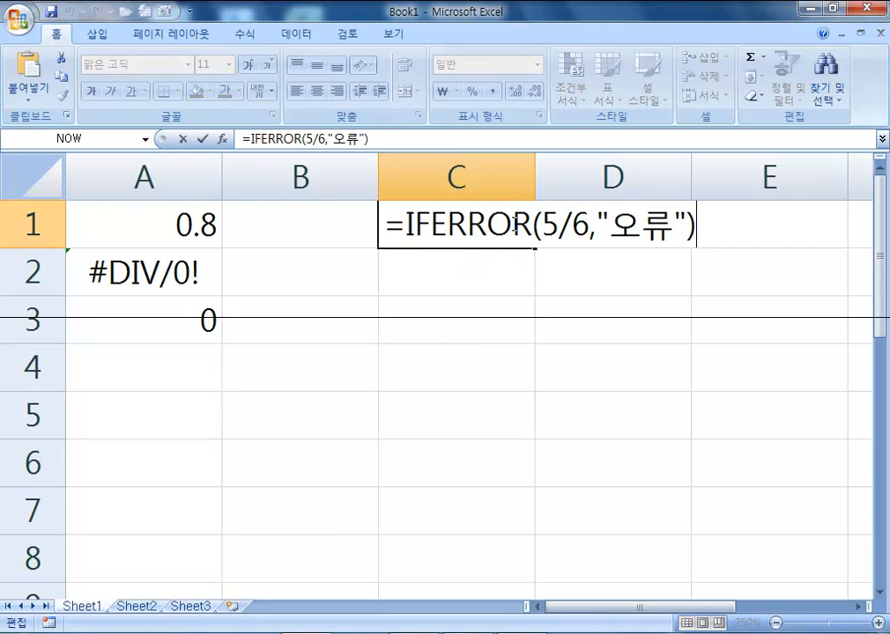
{"action": "key", "text": "Escape"}
{"action": "double_click", "coordinate": [525, 231]}
{"action": "left_click_drag", "start_coordinate": [576, 229], "coordinate": [587, 230]}
{"action": "type", "text": "0"}
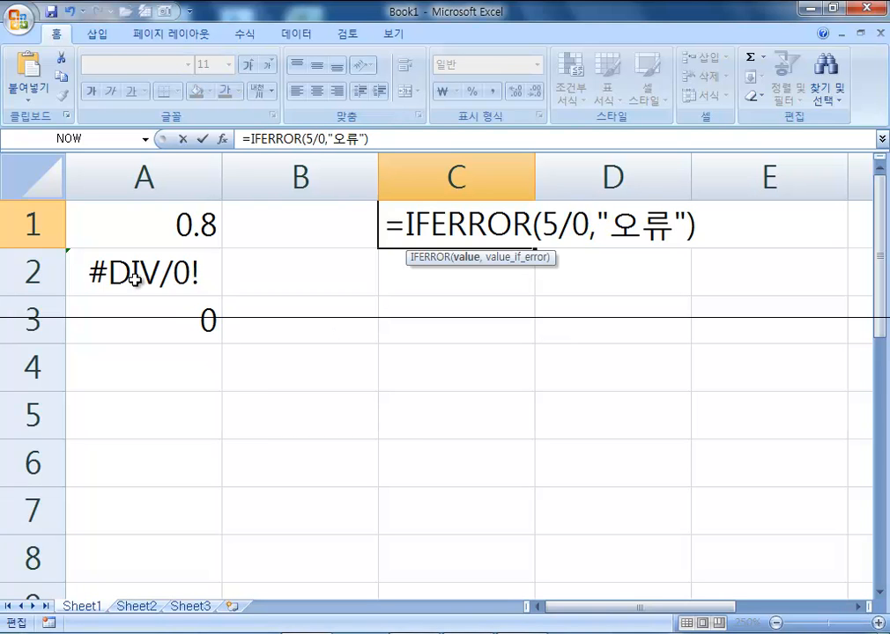
{"action": "key", "text": "Return"}
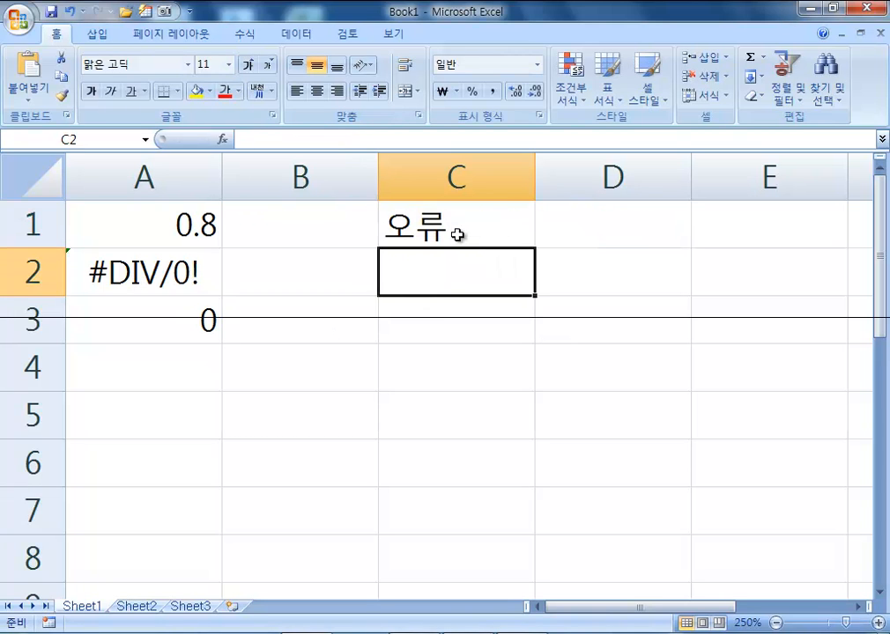
Step: Highlight the 5/0 argument in C1's formula and replace the error text with "잘 못 입력했음"
{"action": "double_click", "coordinate": [453, 230]}
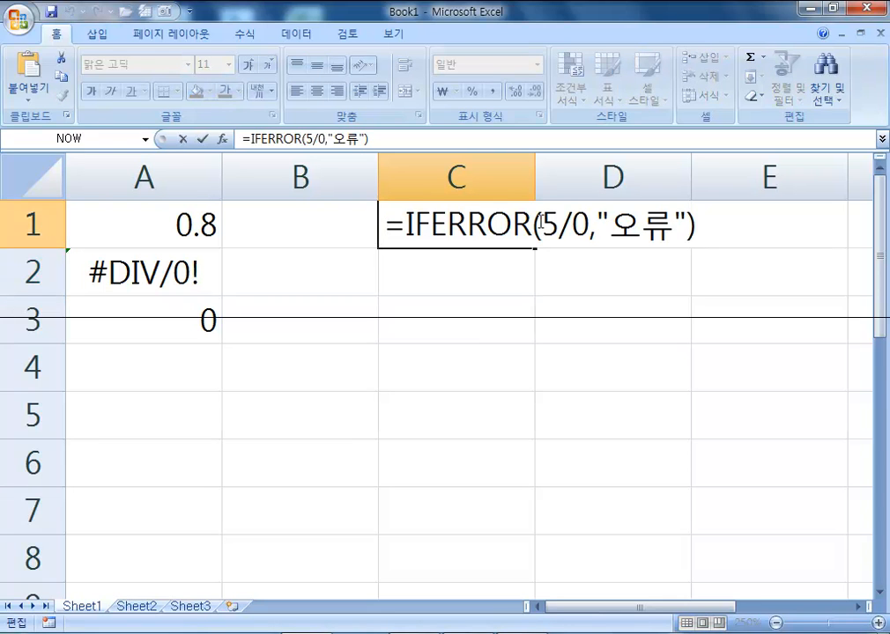
{"action": "left_click_drag", "start_coordinate": [537, 227], "coordinate": [588, 227]}
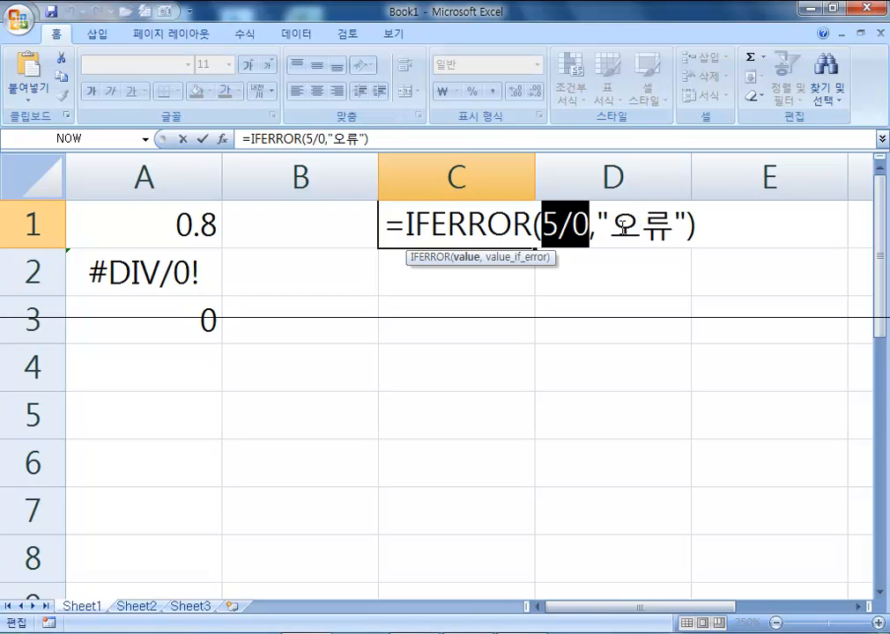
{"action": "left_click_drag", "start_coordinate": [610, 227], "coordinate": [673, 227]}
{"action": "type", "text": "잘 못 입"}
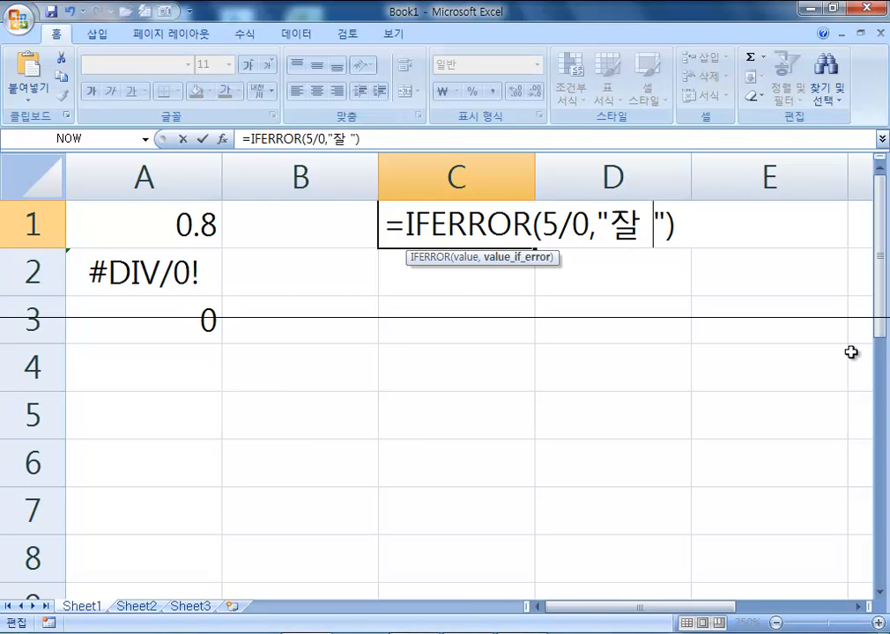
{"action": "type", "text": "력했ㅇ"}
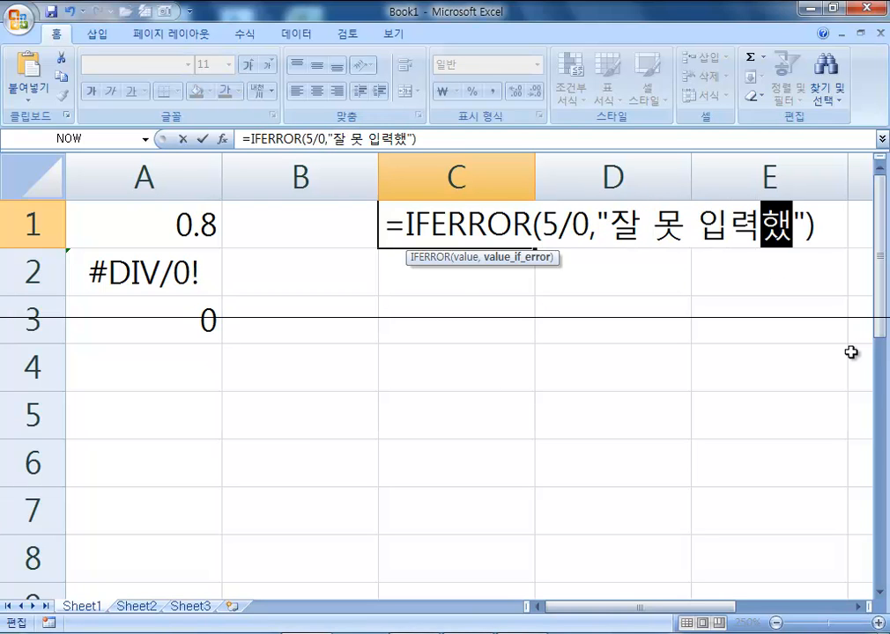
{"action": "type", "text": "ㅡㅁ"}
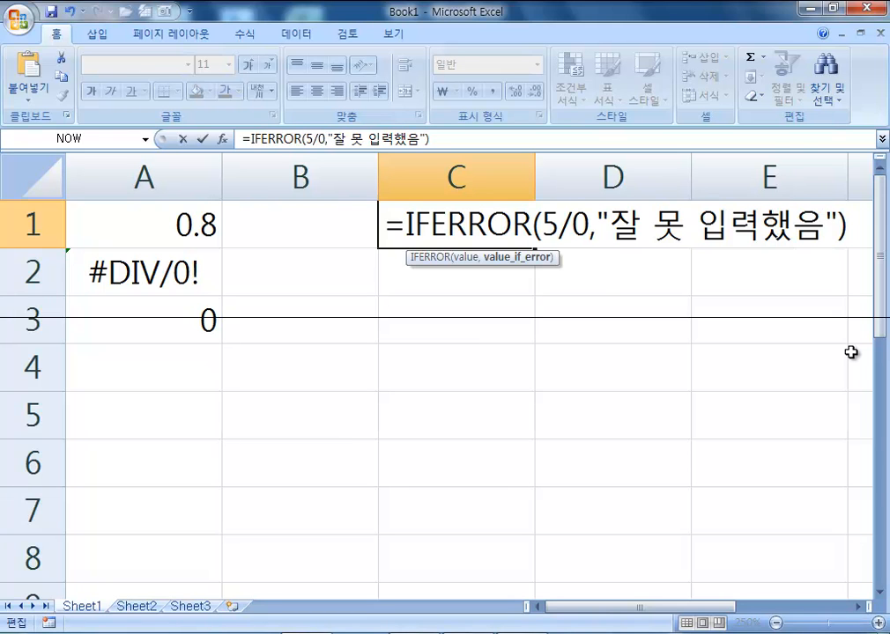
{"action": "key", "text": "Return"}
Step: Inspect the IFERROR formula in C1 and compare it with the plain division formula in A2
{"action": "left_click", "coordinate": [514, 244]}
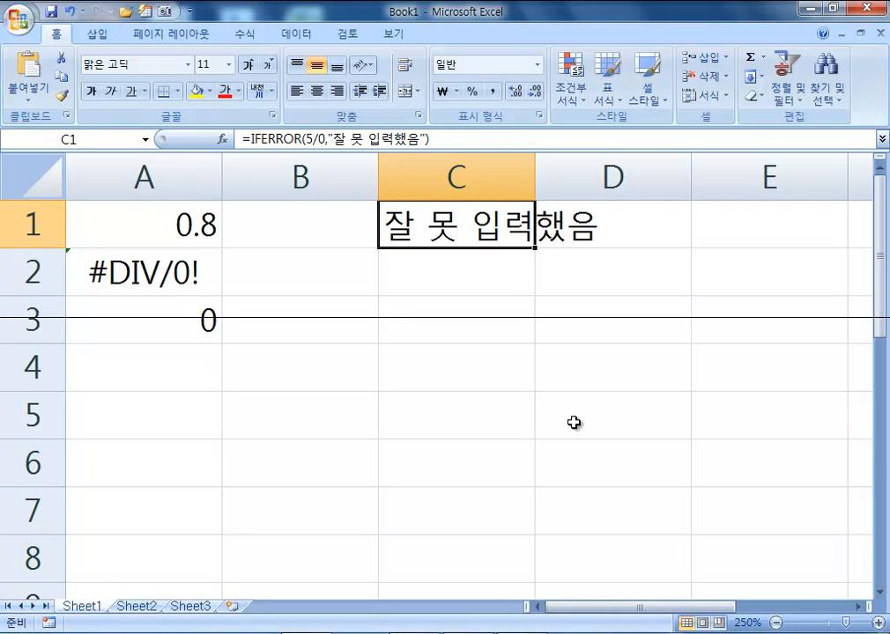
{"action": "double_click", "coordinate": [493, 240]}
{"action": "left_click", "coordinate": [121, 271]}
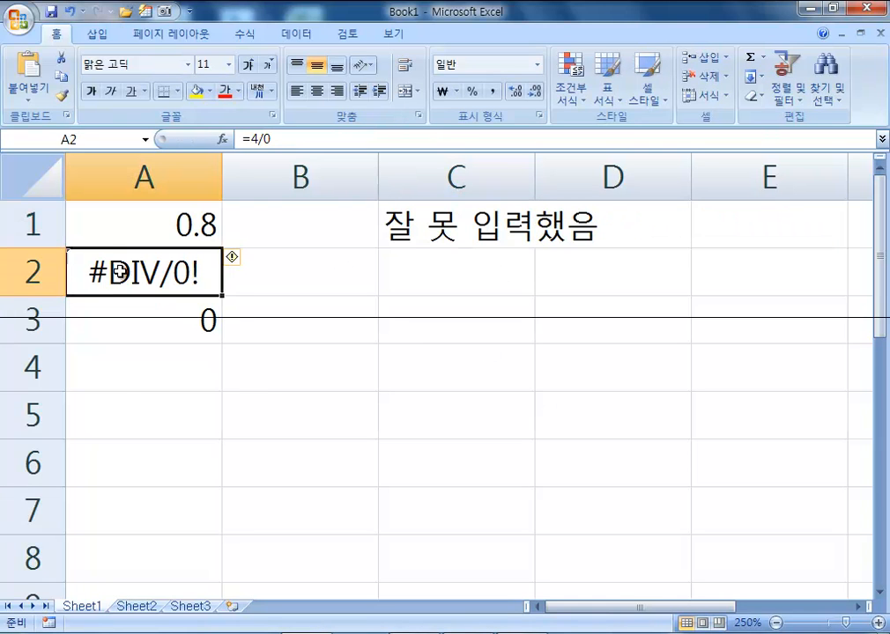
{"action": "double_click", "coordinate": [120, 272]}
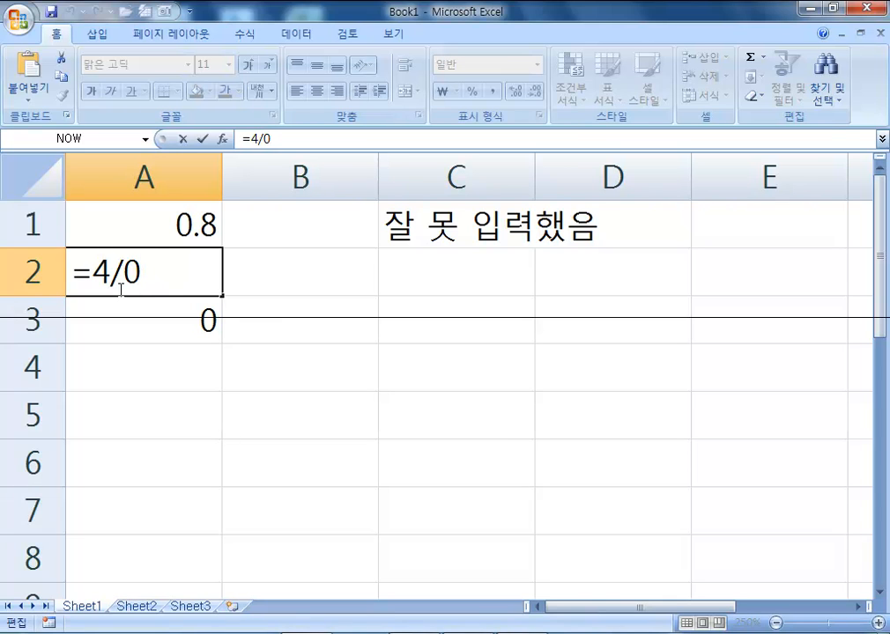
{"action": "key", "text": "Escape"}
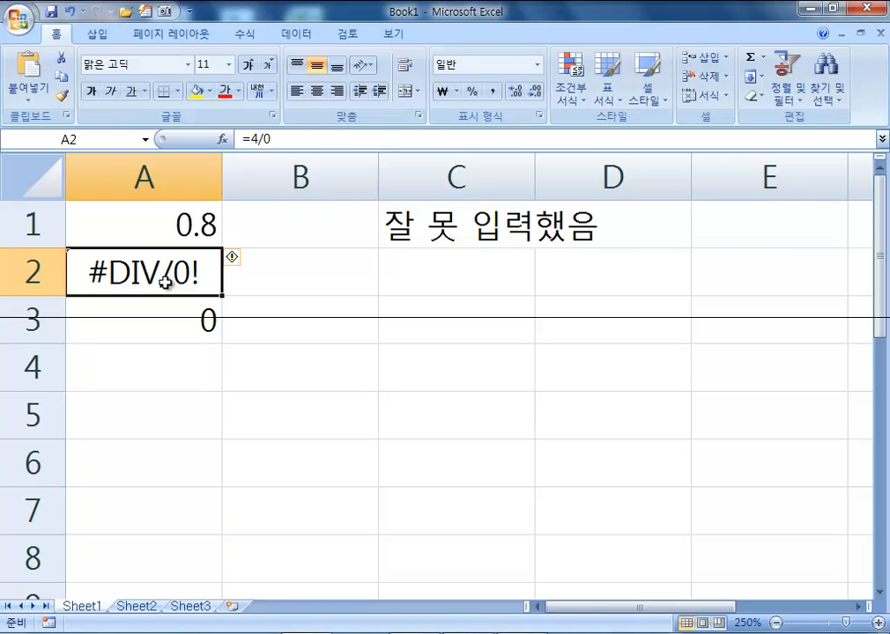
Step: Replace the error text in C1's IFERROR formula with "입력오류"
{"action": "double_click", "coordinate": [419, 225]}
{"action": "left_click_drag", "start_coordinate": [610, 227], "coordinate": [822, 227]}
{"action": "type", "text": "오"}
{"action": "key", "text": "BackSpace"}
{"action": "key", "text": "BackSpace"}
{"action": "type", "text": "입력오류"}
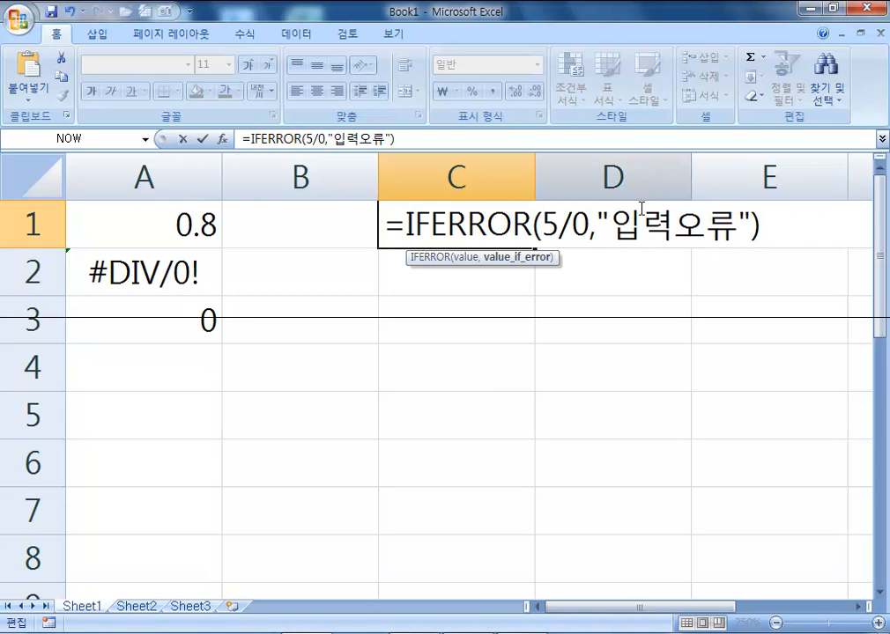
Step: Set the divisor in C1's IFERROR formula to 10 and check the cell
{"action": "double_click", "coordinate": [581, 224]}
{"action": "type", "text": "10"}
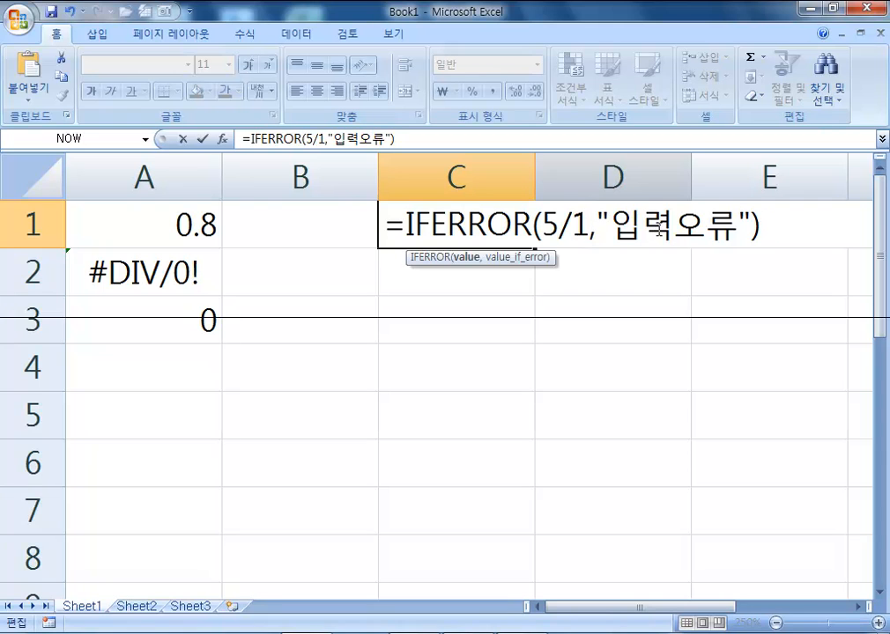
{"action": "key", "text": "Return"}
{"action": "left_click", "coordinate": [480, 231]}
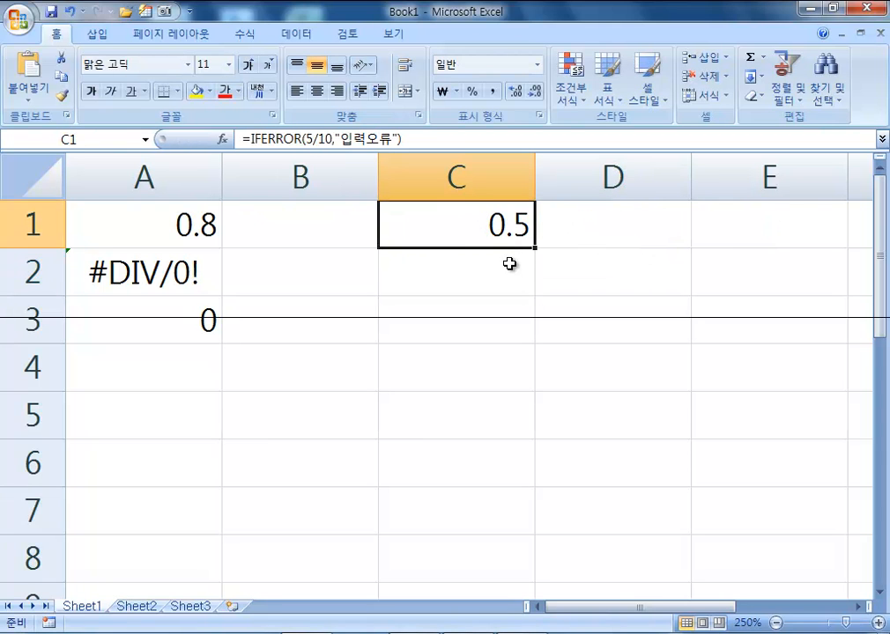
Step: Change the division in C1's IFERROR formula to 5/0 by removing the 1 from the divisor
{"action": "double_click", "coordinate": [564, 225]}
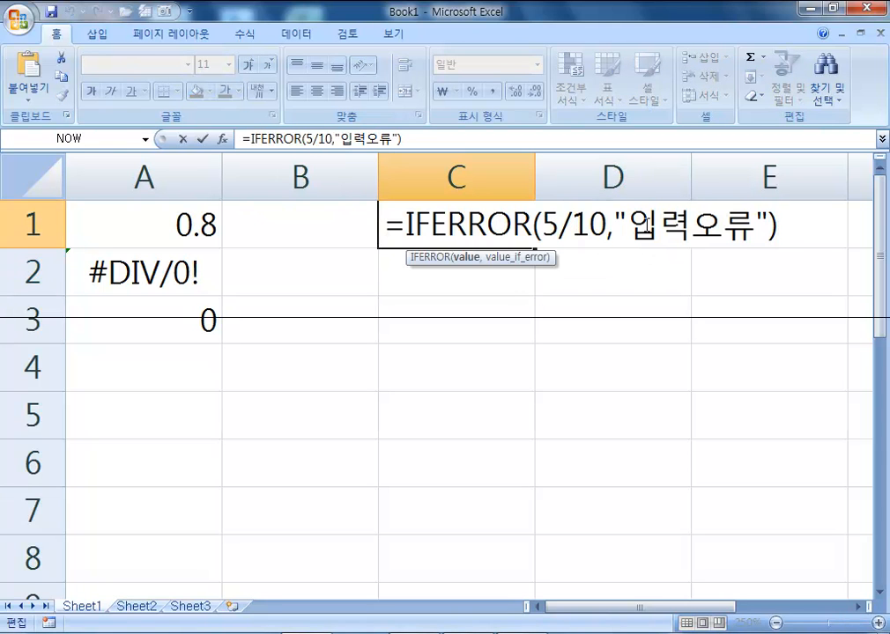
{"action": "key", "text": "Delete"}
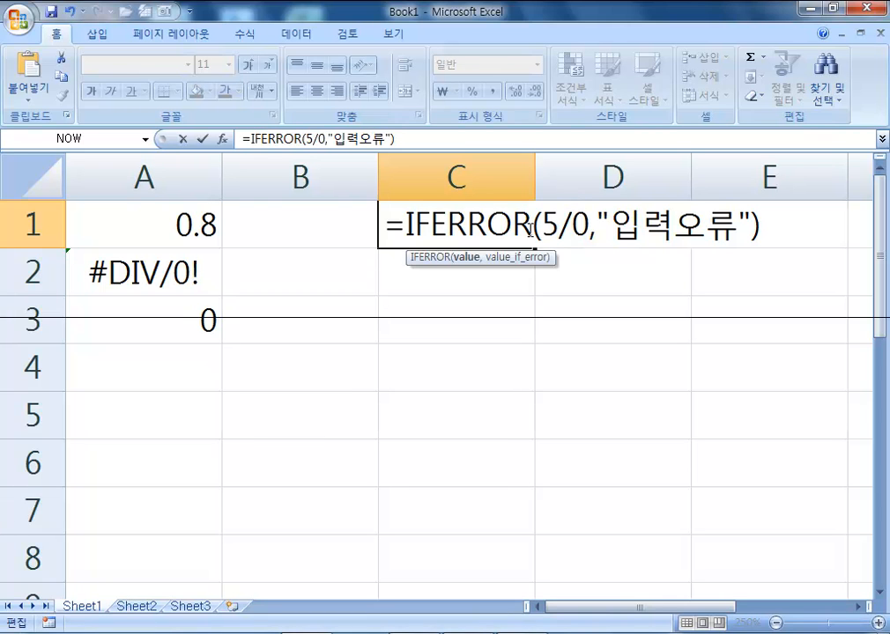
{"action": "key", "text": "Return"}
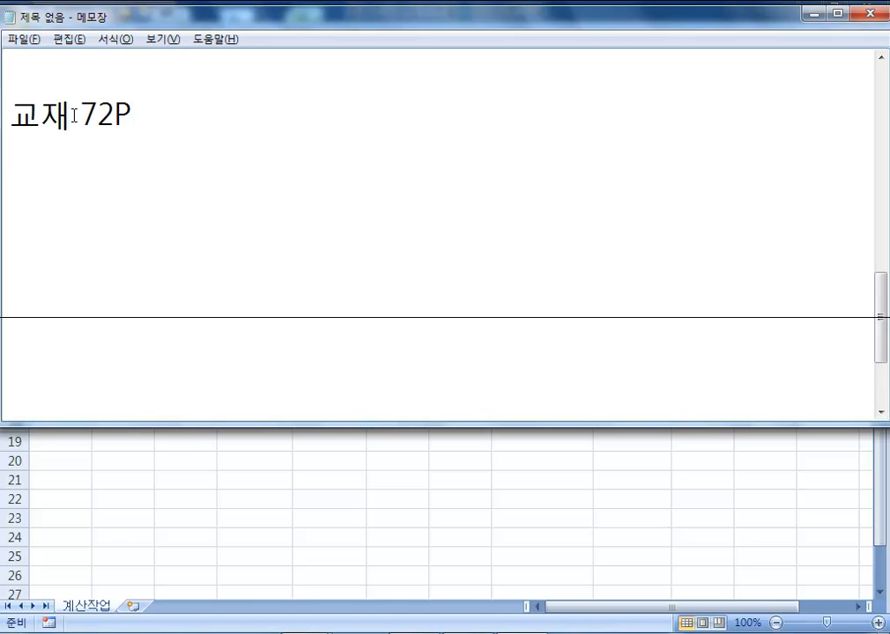
Step: In the Notepad note, write 연체일이 10일 이상, 연체금액 100000이상 -> "신용불량", below the 교재:72P line
{"action": "type", "text": "ㅇ연체일이 10잉"}
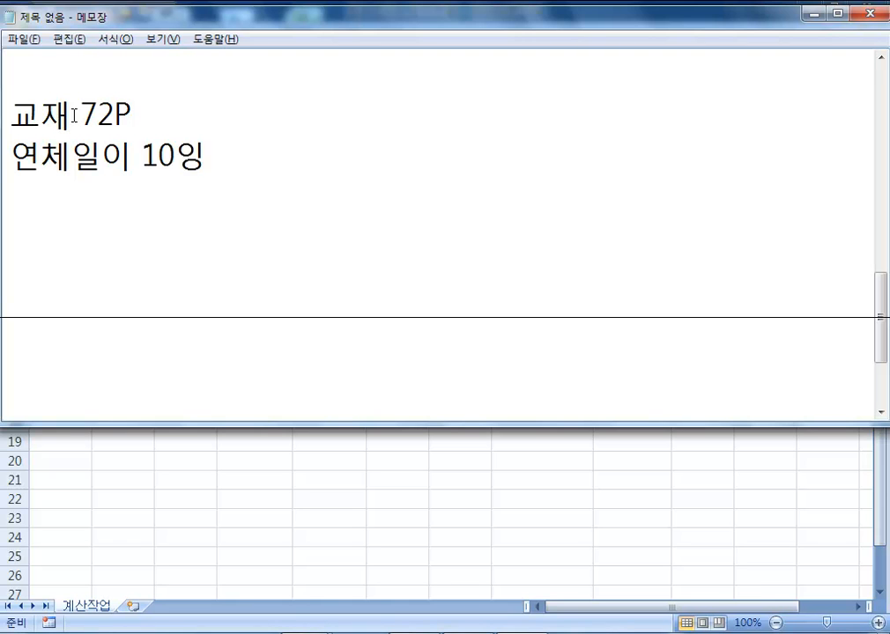
{"action": "key", "text": "BackSpace"}
{"action": "type", "text": "일 이상, 연체금액 1000"}
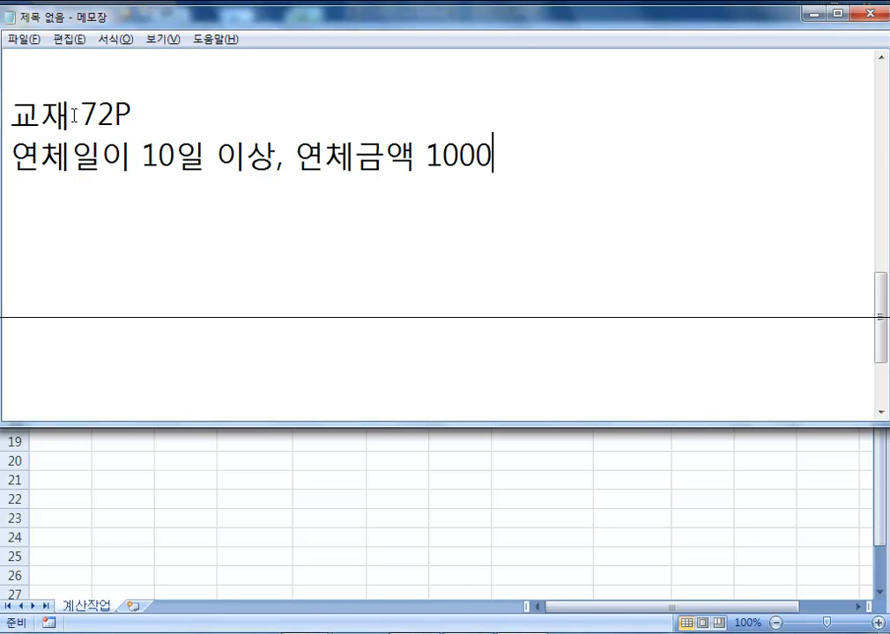
{"action": "type", "text": "00잇상"}
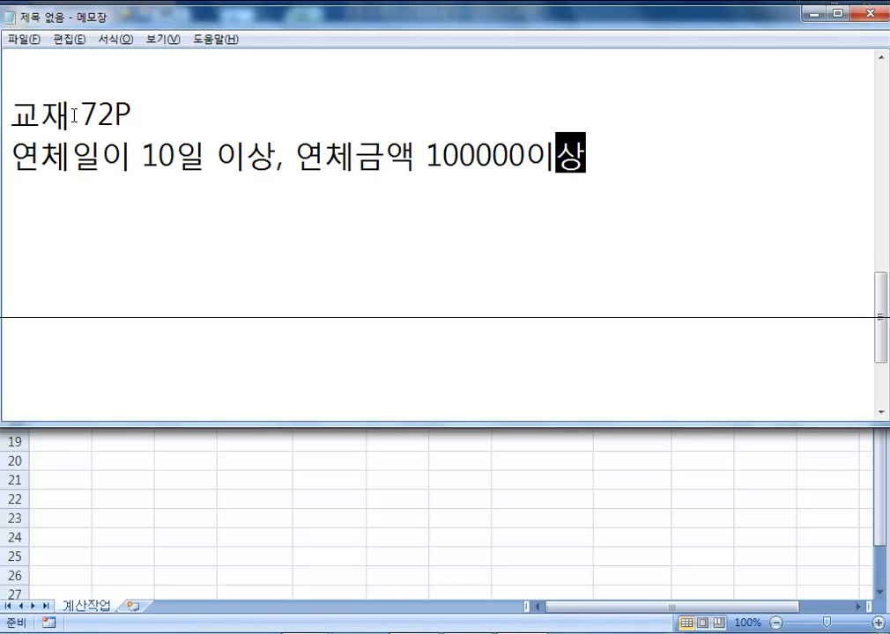
{"action": "key", "text": "Left"}
{"action": "key", "text": "End"}
{"action": "type", "text": "-> "}
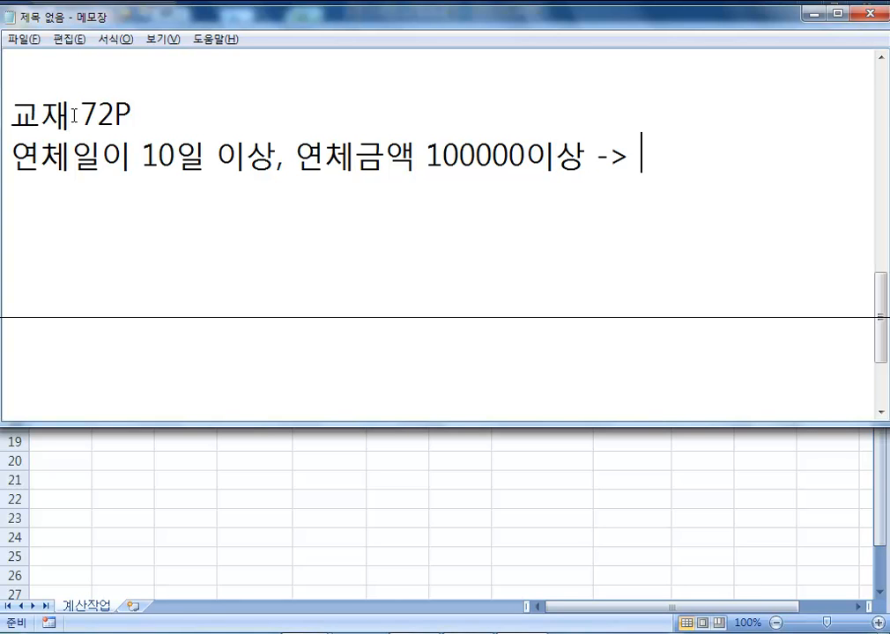
{"action": "type", "text": "\"신용불ㄹ량\","}
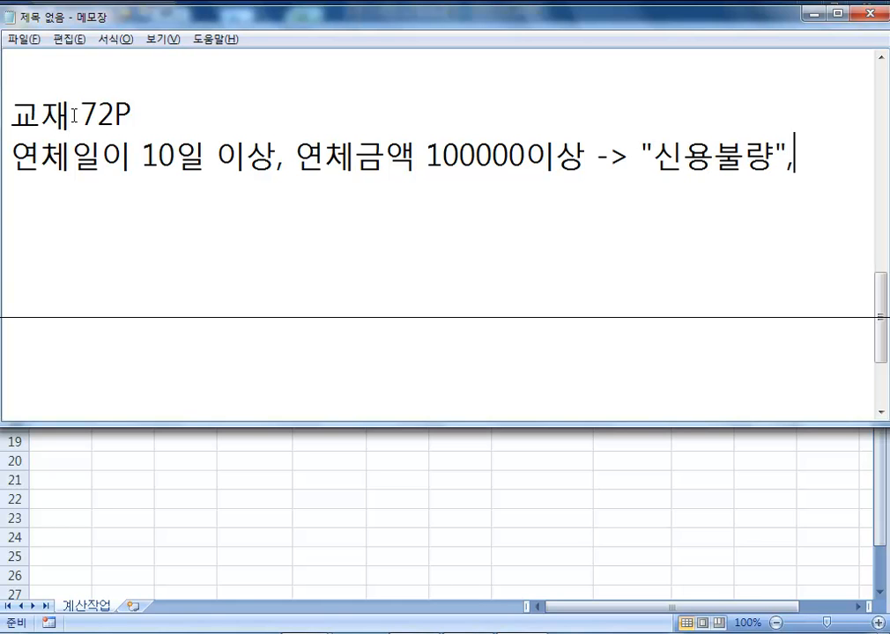
Step: Add a second rule line to the note: 연체일이 10일 이상, 연체금액 100000미만 -> "경고",
{"action": "key", "text": "Return"}
{"action": "type", "text": "DUSC"}
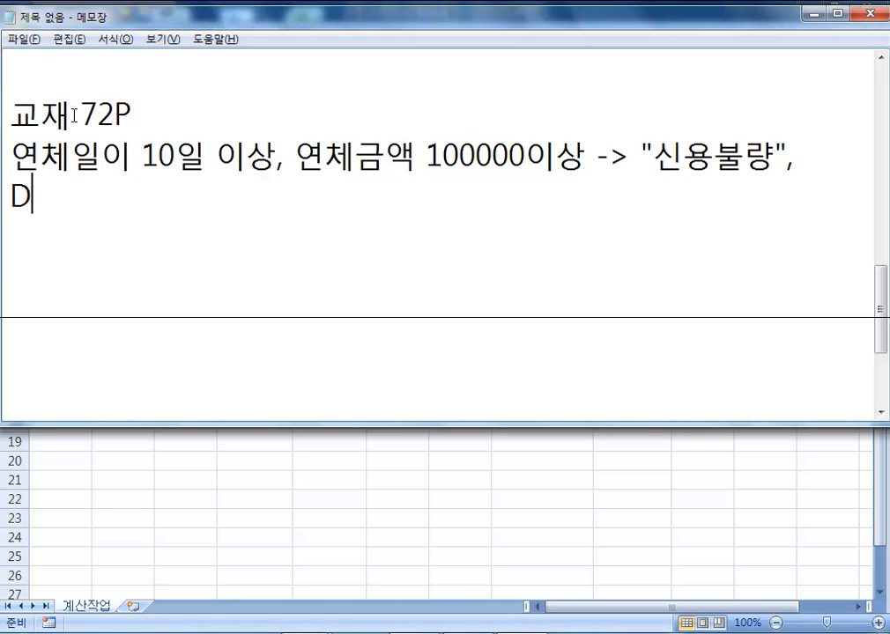
{"action": "key", "text": "BackSpace"}
{"action": "key", "text": "BackSpace"}
{"action": "key", "text": "BackSpace"}
{"action": "key", "text": "BackSpace"}
{"action": "key", "text": "Hangul"}
{"action": "type", "text": "ㅇ연체일이 10"}
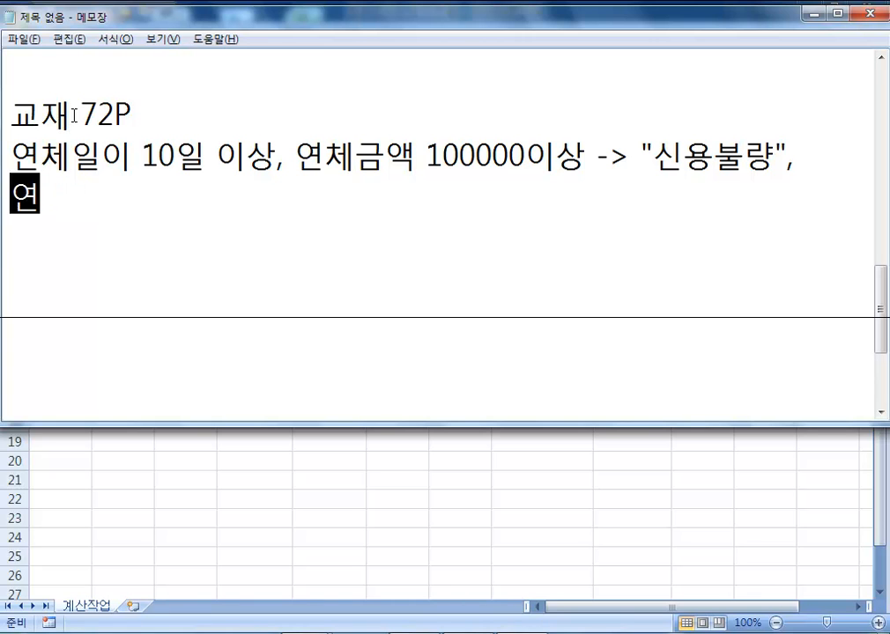
{"action": "type", "text": "일 "}
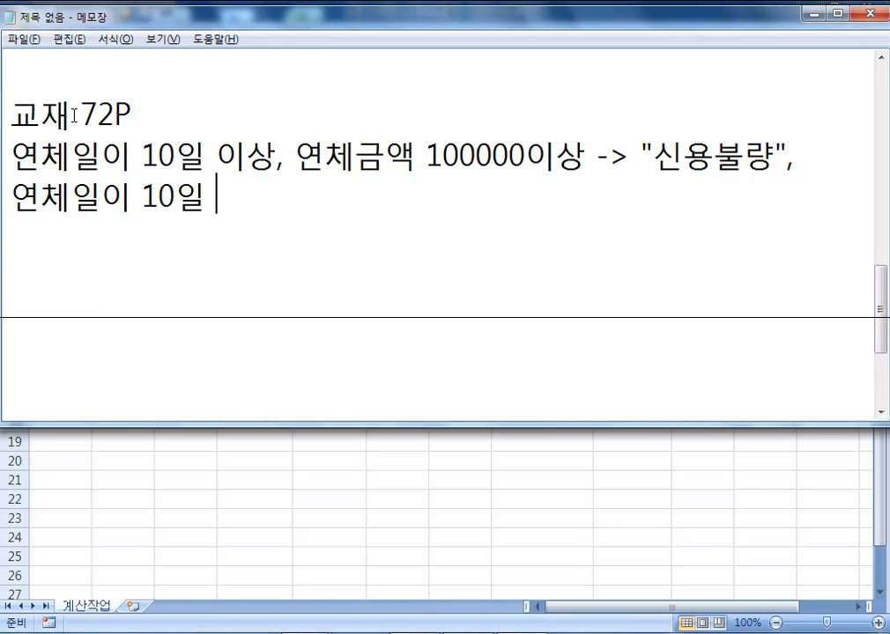
{"action": "type", "text": "이상, 연체금"}
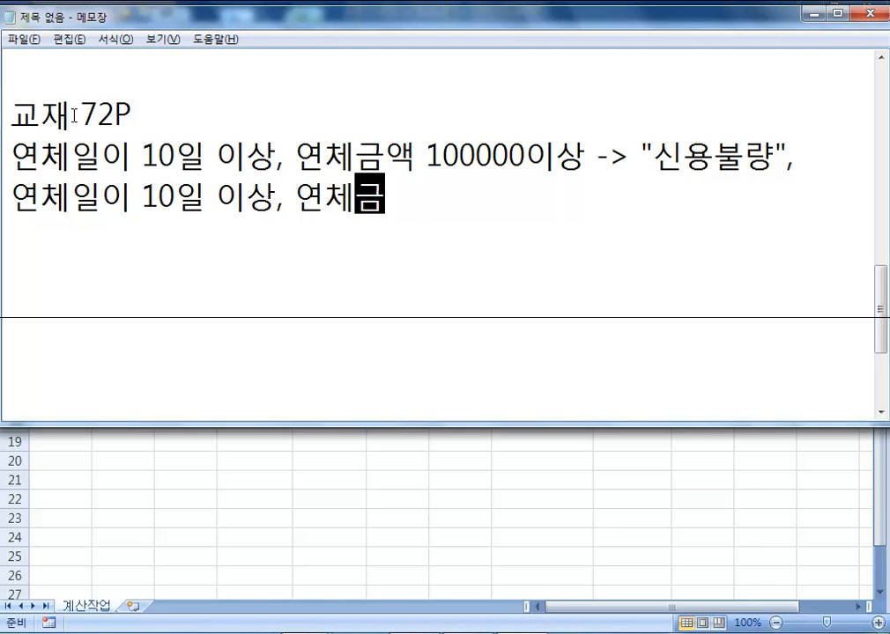
{"action": "type", "text": "액 100000ㅁ미만 -> \"경고\""}
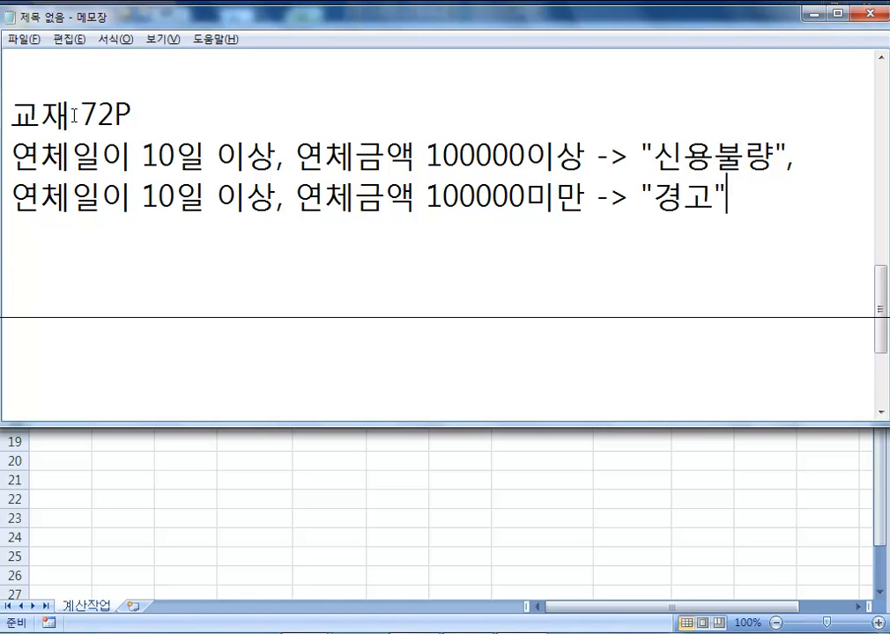
{"action": "type", "text": ","}
Step: Add a third rule line for all other cases: 그 외는 -> "전화요망"
{"action": "key", "text": "Return"}
{"action": "type", "text": "RM D"}
{"action": "key", "text": "BackSpace"}
{"action": "key", "text": "BackSpace"}
{"action": "key", "text": "BackSpace"}
{"action": "key", "text": "BackSpace"}
{"action": "key", "text": "Hangul"}
{"action": "type", "text": "그 ㅇ"}
{"action": "type", "text": "외는 "}
{"action": "type", "text": "-"}
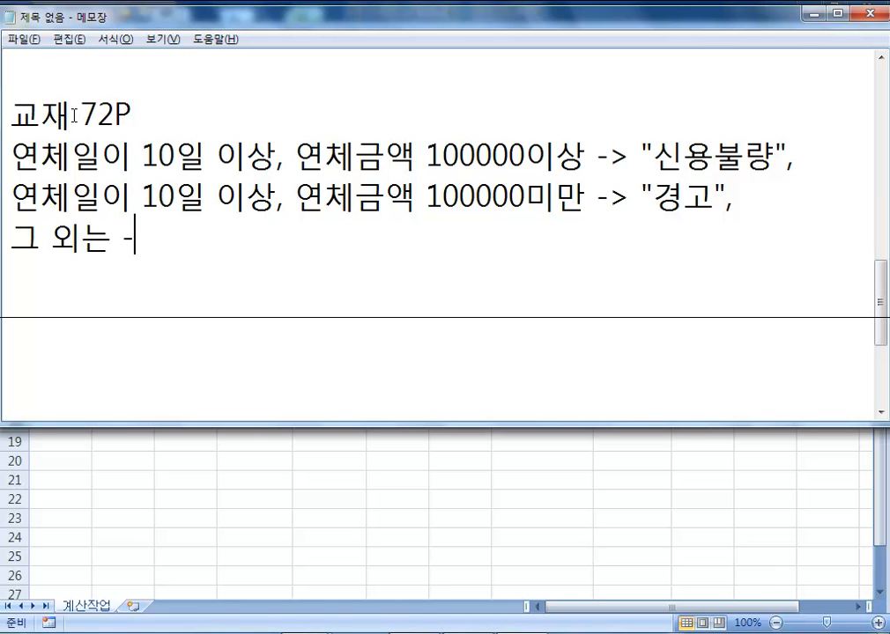
{"action": "type", "text": "> \"전화음망\""}
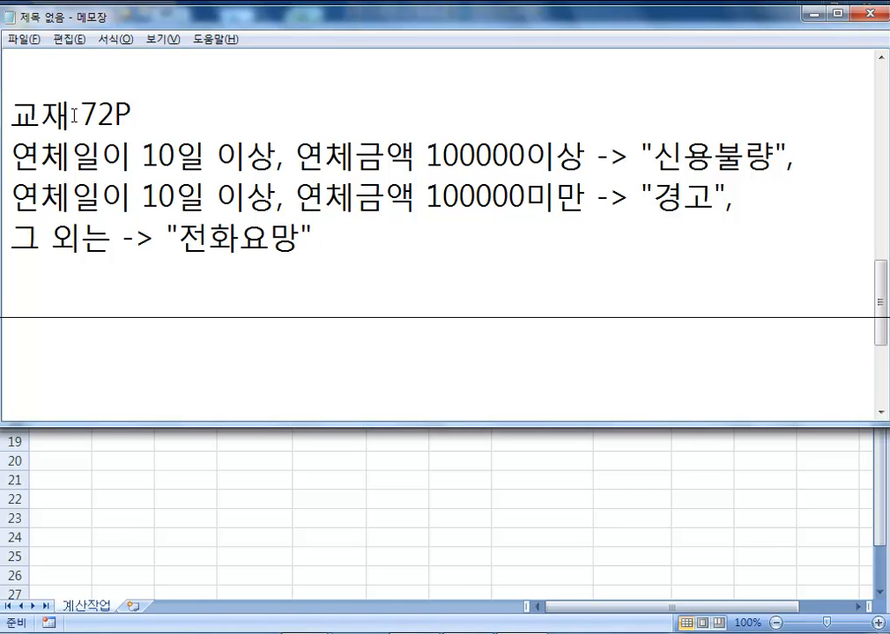
Step: Below the three rules, begin the formula outline with =IF(조건1, "신용불량",
{"action": "key", "text": "Return"}
{"action": "type", "text": "=IF(W"}
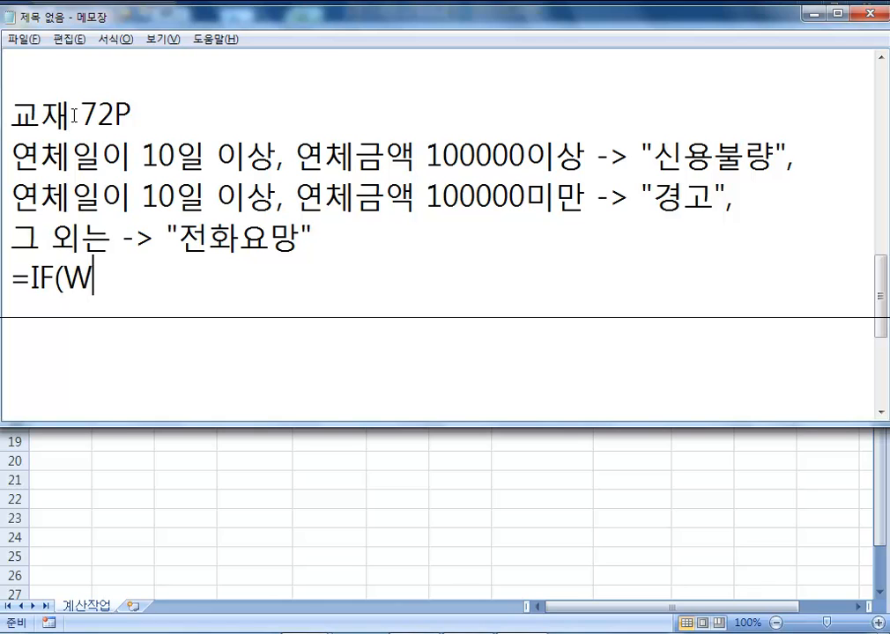
{"action": "key", "text": "BackSpace"}
{"action": "type", "text": "조건1"}
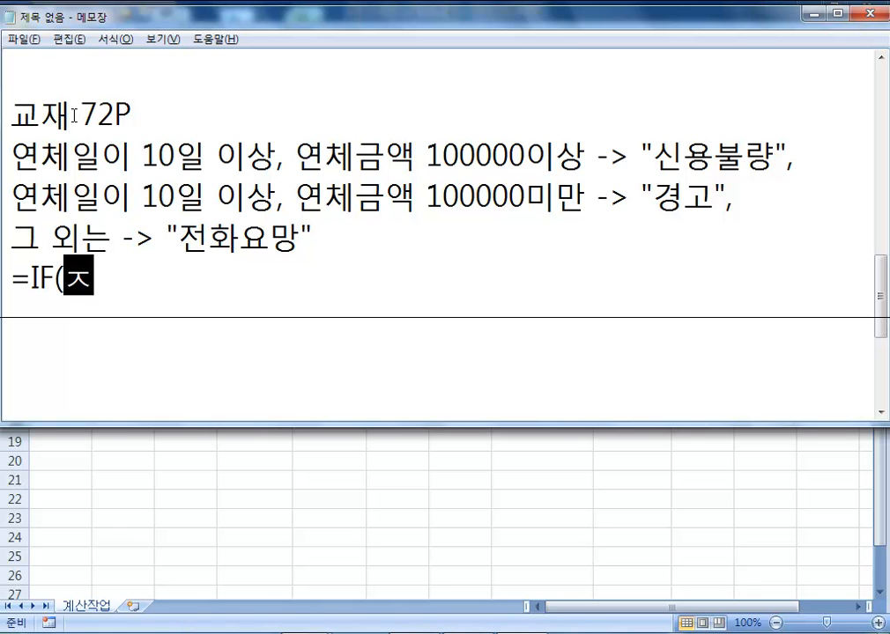
{"action": "type", "text": ","}
{"action": "key", "text": "Return"}
{"action": "key", "text": "BackSpace"}
{"action": "type", "text": "\"T"}
{"action": "key", "text": "BackSpace"}
{"action": "type", "text": "시ㄴ용불량\""}
{"action": "type", "text": ","}
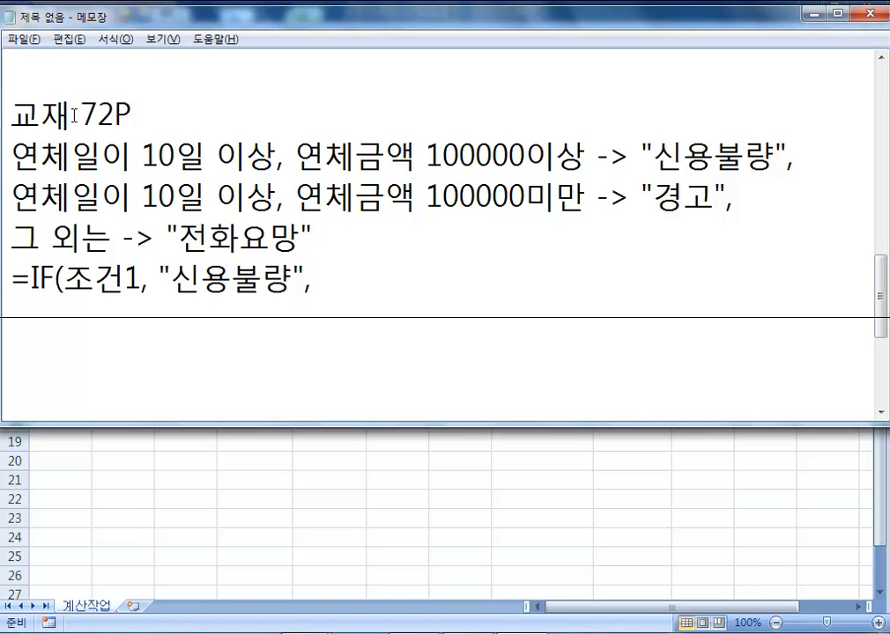
Step: Complete the formula outline with the nested part IF(조건2, "경고", "전화요망"))
{"action": "type", "text": "IF(조건2, "}
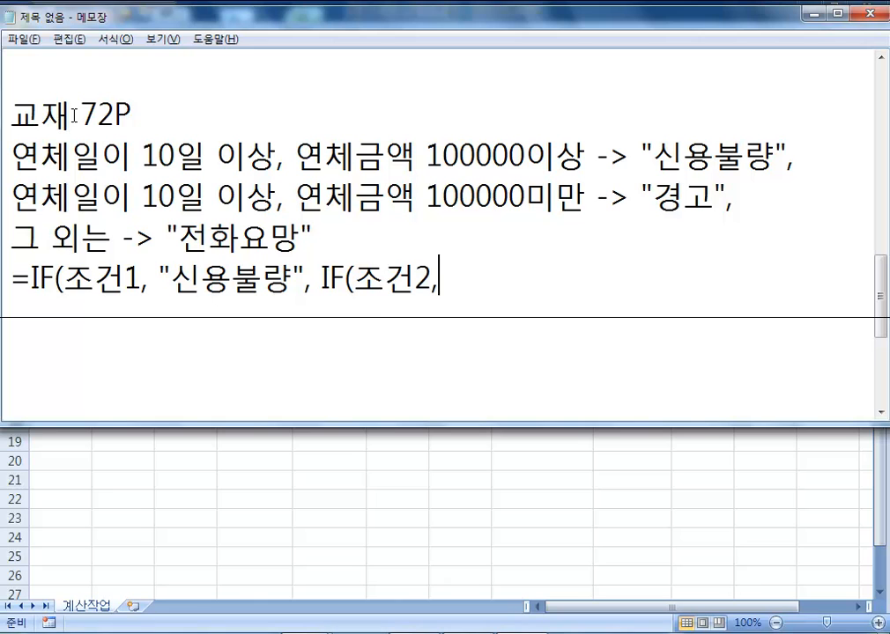
{"action": "type", "text": "\"경고\", \""}
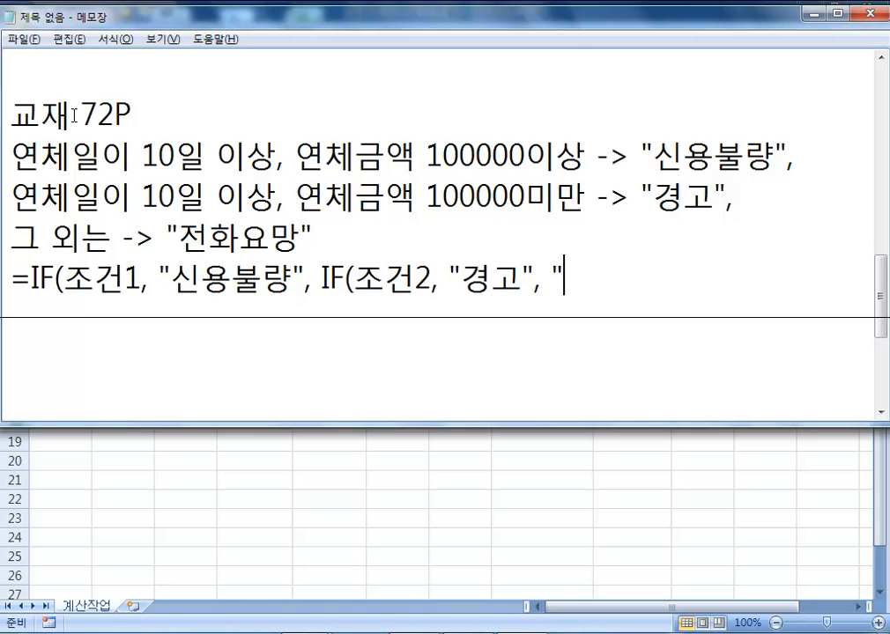
{"action": "type", "text": "저ㄴ화요"}
{"action": "type", "text": "\""}
{"action": "type", "text": "))"}
Step: Start a new line under the formula outline with the label 조건1 :
{"action": "key", "text": "Return"}
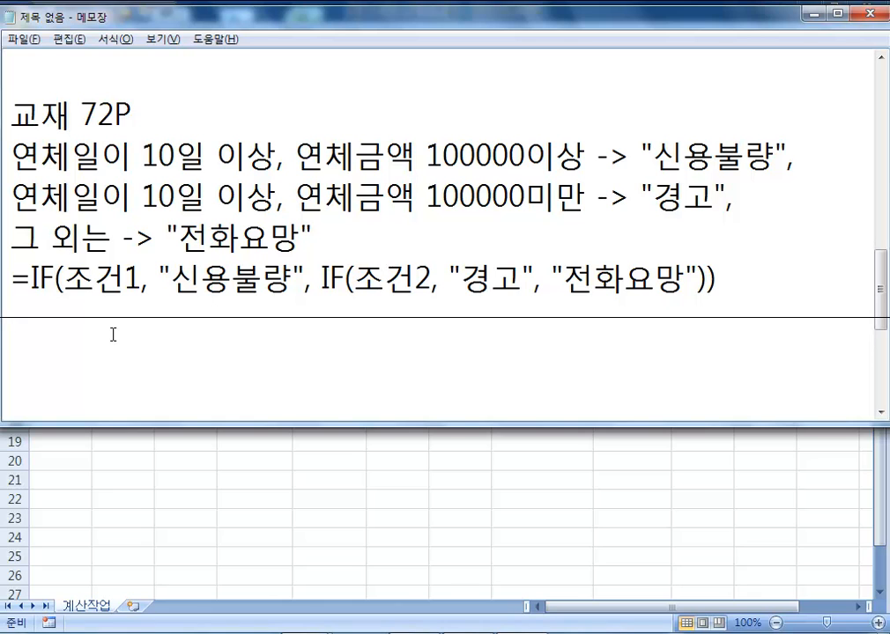
{"action": "type", "text": "저ㅗ"}
{"action": "key", "text": "BackSpace"}
{"action": "key", "text": "BackSpace"}
{"action": "type", "text": "조"}
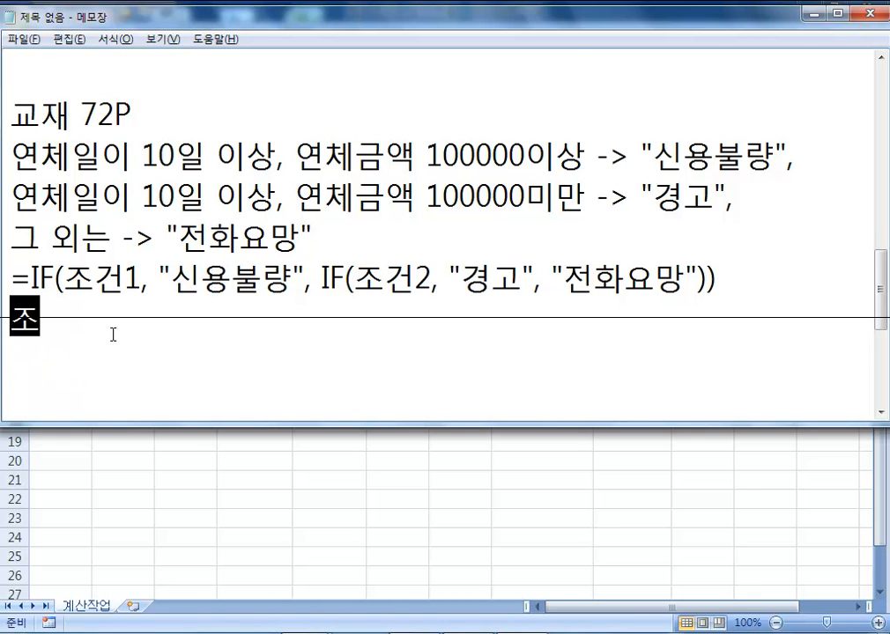
{"action": "type", "text": "건1 :"}
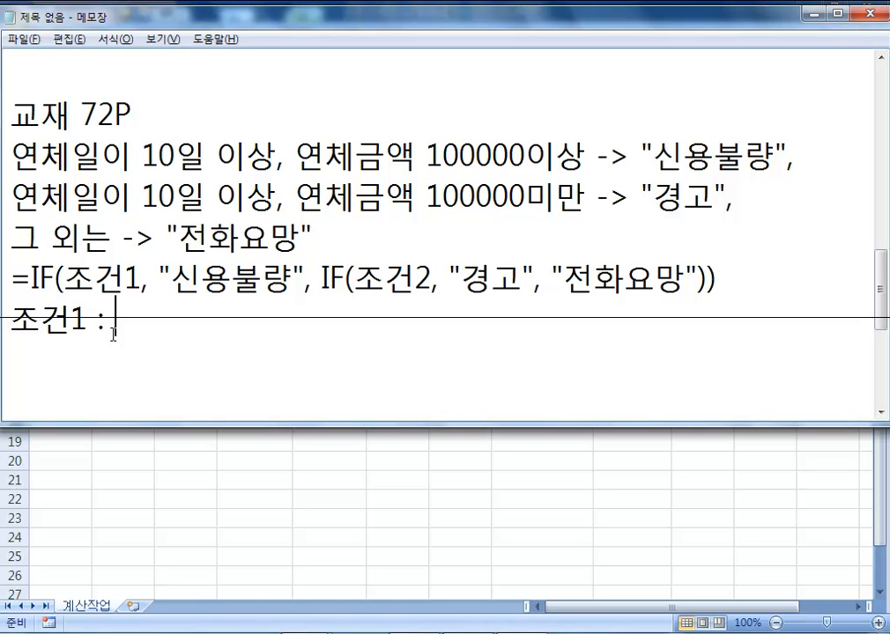
Step: Write AND(연체일>=10, 연체금액>=100000) as the expression for 조건1
{"action": "type", "text": "무"}
{"action": "key", "text": "BackSpace"}
{"action": "key", "text": "BackSpace"}
{"action": "key", "text": "Hangul"}
{"action": "type", "text": "AND("}
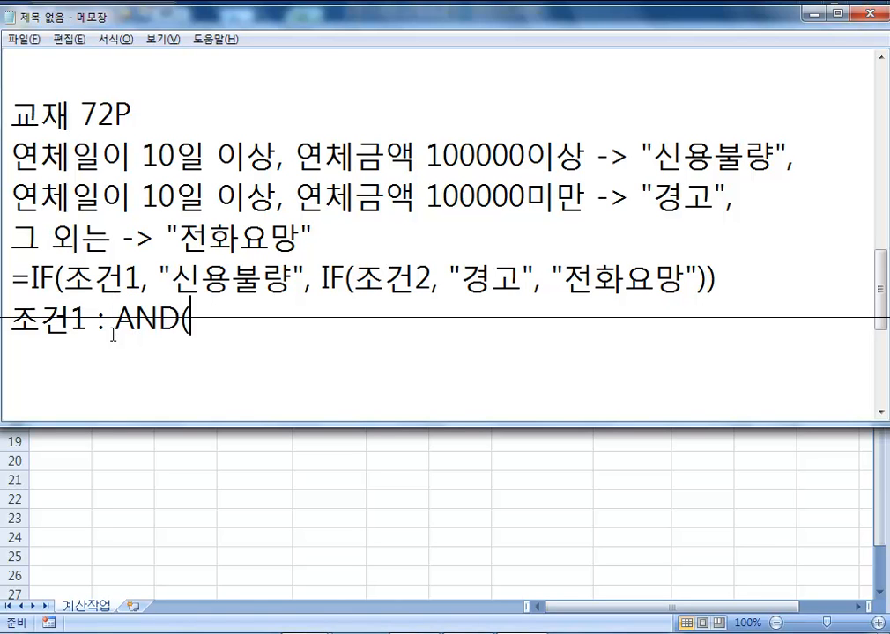
{"action": "key", "text": "Hangul"}
{"action": "type", "text": "연체일>"}
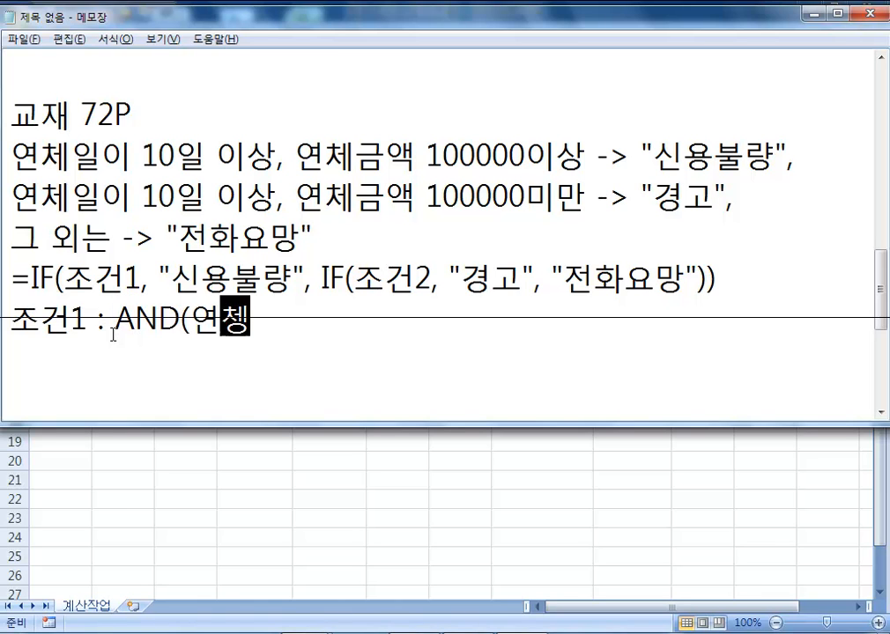
{"action": "type", "text": "=10,"}
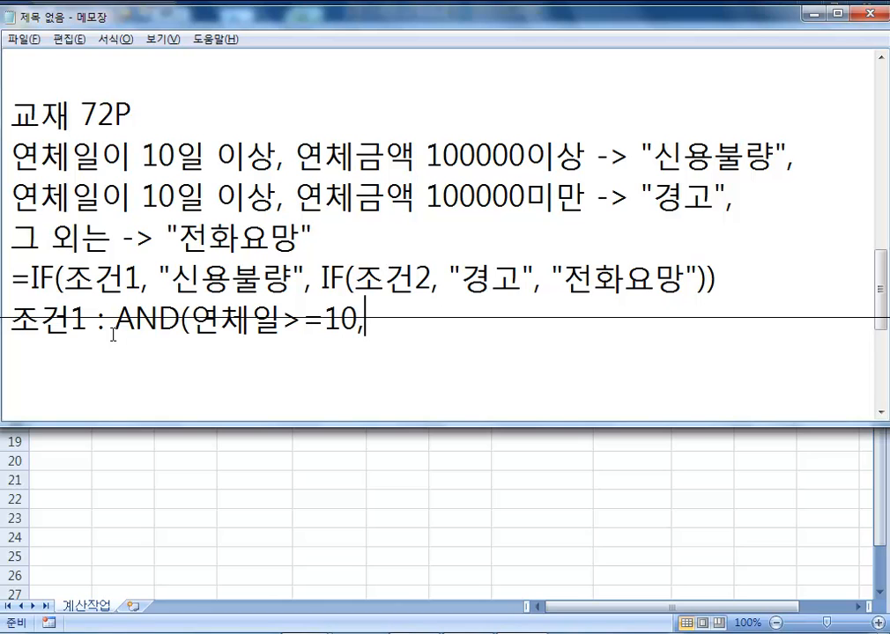
{"action": "type", "text": " 연체금액"}
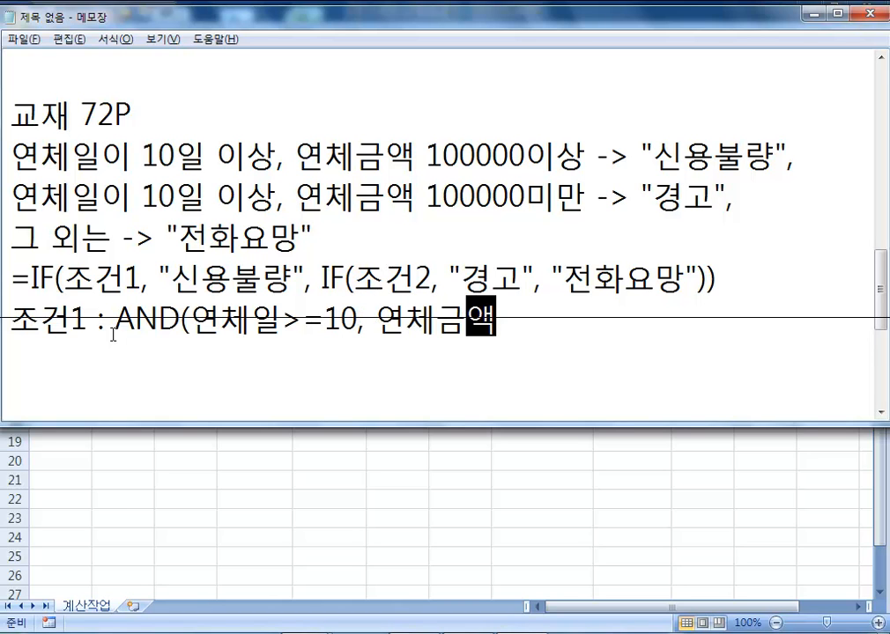
{"action": "key", "text": "Hangul"}
{"action": "type", "text": ">=1000"}
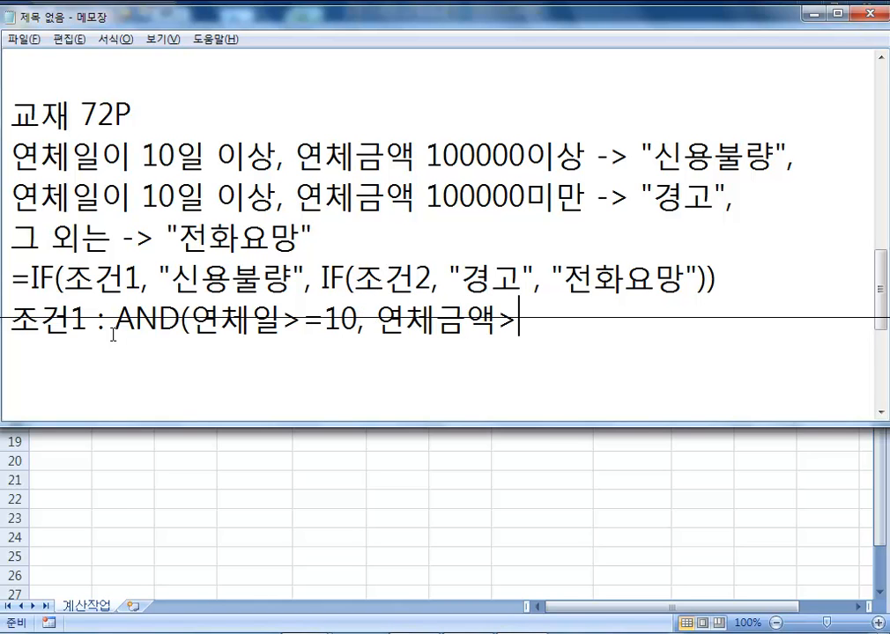
{"action": "type", "text": "00)"}
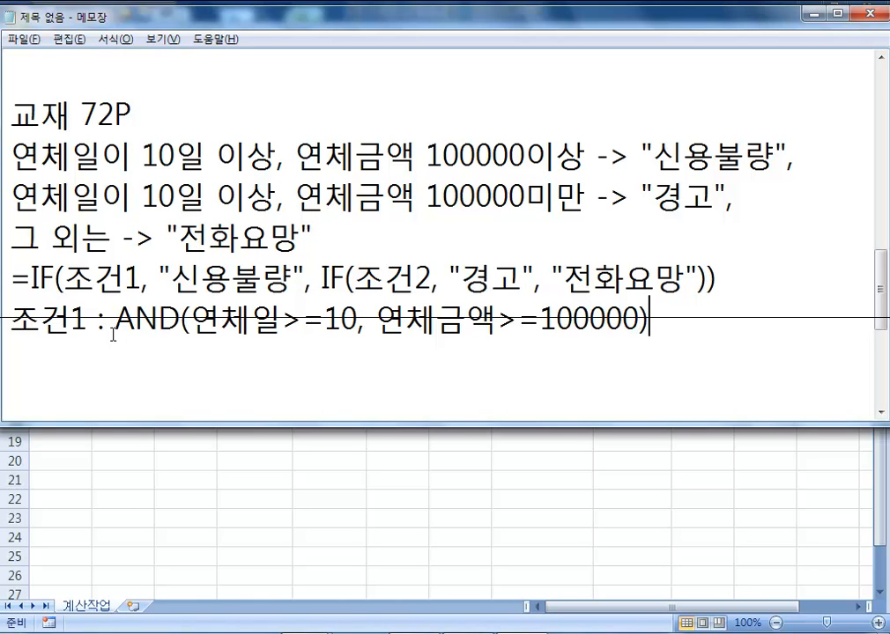
Step: Add a line below it defining the second condition: 조건2 : AND(연체일>=10, 연체금액<100000)
{"action": "key", "text": "Return"}
{"action": "key", "text": "Hangul"}
{"action": "type", "text": "조건2"}
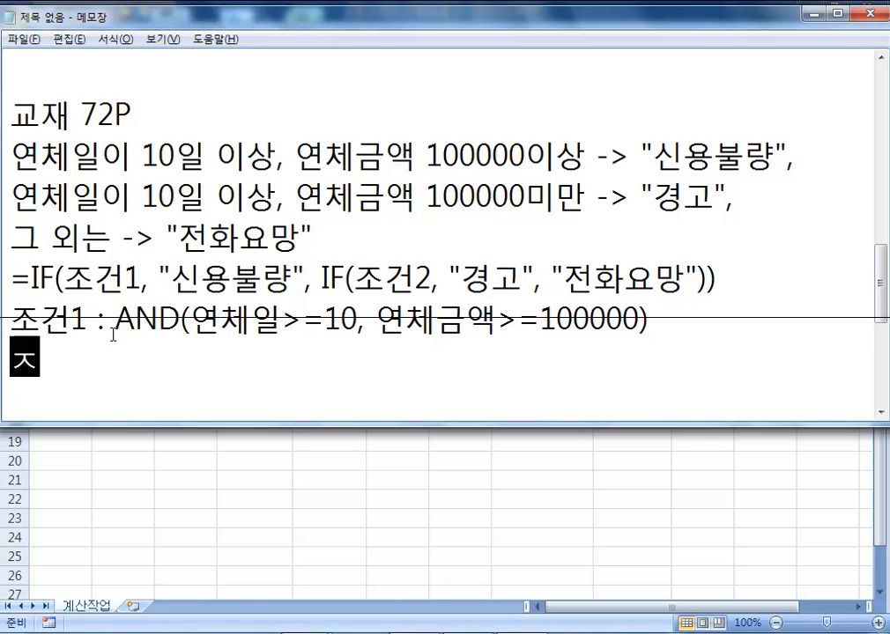
{"action": "type", "text": " : AND"}
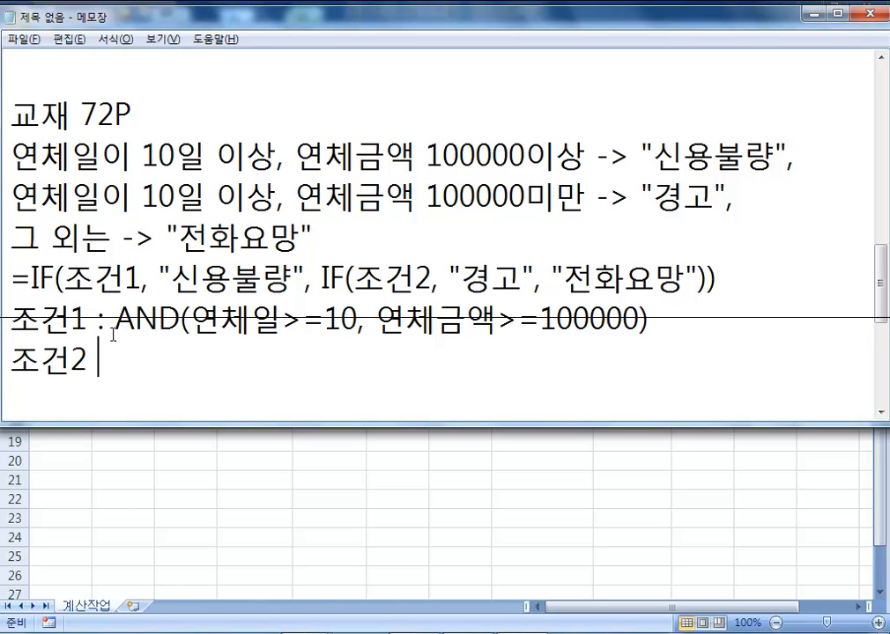
{"action": "type", "text": "("}
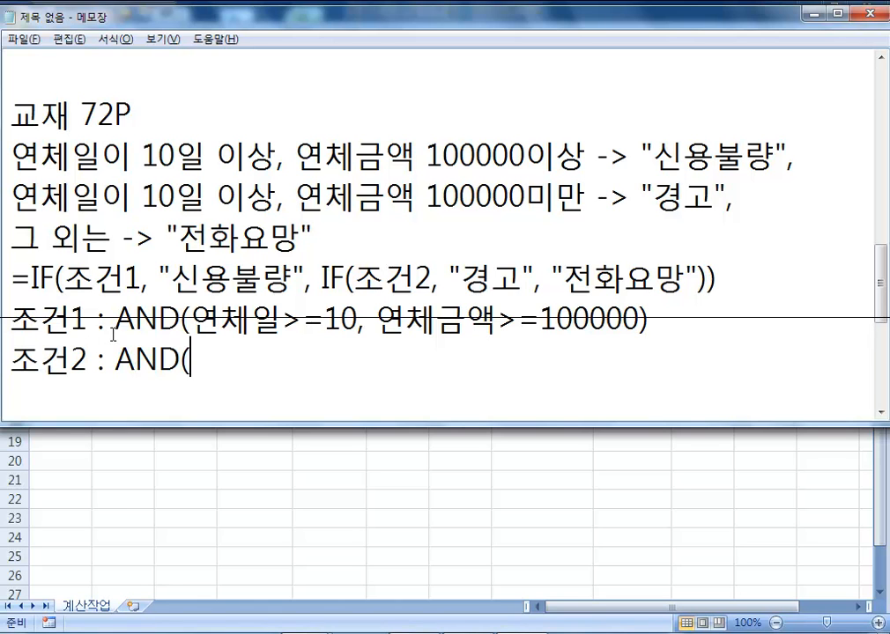
{"action": "type", "text": "연체일>=10"}
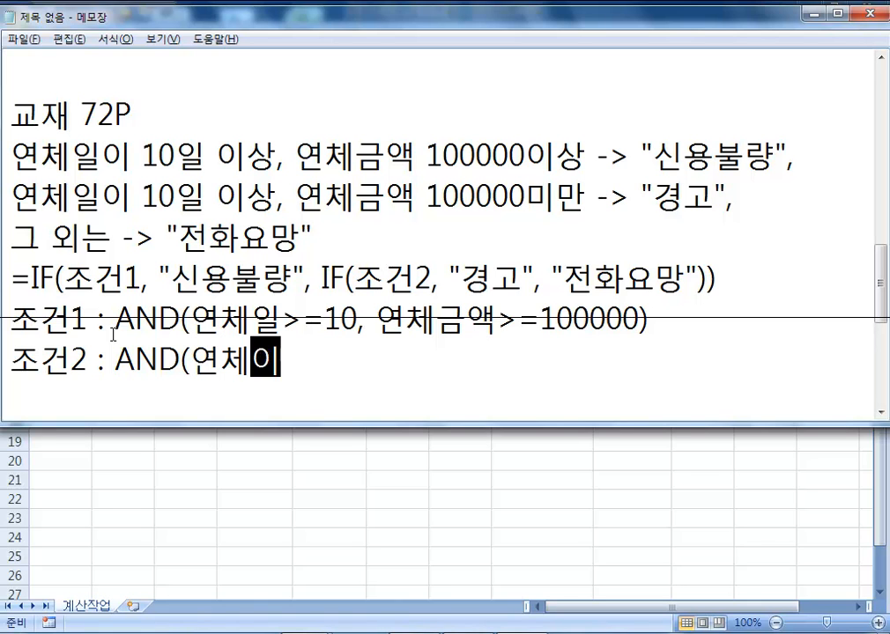
{"action": "type", "text": ","}
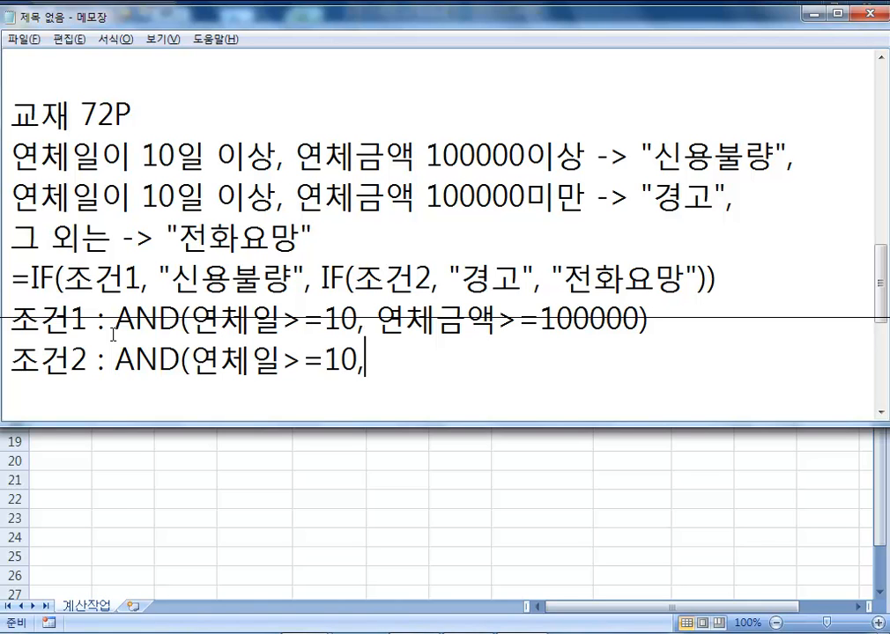
{"action": "type", "text": " 연체금액"}
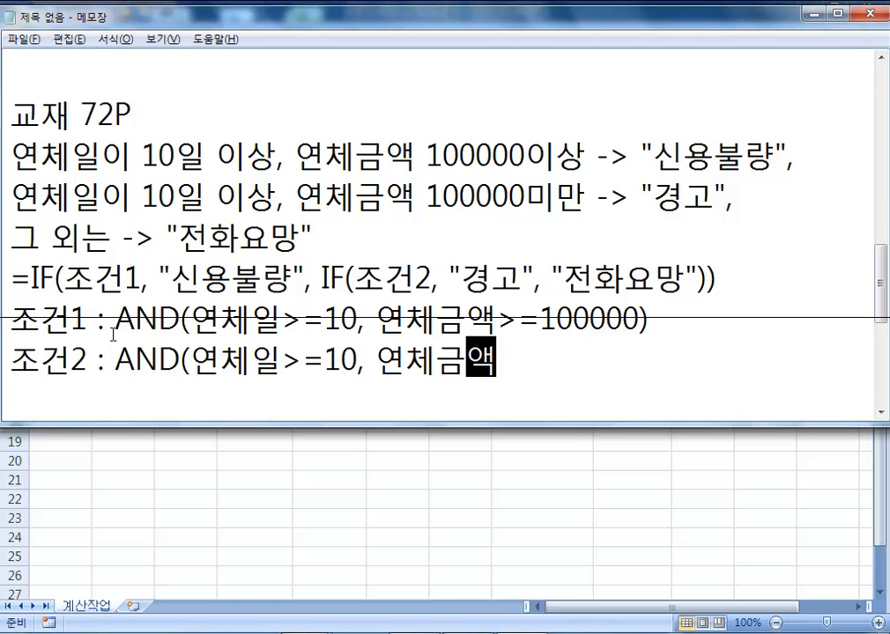
{"action": "key", "text": "BackSpace"}
{"action": "type", "text": "액<100000)"}
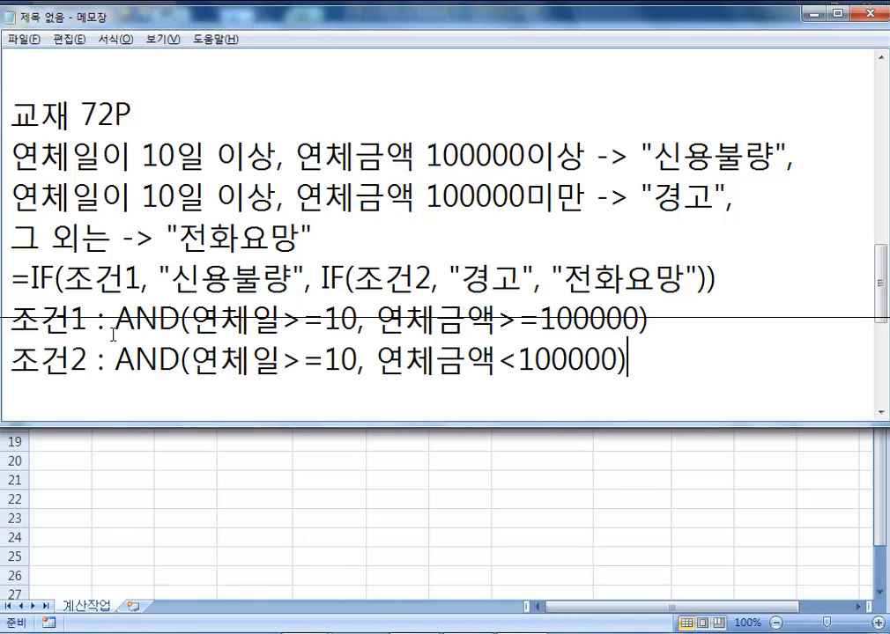
Step: Copy the =IF(조건1, ...) outline below the 조건2 line, leaving a blank line above the copy
{"action": "key", "text": "Return"}
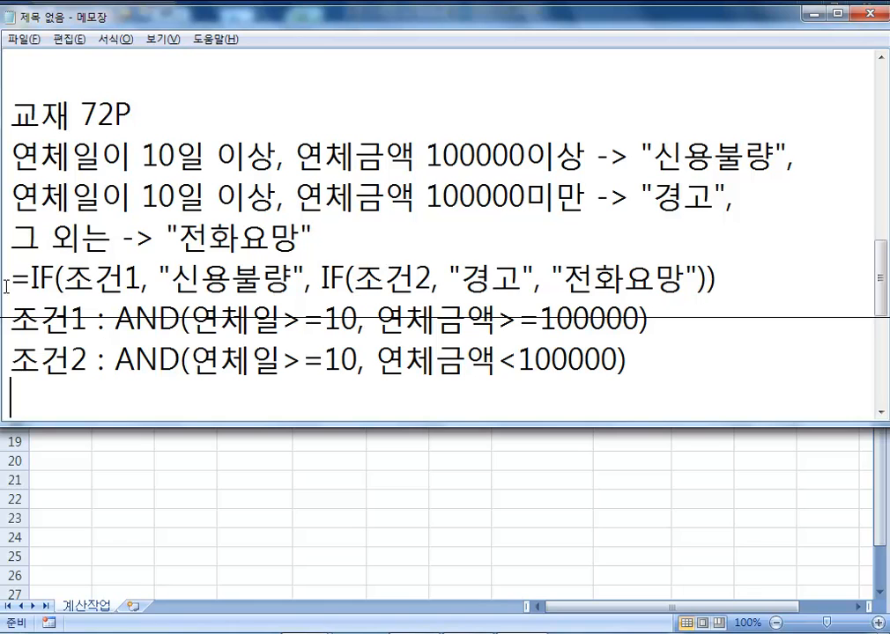
{"action": "left_click_drag", "start_coordinate": [17, 280], "coordinate": [715, 279]}
{"action": "key", "text": "ctrl+c"}
{"action": "left_click", "coordinate": [216, 385]}
{"action": "key", "text": "ctrl+v"}
{"action": "left_click", "coordinate": [14, 356]}
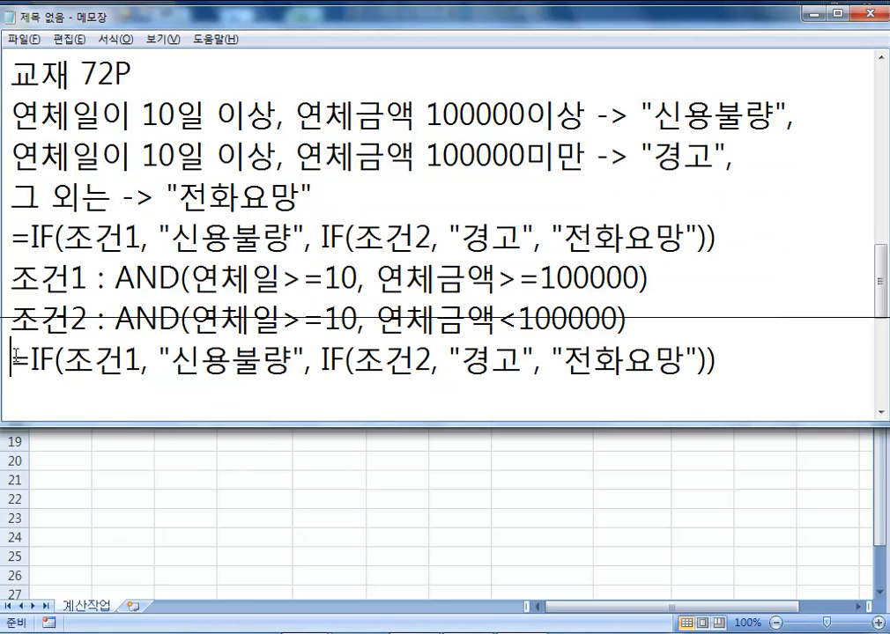
{"action": "key", "text": "Return"}
{"action": "scroll", "coordinate": [143, 354], "scroll_direction": "down", "scroll_amount": 1}
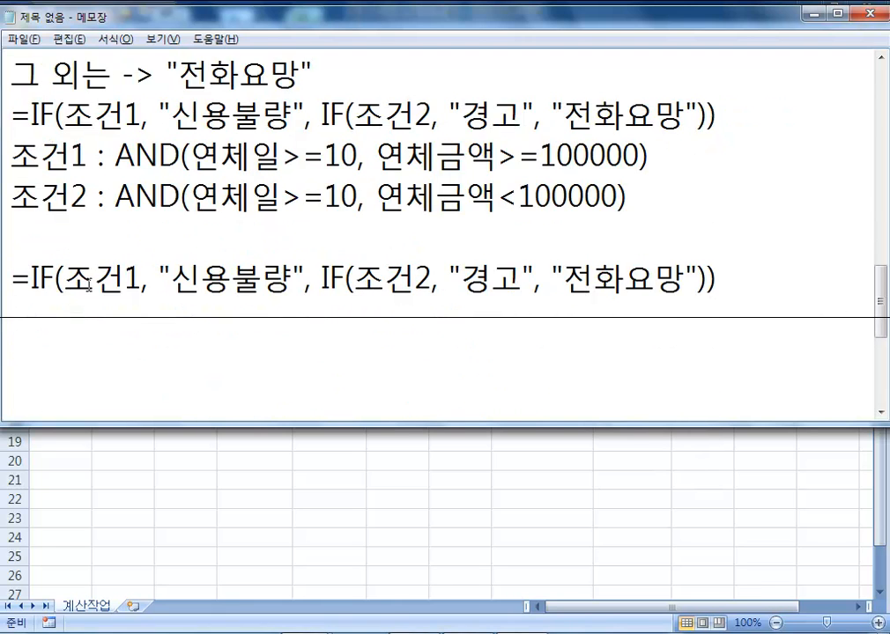
Step: Replace 조건1 in the copied formula with AND(연체일>=10, 연체금액>=100000) copied from its definition line
{"action": "scroll", "coordinate": [135, 256], "scroll_direction": "up", "scroll_amount": 1}
{"action": "left_click_drag", "start_coordinate": [116, 280], "coordinate": [655, 282]}
{"action": "left_click_drag", "start_coordinate": [63, 403], "coordinate": [141, 404]}
{"action": "key", "text": "ctrl+v"}
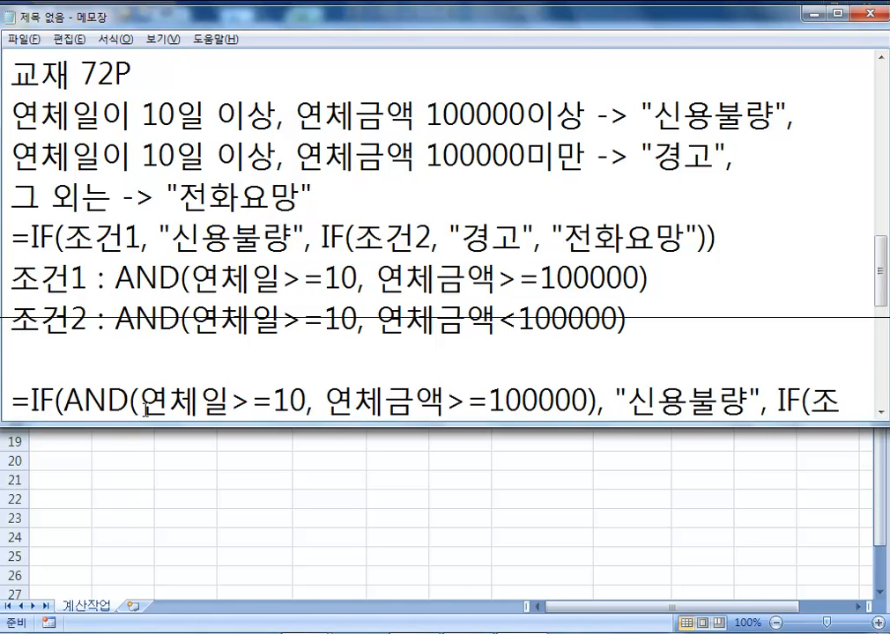
Step: Replace 조건2 in the copied formula with AND(연체일>=10, 연체금액<100000) copied from its definition line
{"action": "scroll", "coordinate": [417, 359], "scroll_direction": "down", "scroll_amount": 1}
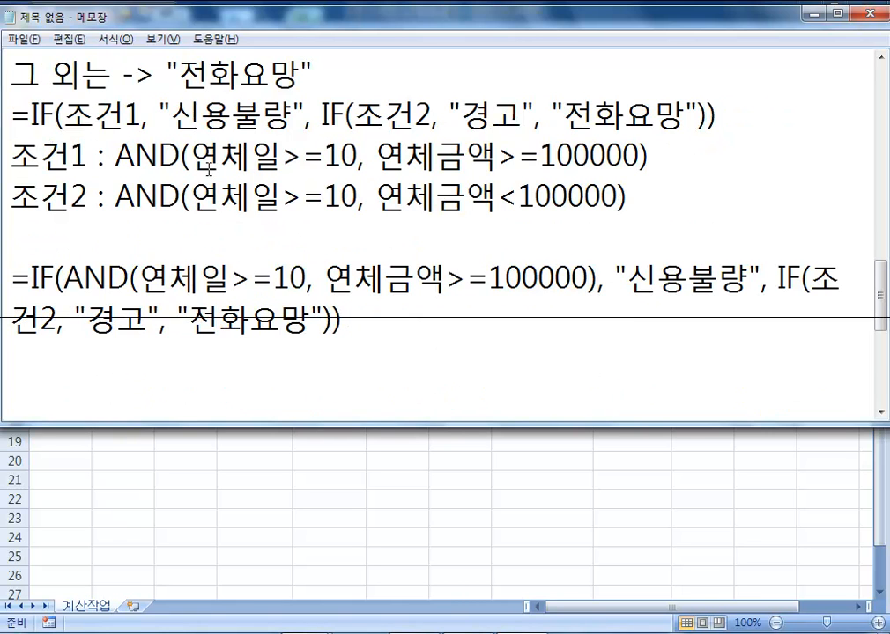
{"action": "left_click_drag", "start_coordinate": [117, 195], "coordinate": [626, 196]}
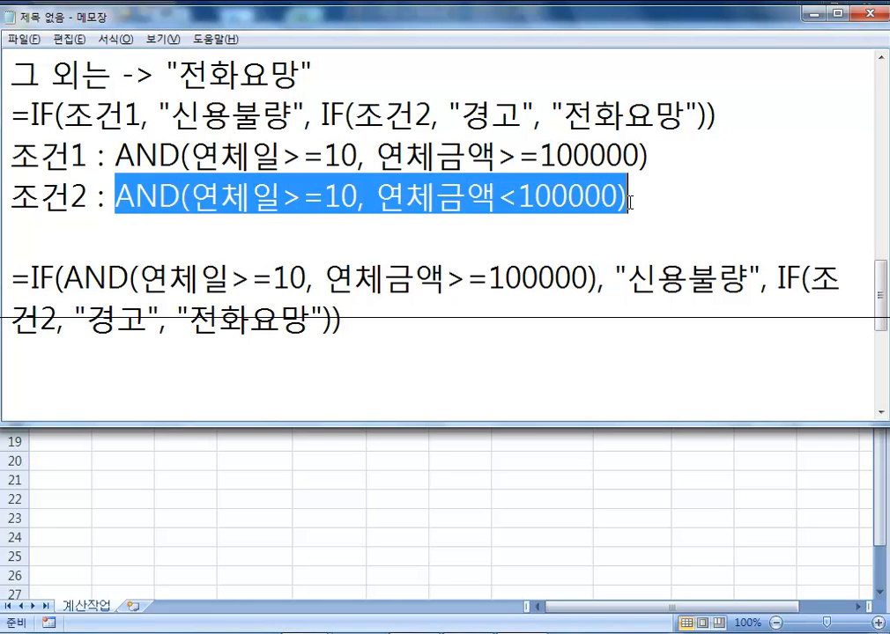
{"action": "left_click_drag", "start_coordinate": [809, 281], "coordinate": [51, 318]}
{"action": "key", "text": "ctrl+v"}
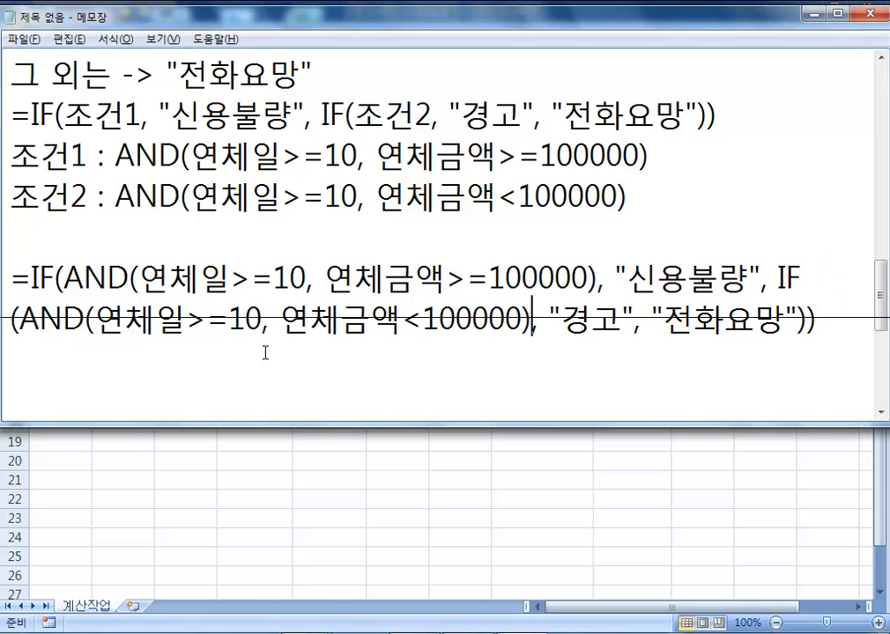
Step: Duplicate the finished nested IF/AND formula on the line directly below it
{"action": "left_click", "coordinate": [861, 335]}
{"action": "key", "text": "Return"}
{"action": "key", "text": "Up"}
{"action": "key", "text": "Up"}
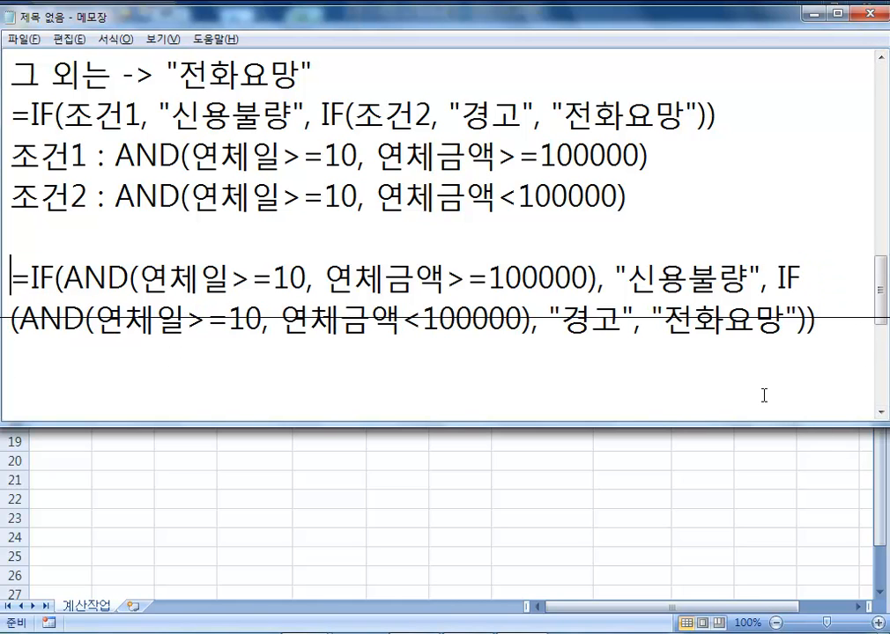
{"action": "key", "text": "shift+Down"}
{"action": "key", "text": "shift+Down"}
{"action": "key", "text": "Down"}
{"action": "key", "text": "ctrl+v"}
{"action": "key", "text": "Up"}
{"action": "key", "text": "Up"}
Step: Replace the first 연체일 in the duplicated formula with cell reference C3, keeping the worksheet table in view
{"action": "key", "text": "Right"}
{"action": "key", "text": "Right"}
{"action": "key", "text": "Right"}
{"action": "key", "text": "Right"}
{"action": "key", "text": "Right"}
{"action": "key", "text": "Right"}
{"action": "key", "text": "Right"}
{"action": "key", "text": "Right"}
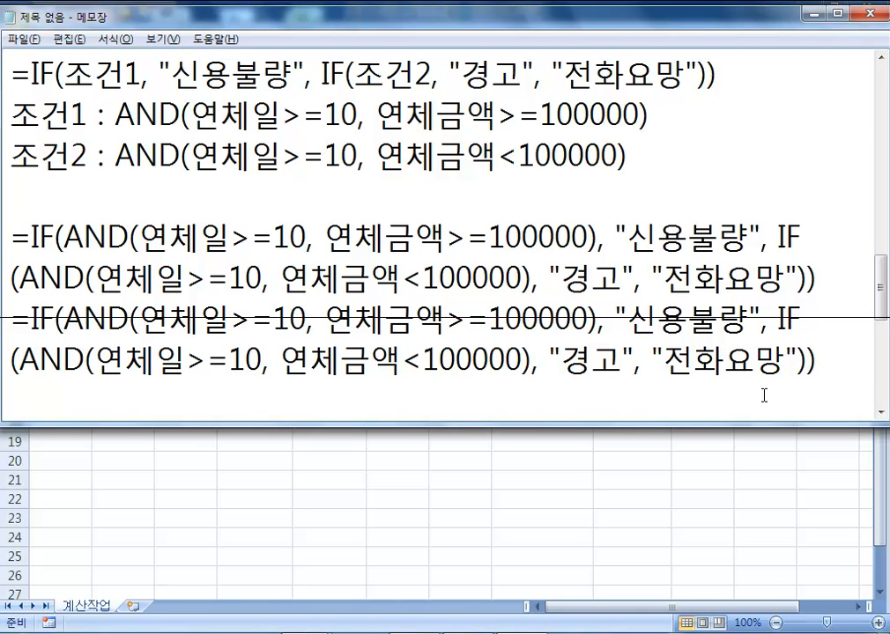
{"action": "left_click_drag", "start_coordinate": [357, 18], "coordinate": [360, 159]}
{"action": "scroll", "coordinate": [346, 236], "scroll_direction": "down", "scroll_amount": 2}
{"action": "left_click_drag", "start_coordinate": [247, 155], "coordinate": [237, 165]}
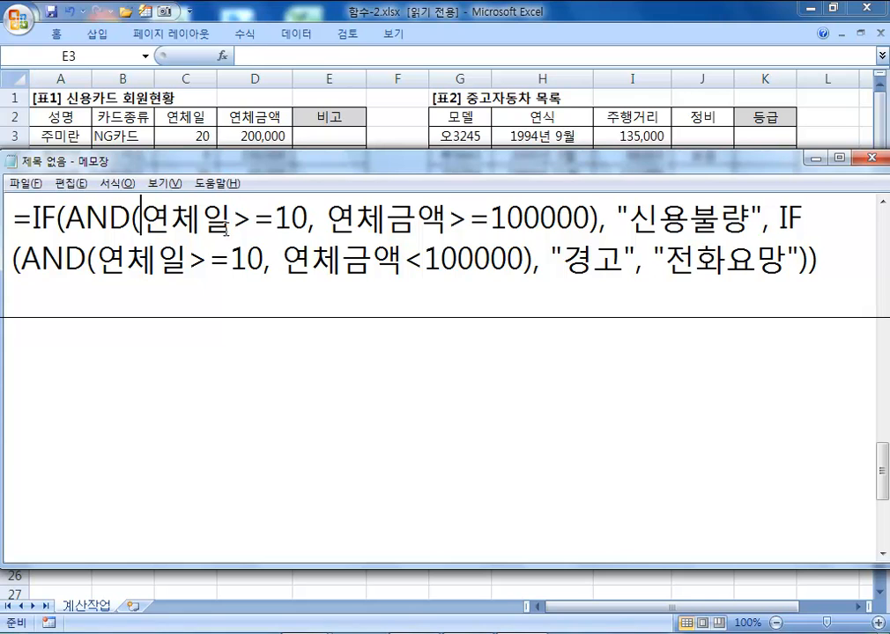
{"action": "type", "text": "ㅊ"}
{"action": "key", "text": "BackSpace"}
{"action": "type", "text": "C3"}
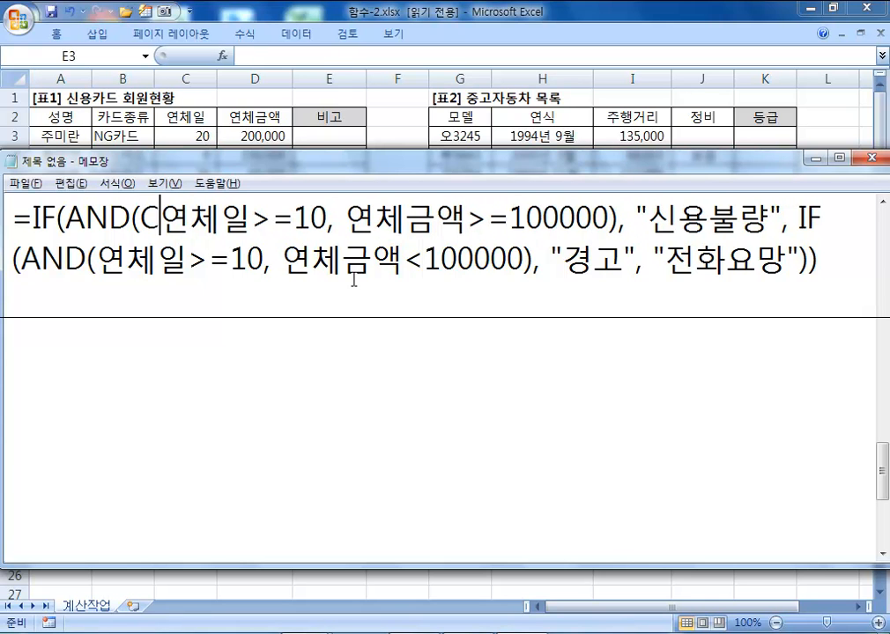
{"action": "key", "text": "Delete"}
{"action": "key", "text": "Delete"}
{"action": "key", "text": "Delete"}
Step: Replace the first 연체금액 in the duplicated formula with cell reference D3
{"action": "key", "text": "Right"}
{"action": "key", "text": "Right"}
{"action": "key", "text": "Right"}
{"action": "key", "text": "Right"}
{"action": "key", "text": "Right"}
{"action": "key", "text": "Right"}
{"action": "key", "text": "Right"}
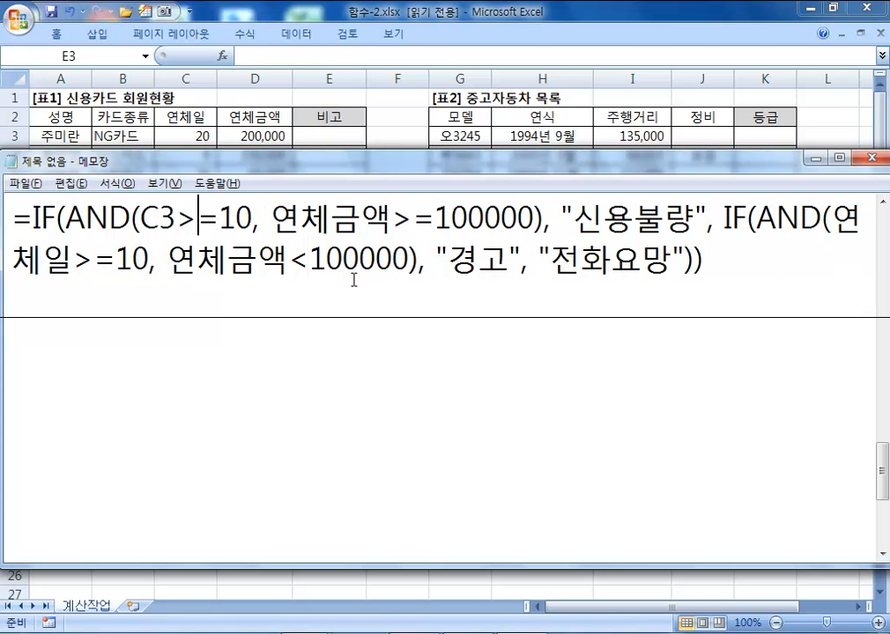
{"action": "key", "text": "Left"}
{"action": "type", "text": "D3"}
{"action": "key", "text": "Delete"}
{"action": "key", "text": "Delete"}
{"action": "key", "text": "Delete"}
{"action": "key", "text": "Delete"}
Step: Replace 연체일 in the nested IF's AND condition of the duplicated formula with C3
{"action": "key", "text": "Right"}
{"action": "key", "text": "Right"}
{"action": "key", "text": "Right"}
{"action": "key", "text": "Right"}
{"action": "key", "text": "Right"}
{"action": "key", "text": "Right"}
{"action": "key", "text": "Right"}
{"action": "key", "text": "Right"}
{"action": "key", "text": "Right"}
{"action": "key", "text": "Right"}
{"action": "key", "text": "Right"}
{"action": "key", "text": "Right"}
{"action": "key", "text": "Right"}
{"action": "key", "text": "Right"}
{"action": "key", "text": "Right"}
{"action": "key", "text": "Right"}
{"action": "key", "text": "Right"}
{"action": "key", "text": "Right"}
{"action": "key", "text": "Right"}
{"action": "key", "text": "Right"}
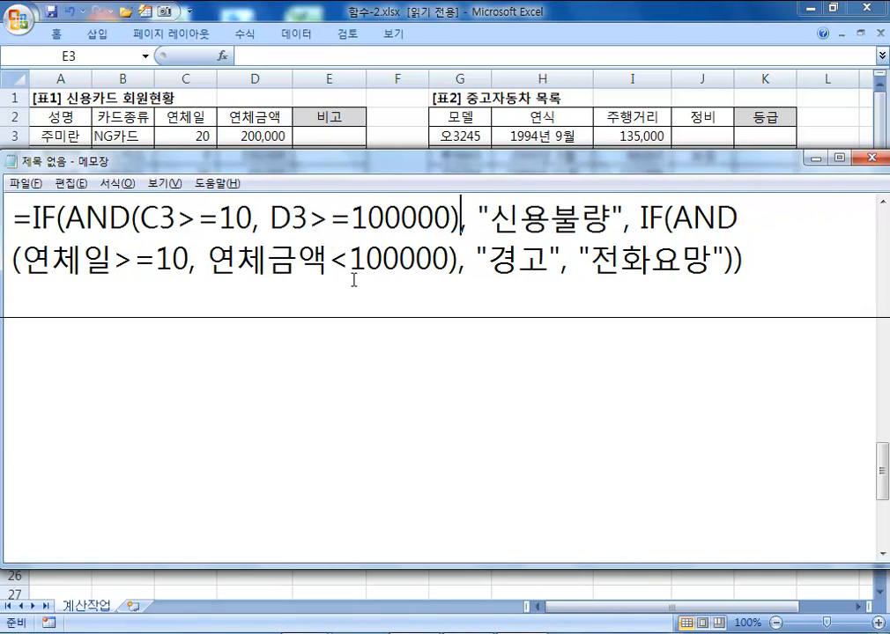
{"action": "key", "text": "Right"}
{"action": "key", "text": "Right"}
{"action": "key", "text": "Right"}
{"action": "key", "text": "Right"}
{"action": "key", "text": "Right"}
{"action": "key", "text": "Left"}
{"action": "key", "text": "Left"}
{"action": "key", "text": "Left"}
{"action": "type", "text": "C3"}
{"action": "key", "text": "Delete"}
{"action": "key", "text": "Delete"}
{"action": "key", "text": "Delete"}
Step: Replace 연체금액 in the nested IF's AND condition of the duplicated formula with D3
{"action": "key", "text": "Right"}
{"action": "key", "text": "Right"}
{"action": "key", "text": "Right"}
{"action": "key", "text": "Right"}
{"action": "key", "text": "Right"}
{"action": "key", "text": "Right"}
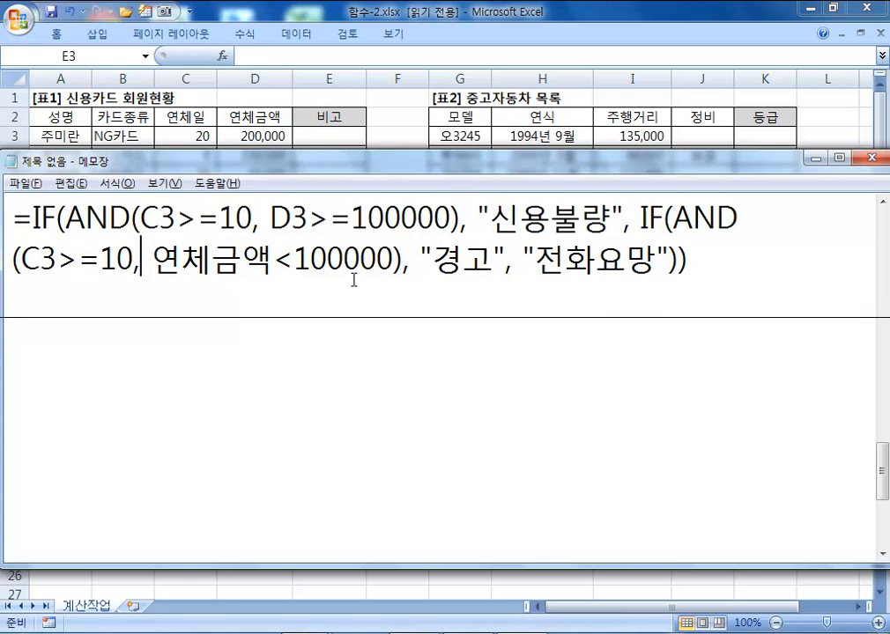
{"action": "type", "text": "D3"}
{"action": "key", "text": "Delete"}
{"action": "key", "text": "Delete"}
{"action": "key", "text": "Delete"}
{"action": "key", "text": "Delete"}
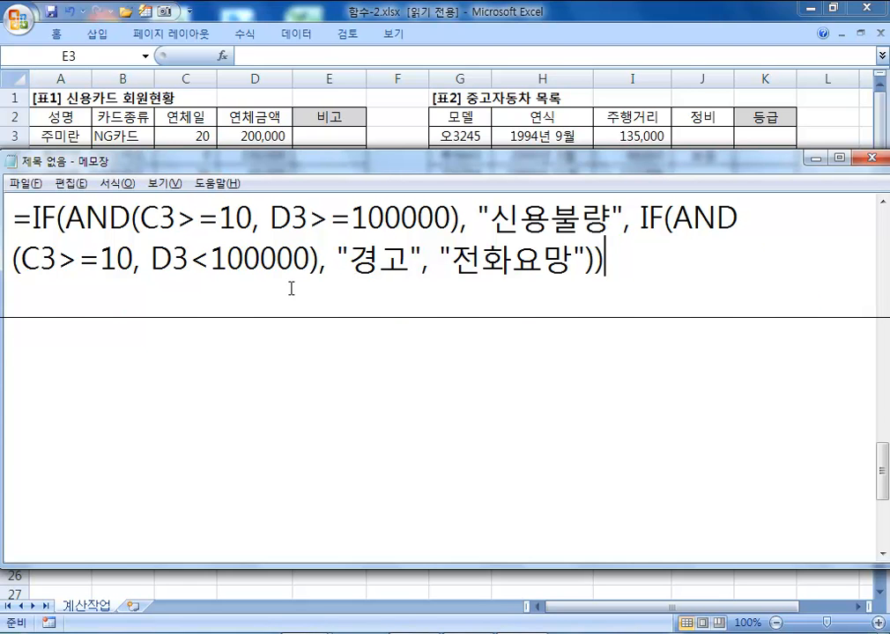
Step: Maximize the notes window and examine the =IF(조건1, ...) outline against the 교재 72P conditions
{"action": "scroll", "coordinate": [291, 288], "scroll_direction": "up", "scroll_amount": 1}
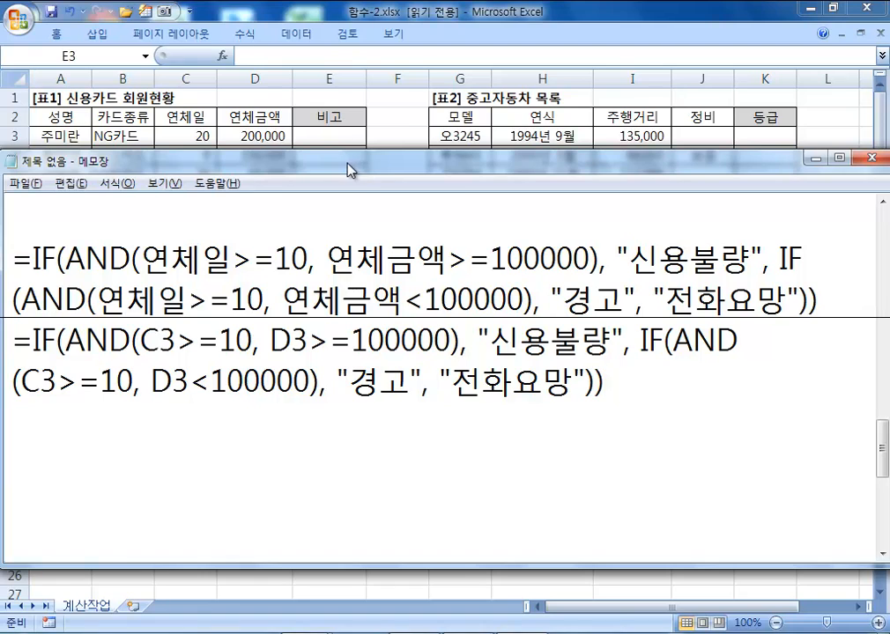
{"action": "double_click", "coordinate": [349, 160]}
{"action": "left_click_drag", "start_coordinate": [885, 439], "coordinate": [886, 352]}
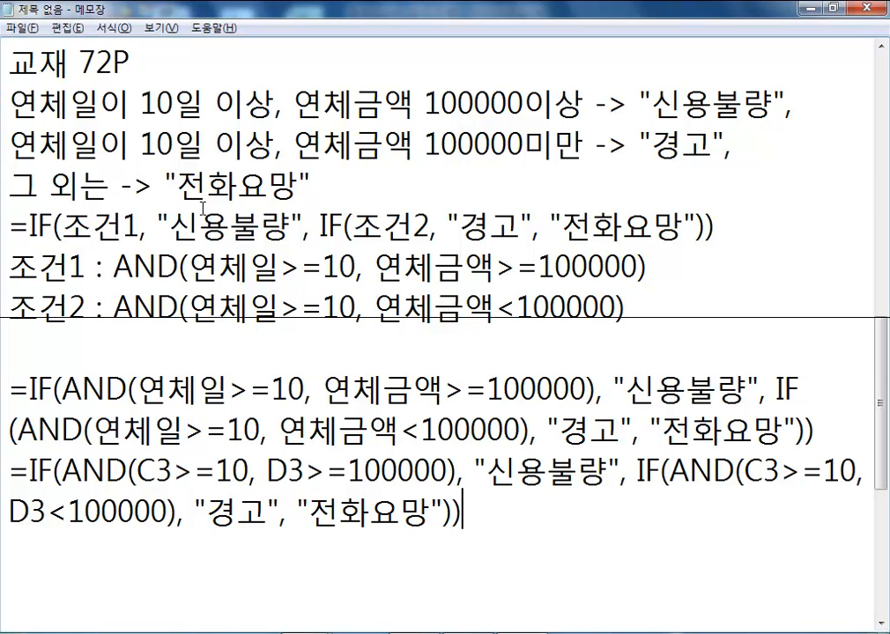
{"action": "left_click", "coordinate": [12, 227]}
{"action": "key", "text": "shift+End"}
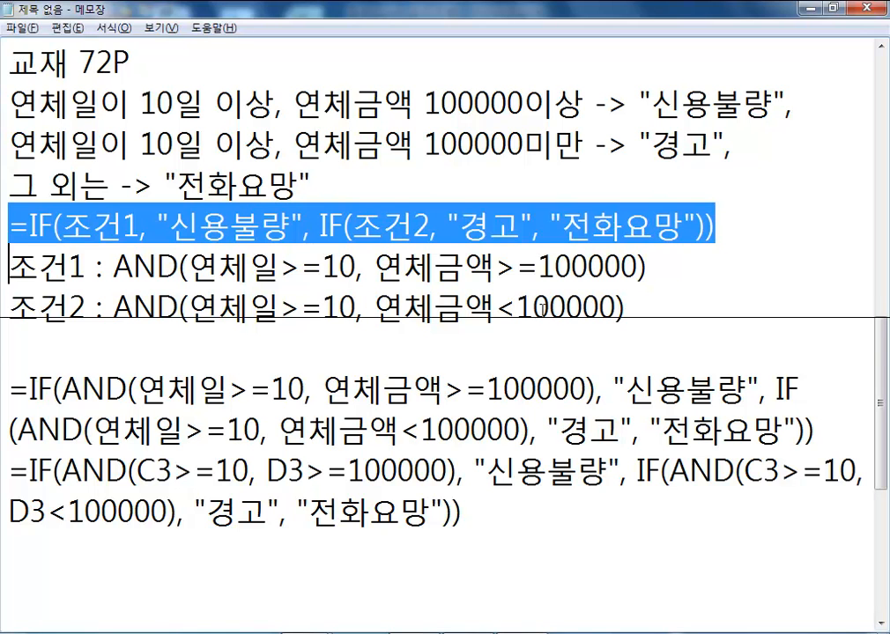
{"action": "left_click", "coordinate": [6, 334]}
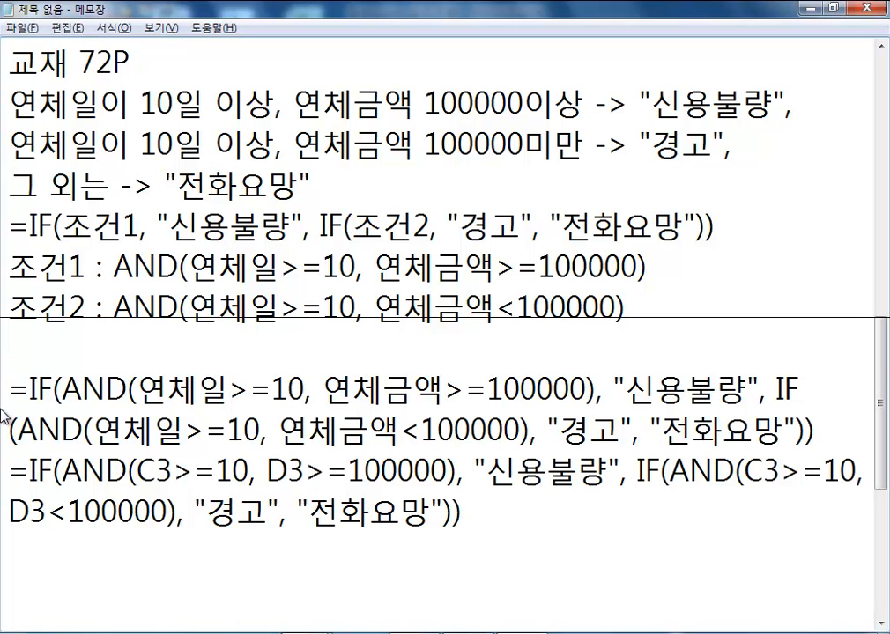
Step: Insert a blank line between the 연체일/연체금액 formula and the C3/D3 formula
{"action": "left_click_drag", "start_coordinate": [7, 222], "coordinate": [9, 264]}
{"action": "left_click_drag", "start_coordinate": [10, 371], "coordinate": [9, 476]}
{"action": "left_click", "coordinate": [10, 473]}
{"action": "key", "text": "Return"}
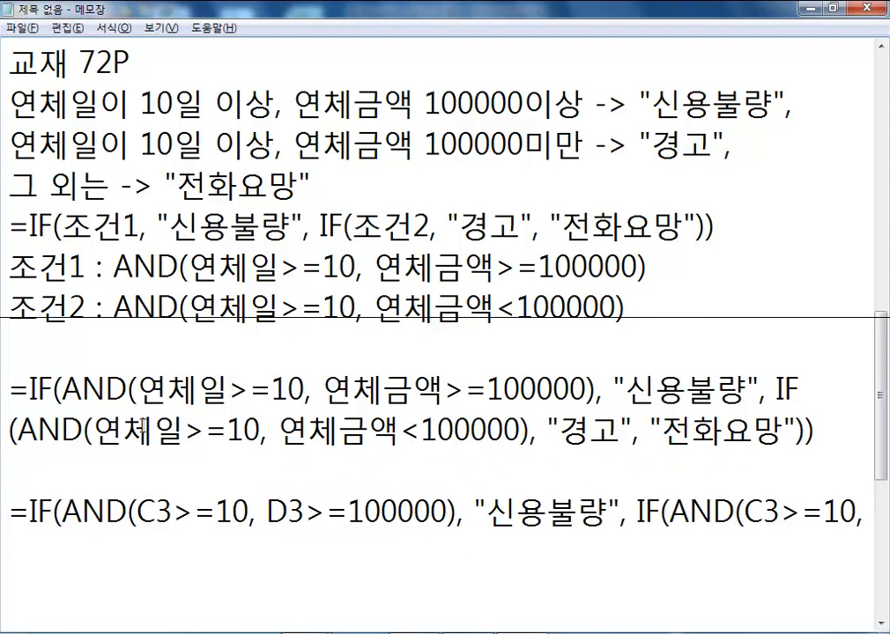
Step: Copy the C3/D3 formula from the notes into cell E3 in Excel and fill it down to E8
{"action": "scroll", "coordinate": [112, 327], "scroll_direction": "down", "scroll_amount": 1}
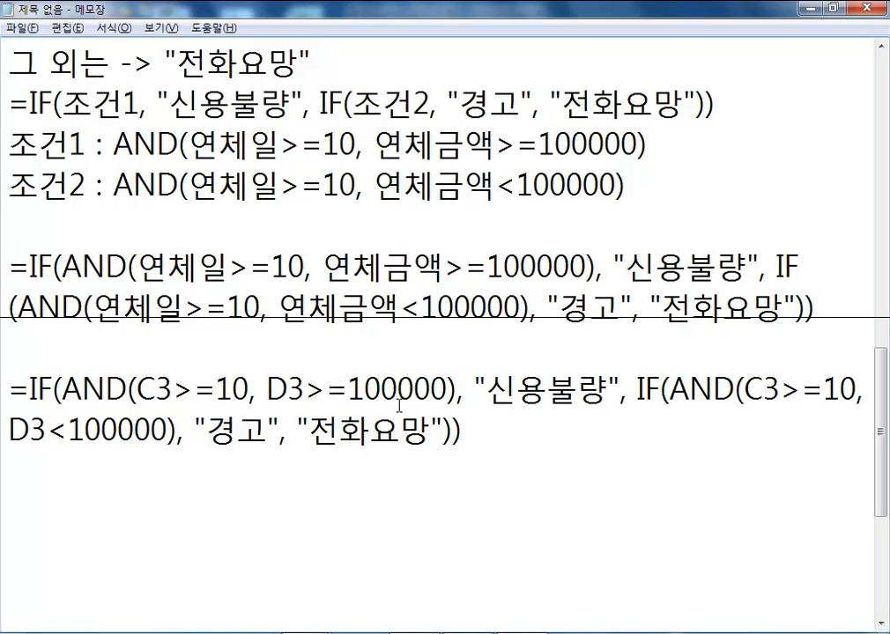
{"action": "left_click_drag", "start_coordinate": [10, 388], "coordinate": [480, 419]}
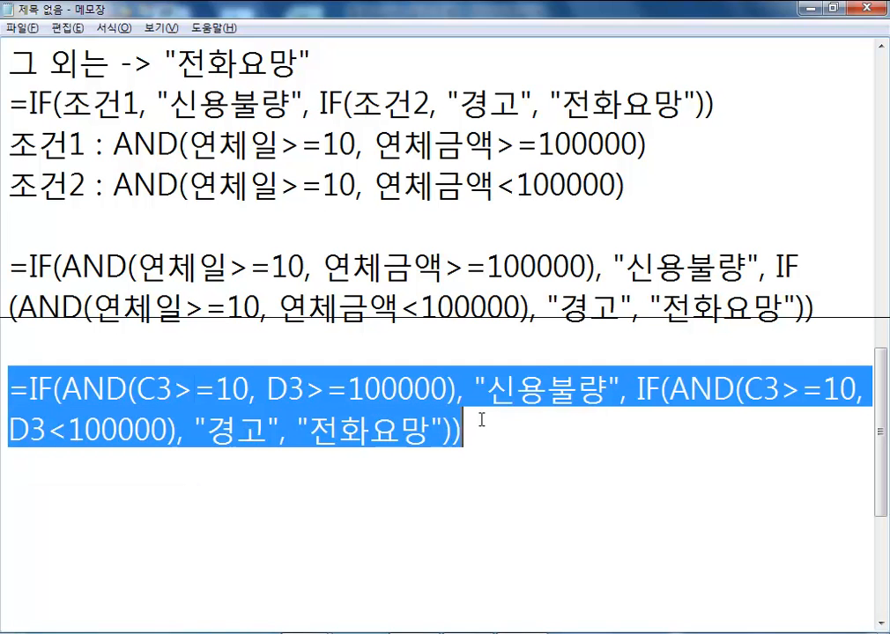
{"action": "key", "text": "ctrl+c"}
{"action": "key", "text": "alt+Tab"}
{"action": "key", "text": "ctrl+v"}
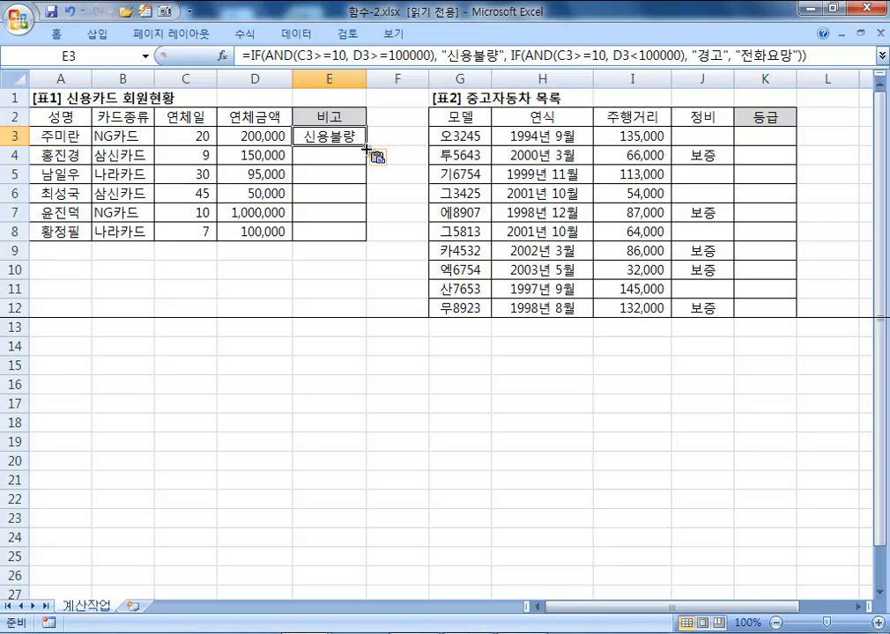
{"action": "left_click_drag", "start_coordinate": [366, 147], "coordinate": [355, 241]}
Step: Undo the fill down column E and clear the formula from cell E3
{"action": "key", "text": "ctrl+z"}
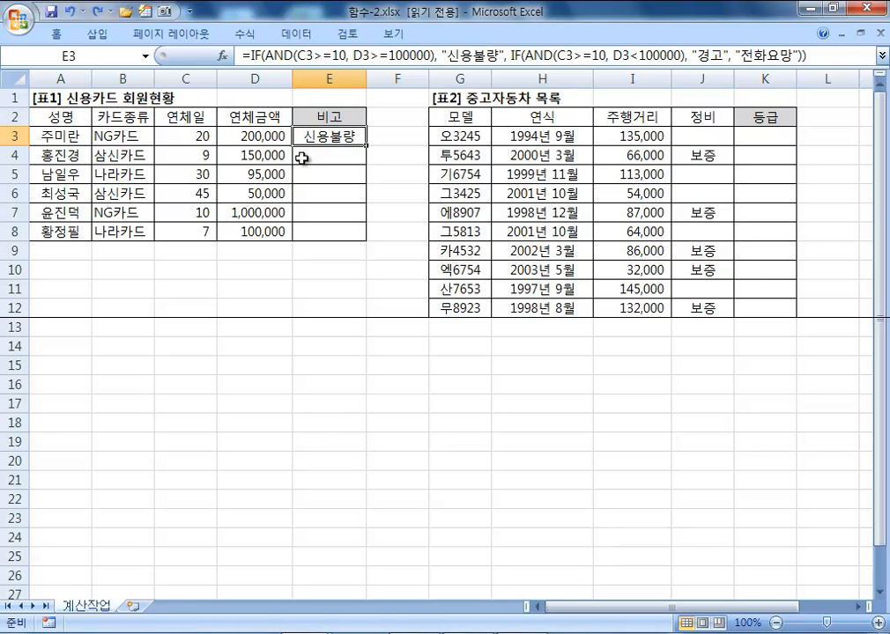
{"action": "key", "text": "Delete"}
Step: Start the formula in E3 with =IF(AND(C3>=10,D3>=100000), checking the Notepad version for the structure
{"action": "scroll", "coordinate": [291, 159], "scroll_direction": "up", "scroll_amount": 2}
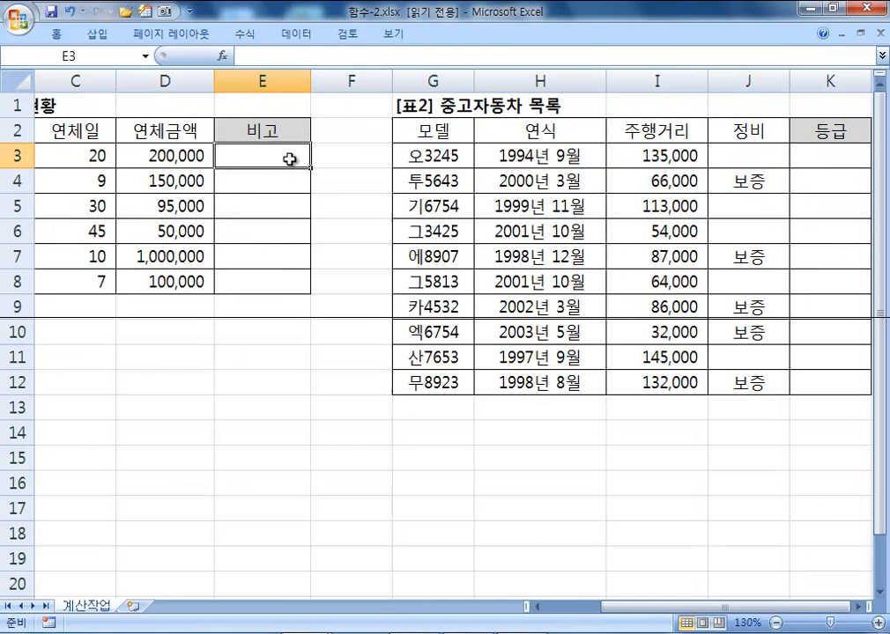
{"action": "key", "text": "Home"}
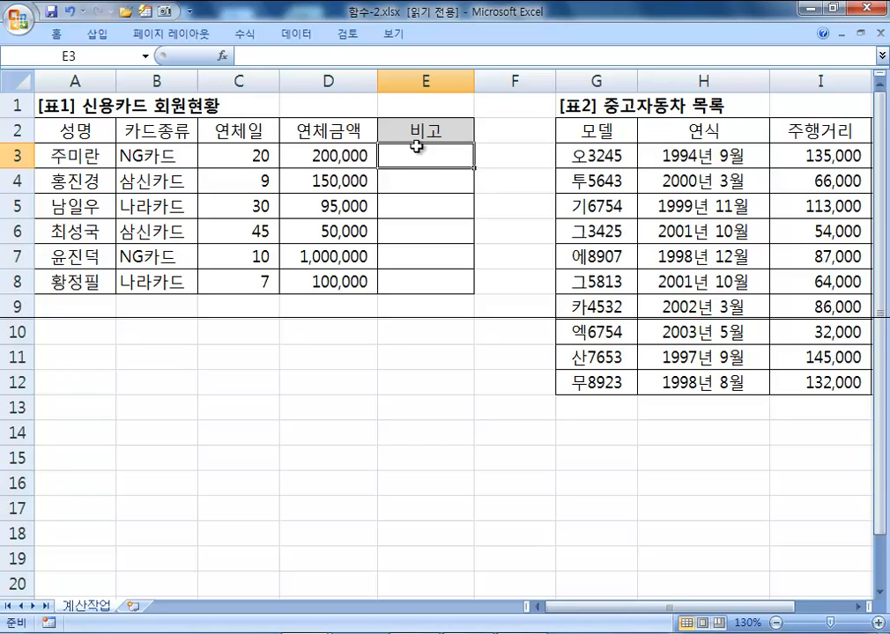
{"action": "type", "text": "=IF("}
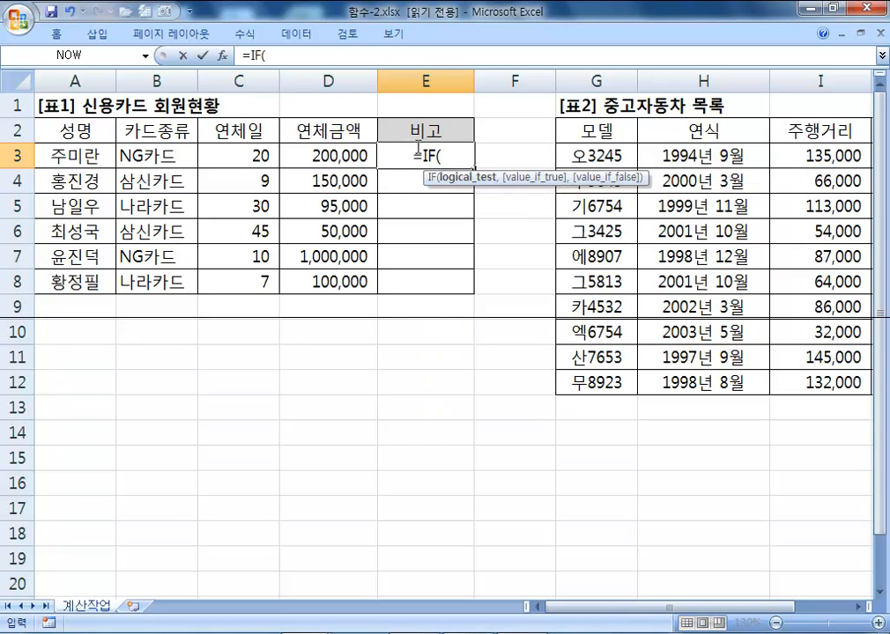
{"action": "key", "text": "alt+Tab"}
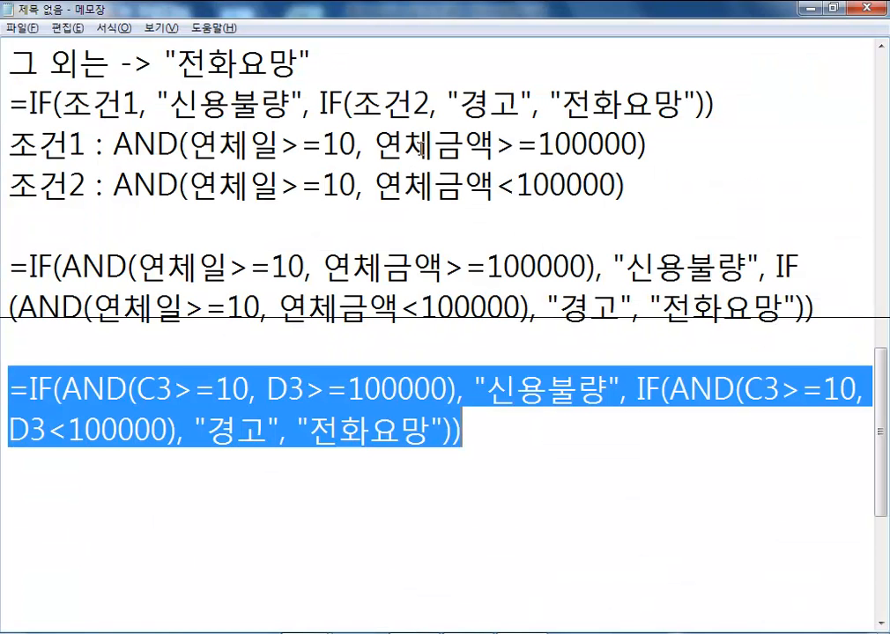
{"action": "left_click", "coordinate": [41, 387]}
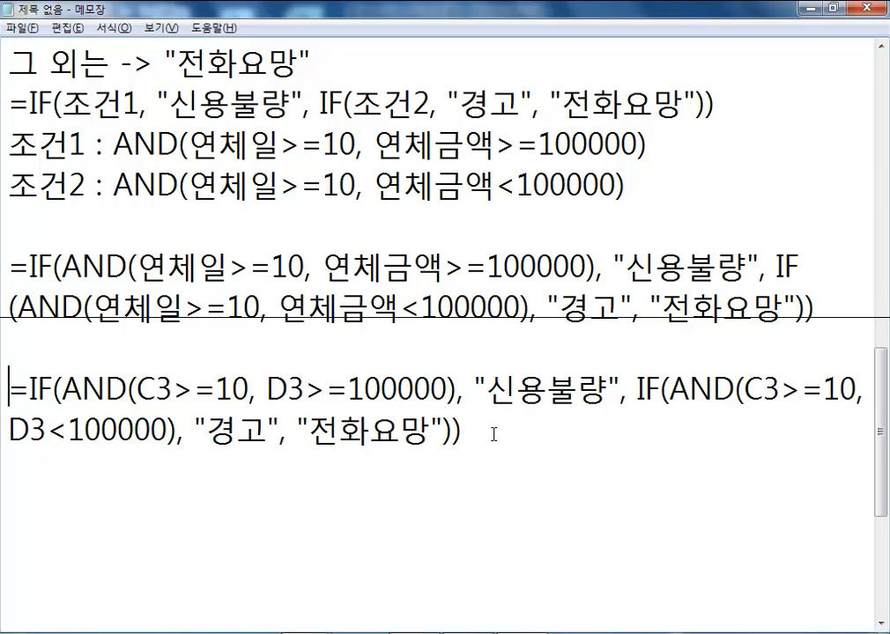
{"action": "key", "text": "alt+Tab"}
{"action": "type", "text": "AND("}
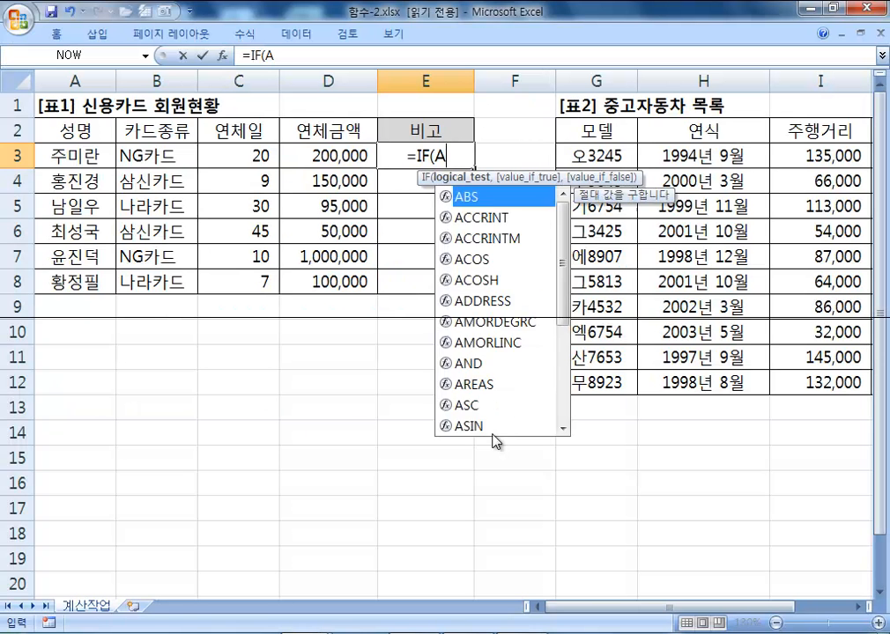
{"action": "left_click", "coordinate": [243, 156]}
{"action": "type", "text": ">=10,"}
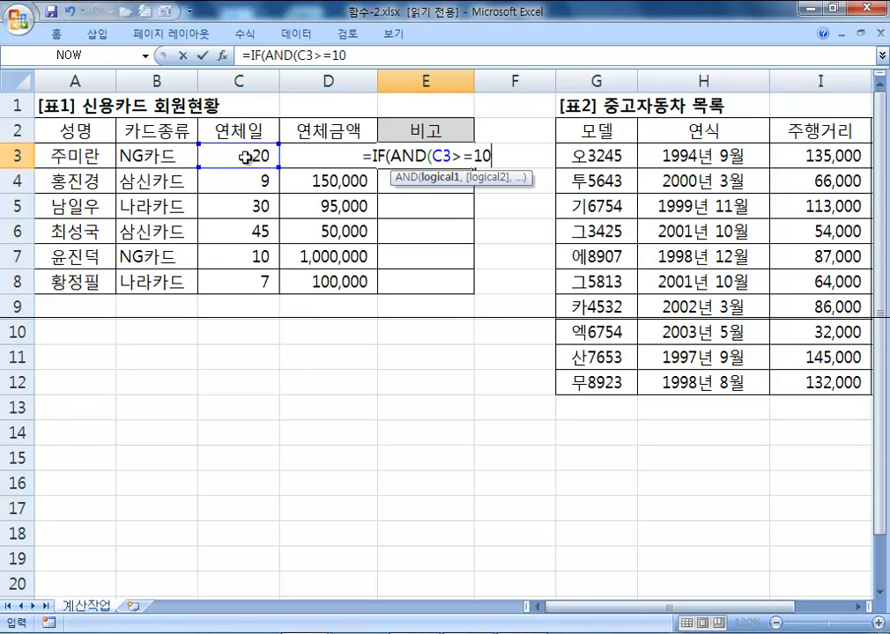
{"action": "left_click", "coordinate": [288, 154]}
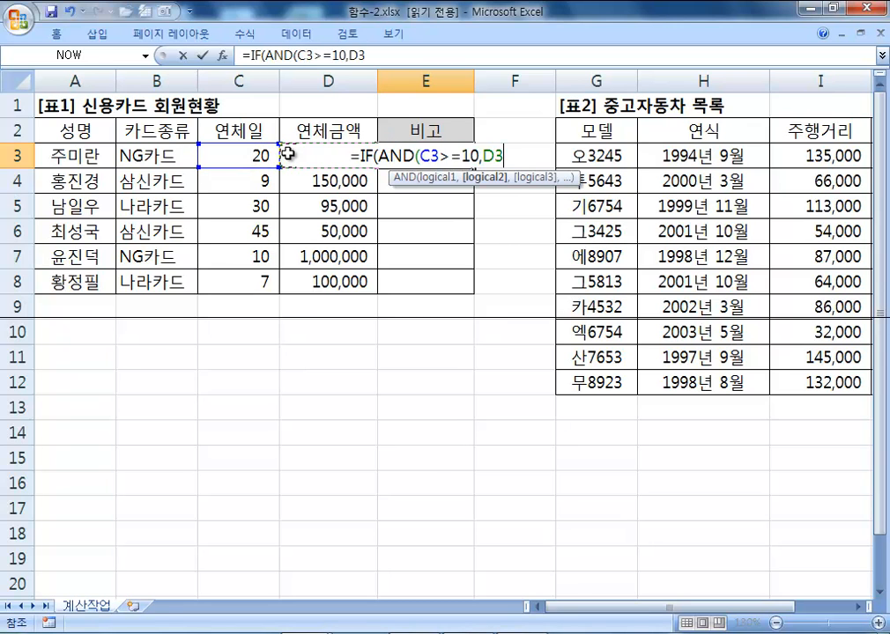
{"action": "type", "text": ">=100000)"}
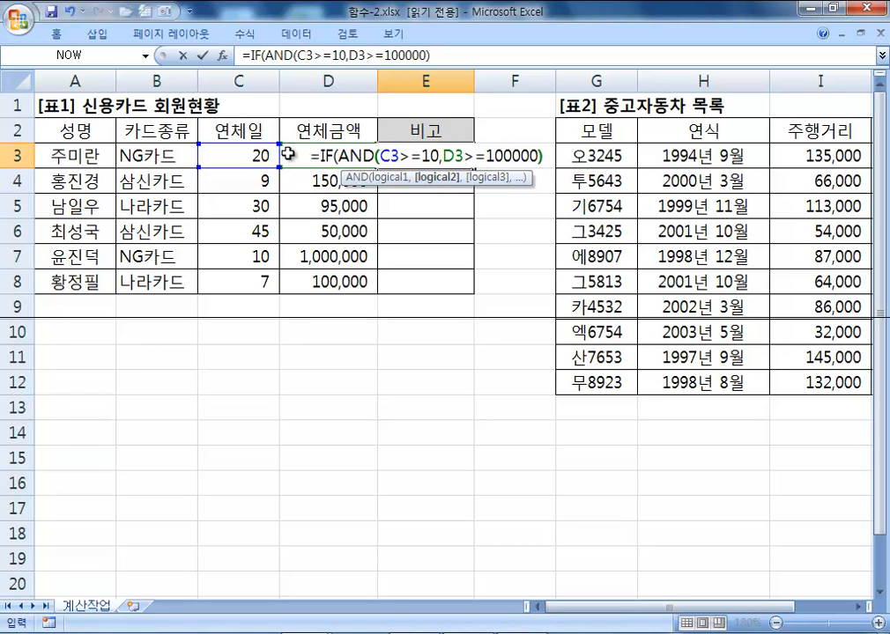
Step: Add "신용불량" as the E3 formula's result when the first condition is true
{"action": "type", "text": ",\""}
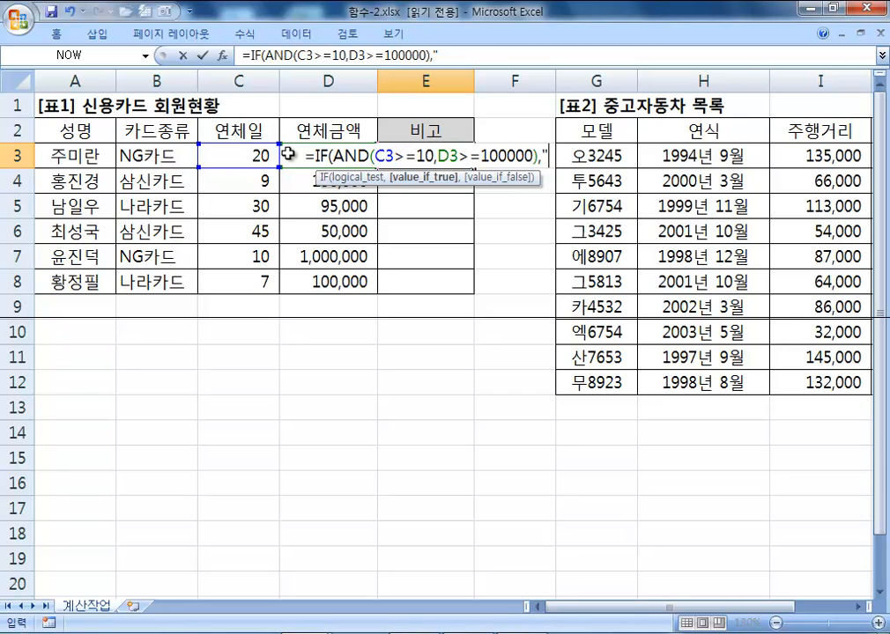
{"action": "type", "text": "신요ㅇ불량"}
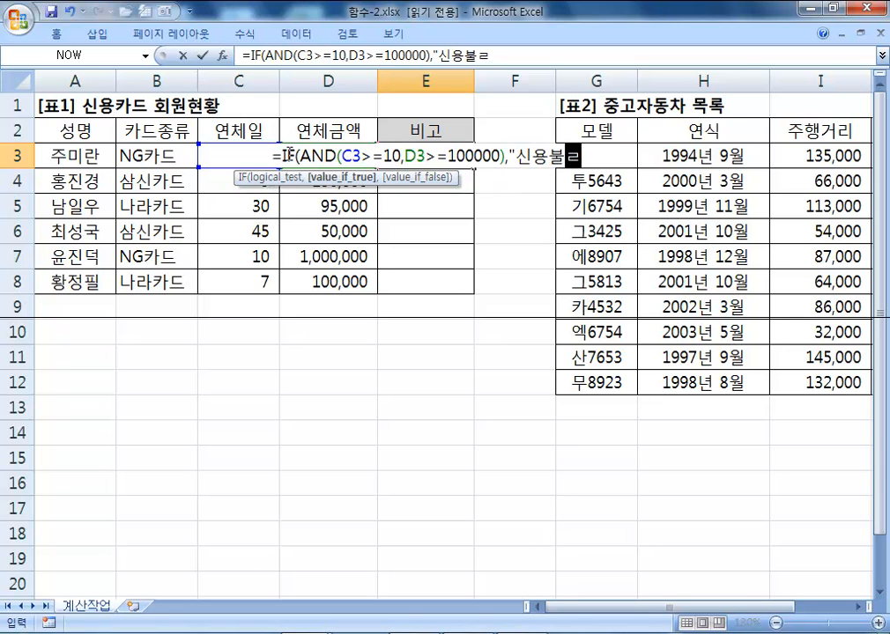
{"action": "type", "text": "\","}
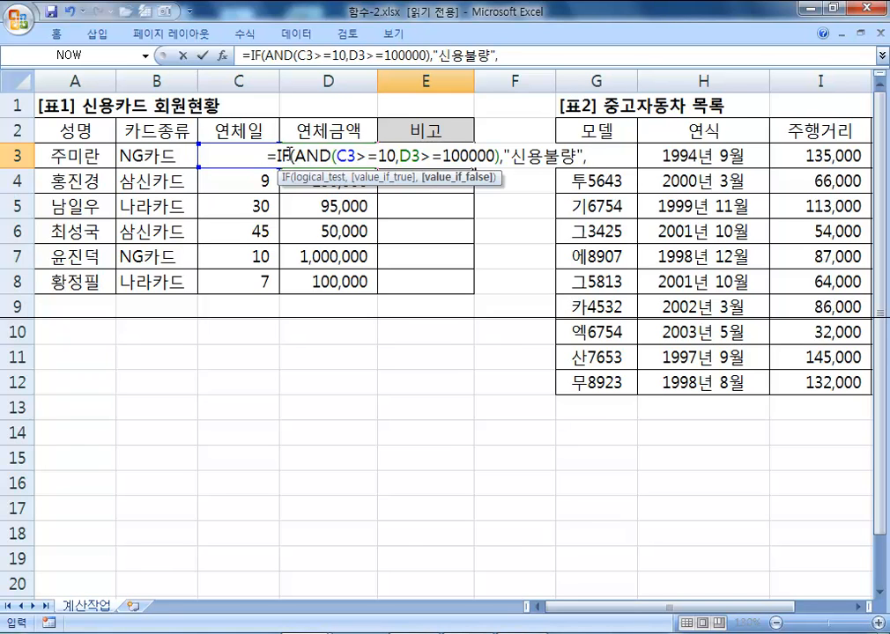
Step: Add a nested IF with the condition AND(C3>=10,D3<100000) as the false argument of the E3 formula
{"action": "type", "text": "IF(A"}
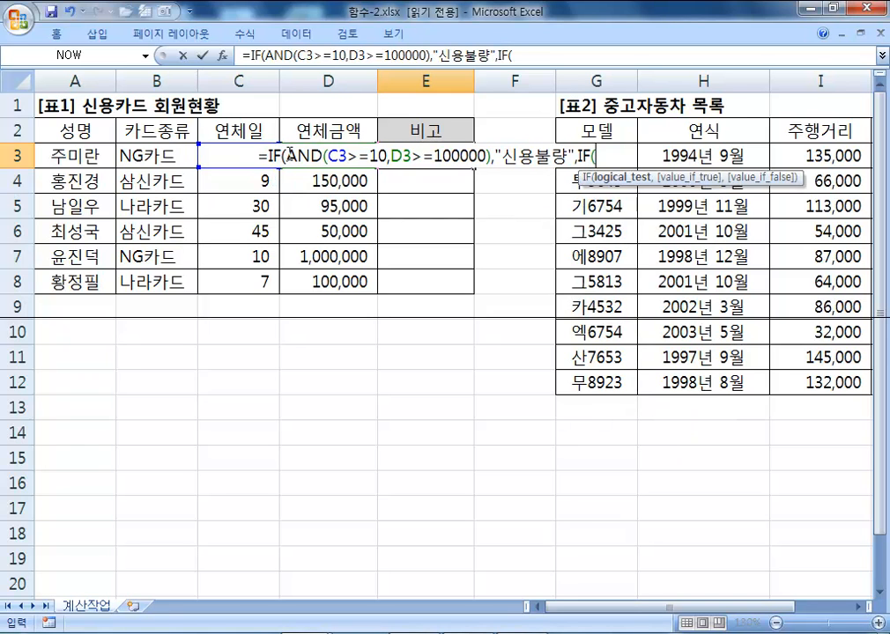
{"action": "type", "text": "ND("}
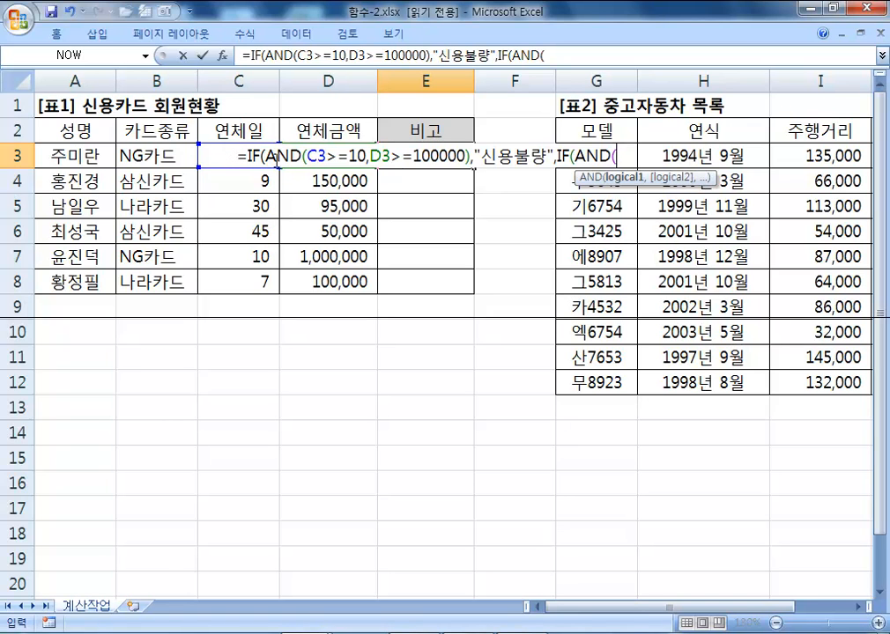
{"action": "type", "text": "C3"}
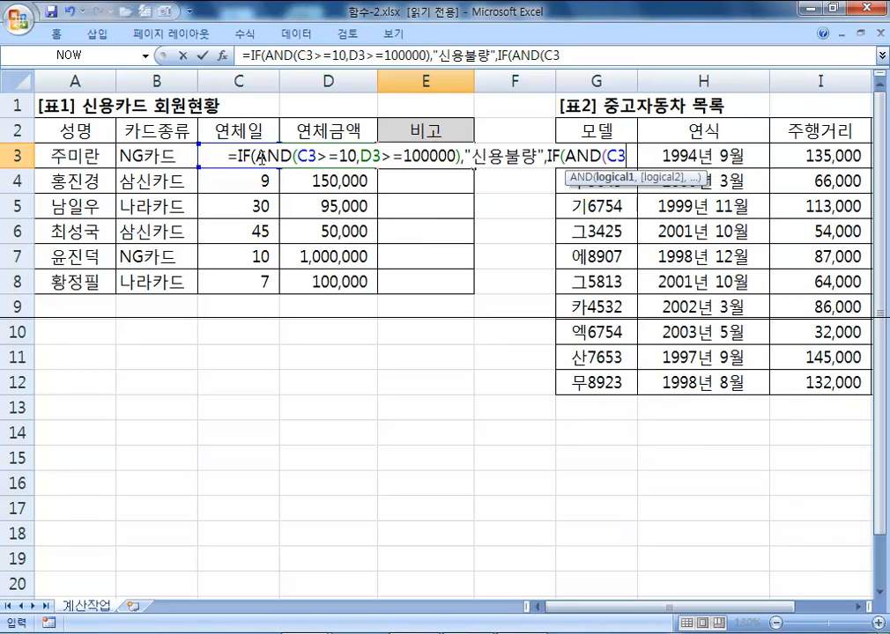
{"action": "key", "text": "BackSpace"}
{"action": "key", "text": "BackSpace"}
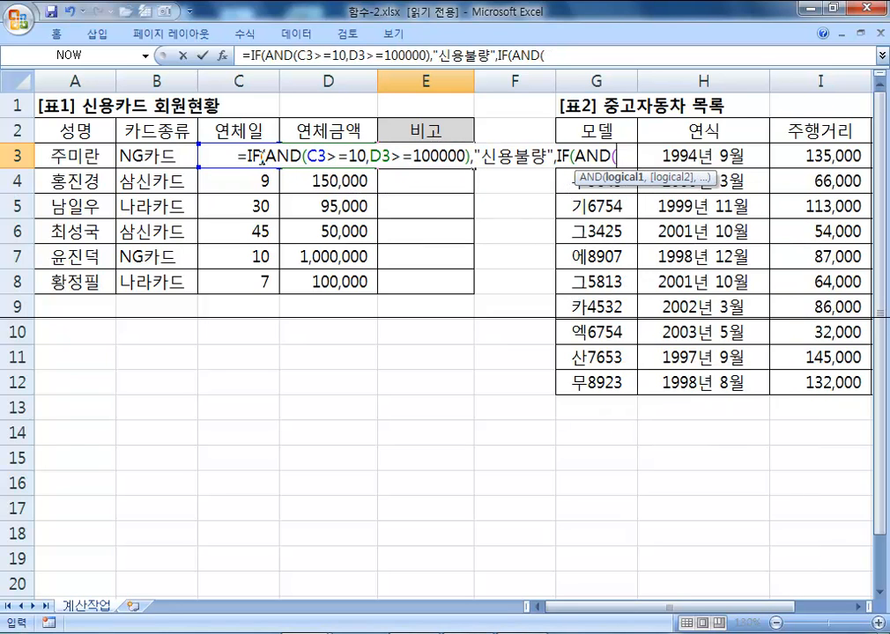
{"action": "left_click", "coordinate": [239, 183]}
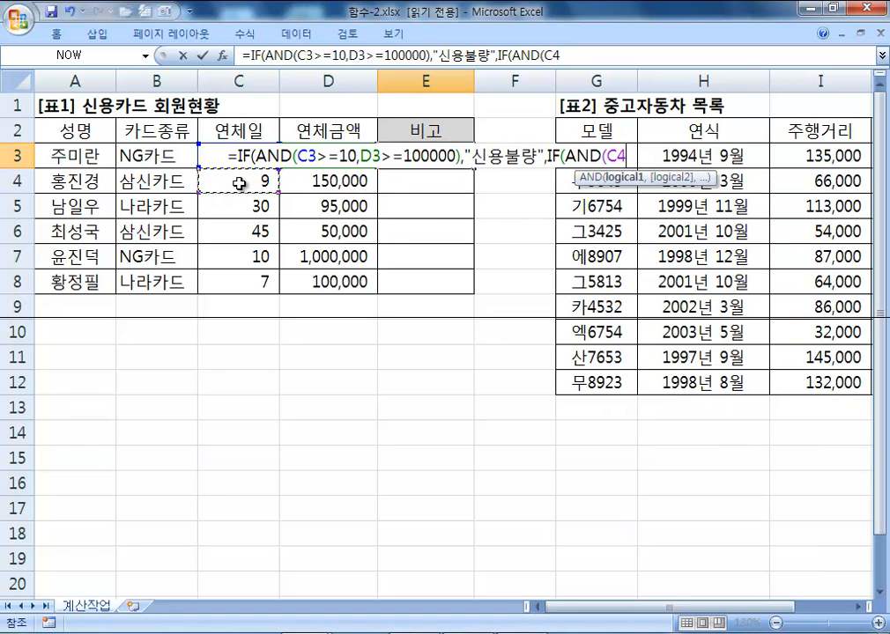
{"action": "key", "text": "Up"}
{"action": "key", "text": "Up"}
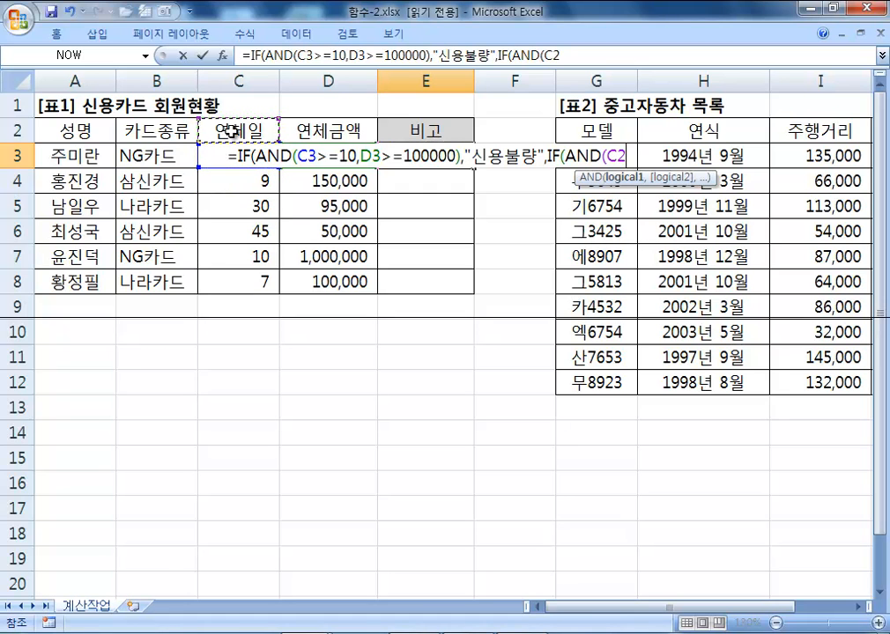
{"action": "key", "text": "Down"}
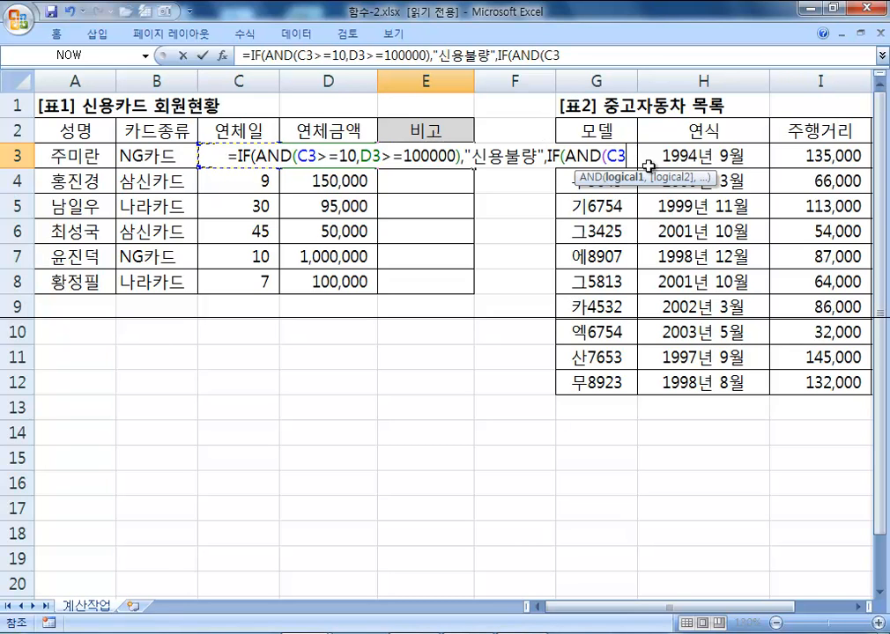
{"action": "type", "text": ">=10,"}
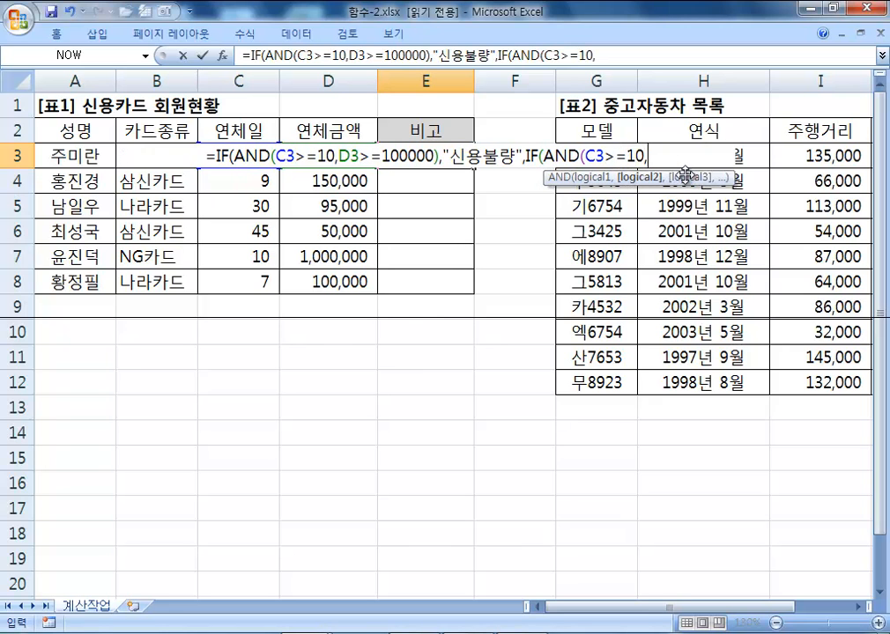
{"action": "type", "text": "D3<100000"}
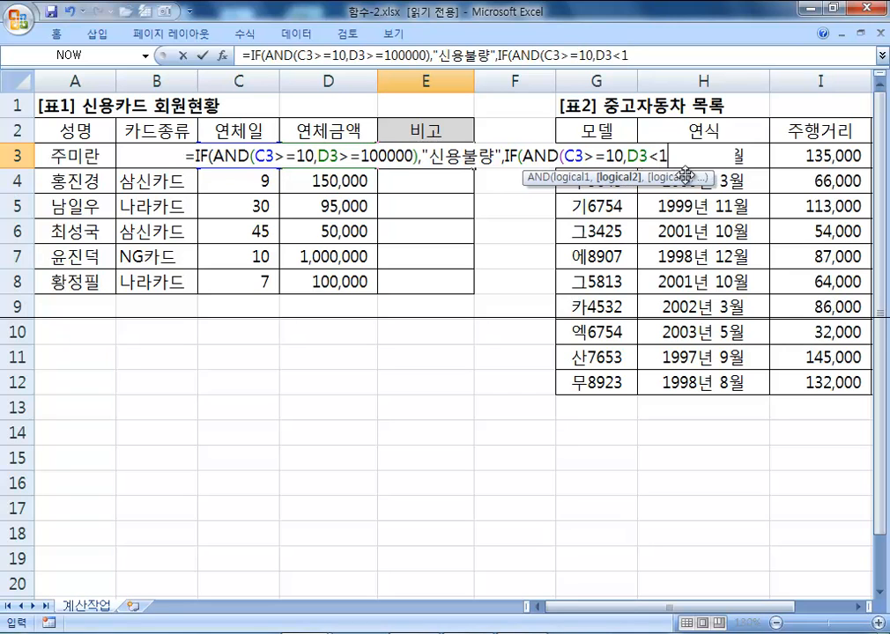
{"action": "type", "text": ")"}
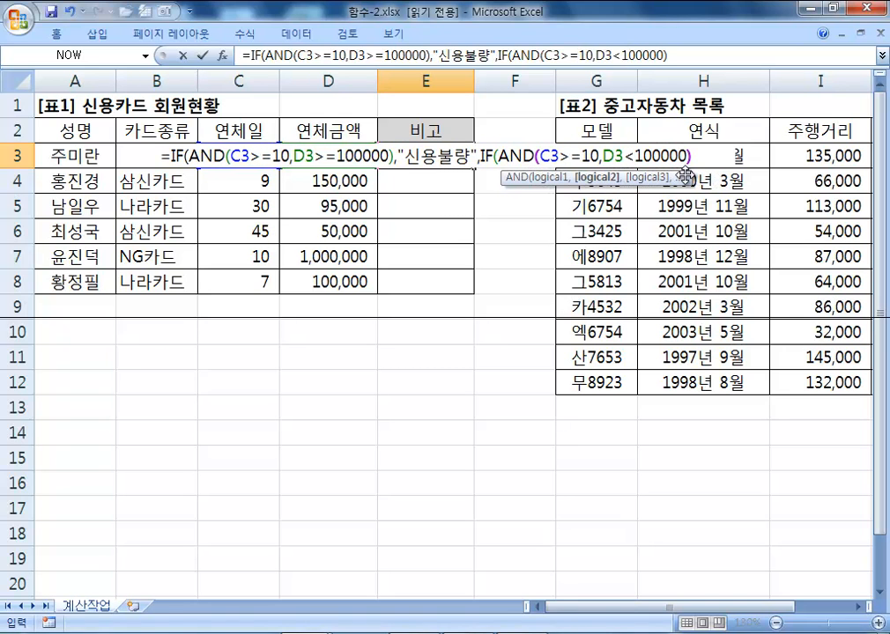
Step: Extend the nested IF in cell E3 with "경고" as its true result and "전화요망" as its false result
{"action": "type", "text": ",\""}
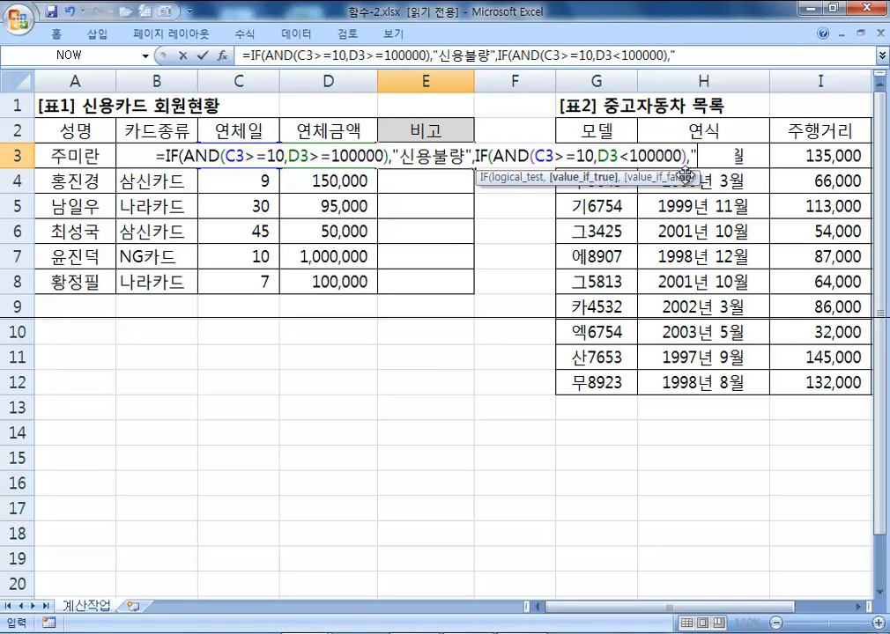
{"action": "type", "text": "경고"}
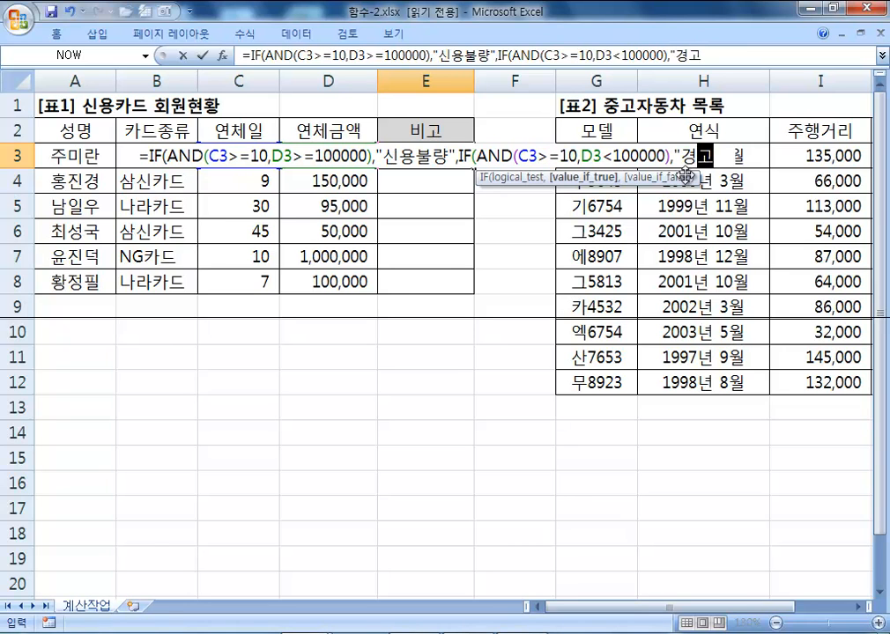
{"action": "type", "text": "\","}
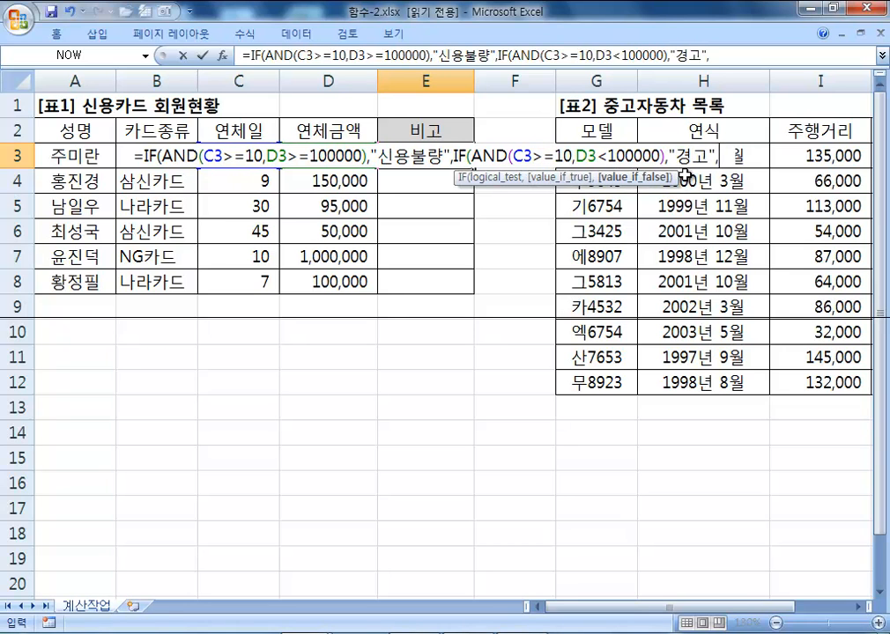
{"action": "type", "text": "\""}
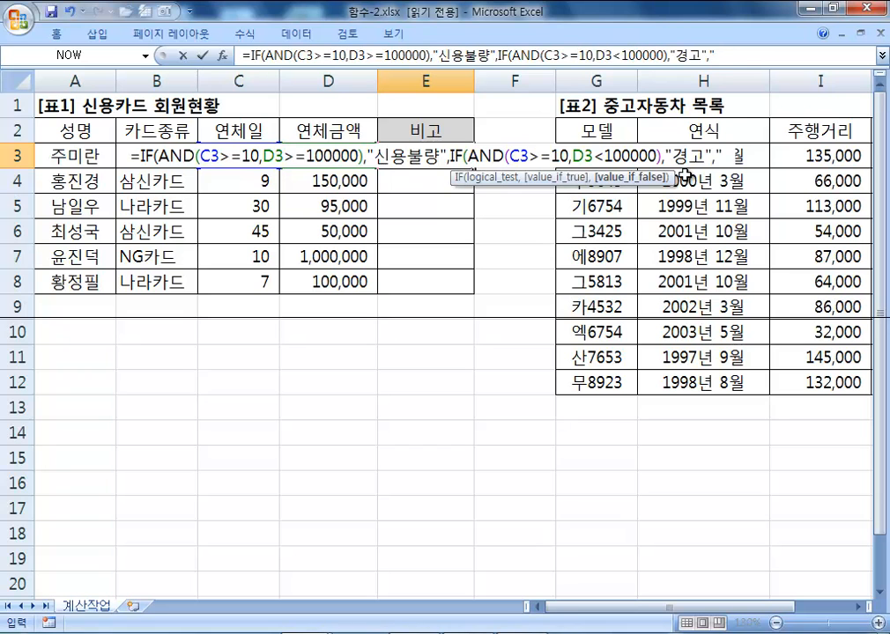
{"action": "type", "text": "전호요망\""}
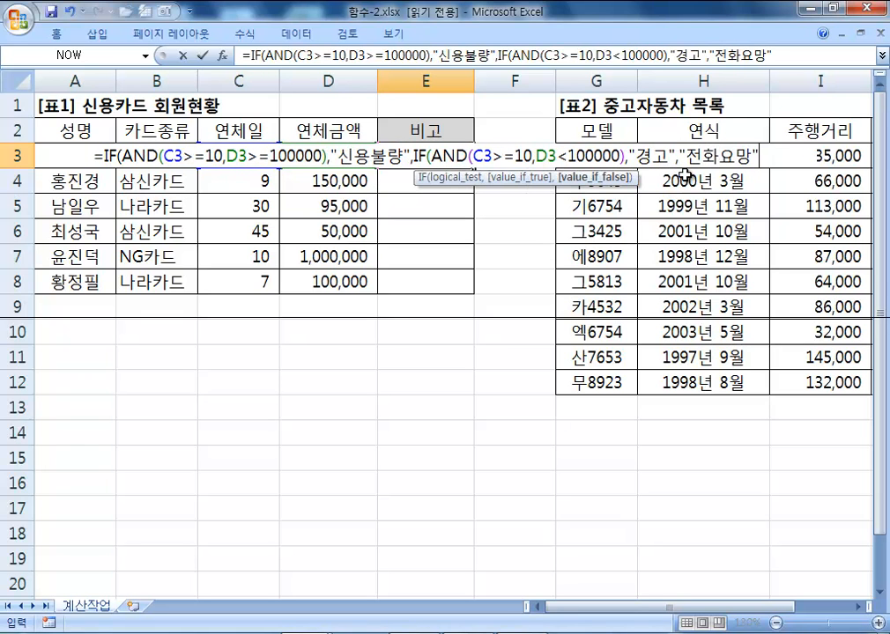
Step: Switch to Notepad and examine how the opening and closing parentheses pair up in the written-out nested IF(AND()) formula
{"action": "key", "text": "alt+Tab"}
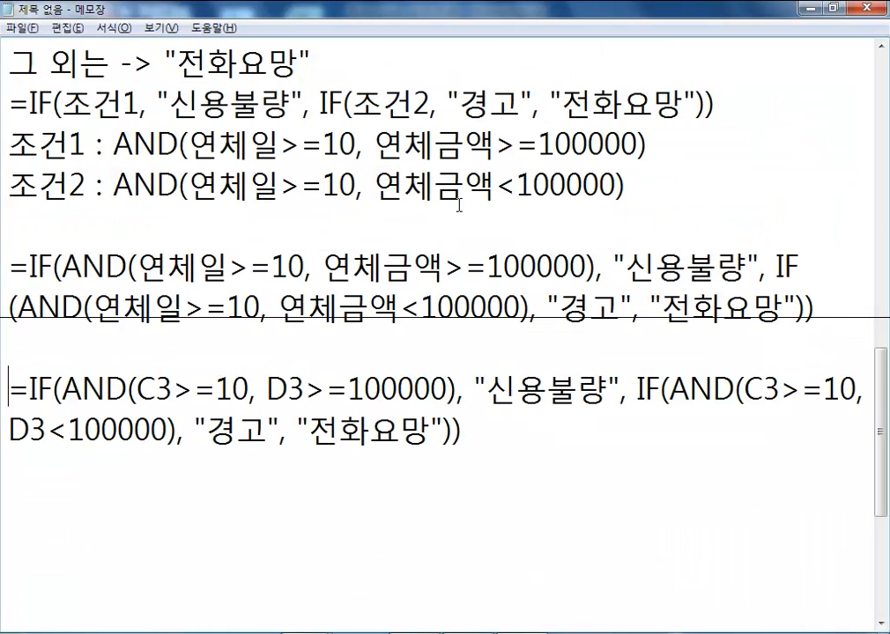
{"action": "left_click_drag", "start_coordinate": [52, 390], "coordinate": [65, 386]}
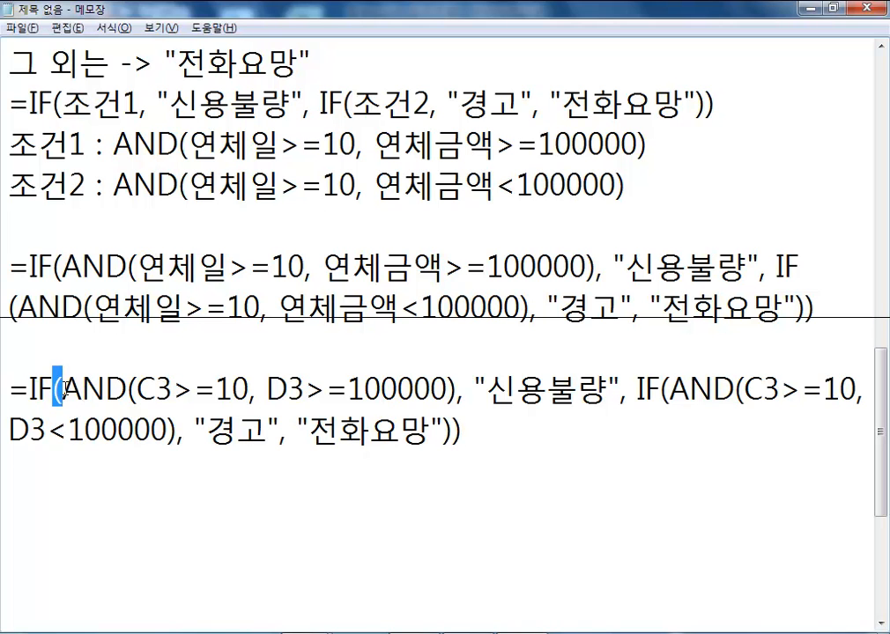
{"action": "left_click_drag", "start_coordinate": [129, 389], "coordinate": [143, 388]}
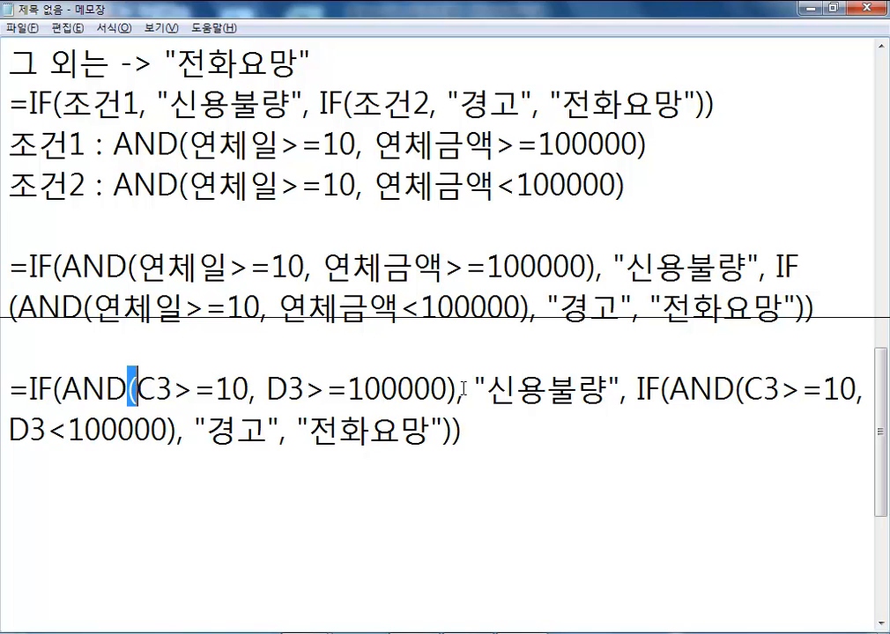
{"action": "left_click_drag", "start_coordinate": [429, 389], "coordinate": [452, 390]}
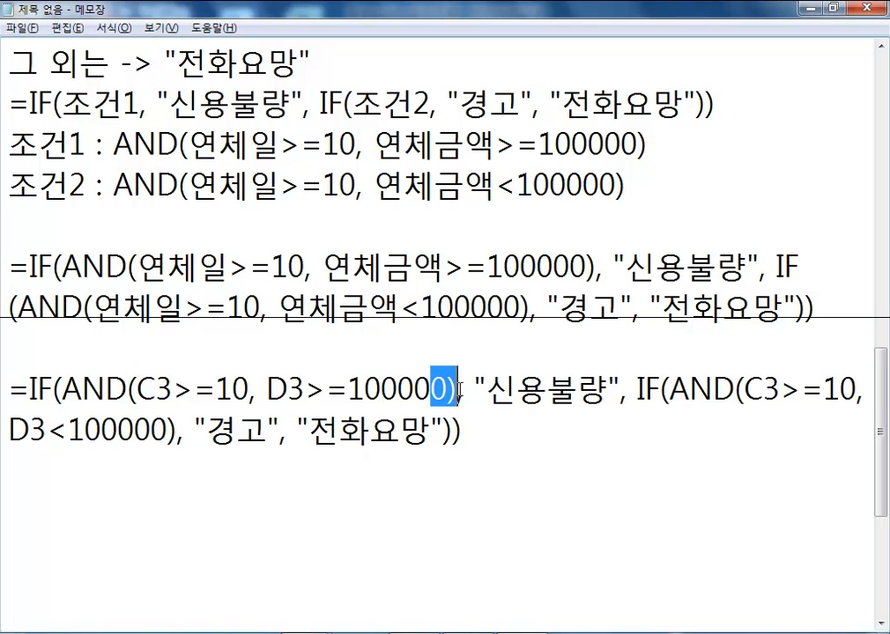
{"action": "left_click_drag", "start_coordinate": [649, 389], "coordinate": [670, 389]}
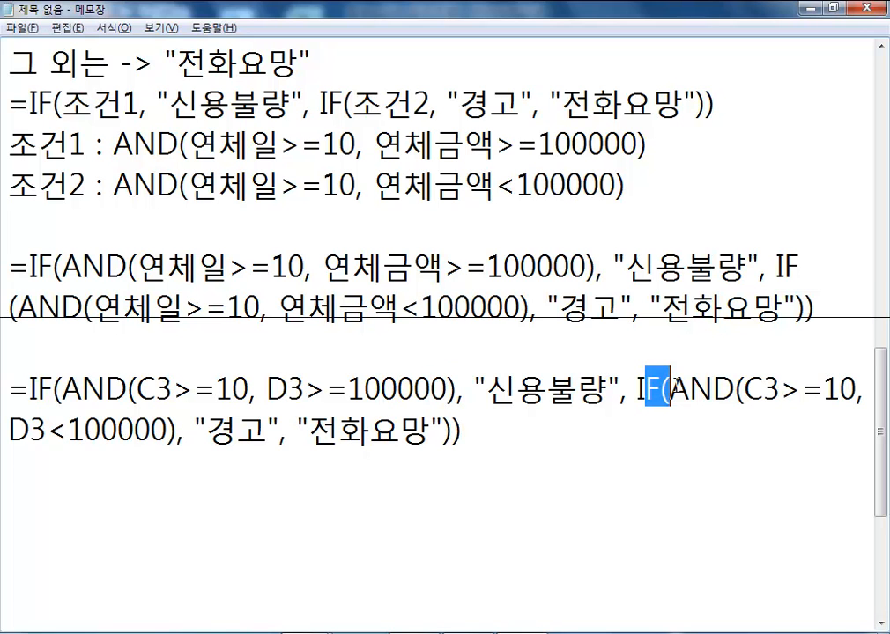
{"action": "left_click_drag", "start_coordinate": [737, 389], "coordinate": [745, 390]}
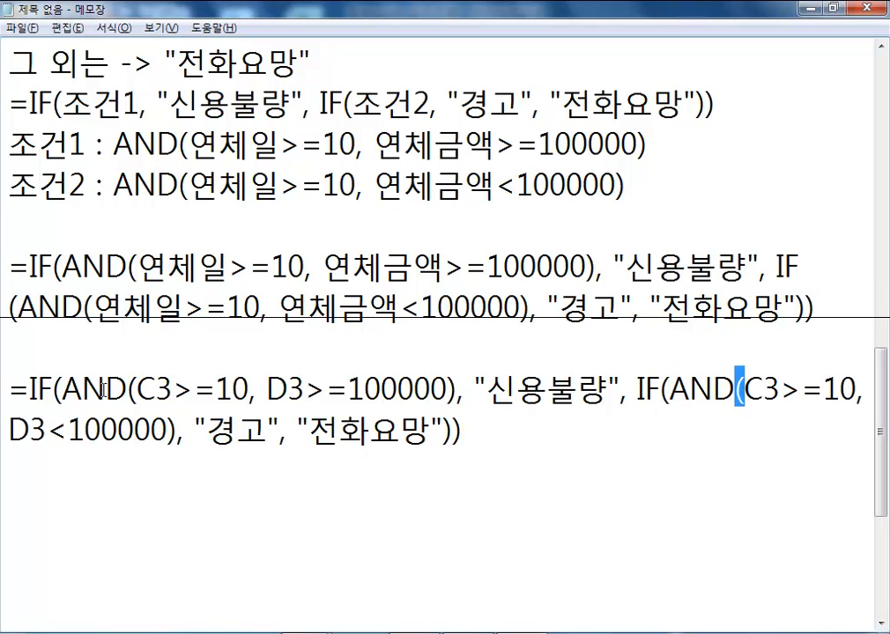
{"action": "left_click_drag", "start_coordinate": [166, 430], "coordinate": [185, 431]}
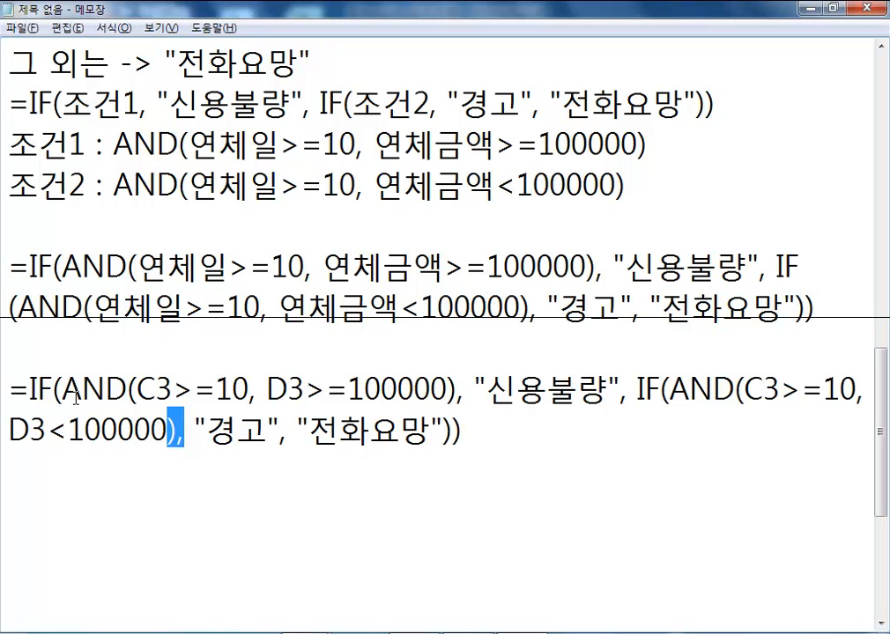
{"action": "left_click_drag", "start_coordinate": [54, 389], "coordinate": [65, 389]}
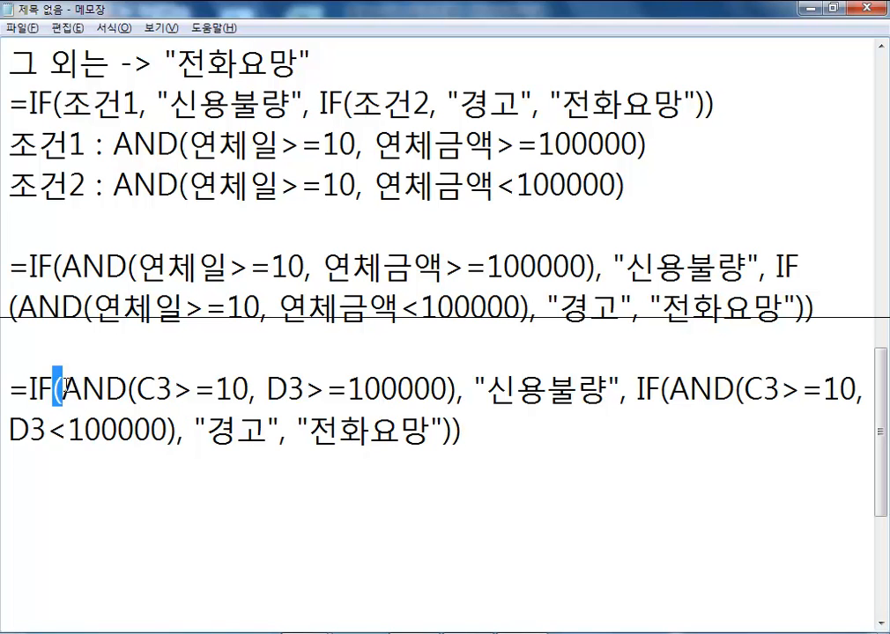
{"action": "left_click_drag", "start_coordinate": [131, 390], "coordinate": [139, 389]}
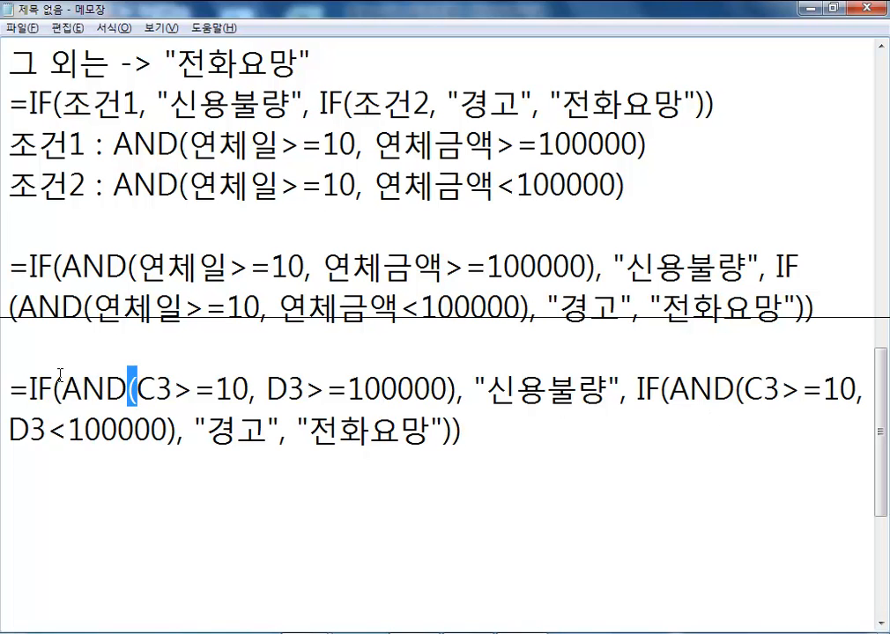
{"action": "left_click", "coordinate": [475, 427]}
Step: Switch back to Excel and commit the E3 formula, accepting the proposed correction that adds the missing closing parenthesis
{"action": "key", "text": "alt+Tab"}
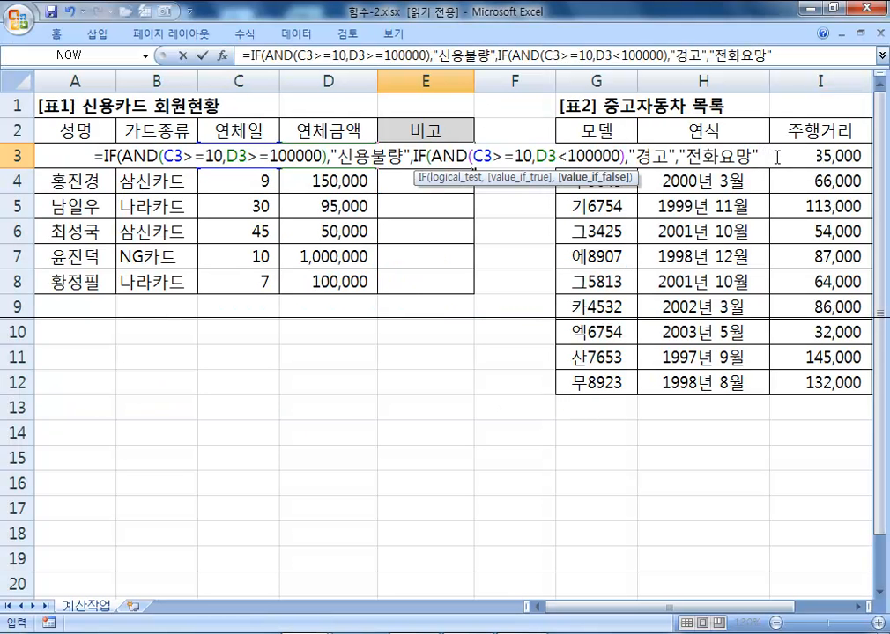
{"action": "key", "text": "Return"}
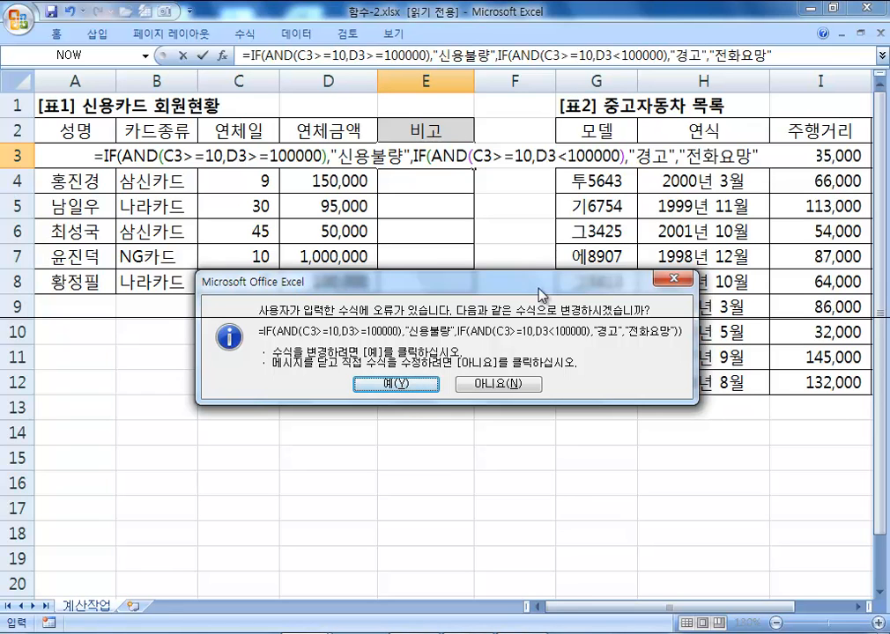
{"action": "left_click", "coordinate": [395, 385]}
Step: Fill the E3 formula down the 비고 column through E8 and reselect E3
{"action": "left_click", "coordinate": [418, 156]}
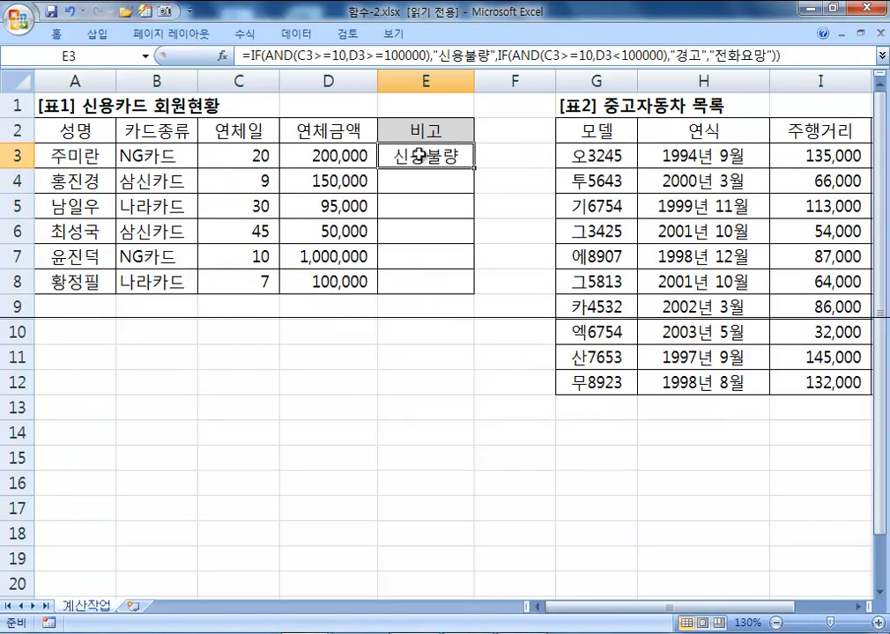
{"action": "left_click_drag", "start_coordinate": [474, 169], "coordinate": [473, 296]}
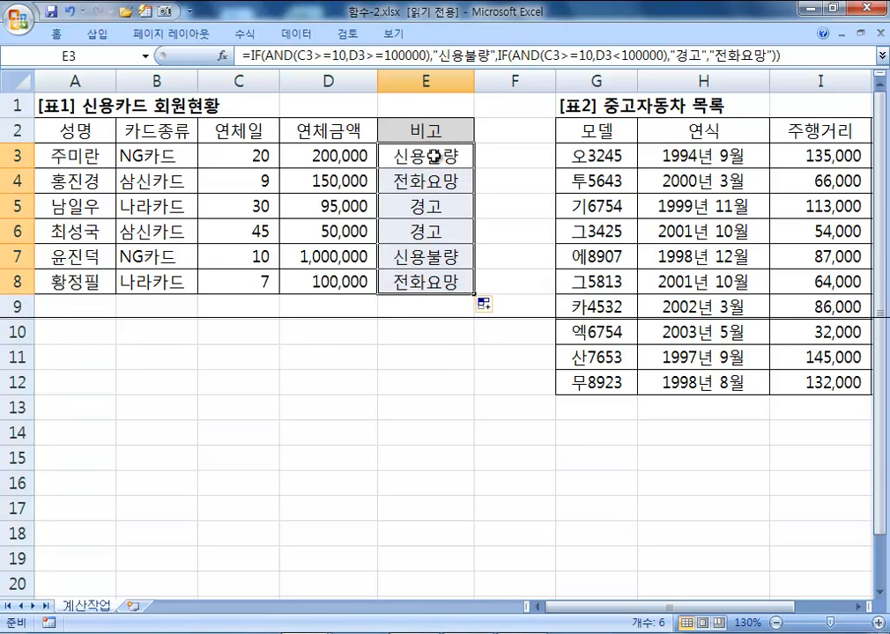
{"action": "left_click", "coordinate": [433, 155]}
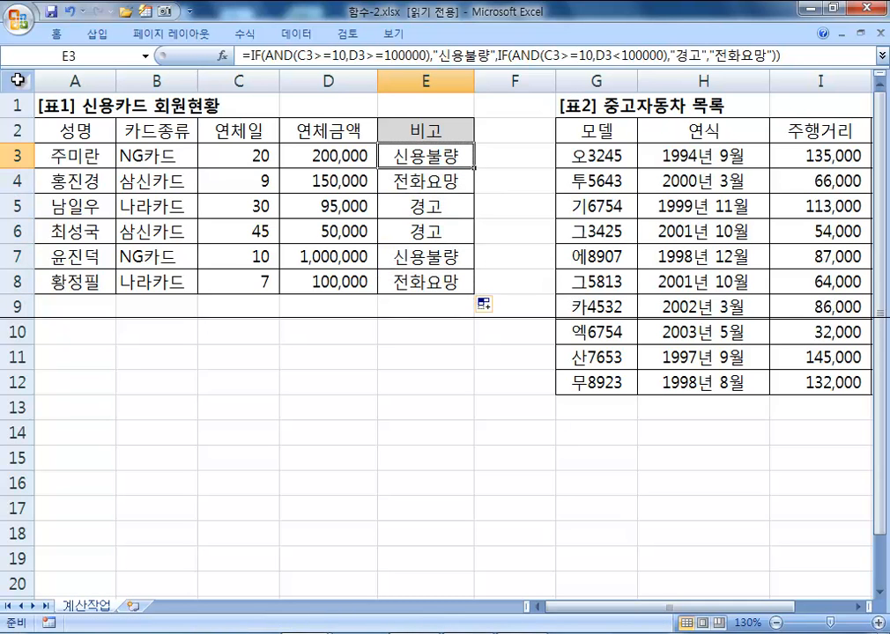
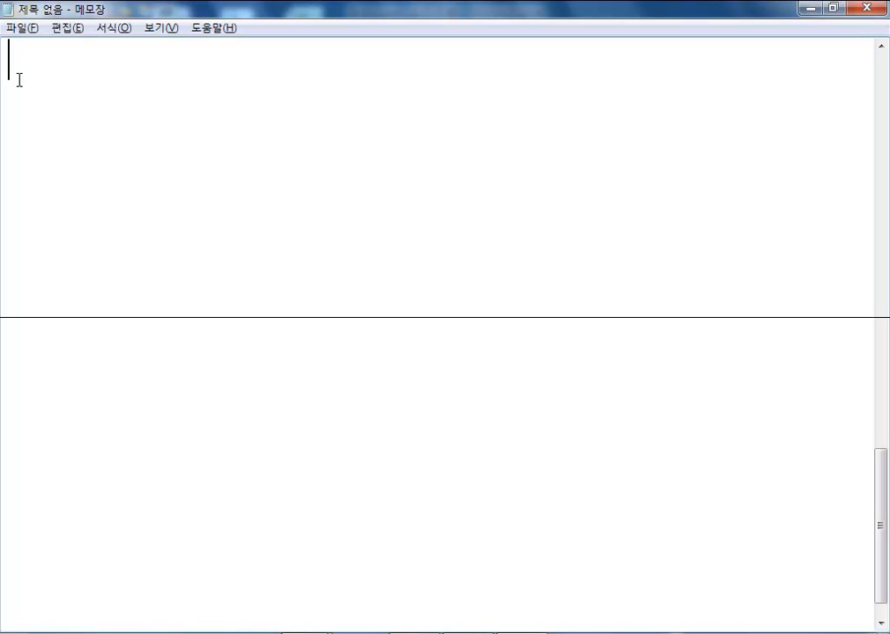
Step: Write the example line =LEFT("컴퓨터활용능력",3) : 컴퓨터 in the blank area of the Notepad notes
{"action": "type", "text": "=LEFT("}
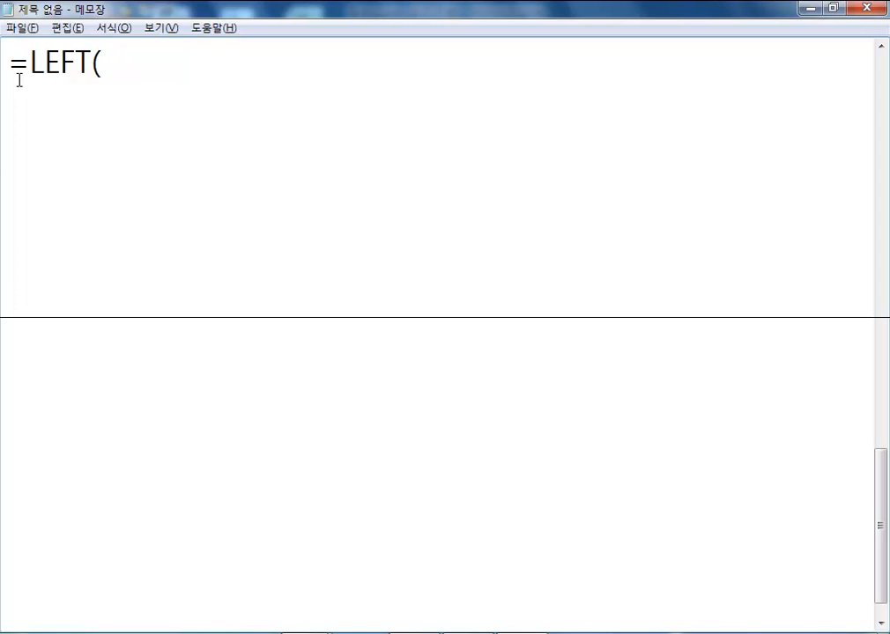
{"action": "type", "text": "\"컴퓨"}
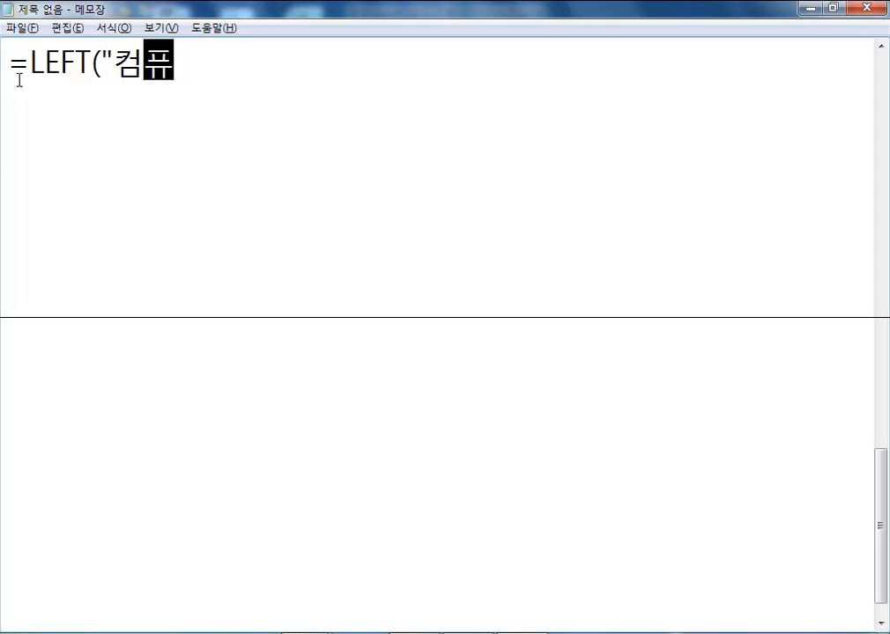
{"action": "type", "text": "터활용능력:"}
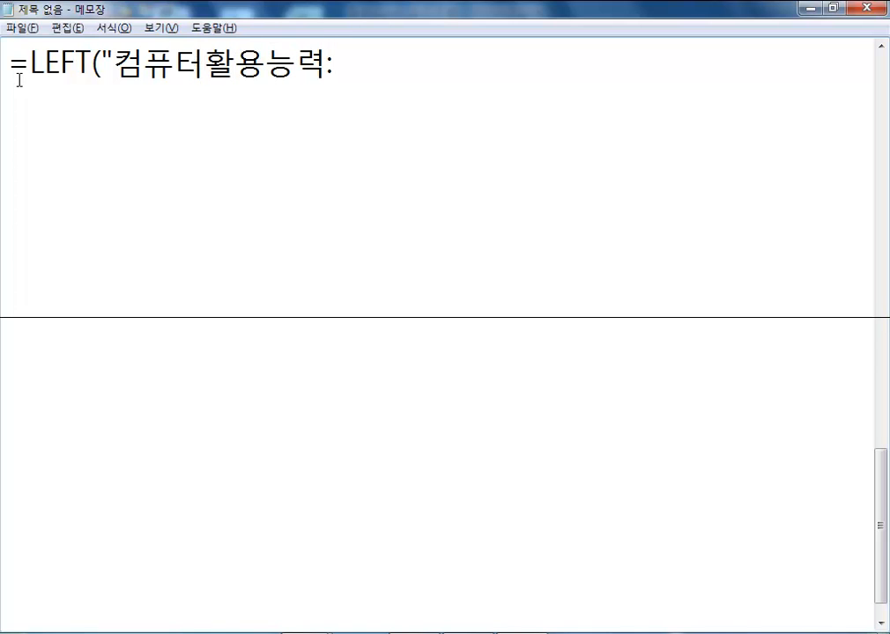
{"action": "key", "text": "BackSpace"}
{"action": "type", "text": "\",3)"}
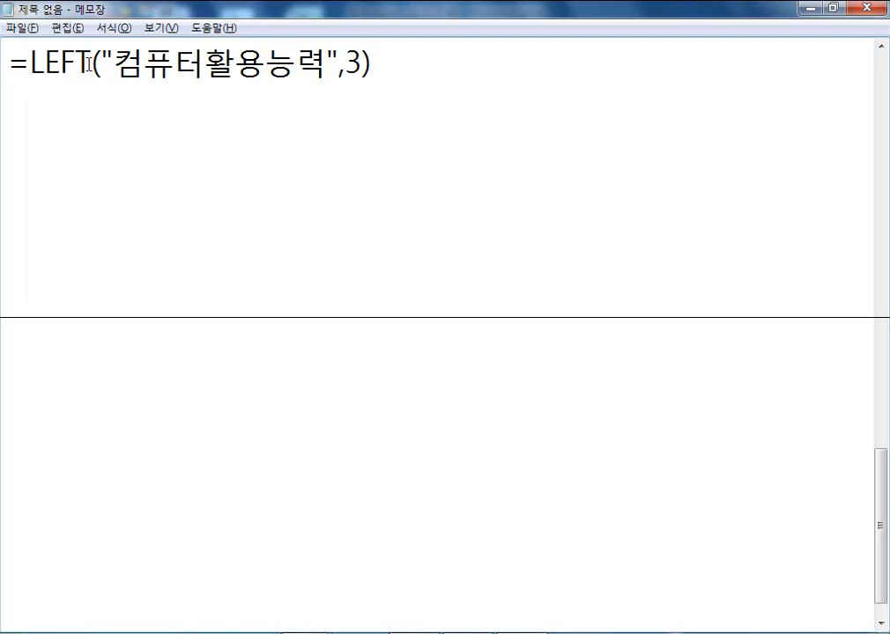
{"action": "left_click_drag", "start_coordinate": [100, 61], "coordinate": [339, 63]}
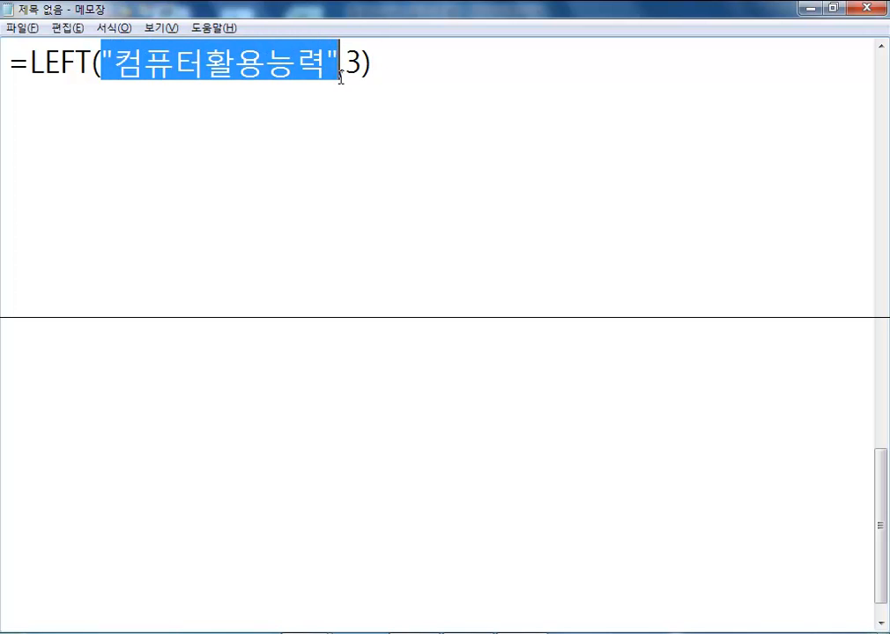
{"action": "left_click", "coordinate": [423, 76]}
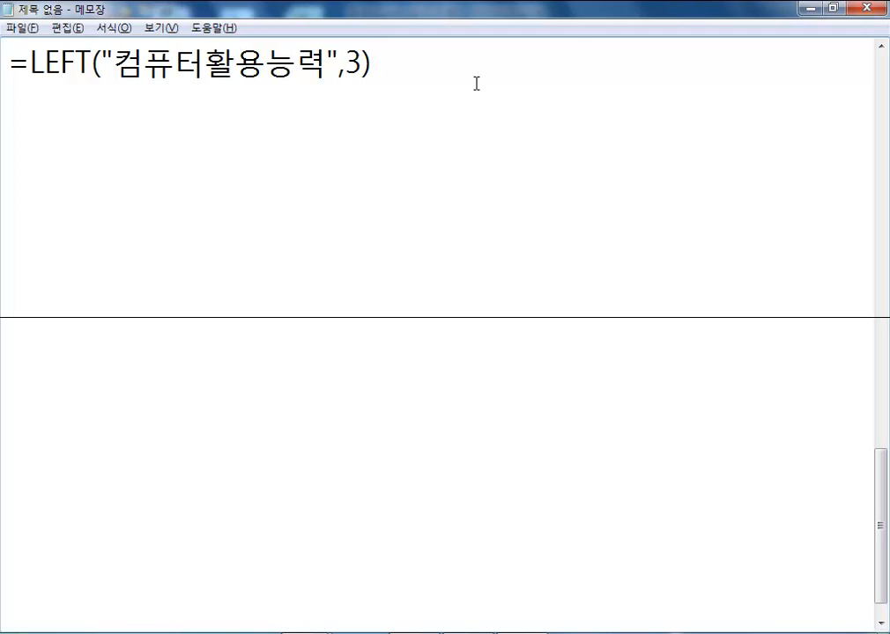
{"action": "type", "text": ": "}
{"action": "type", "text": "컴퓨터"}
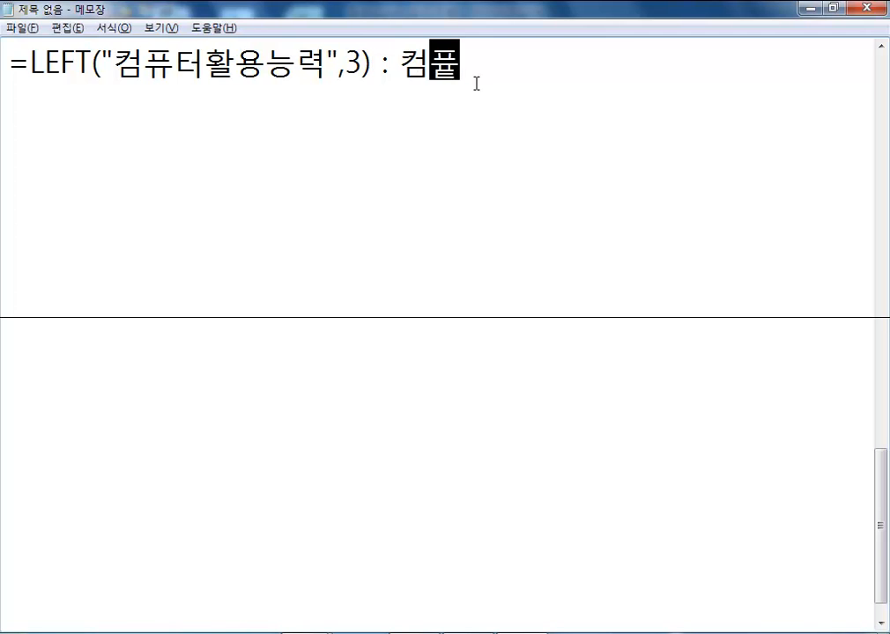
{"action": "key", "text": "Return"}
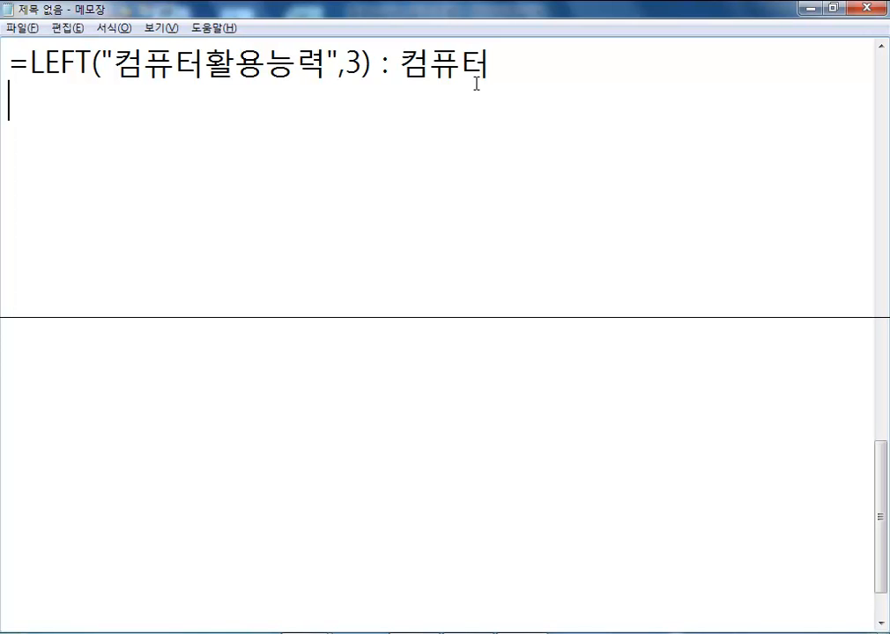
Step: Add the example line =RIGHT("컴퓨터활용능력",2) : 능력 below the LEFT example and start a new line
{"action": "type", "text": "=RIGHT(\"컴퓨터활용능려ㄱ\","}
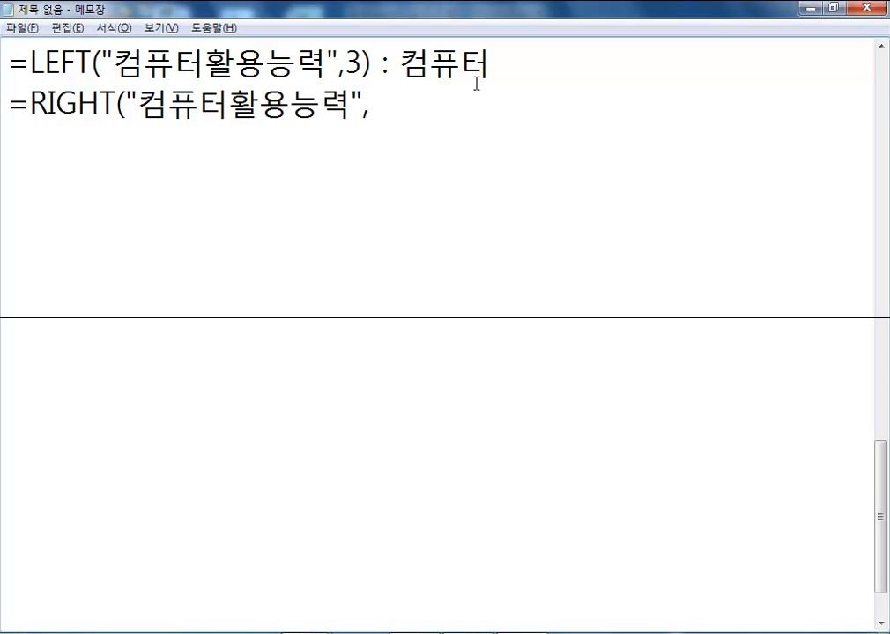
{"action": "type", "text": "2) : 능력"}
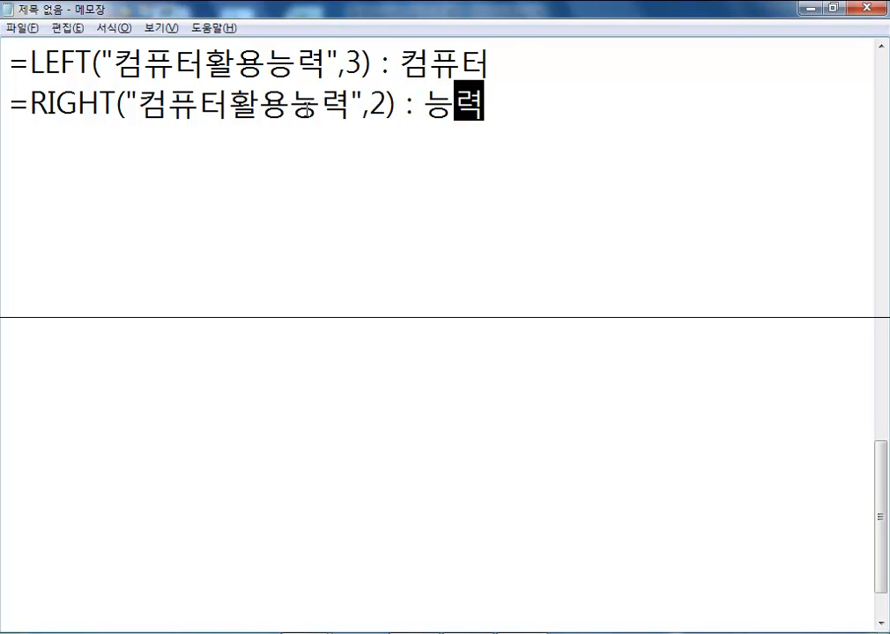
{"action": "left_click_drag", "start_coordinate": [291, 108], "coordinate": [351, 104]}
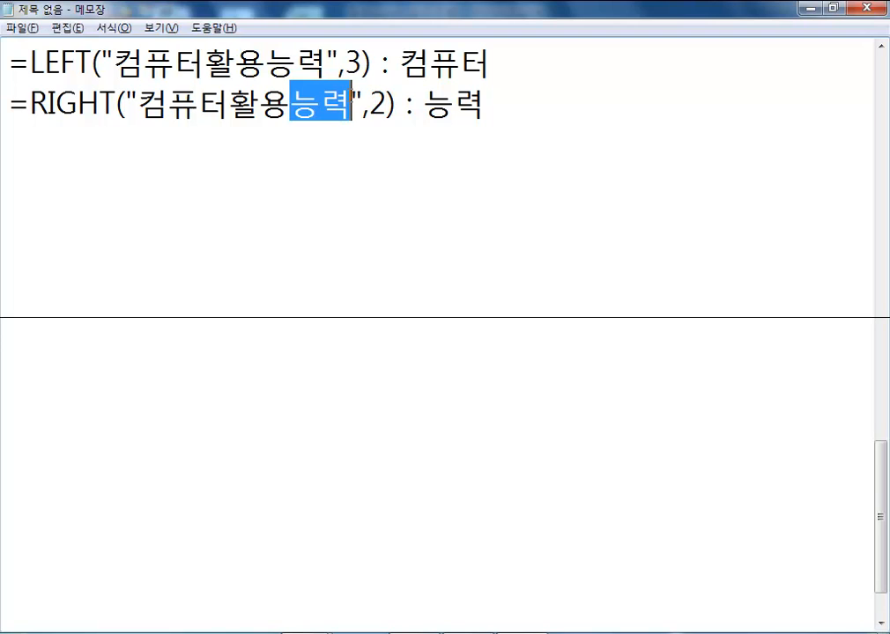
{"action": "left_click", "coordinate": [508, 104]}
{"action": "key", "text": "Return"}
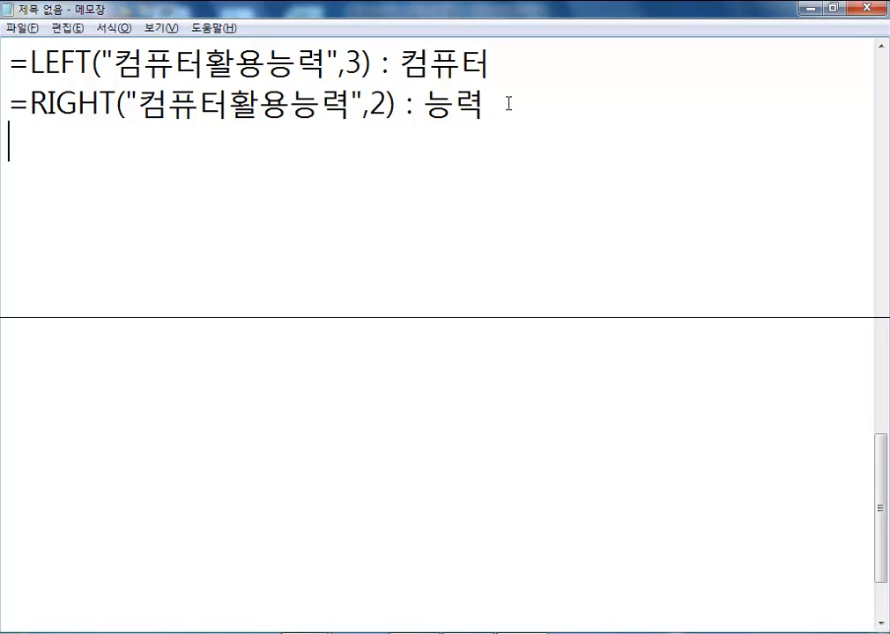
Step: Add the example line =MID("컴퓨터활용능력",4,2) : 활용 below the RIGHT example
{"action": "type", "text": "=MID("}
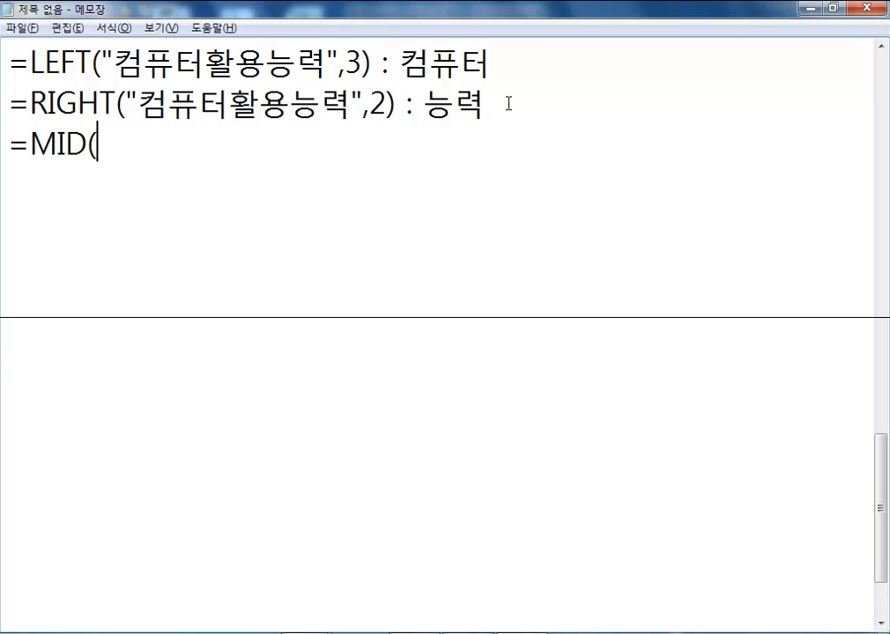
{"action": "type", "text": "\"컴퓨터"}
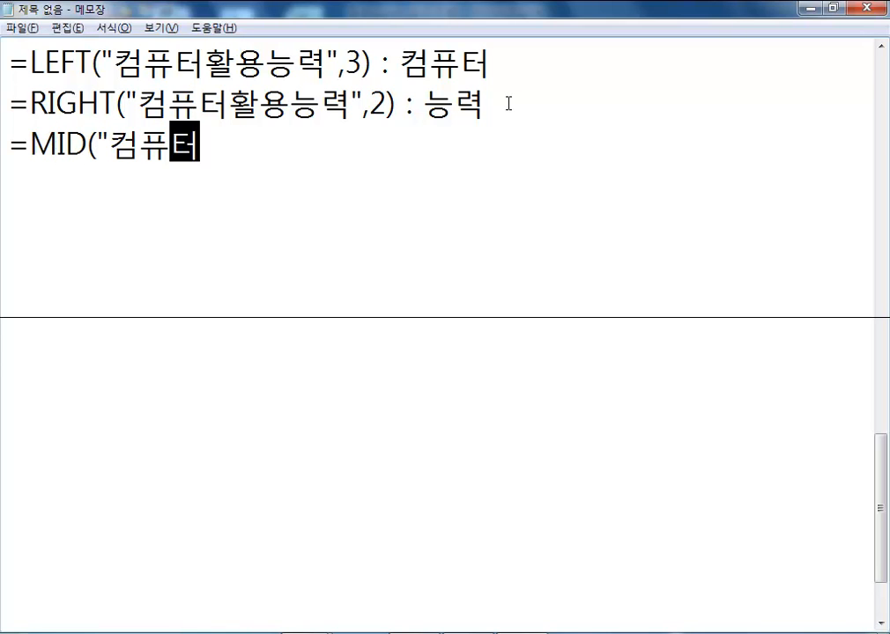
{"action": "type", "text": "활용능력\""}
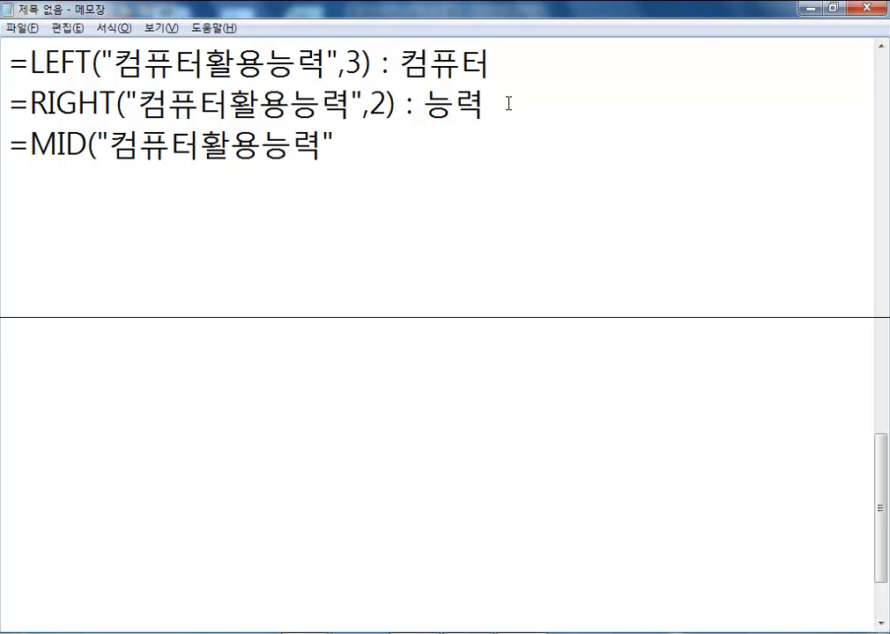
{"action": "type", "text": ","}
{"action": "type", "text": "4,2"}
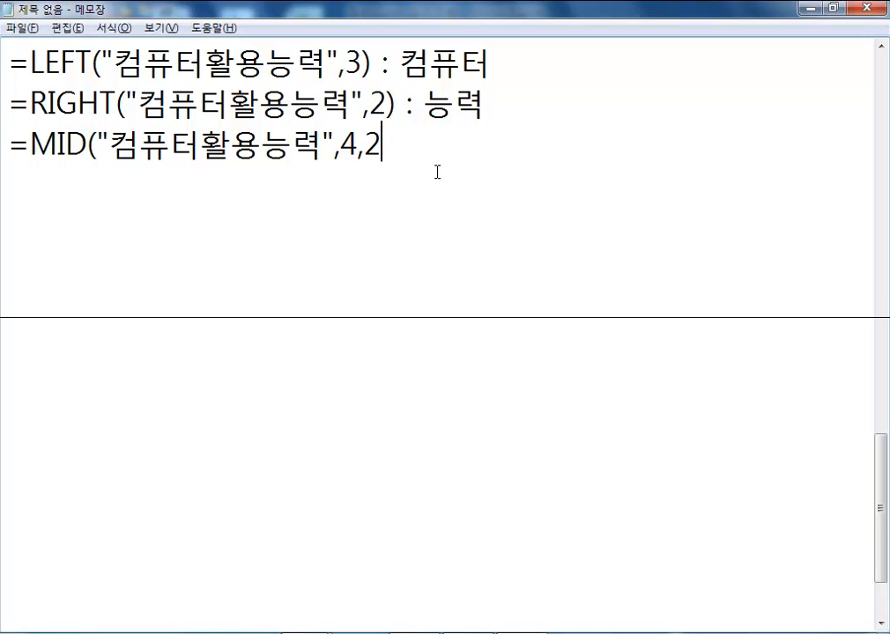
{"action": "type", "text": ") : 활"}
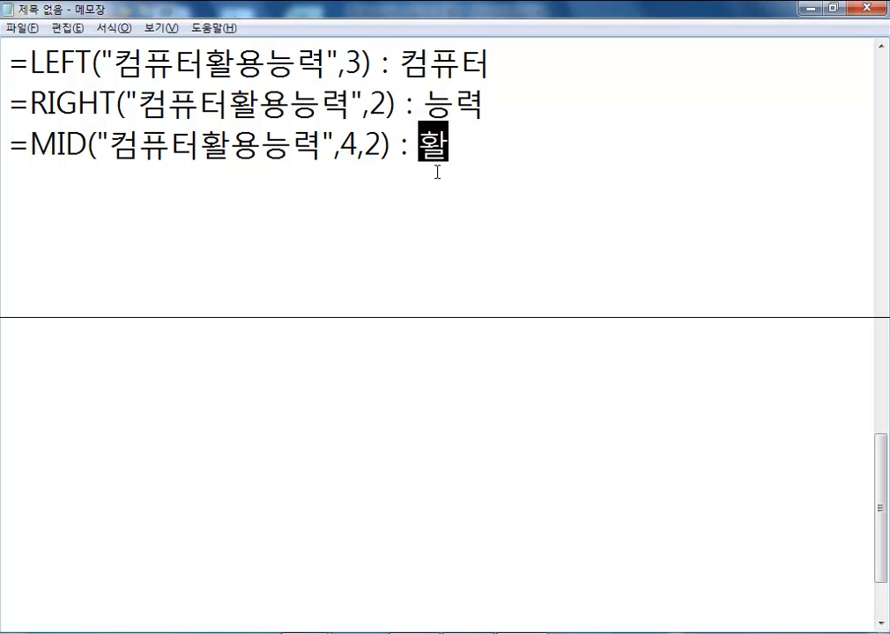
{"action": "type", "text": "용"}
{"action": "key", "text": "Return"}
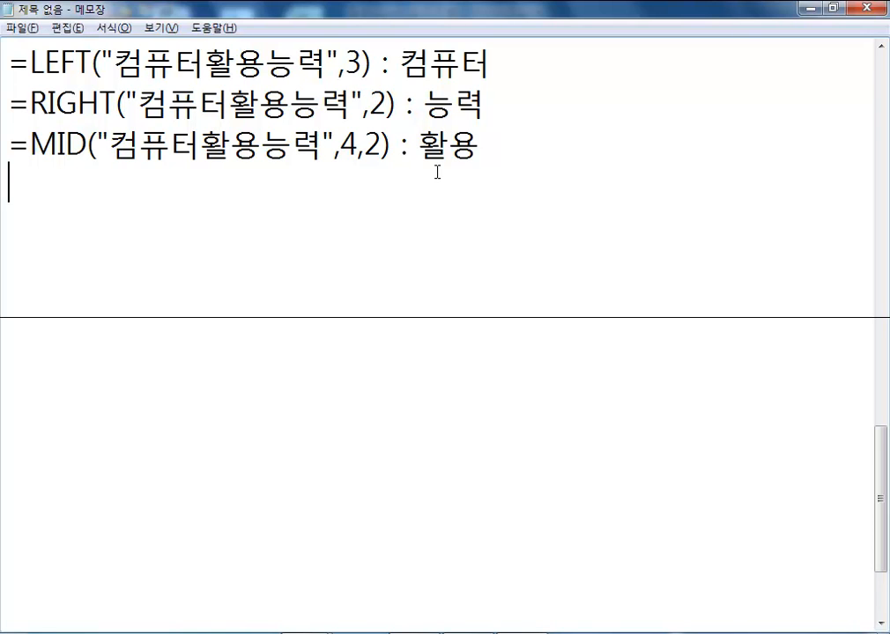
Step: Leave a blank line below the MID example and enter a sample resident registration number with its last six digits masked by asterisks
{"action": "key", "text": "Return"}
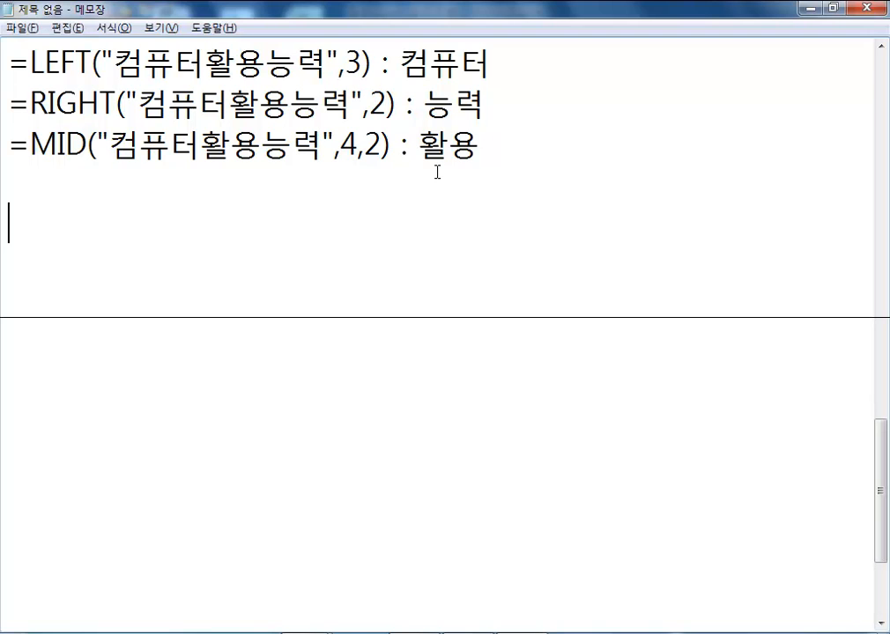
{"action": "type", "text": "700"}
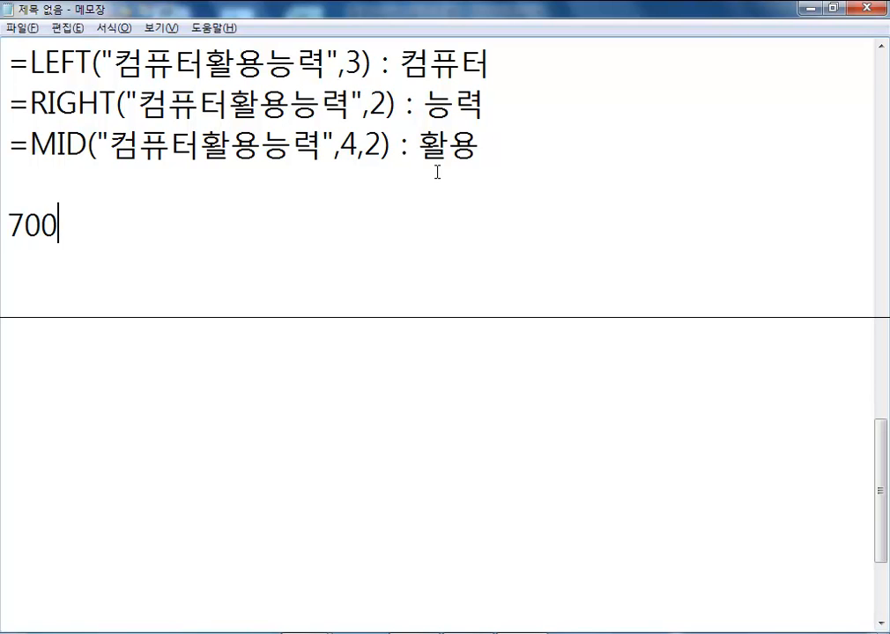
{"action": "type", "text": "507"}
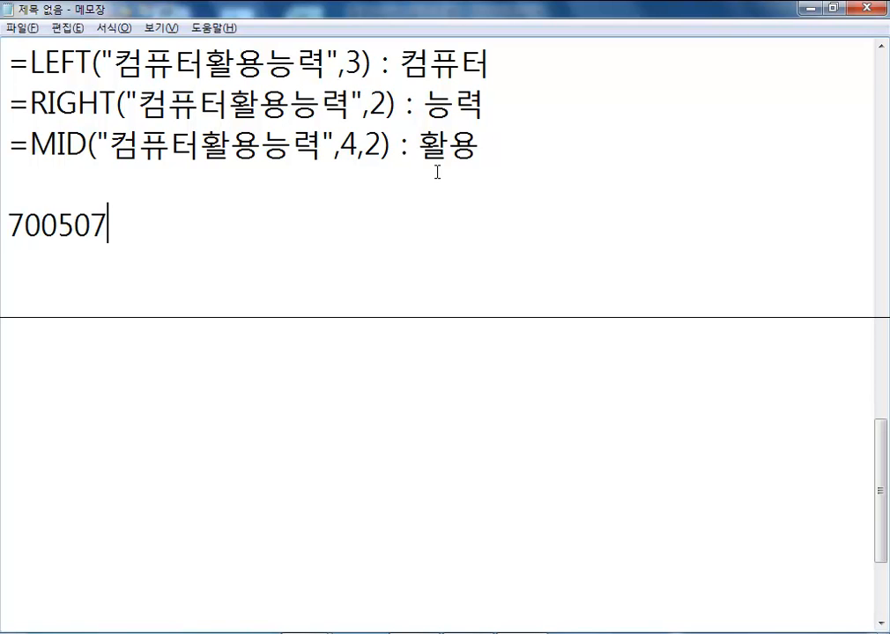
{"action": "type", "text": "-1******"}
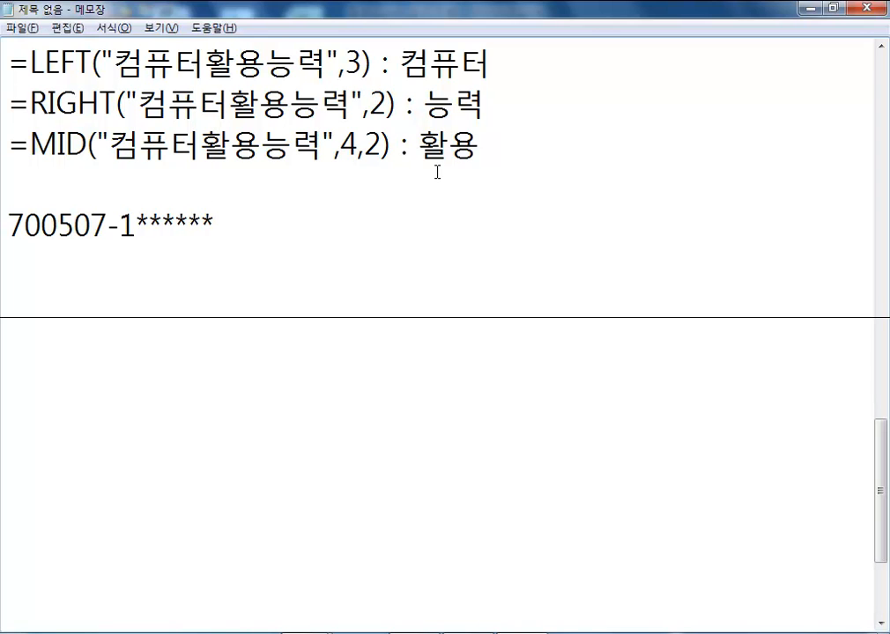
Step: Label the sample resident number with the text 주민번호, 성별을 확인, 나이계산, 생년월일 and start a new line
{"action": "type", "text": " WNAL"}
{"action": "key", "text": "BackSpace"}
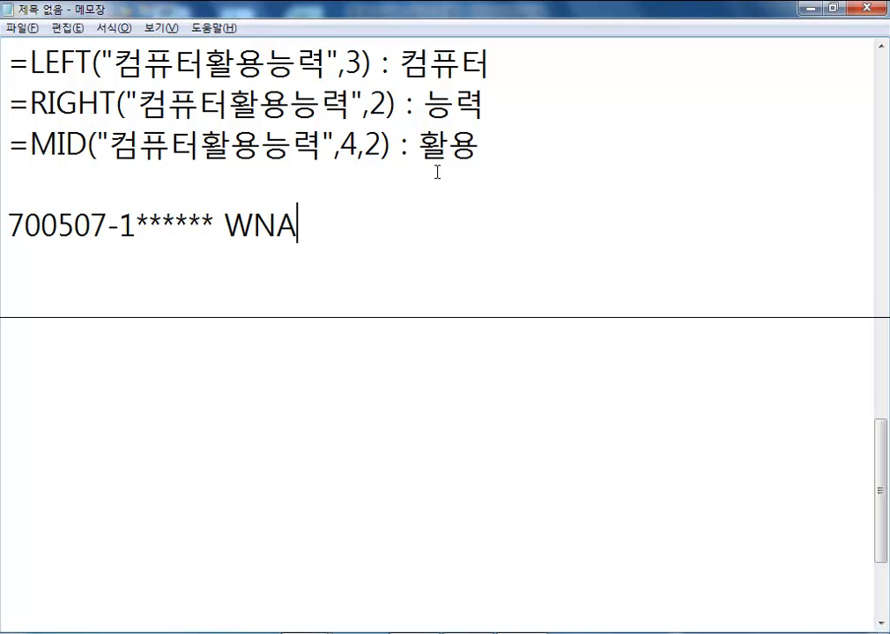
{"action": "key", "text": "BackSpace"}
{"action": "key", "text": "BackSpace"}
{"action": "key", "text": "BackSpace"}
{"action": "key", "text": "Hangul"}
{"action": "type", "text": "주민번호, 성별"}
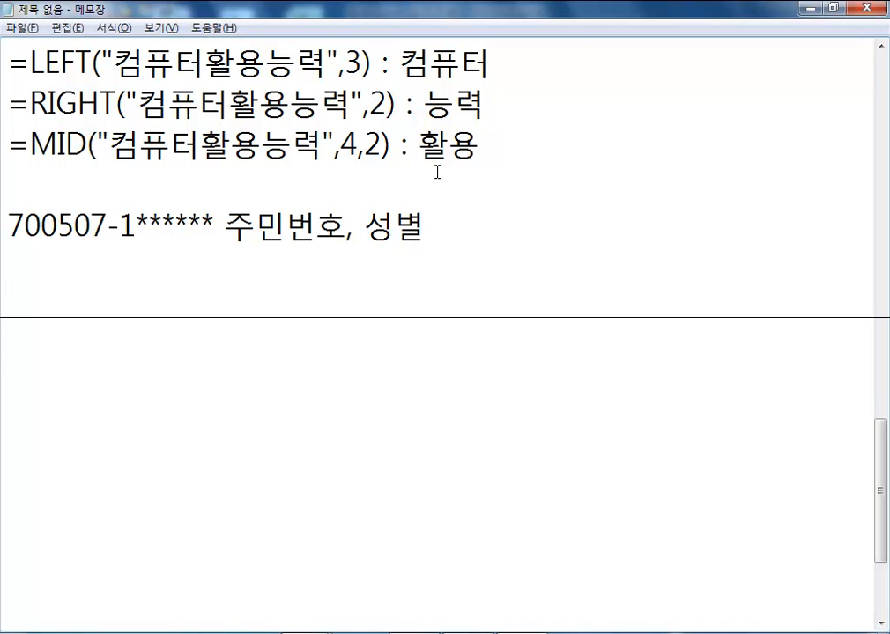
{"action": "type", "text": "을 확ㅇ"}
{"action": "type", "text": "인, "}
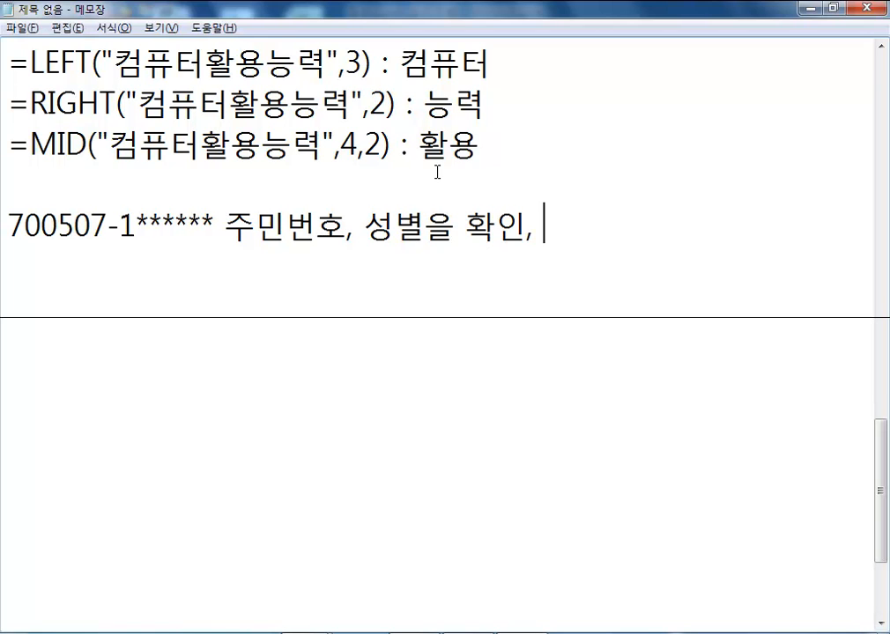
{"action": "type", "text": "나이계산"}
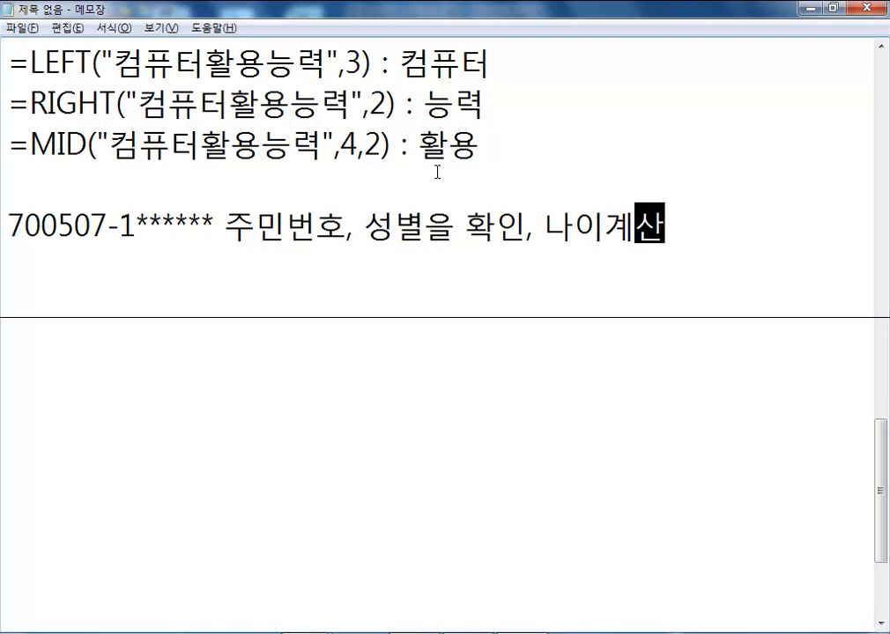
{"action": "type", "text": ","}
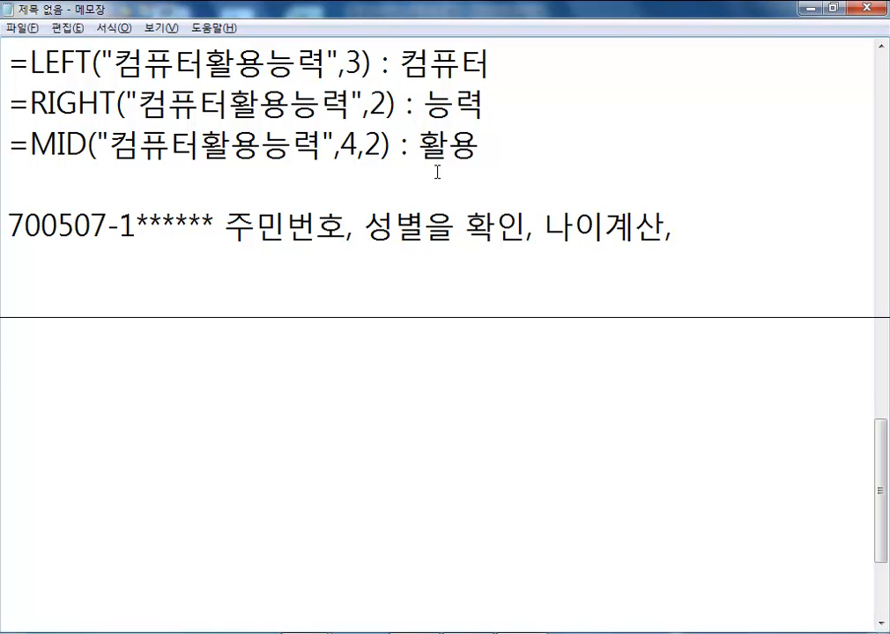
{"action": "type", "text": " 생녀년월일"}
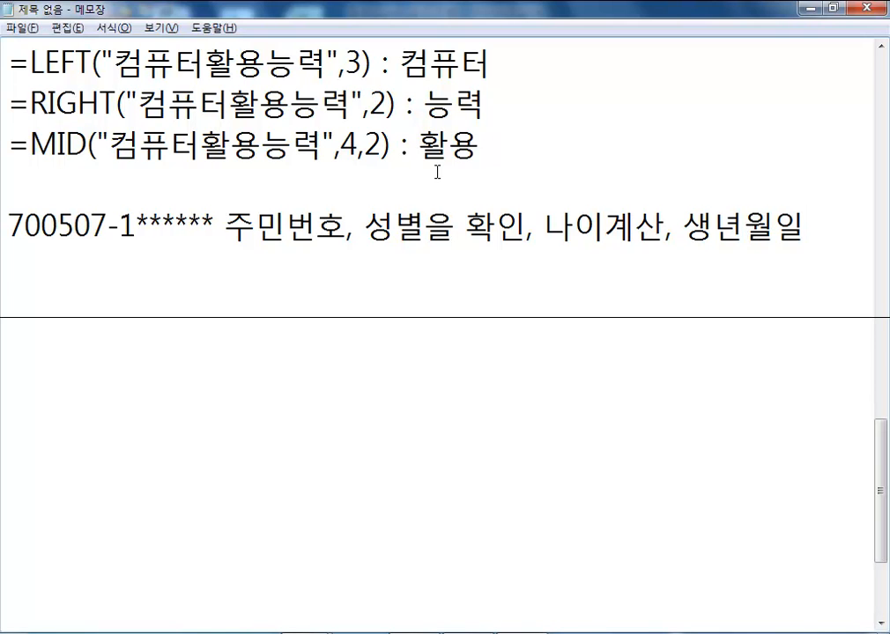
{"action": "key", "text": "Return"}
Step: Highlight the gender digit of the sample number, and write 우리나라 성별코드 : 9,0,1,2,3,4,5,6 on the line below
{"action": "left_click_drag", "start_coordinate": [119, 228], "coordinate": [137, 228]}
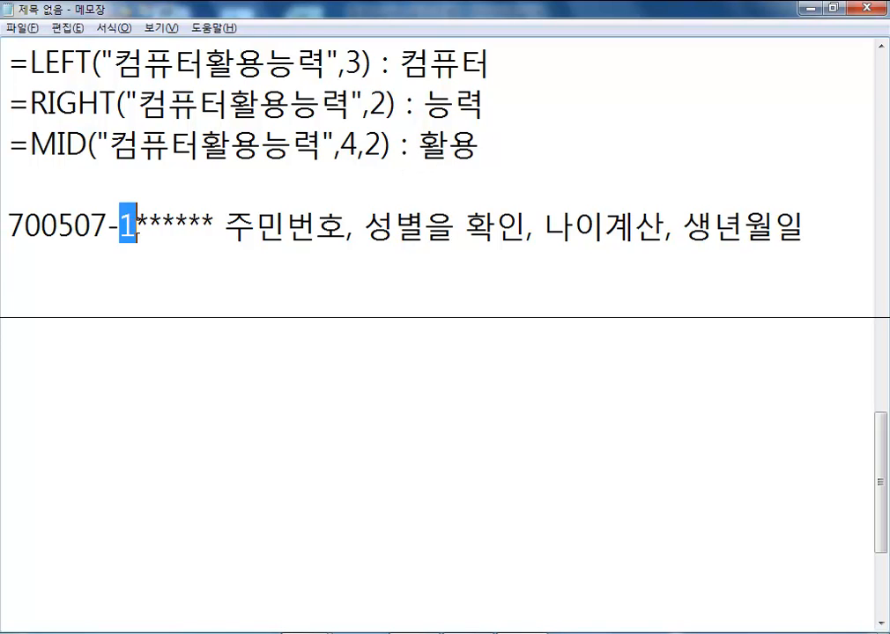
{"action": "left_click", "coordinate": [145, 264]}
{"action": "type", "text": "우리나라 성ㅂ"}
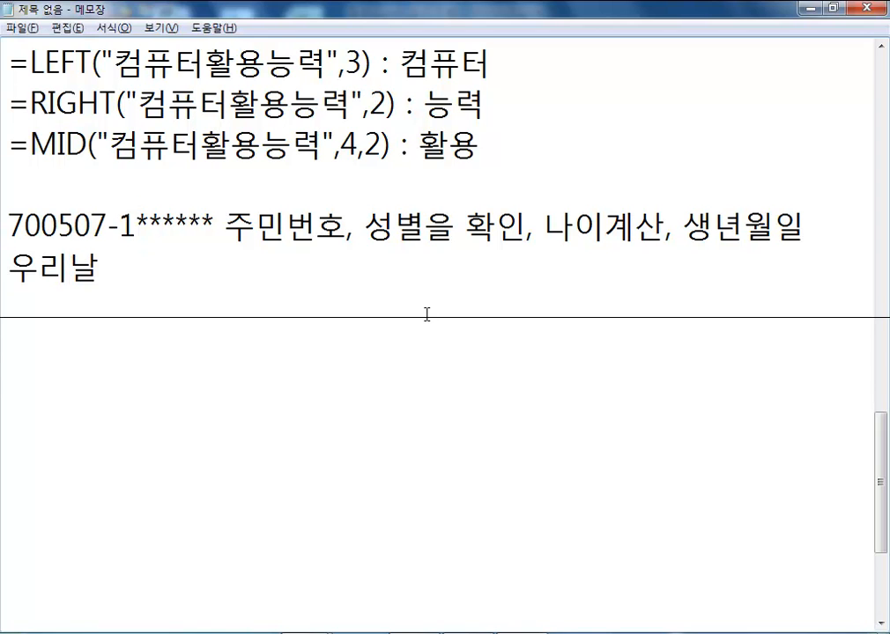
{"action": "type", "text": "별코드"}
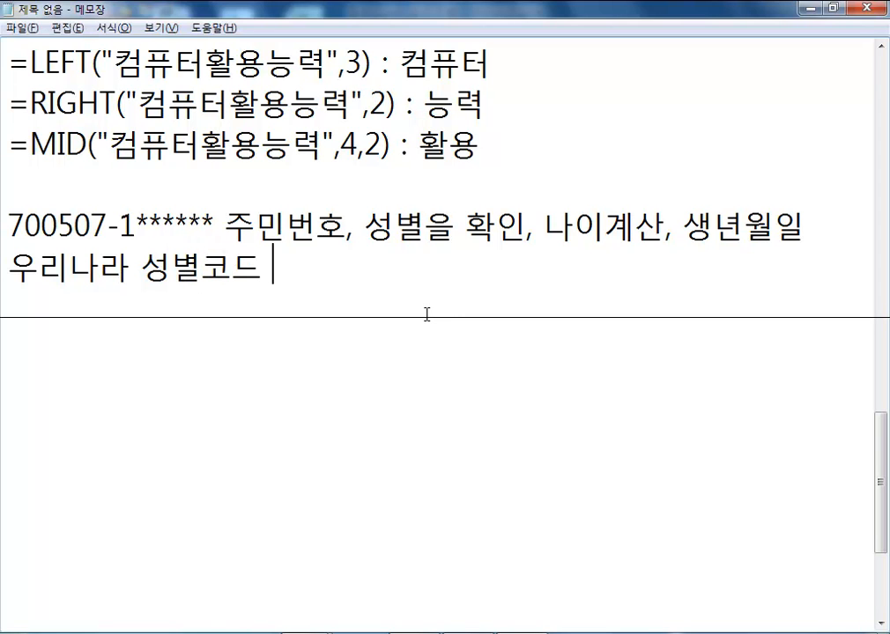
{"action": "type", "text": ": 9,0,1,2,3,4,5,6"}
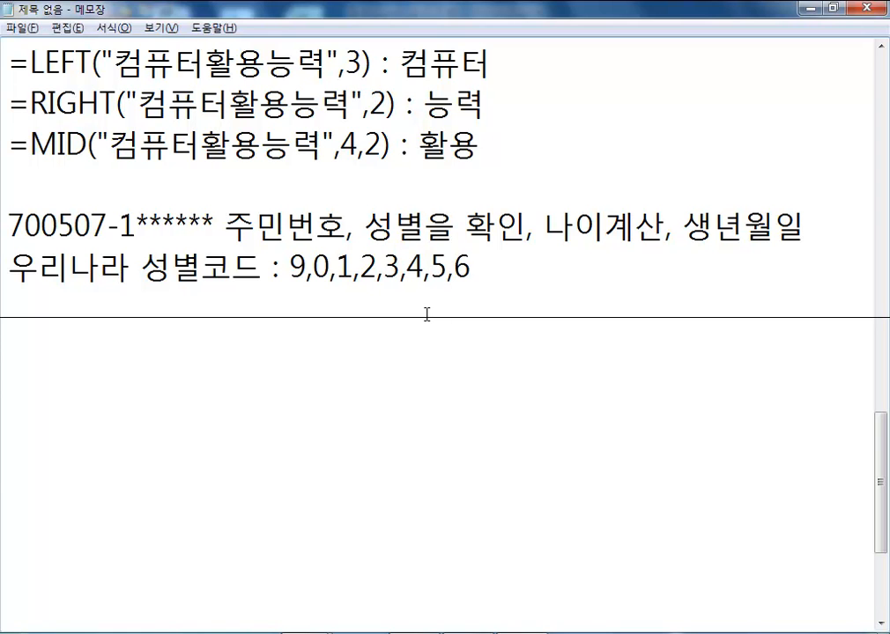
Step: List the first two gender-code groups on separate lines: 9,0 : 1800년대 and 1,2 : 1900년대
{"action": "key", "text": "Return"}
{"action": "type", "text": "9.0"}
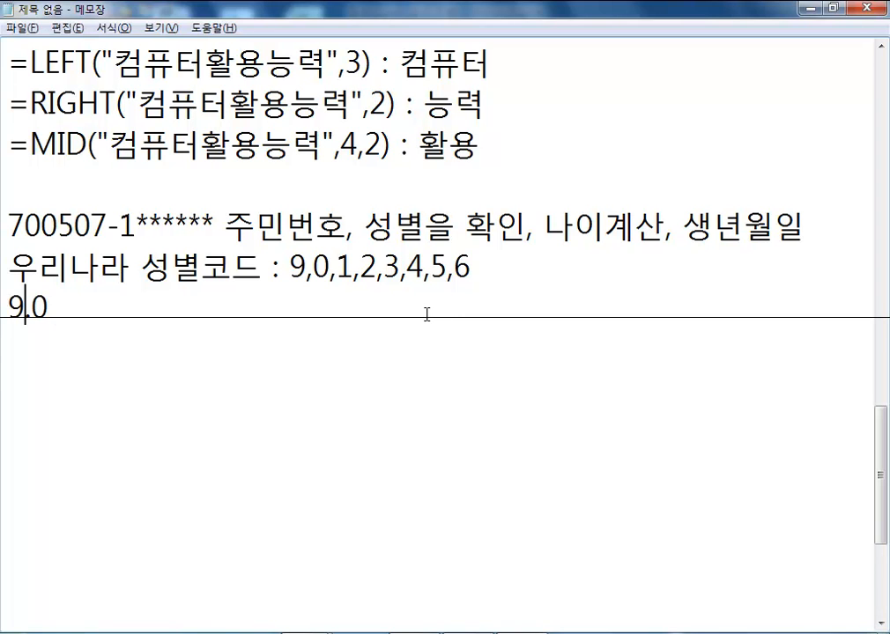
{"action": "key", "text": "Right"}
{"action": "key", "text": "Right"}
{"action": "type", "text": ": 18"}
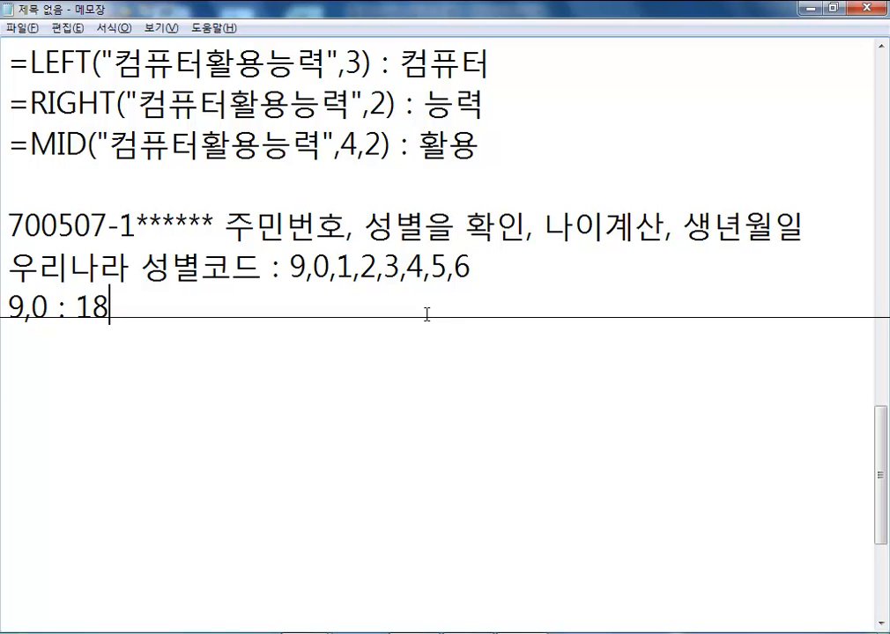
{"action": "type", "text": "00년ㄷㅐ"}
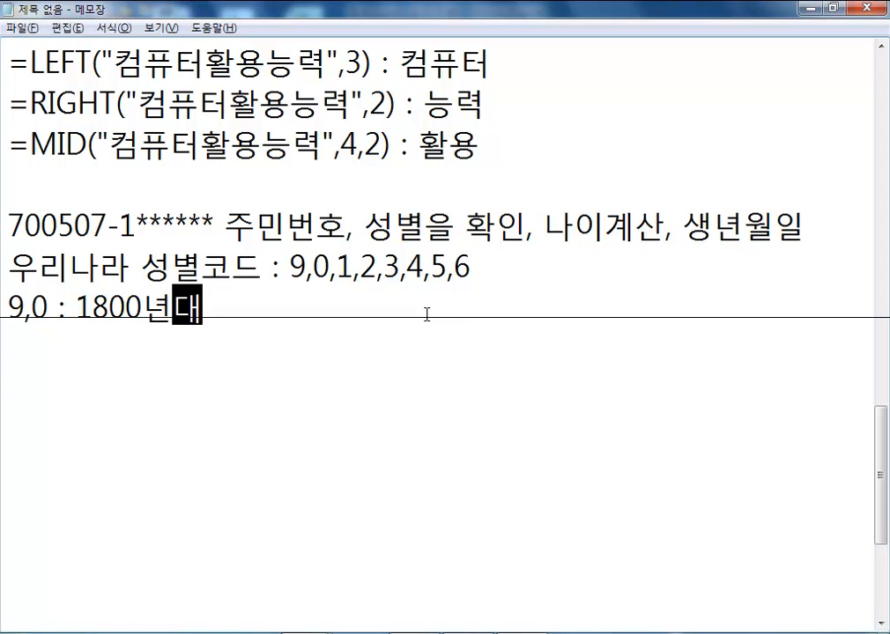
{"action": "key", "text": "Return"}
{"action": "type", "text": "1,2"}
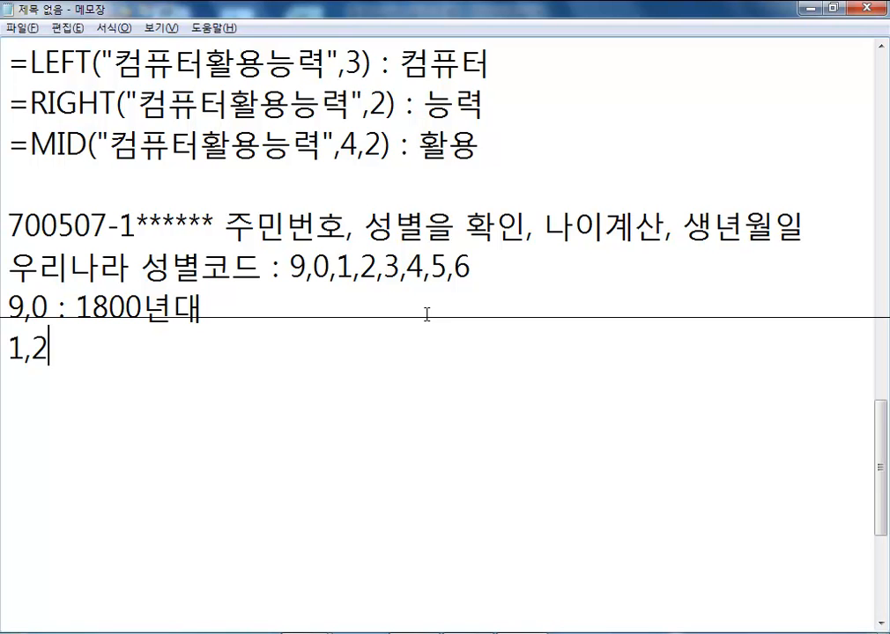
{"action": "type", "text": " : 1900년대"}
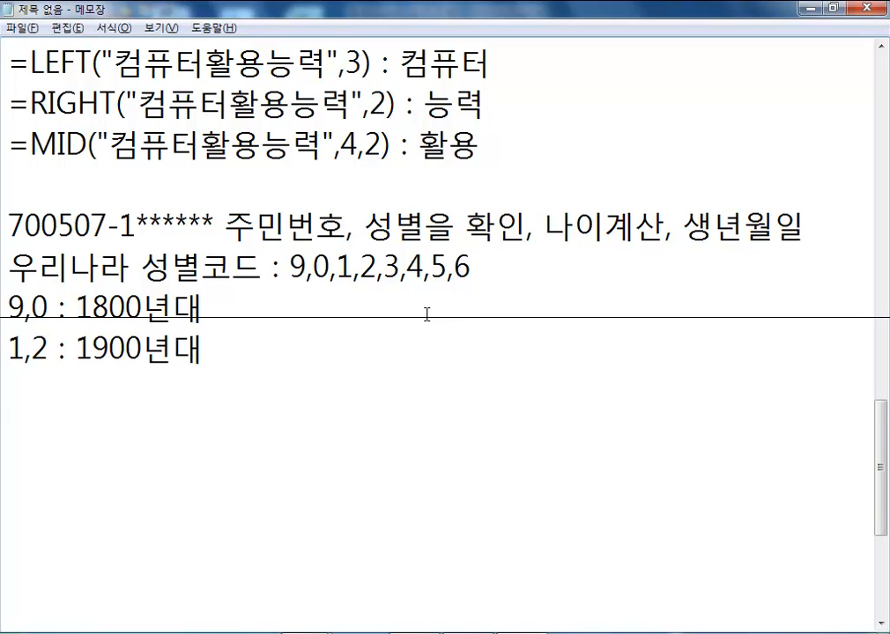
Step: Add the line 3,4 : 2000년대 to the gender-code list
{"action": "key", "text": "Return"}
{"action": "type", "text": "3, 4"}
{"action": "key", "text": "BackSpace"}
{"action": "key", "text": "BackSpace"}
{"action": "type", "text": "4 :"}
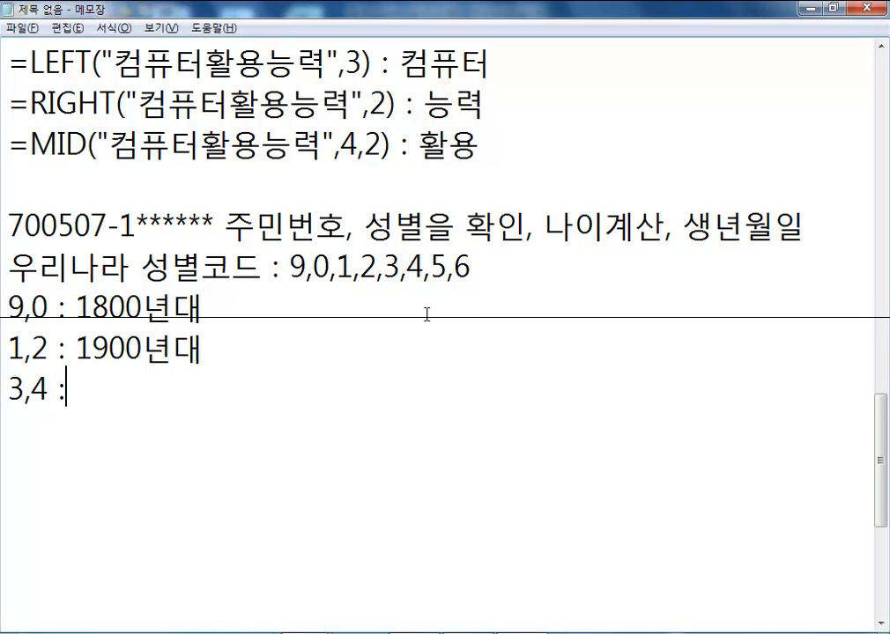
{"action": "type", "text": " 2000년대"}
Step: Add the line 5,6 : 국적이 대한민국이 아닌 분 at the end of the gender-code list
{"action": "key", "text": "Return"}
{"action": "type", "text": "5"}
{"action": "type", "text": ": "}
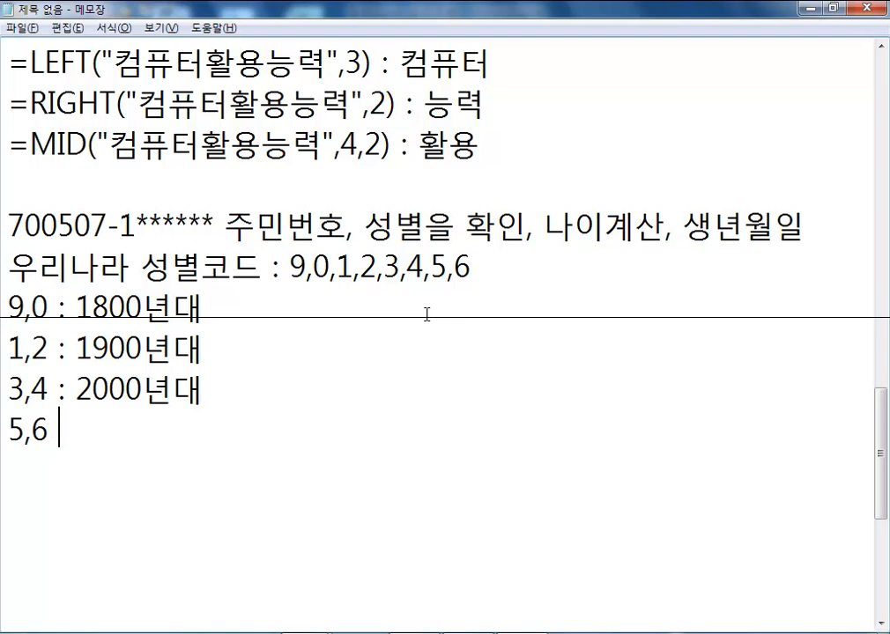
{"action": "type", "text": "국적이 대한"}
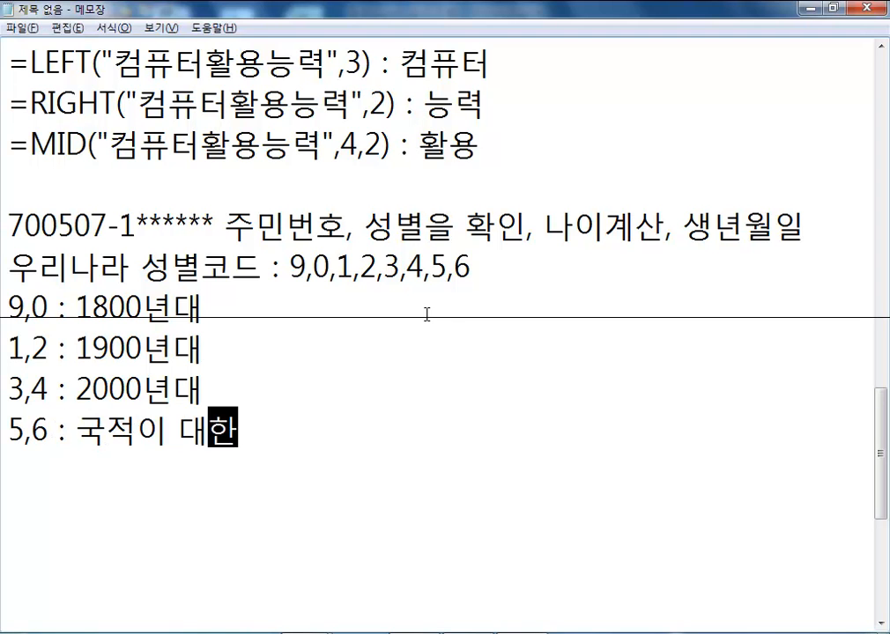
{"action": "type", "text": "민국이 아닌 분"}
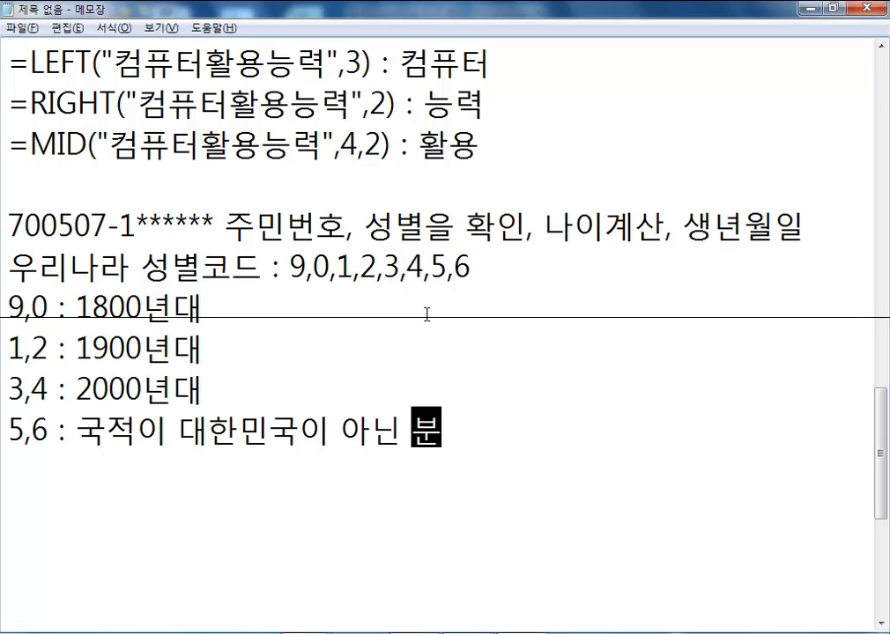
Step: Highlight the 1900년대 entry for codes 1,2 in the gender-code list, then clear the selection
{"action": "left_click", "coordinate": [264, 304]}
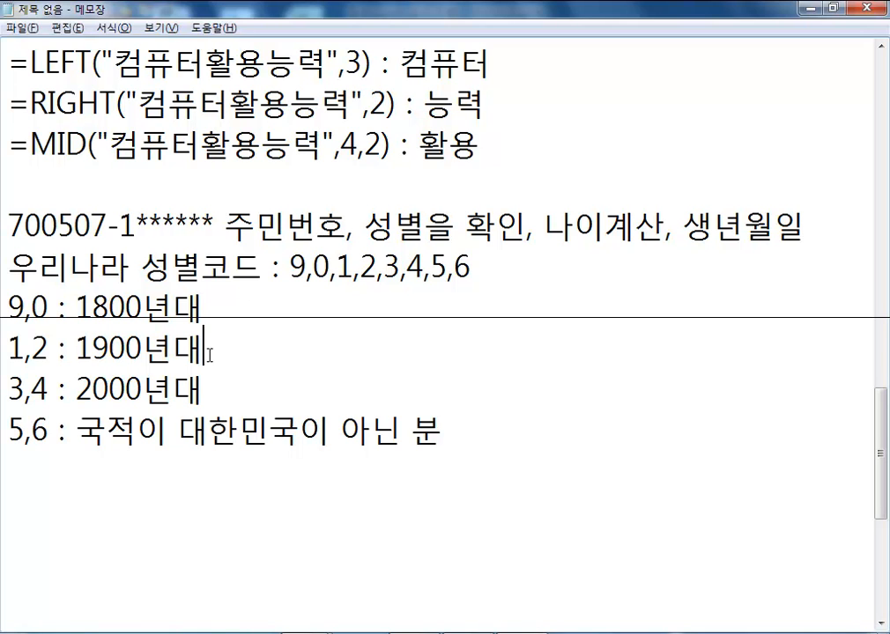
{"action": "left_click_drag", "start_coordinate": [207, 347], "coordinate": [76, 359]}
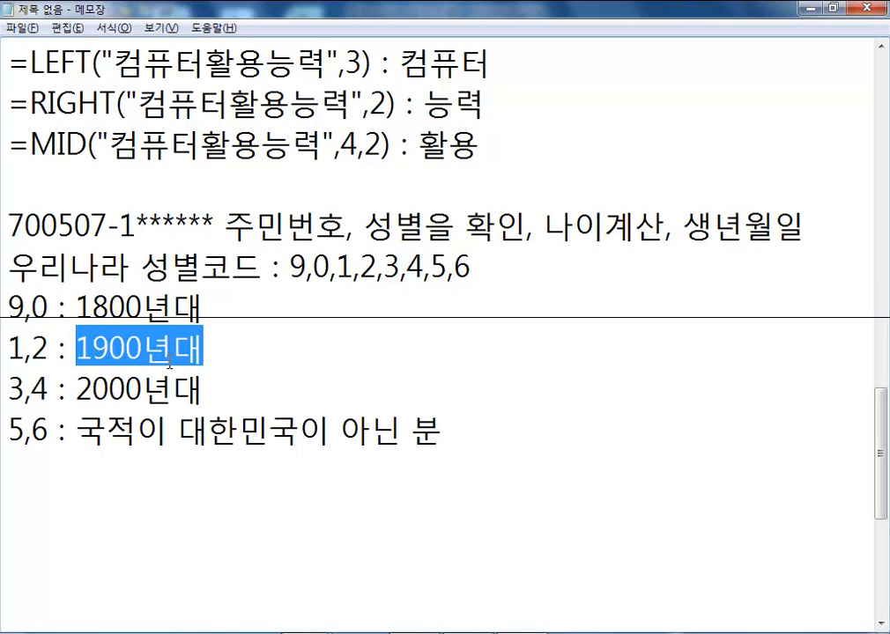
{"action": "left_click", "coordinate": [345, 346]}
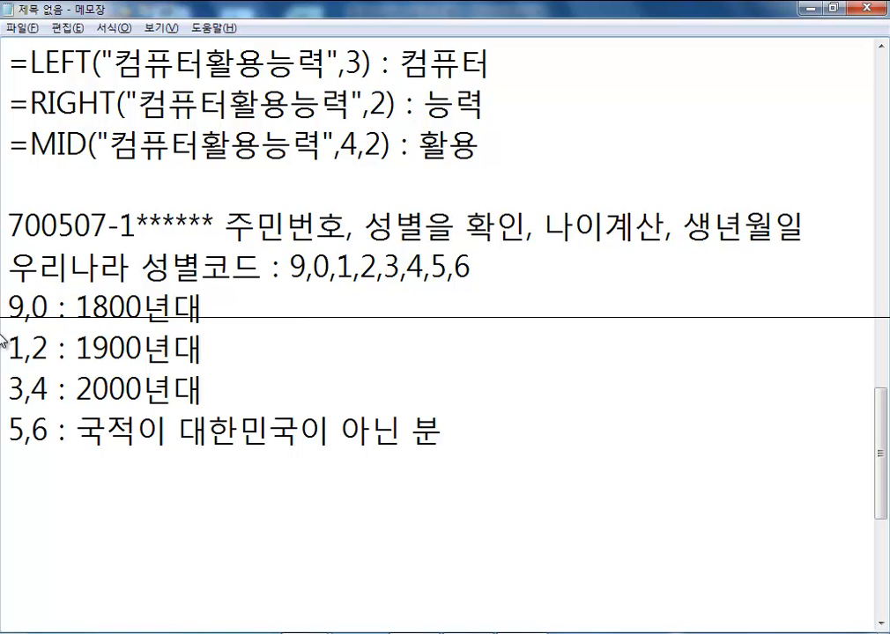
Step: Write the formula =MID(주민번호, 8, 1) on a new line below the gender-code list
{"action": "left_click", "coordinate": [228, 391]}
{"action": "key", "text": "Return"}
{"action": "type", "text": "=MID(부"}
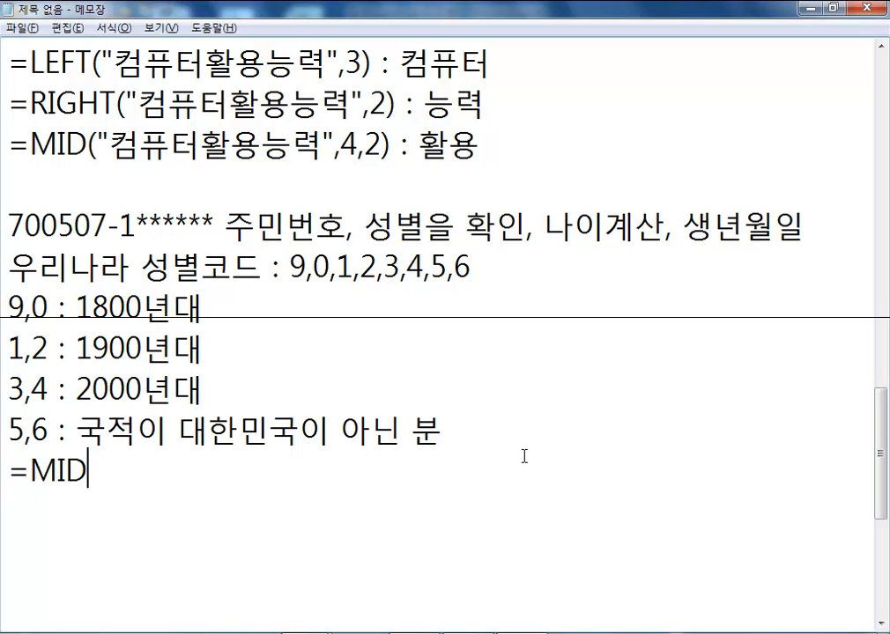
{"action": "key", "text": "BackSpace"}
{"action": "key", "text": "BackSpace"}
{"action": "type", "text": "주민번호"}
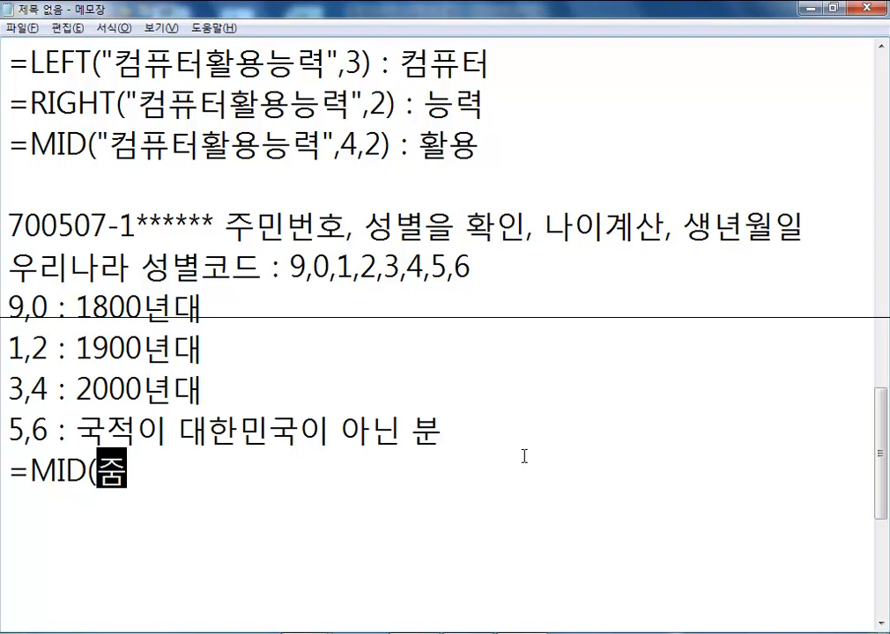
{"action": "type", "text": ", 8, 1)"}
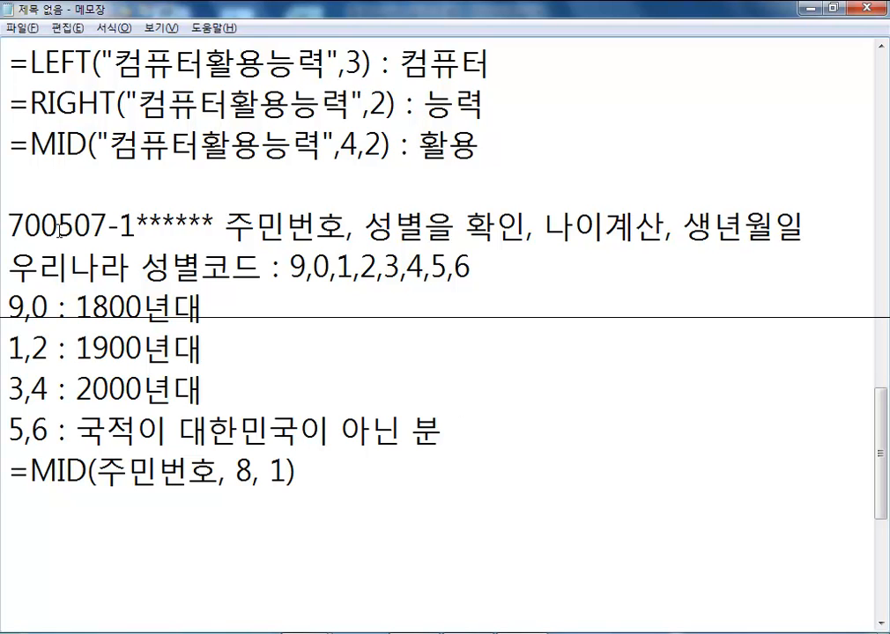
Step: Highlight the gender digit right after the hyphen in the sample resident number
{"action": "left_click_drag", "start_coordinate": [9, 227], "coordinate": [137, 227]}
{"action": "left_click", "coordinate": [90, 227]}
{"action": "left_click", "coordinate": [118, 227]}
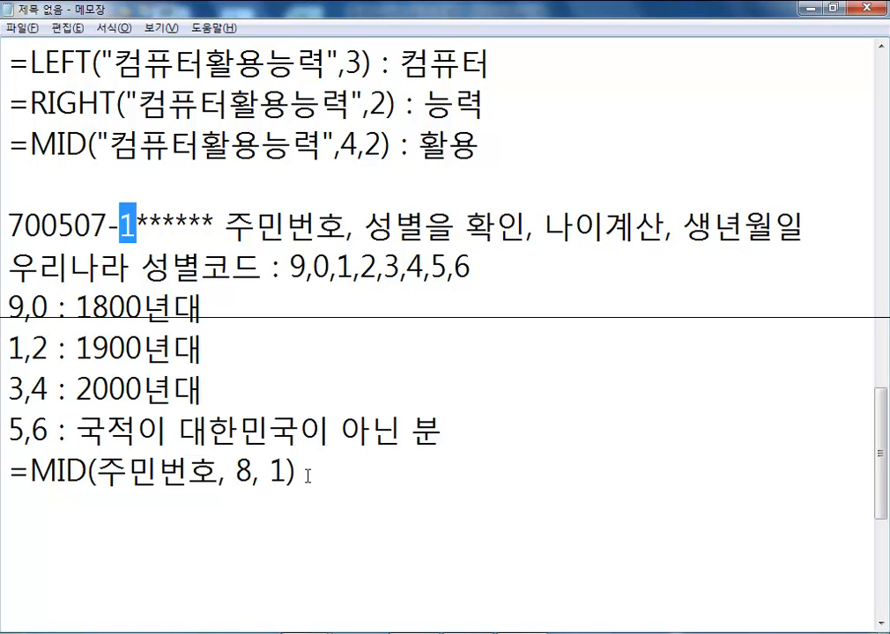
{"action": "left_click", "coordinate": [128, 227]}
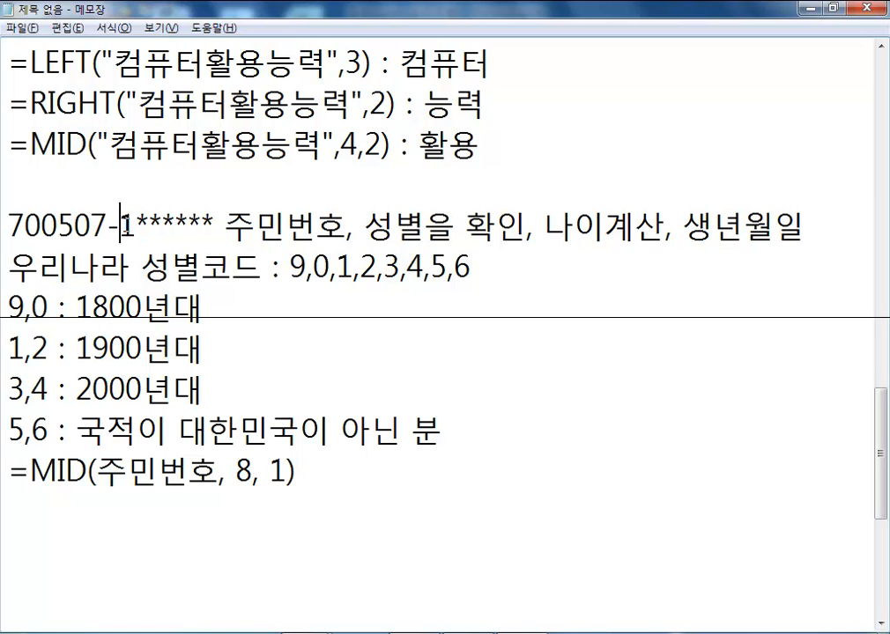
{"action": "double_click", "coordinate": [128, 227]}
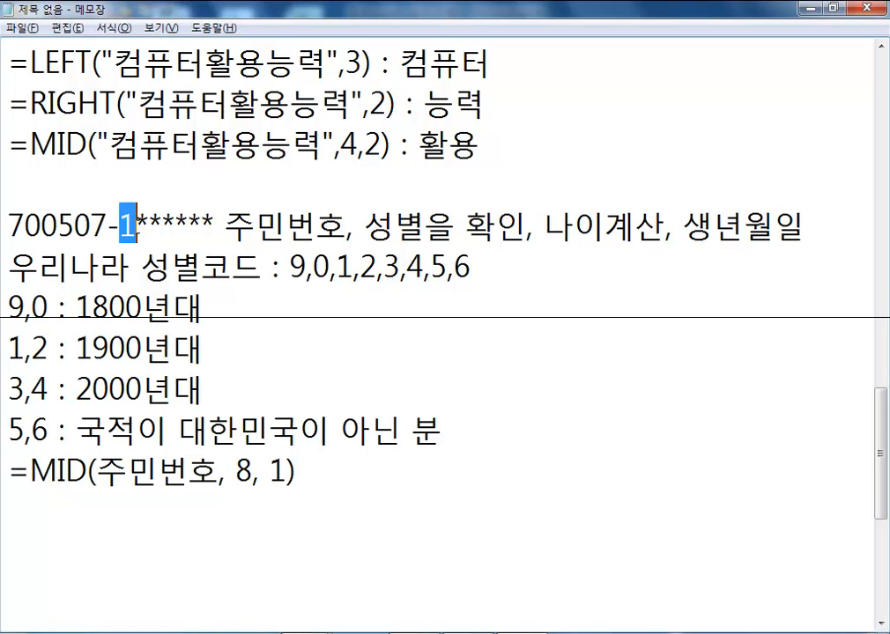
Step: Append the label : 성별코드 to the =MID(주민번호, 8, 1) line
{"action": "left_click", "coordinate": [288, 499]}
{"action": "type", "text": ": TJD"}
{"action": "key", "text": "BackSpace"}
{"action": "key", "text": "BackSpace"}
{"action": "key", "text": "BackSpace"}
{"action": "type", "text": "성별코드"}
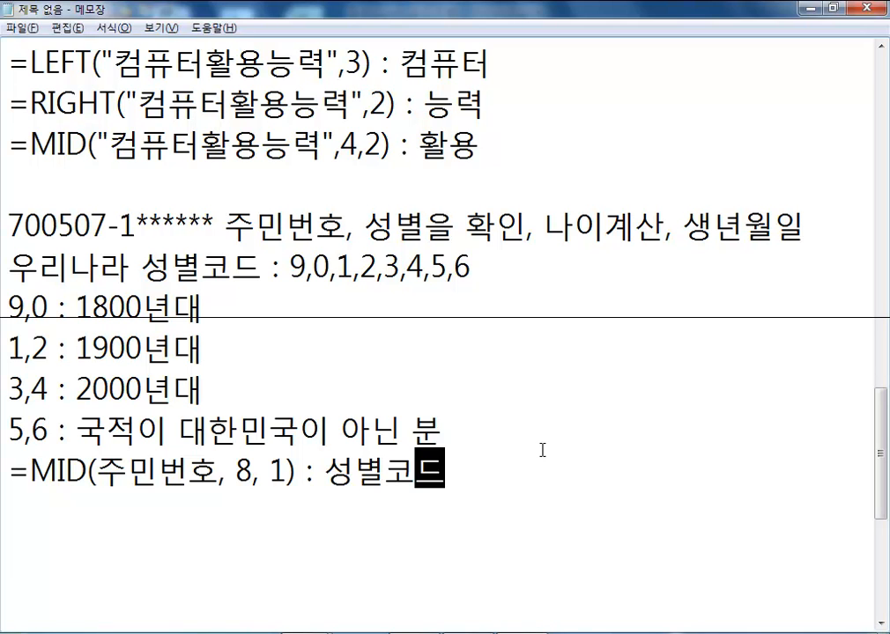
Step: Highlight the resident number's two birth-year digits, and write =YEAR(TODAY()) on a new line below the MID formula
{"action": "left_click", "coordinate": [41, 227]}
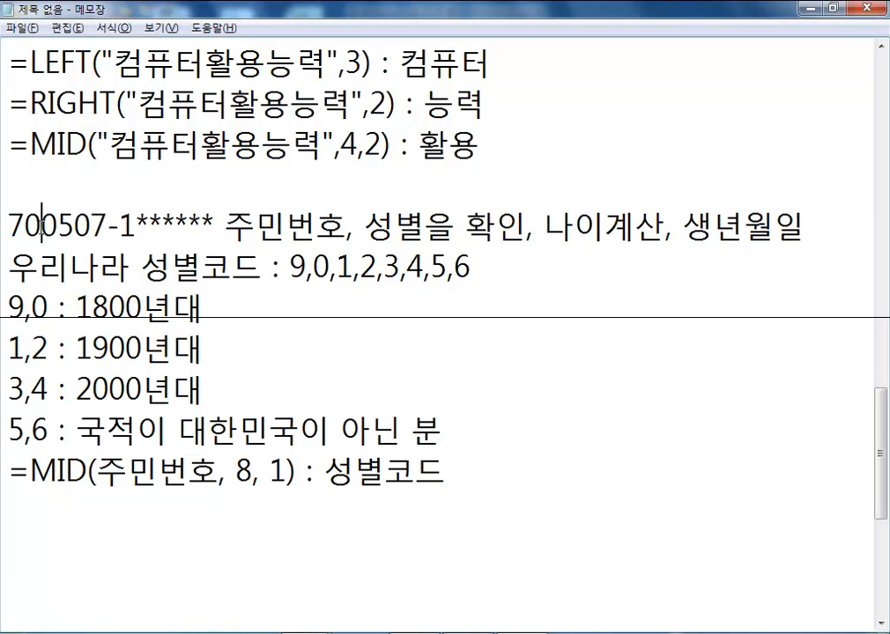
{"action": "left_click_drag", "start_coordinate": [41, 227], "coordinate": [9, 227]}
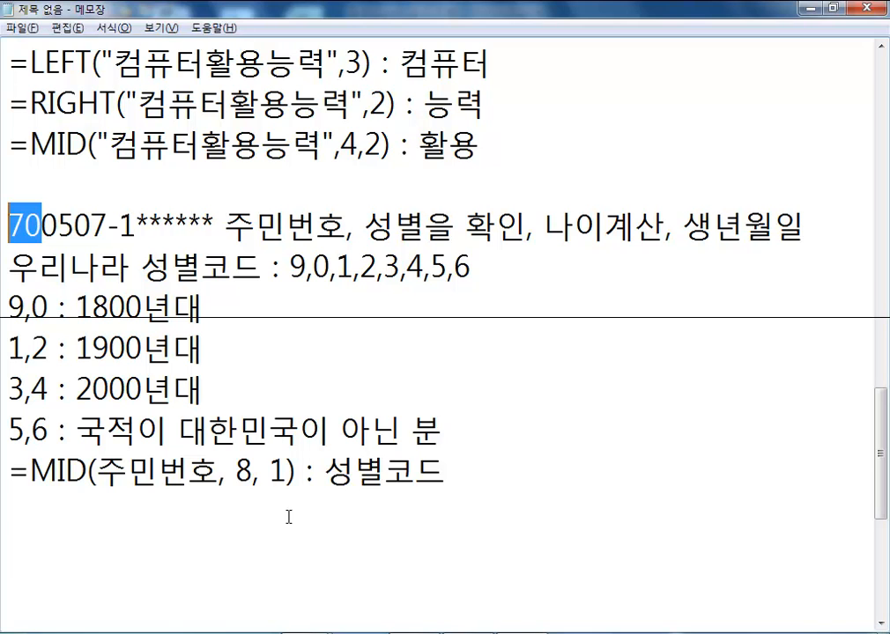
{"action": "left_click", "coordinate": [258, 513]}
{"action": "type", "text": "="}
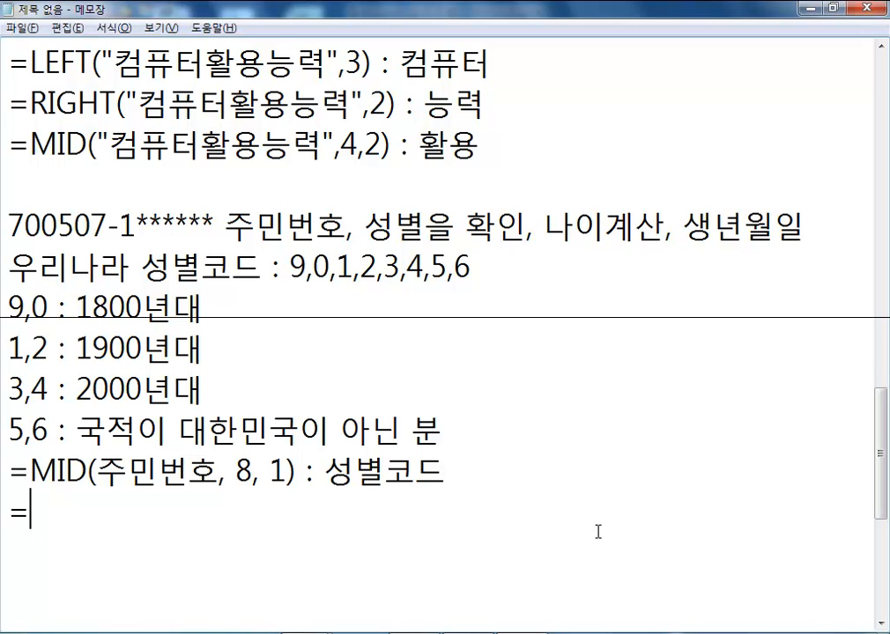
{"action": "scroll", "coordinate": [608, 511], "scroll_direction": "down", "scroll_amount": 1}
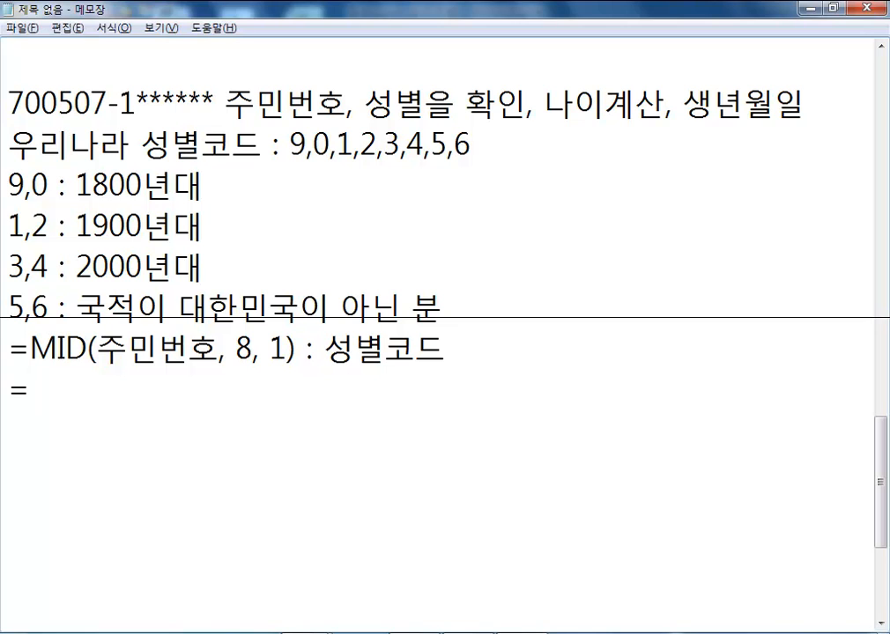
{"action": "left_click", "coordinate": [881, 622]}
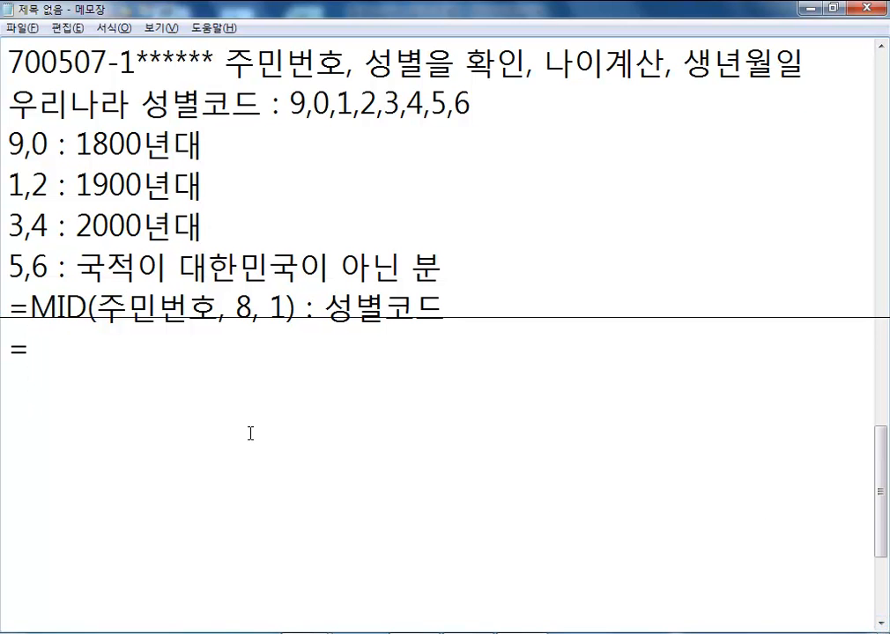
{"action": "type", "text": "YERA"}
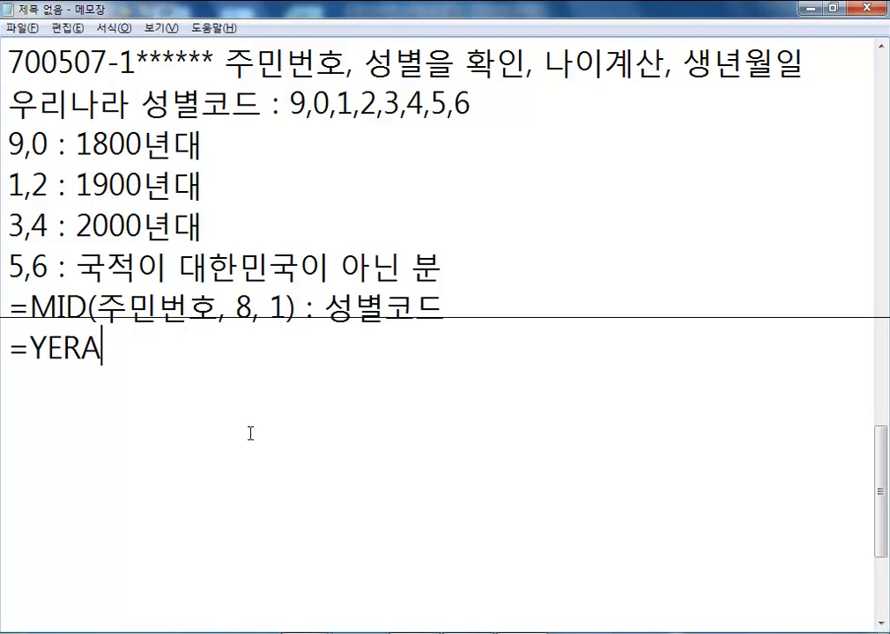
{"action": "key", "text": "BackSpace"}
{"action": "key", "text": "BackSpace"}
{"action": "type", "text": "AR("}
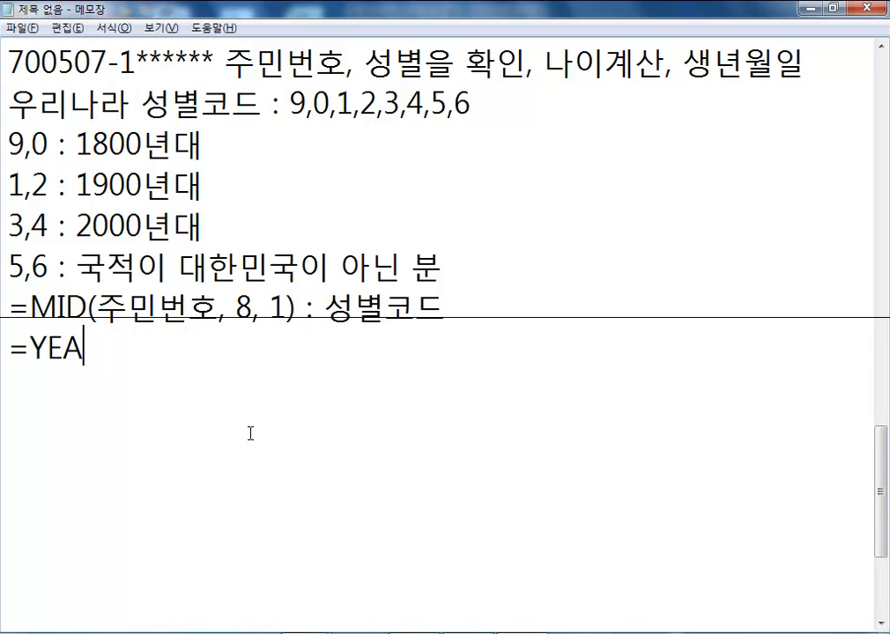
{"action": "type", "text": "TO"}
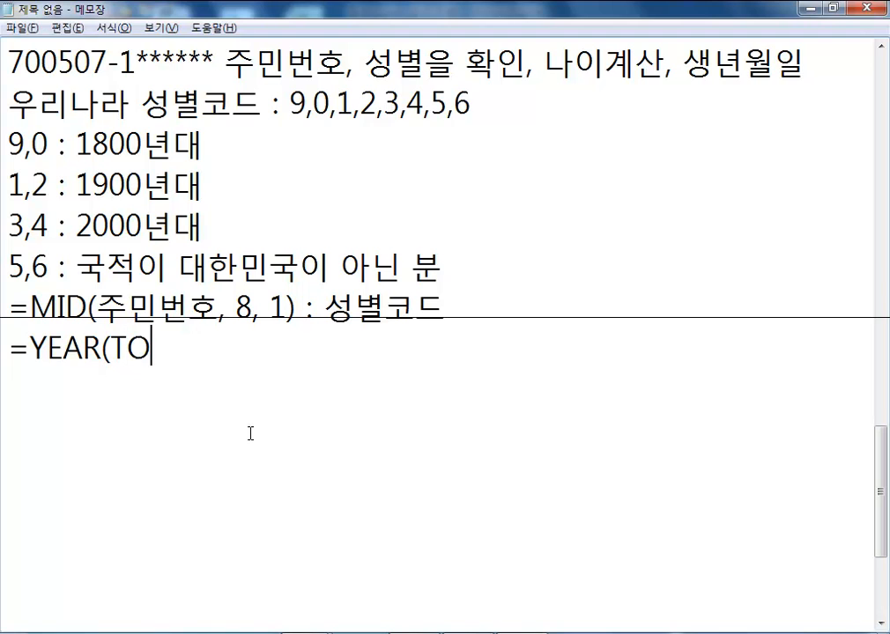
{"action": "type", "text": "DAY()"}
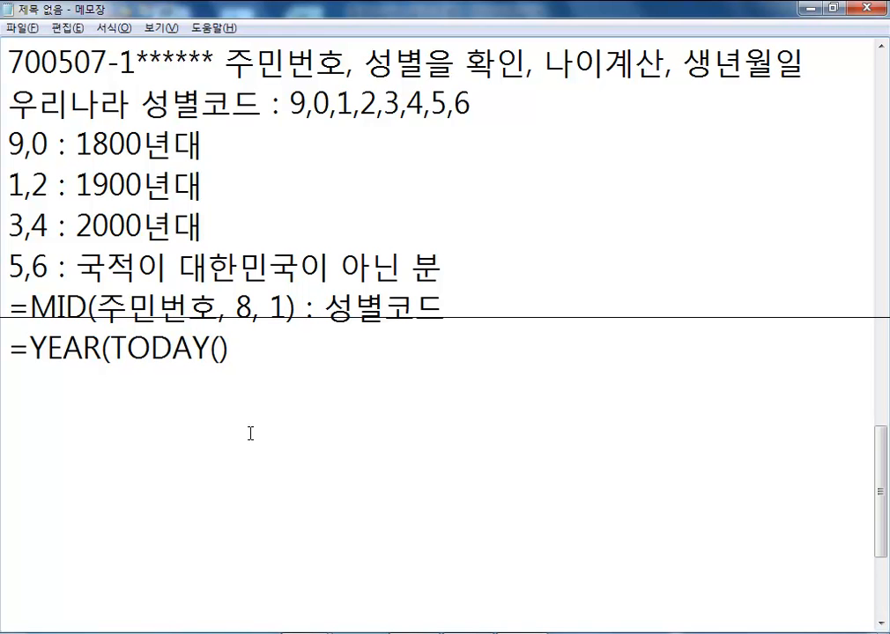
{"action": "type", "text": ")"}
Step: Extend the YEAR formula with - LEFT(주민번호,2)
{"action": "scroll", "coordinate": [135, 291], "scroll_direction": "up", "scroll_amount": 1}
{"action": "scroll", "coordinate": [198, 475], "scroll_direction": "down", "scroll_amount": 1}
{"action": "type", "text": "- LEFT(주미;ㄴ"}
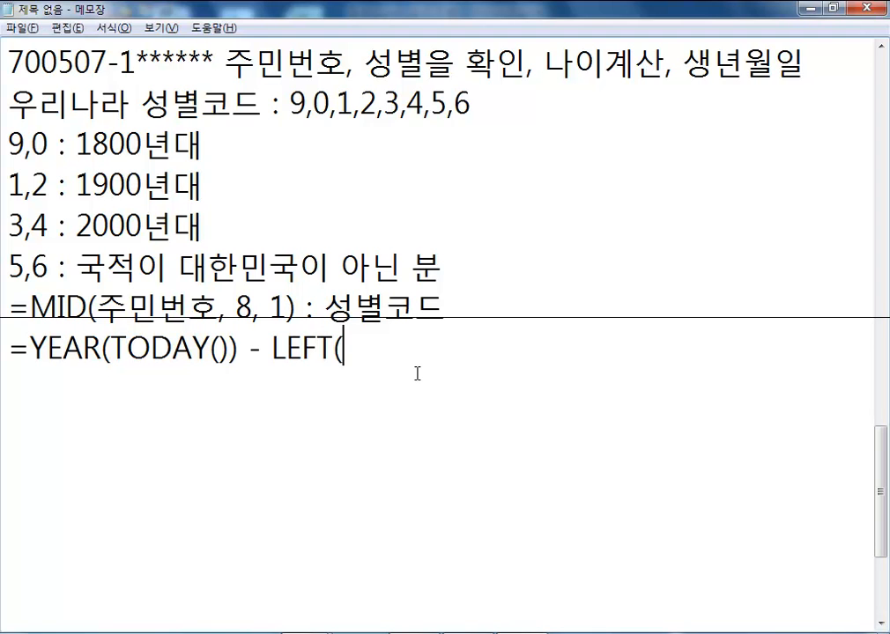
{"action": "key", "text": "BackSpace"}
{"action": "key", "text": "BackSpace"}
{"action": "key", "text": "BackSpace"}
{"action": "type", "text": "민"}
{"action": "key", "text": "BackSpace"}
{"action": "type", "text": "ㄴ버"}
{"action": "type", "text": ",2)"}
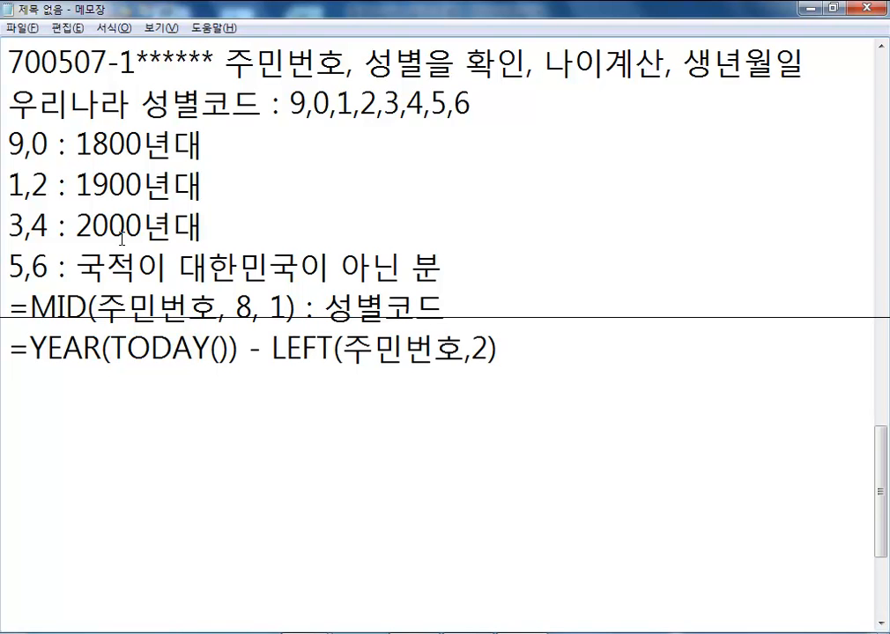
Step: Highlight the resident number's first two digits, and append - 1900 to the end of the YEAR formula
{"action": "left_click_drag", "start_coordinate": [42, 59], "coordinate": [12, 60]}
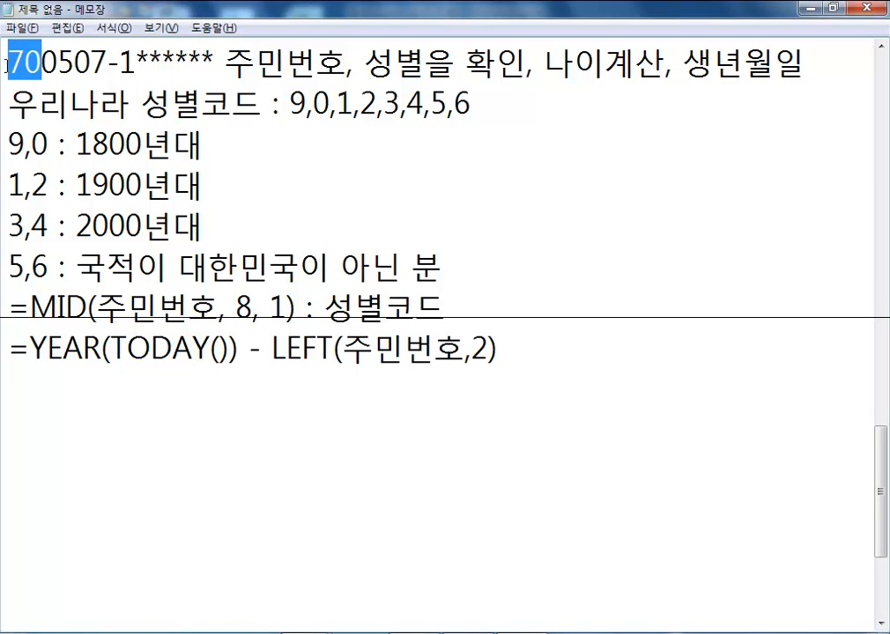
{"action": "left_click", "coordinate": [513, 352]}
{"action": "type", "text": "- 1900"}
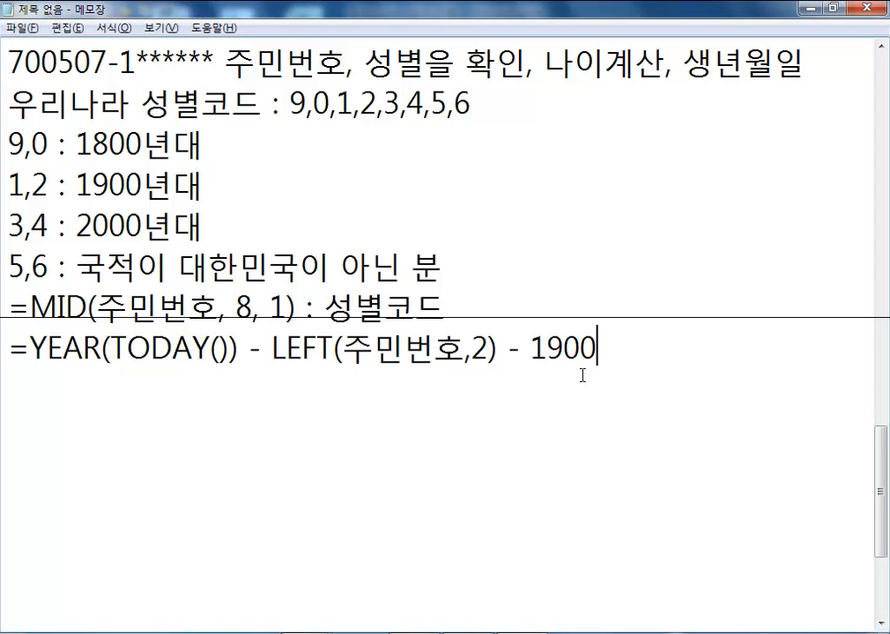
Step: Enclose the LEFT term and 1900 in parentheses and join them with a plus sign, as (LEFT(주민번호,2) + 1900)
{"action": "left_click", "coordinate": [272, 348]}
{"action": "type", "text": "("}
{"action": "key", "text": "End"}
{"action": "type", "text": ")"}
{"action": "key", "text": "Left"}
{"action": "key", "text": "Left"}
{"action": "key", "text": "Left"}
{"action": "key", "text": "Left"}
{"action": "key", "text": "Left"}
{"action": "key", "text": "Left"}
{"action": "key", "text": "Left"}
{"action": "key", "text": "Delete"}
{"action": "type", "text": "+"}
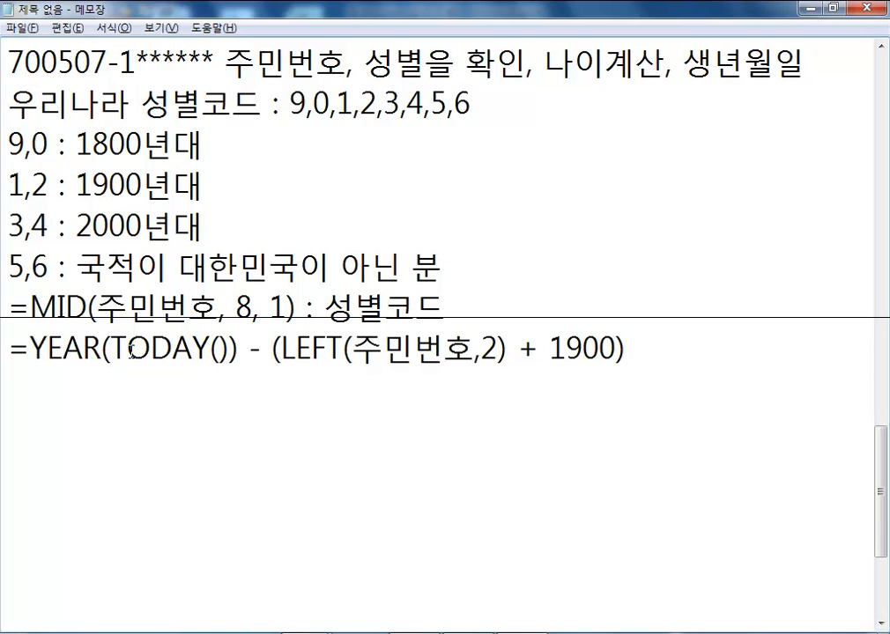
Step: Write the worked example =2014-1970 below the age formula and begin another line with =
{"action": "type", "text": "=2014-1970"}
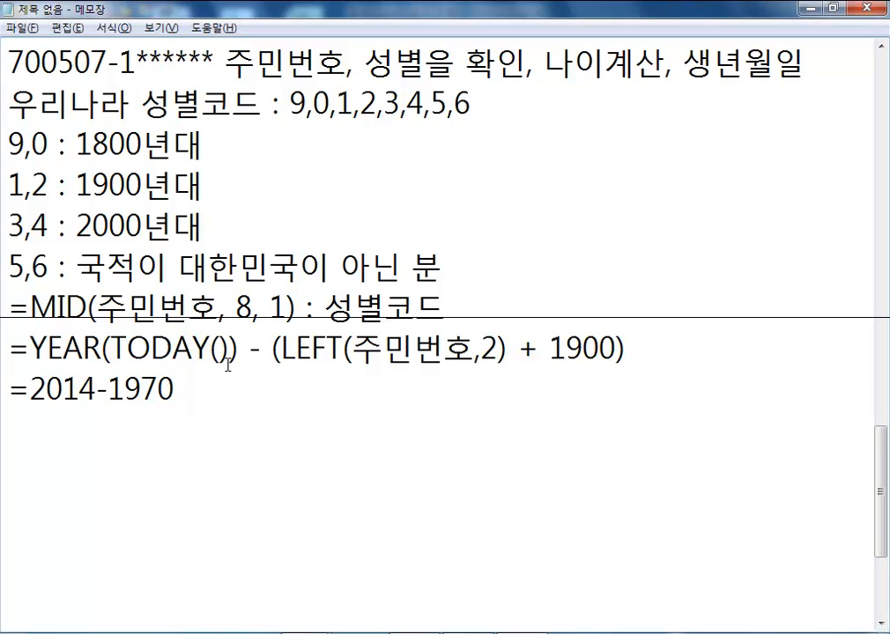
{"action": "key", "text": "Return"}
{"action": "type", "text": "="}
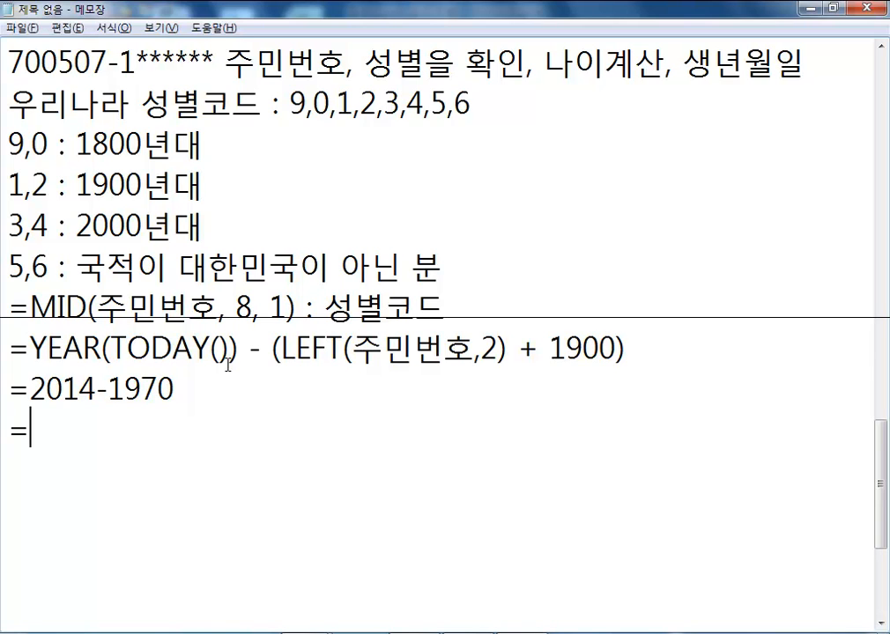
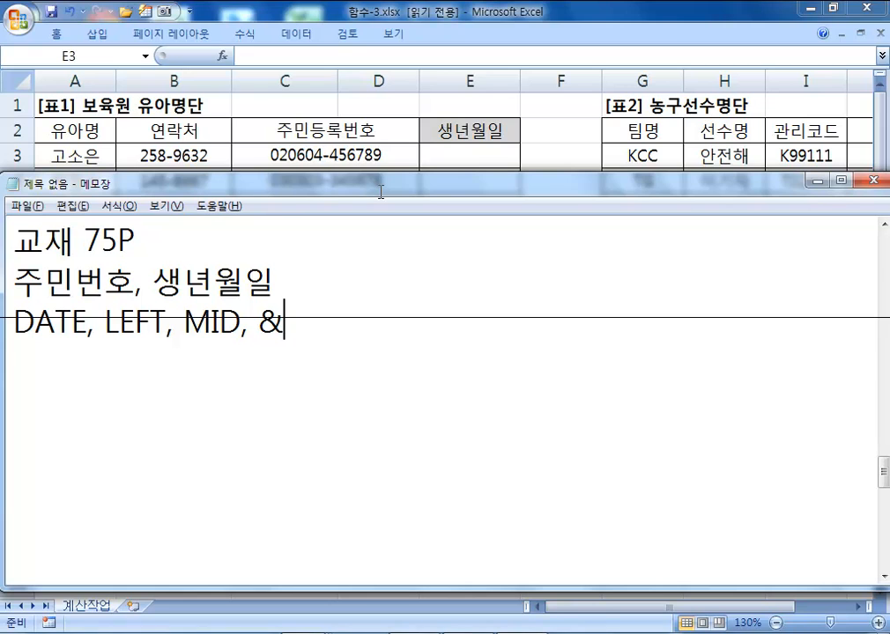
Step: Write the syntax line =DATE(년, 월, 일) below the DATE, LEFT, MID, & line
{"action": "key", "text": "Return"}
{"action": "type", "text": "=ㅇㅁㅅ"}
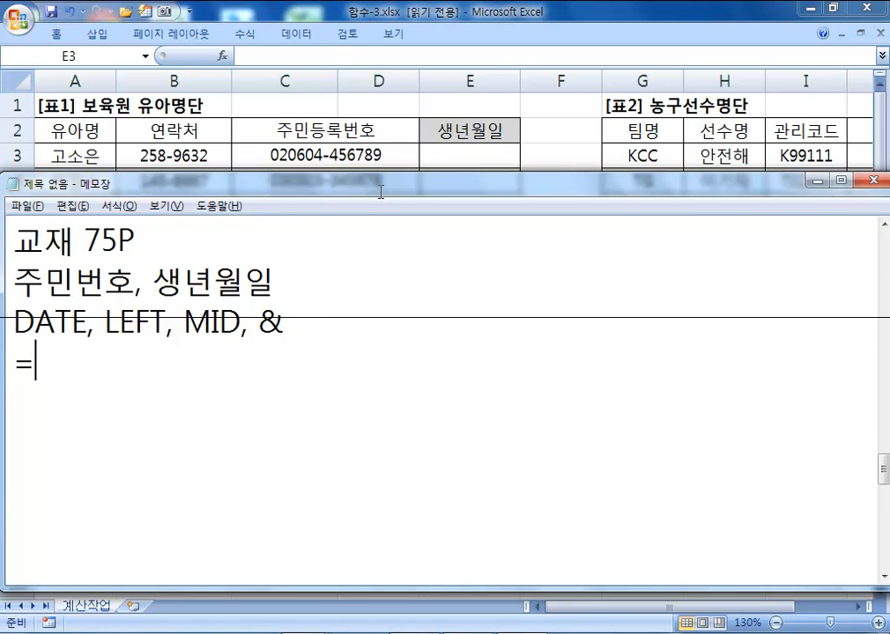
{"action": "key", "text": "BackSpace"}
{"action": "key", "text": "BackSpace"}
{"action": "key", "text": "BackSpace"}
{"action": "type", "text": "DATE("}
{"action": "type", "text": "년, 월,"}
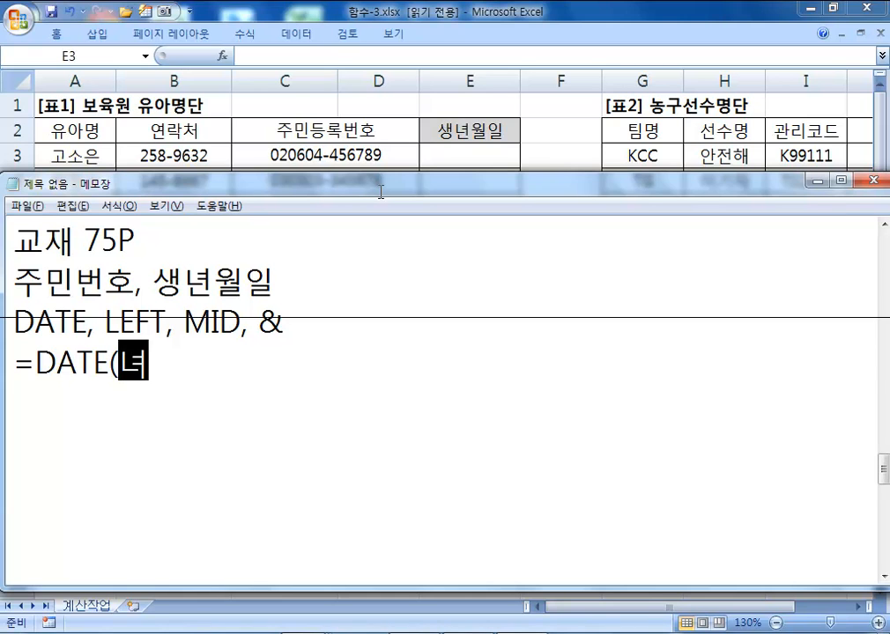
{"action": "type", "text": " 일)"}
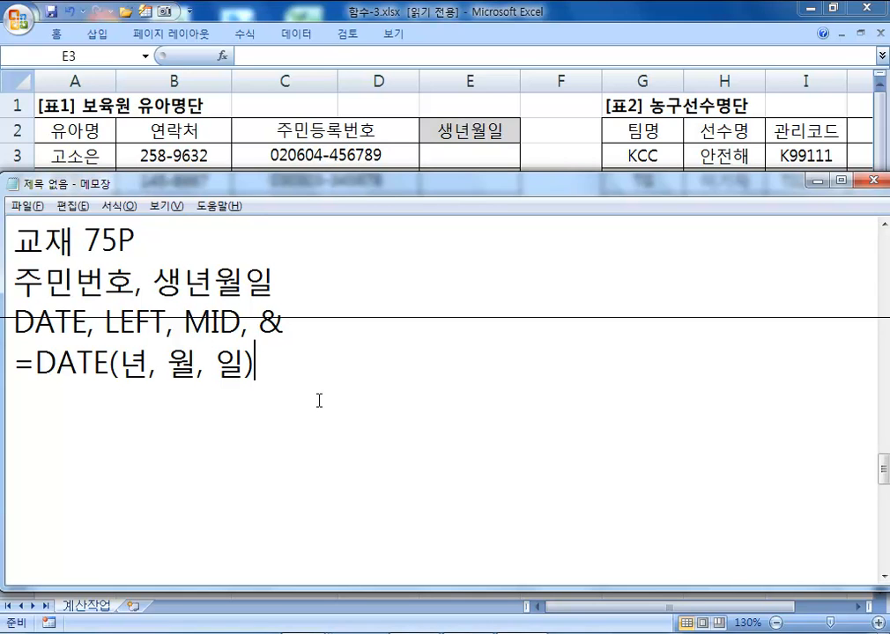
Step: Add the line =LEFT(C3,2) followed by a colon and the two-digit birth year it extracts from cell C3
{"action": "key", "text": "Return"}
{"action": "type", "text": "="}
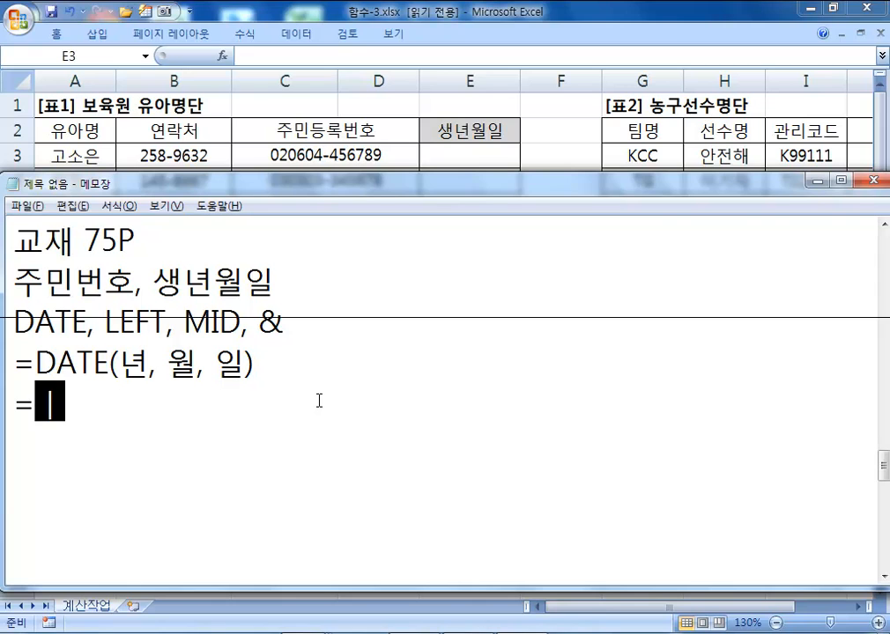
{"action": "type", "text": "LEFT("}
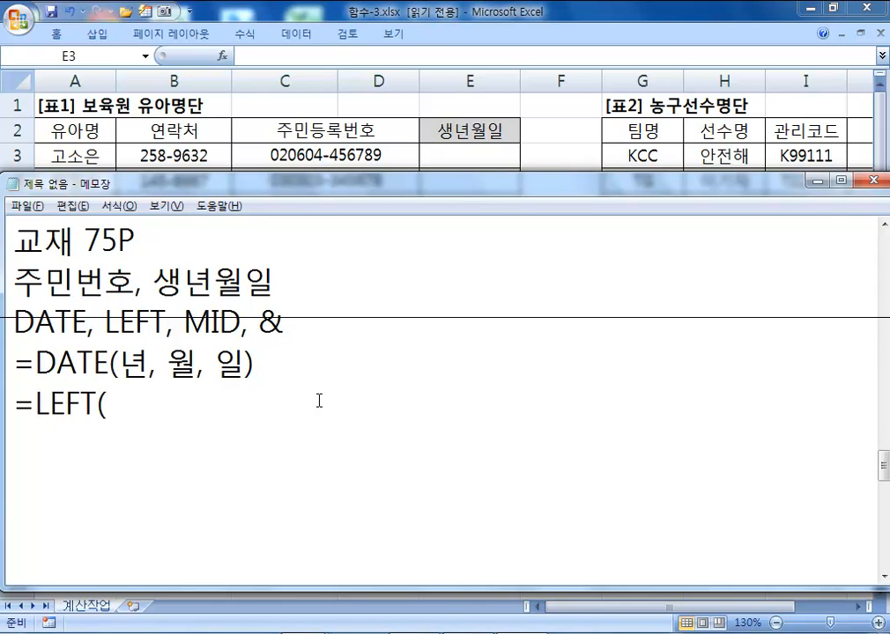
{"action": "type", "text": "C3,"}
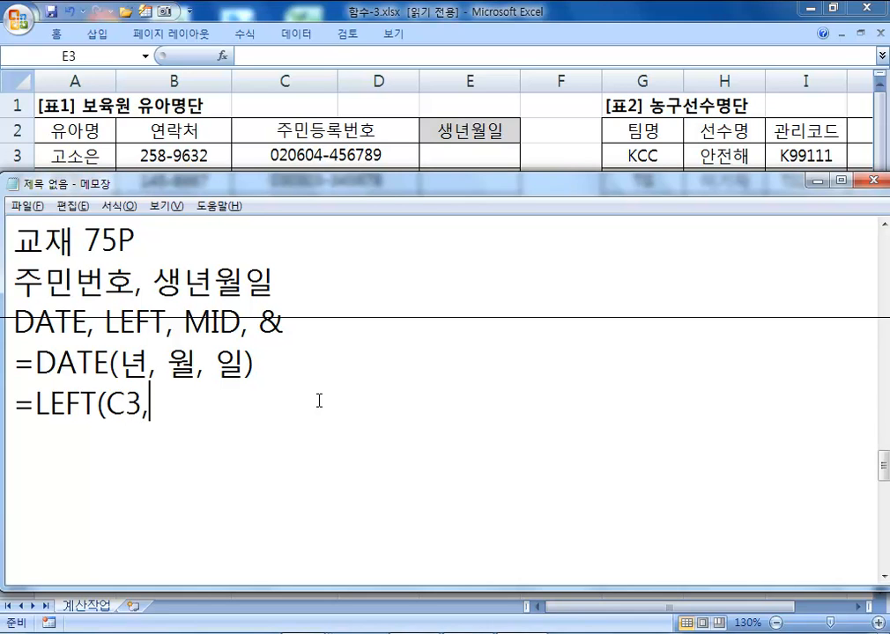
{"action": "type", "text": "2) : 0"}
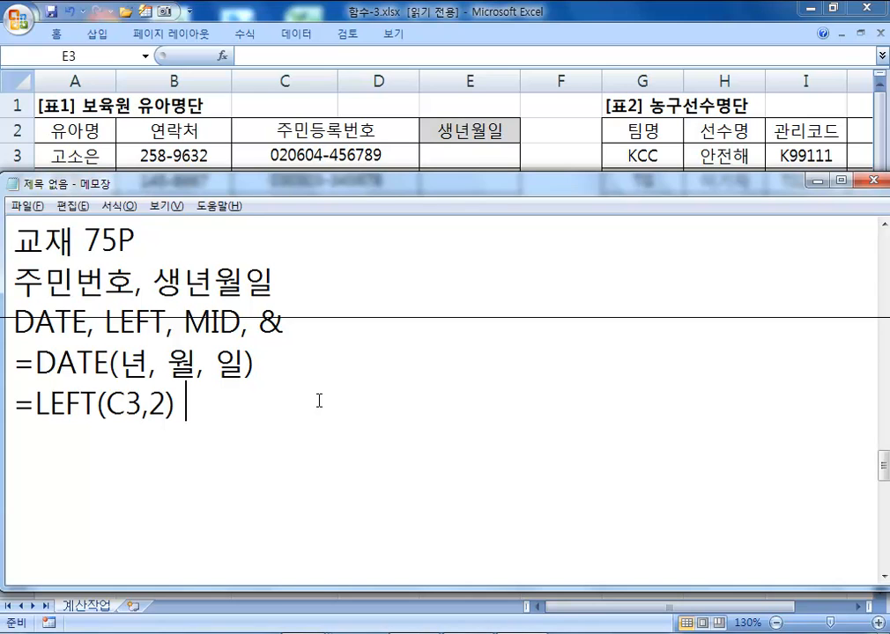
{"action": "type", "text": "2"}
Step: Add the line =MID(C3,3,2) followed by a colon and the two-digit birth month it extracts from cell C3
{"action": "key", "text": "Return"}
{"action": "type", "text": "=ㅡ"}
{"action": "key", "text": "BackSpace"}
{"action": "type", "text": "MID(C3,"}
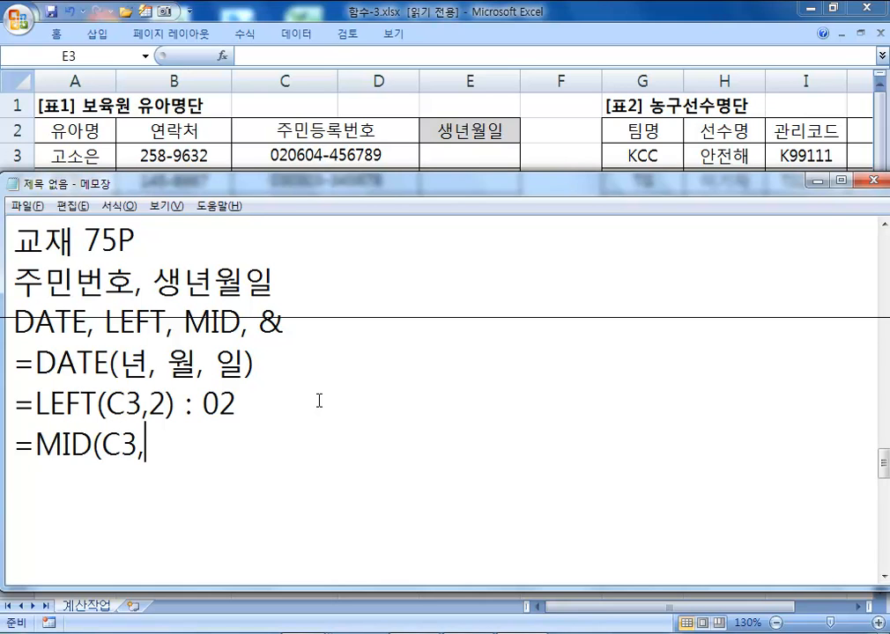
{"action": "type", "text": "3,2)"}
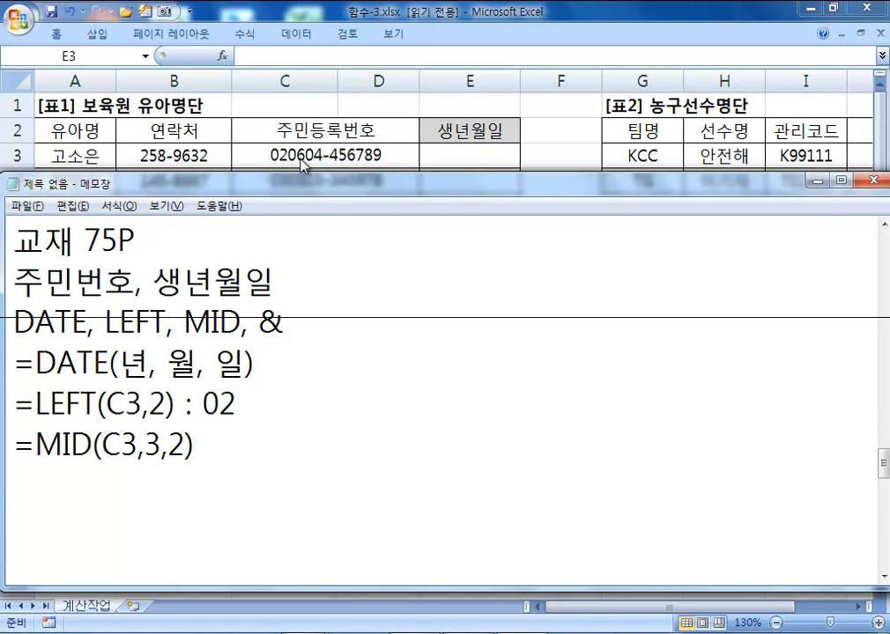
{"action": "type", "text": ": 06"}
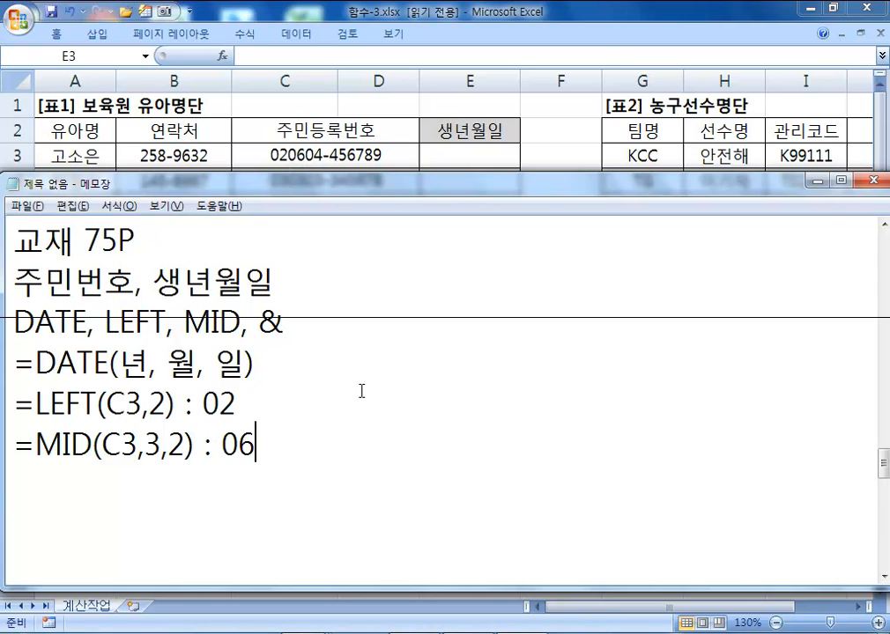
Step: Add the line =MID(C3,5,2) with a colon and the birth day it extracts, and highlight 년 in the DATE line
{"action": "key", "text": "Return"}
{"action": "type", "text": "="}
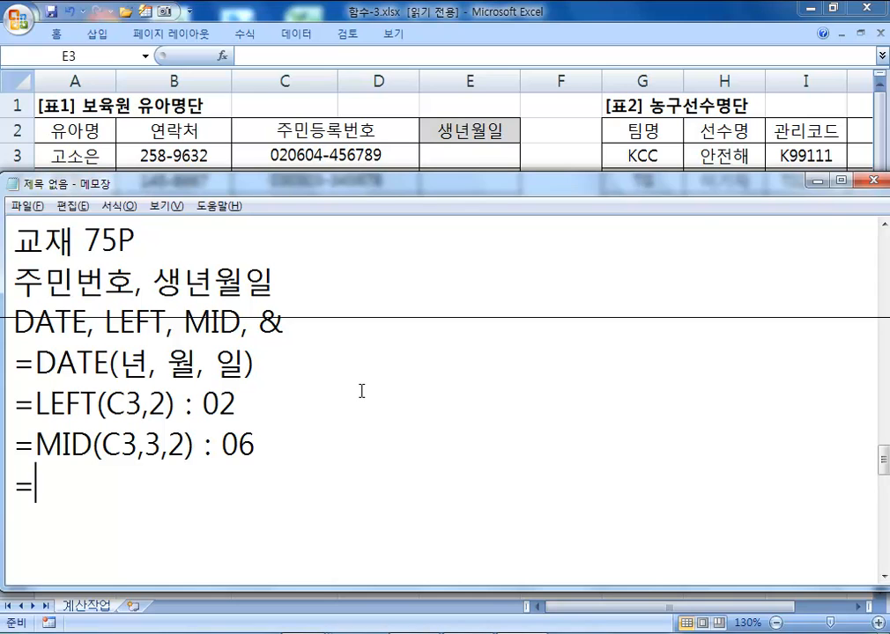
{"action": "type", "text": "MID(C3,5,2"}
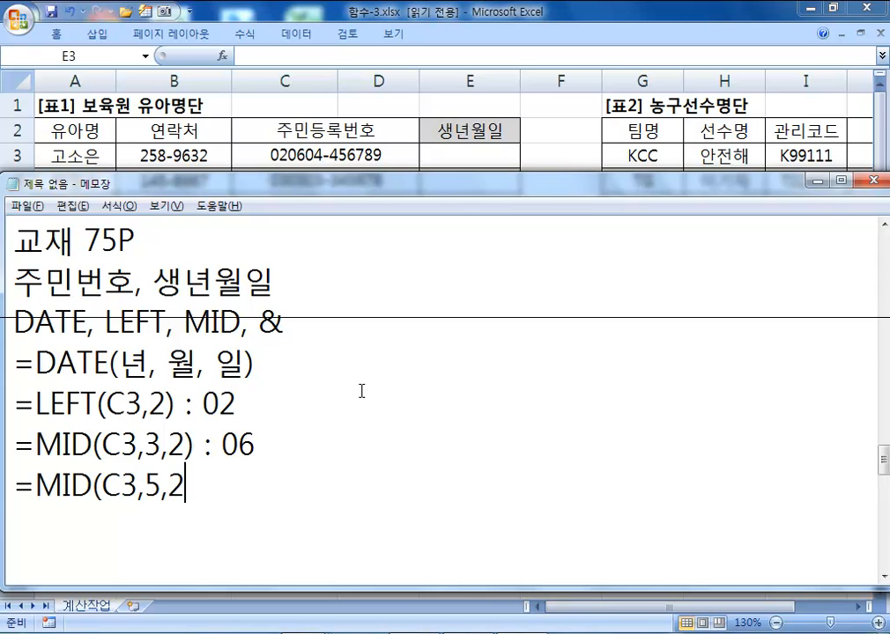
{"action": "type", "text": ") :"}
{"action": "type", "text": "04"}
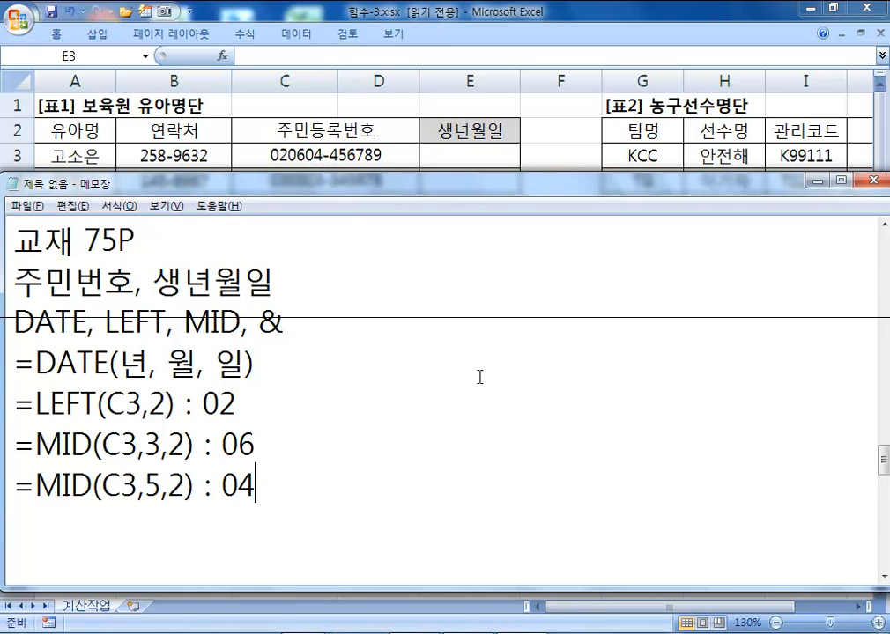
{"action": "left_click_drag", "start_coordinate": [118, 364], "coordinate": [152, 364]}
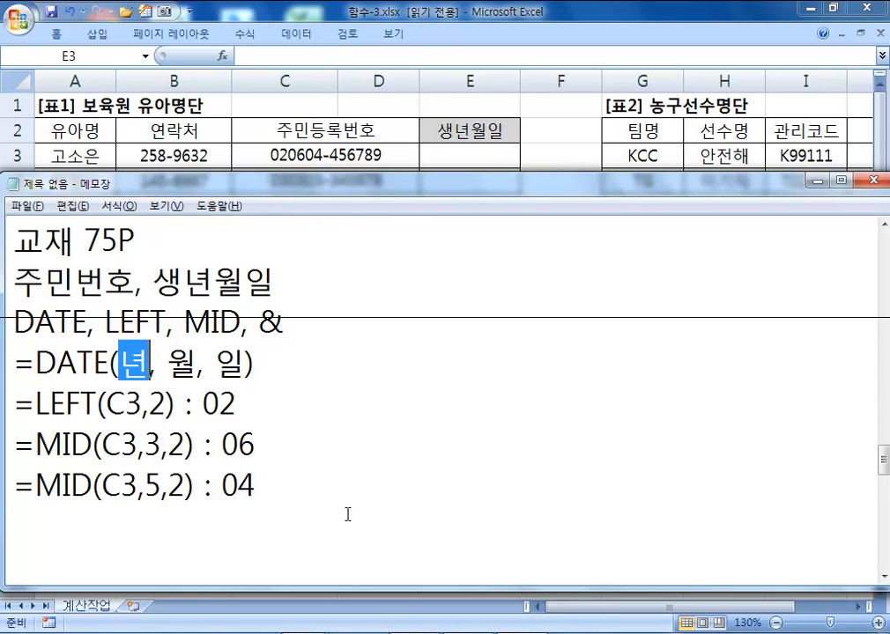
Step: Highlight the extracted year beside LEFT(C3,2), plus the & operator and the function names in the DATE, LEFT, MID, & line
{"action": "left_click_drag", "start_coordinate": [203, 404], "coordinate": [236, 403]}
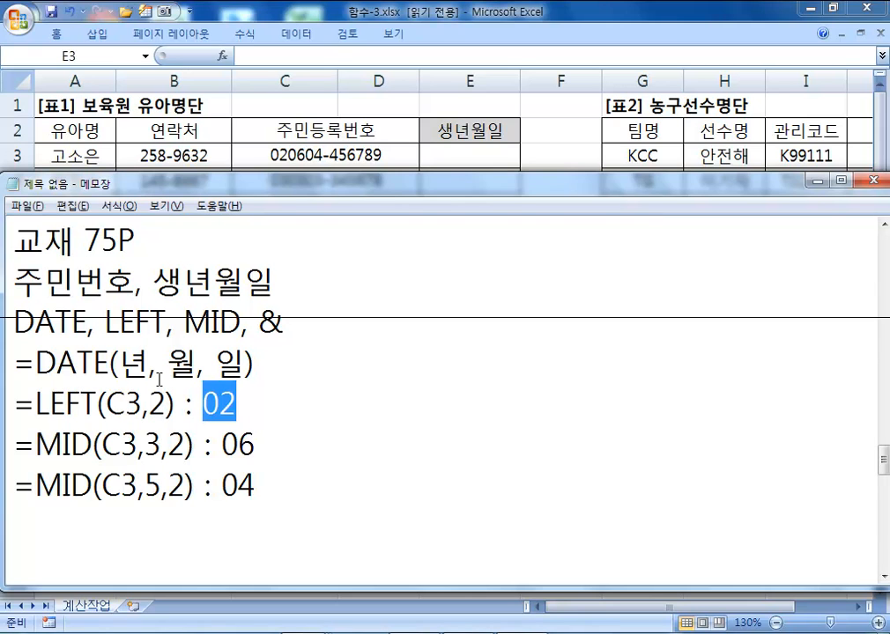
{"action": "left_click_drag", "start_coordinate": [258, 323], "coordinate": [275, 324]}
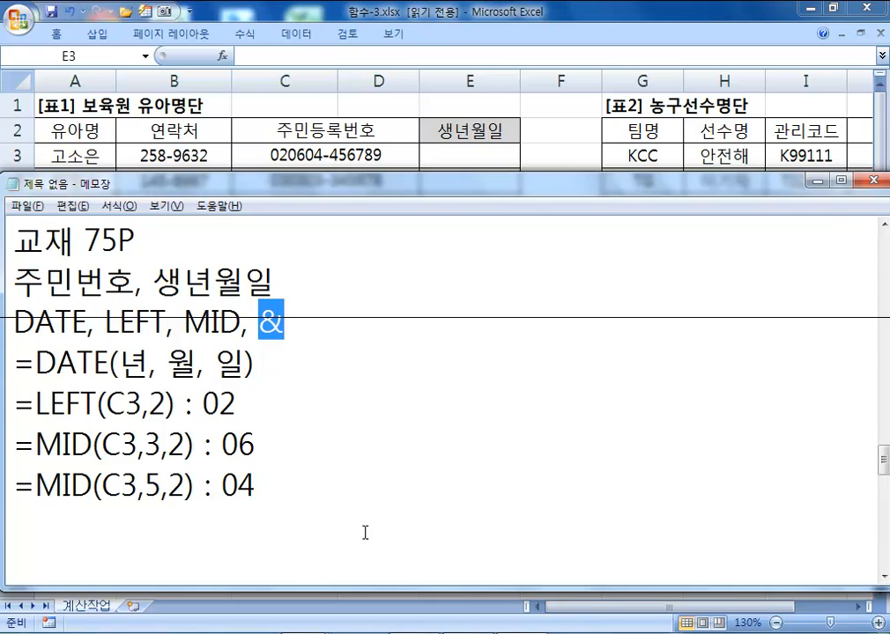
{"action": "left_click_drag", "start_coordinate": [88, 324], "coordinate": [14, 324]}
{"action": "left_click_drag", "start_coordinate": [104, 322], "coordinate": [296, 337]}
Step: Duplicate the =DATE(년, 월, 일) line below the =MID(C3,5,2) line
{"action": "left_click", "coordinate": [11, 368]}
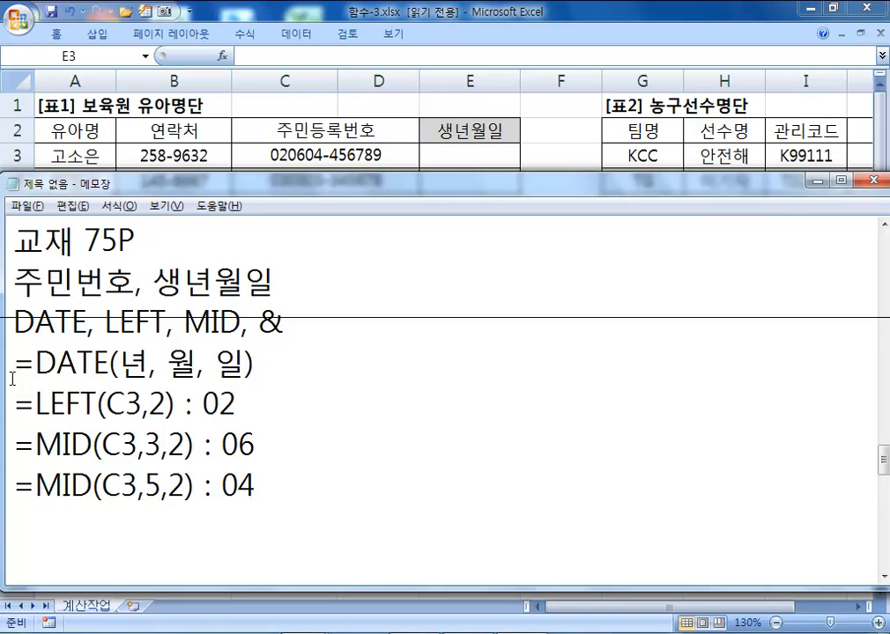
{"action": "key", "text": "shift+Down"}
{"action": "key", "text": "ctrl+c"}
{"action": "left_click", "coordinate": [14, 518]}
{"action": "key", "text": "ctrl+v"}
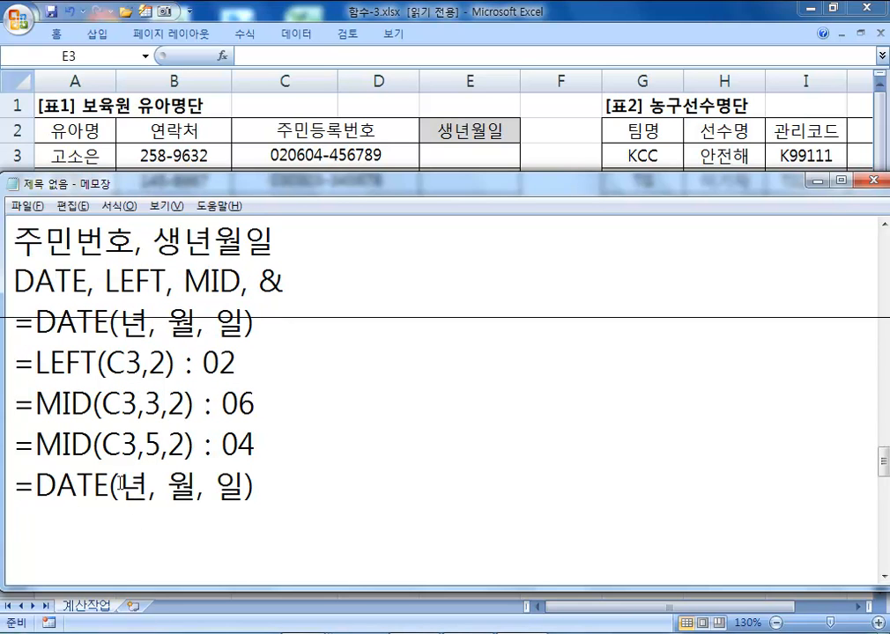
Step: Replace 년 in the duplicated DATE line with LEFT(C3,2) copied from the line above
{"action": "double_click", "coordinate": [113, 362]}
{"action": "left_click_drag", "start_coordinate": [35, 362], "coordinate": [179, 363]}
{"action": "left_click_drag", "start_coordinate": [121, 484], "coordinate": [148, 484]}
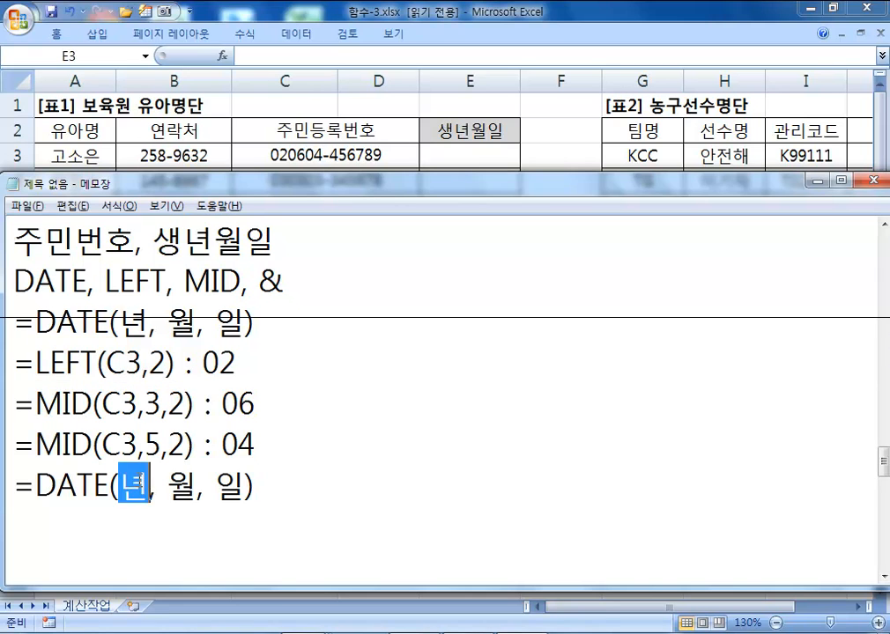
{"action": "key", "text": "ctrl+v"}
Step: Replace 월 with MID(C3,3,2) and 일 with MID(C3,5,2) in the duplicated DATE line
{"action": "left_click_drag", "start_coordinate": [39, 403], "coordinate": [194, 404]}
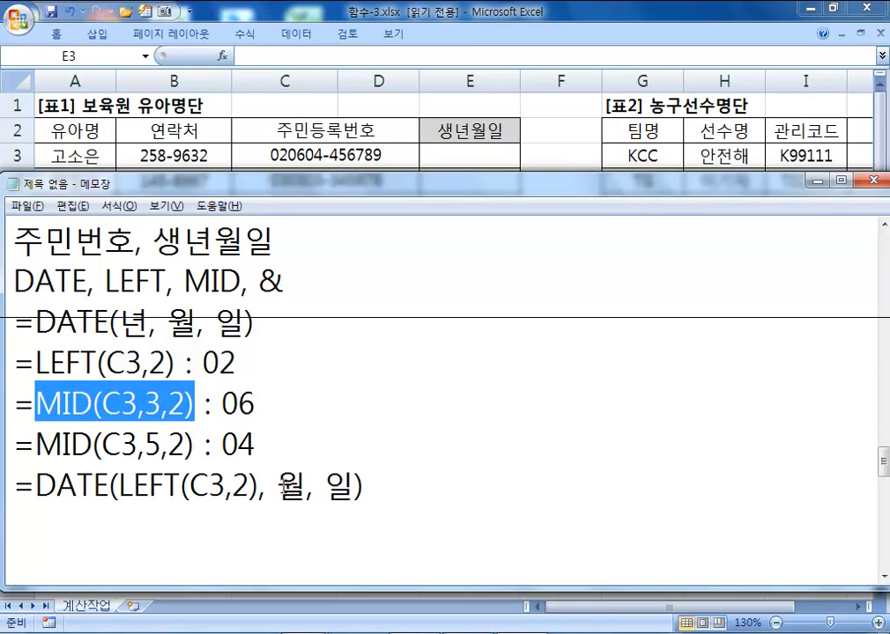
{"action": "key", "text": "ctrl+c"}
{"action": "left_click_drag", "start_coordinate": [276, 484], "coordinate": [308, 483]}
{"action": "key", "text": "ctrl+v"}
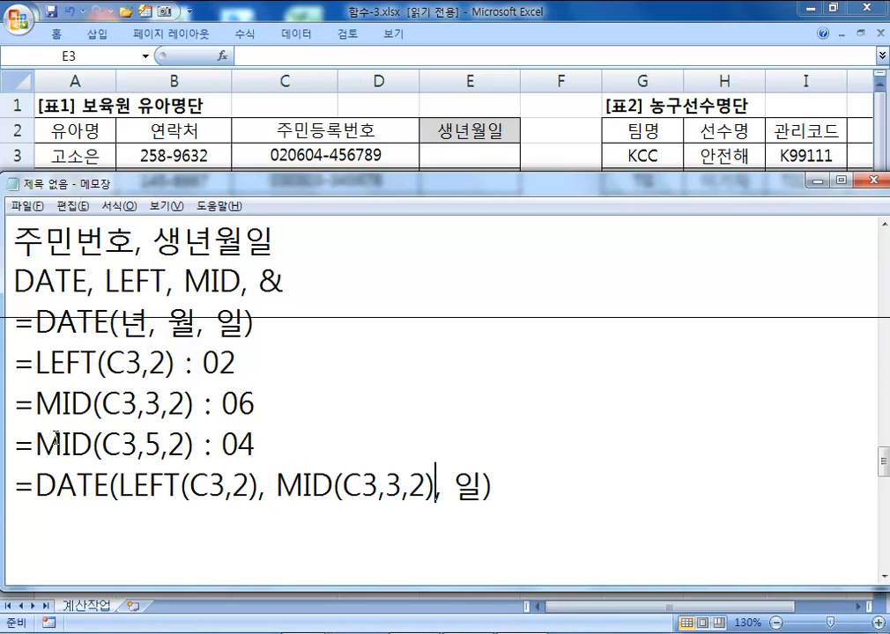
{"action": "left_click_drag", "start_coordinate": [36, 445], "coordinate": [193, 444]}
{"action": "key", "text": "ctrl+c"}
{"action": "left_click_drag", "start_coordinate": [456, 486], "coordinate": [490, 485]}
{"action": "key", "text": "ctrl+v"}
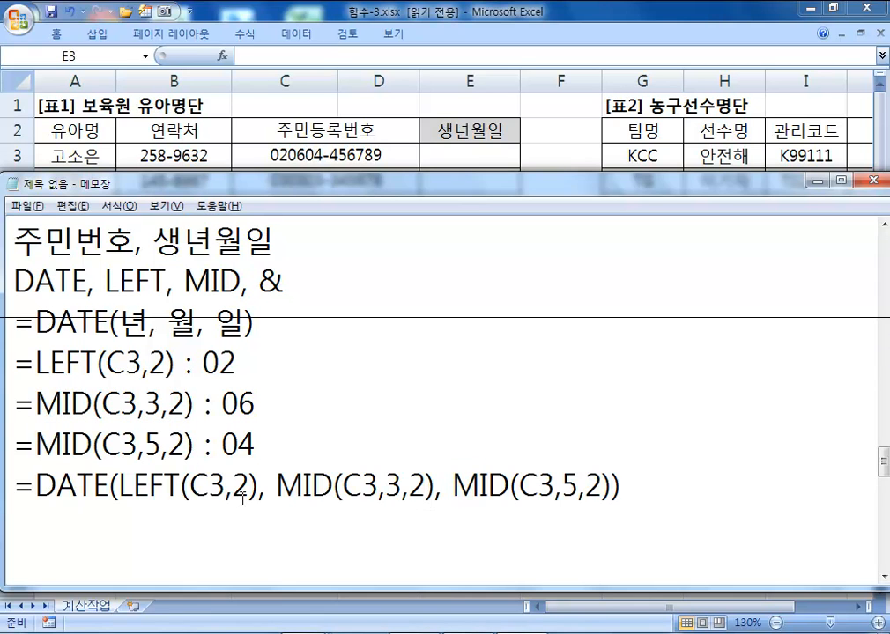
Step: Append a colon and the resulting birth date with a four-digit year after the combined DATE formula
{"action": "left_click", "coordinate": [666, 490]}
{"action": "type", "text": "02-06-"}
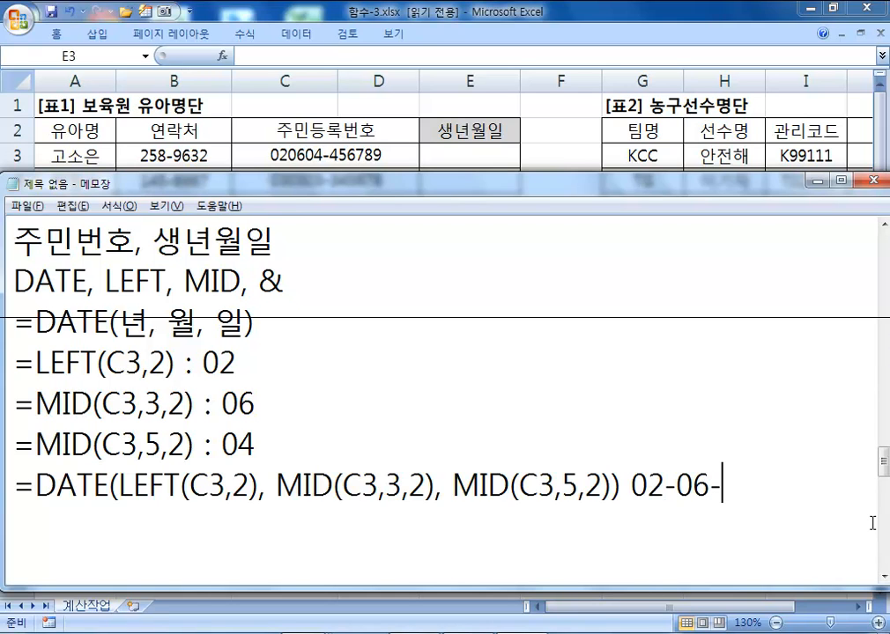
{"action": "type", "text": "04"}
{"action": "key", "text": "Left"}
{"action": "key", "text": "Left"}
{"action": "key", "text": "Left"}
{"action": "key", "text": "Left"}
{"action": "key", "text": "Left"}
{"action": "key", "text": "Left"}
{"action": "key", "text": "Left"}
{"action": "key", "text": "Left"}
{"action": "key", "text": "Left"}
{"action": "key", "text": "Right"}
{"action": "type", "text": ": 20"}
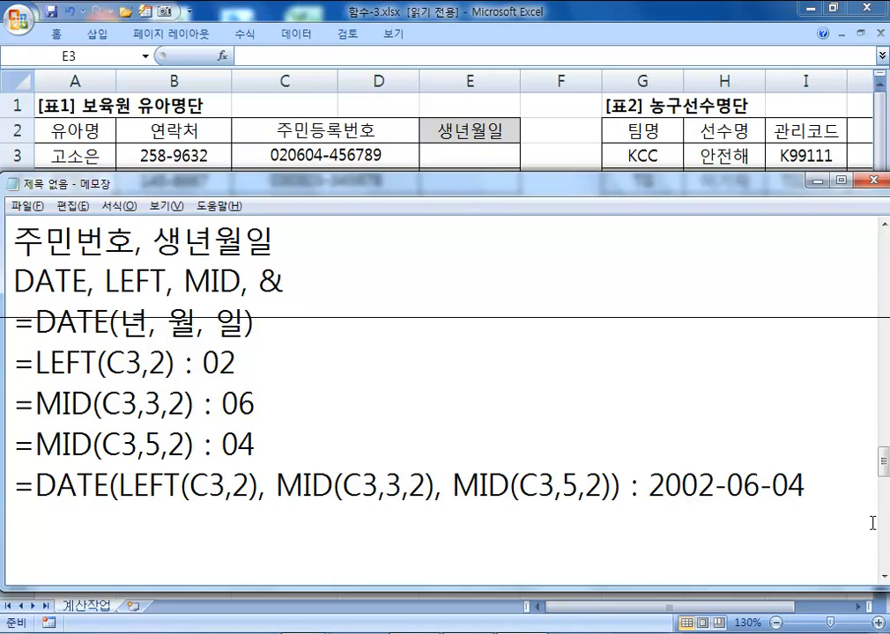
Step: Highlight the extracted part of the birth date, its century prefix 20, and the & operator in the function list
{"action": "left_click_drag", "start_coordinate": [680, 485], "coordinate": [808, 485]}
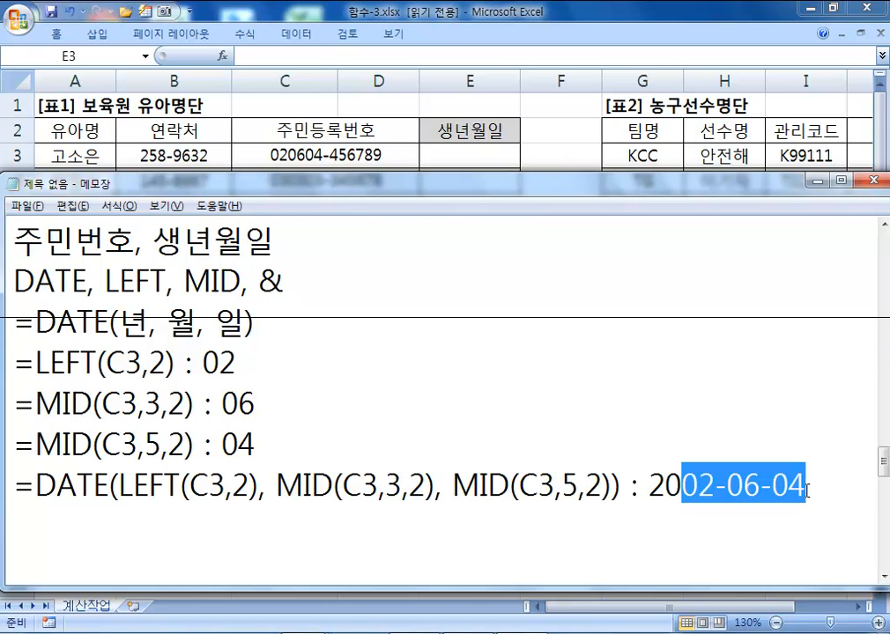
{"action": "left_click_drag", "start_coordinate": [648, 486], "coordinate": [684, 485]}
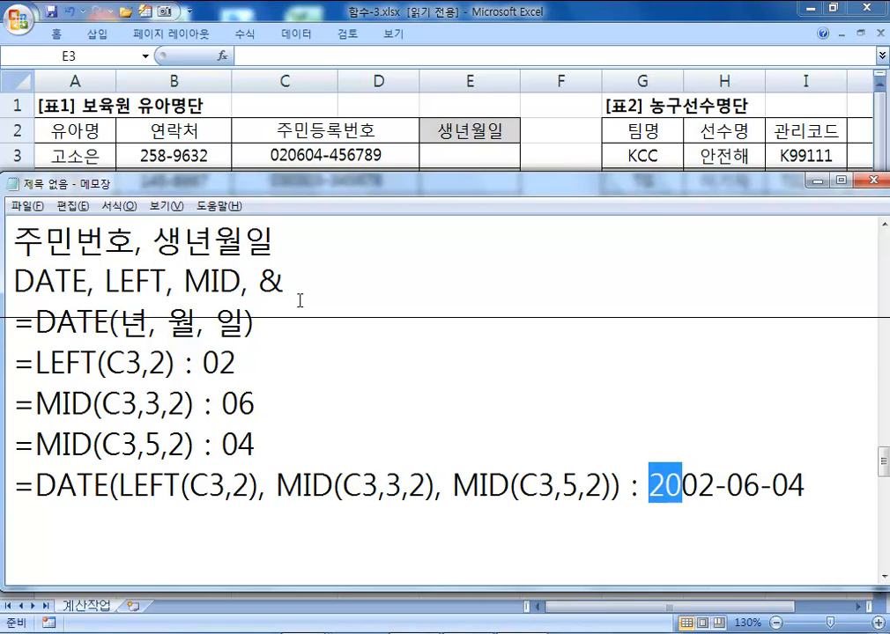
{"action": "left_click_drag", "start_coordinate": [258, 282], "coordinate": [284, 282]}
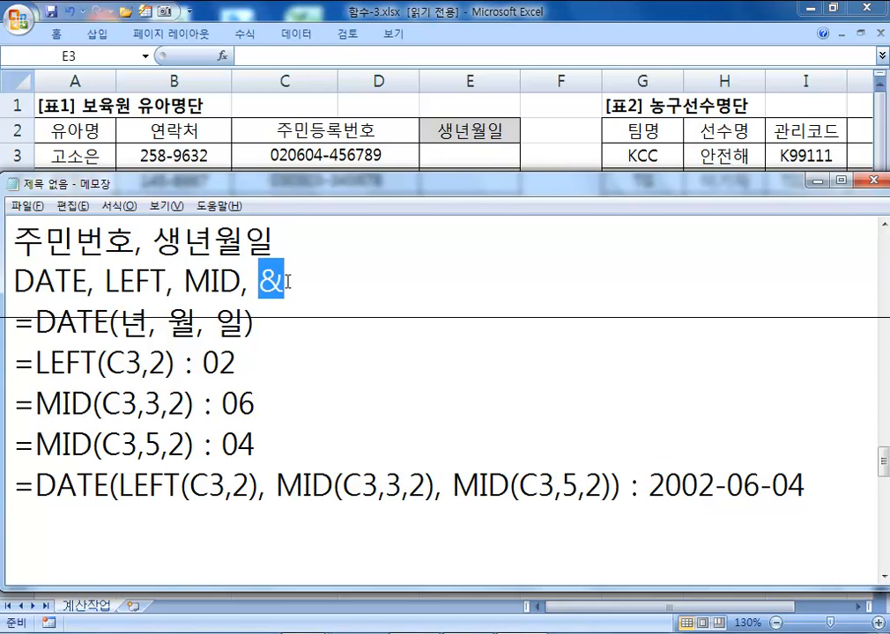
Step: Insert "20"& before LEFT(C3,2) in the combined DATE formula and move the colon with the birth date onto its own line
{"action": "left_click", "coordinate": [120, 485]}
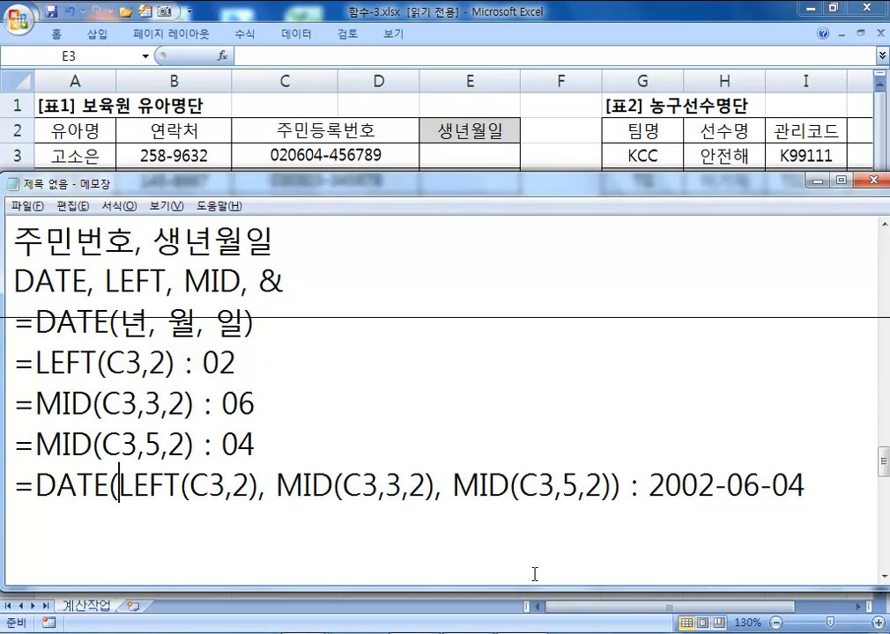
{"action": "type", "text": "\"20"}
{"action": "key", "text": "Return"}
{"action": "key", "text": "BackSpace"}
{"action": "type", "text": "\""}
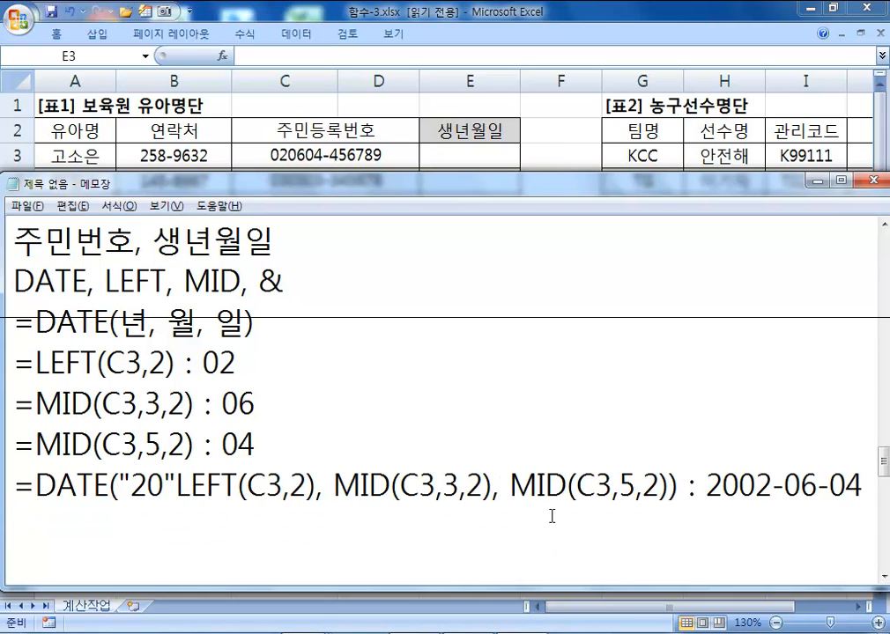
{"action": "type", "text": "&"}
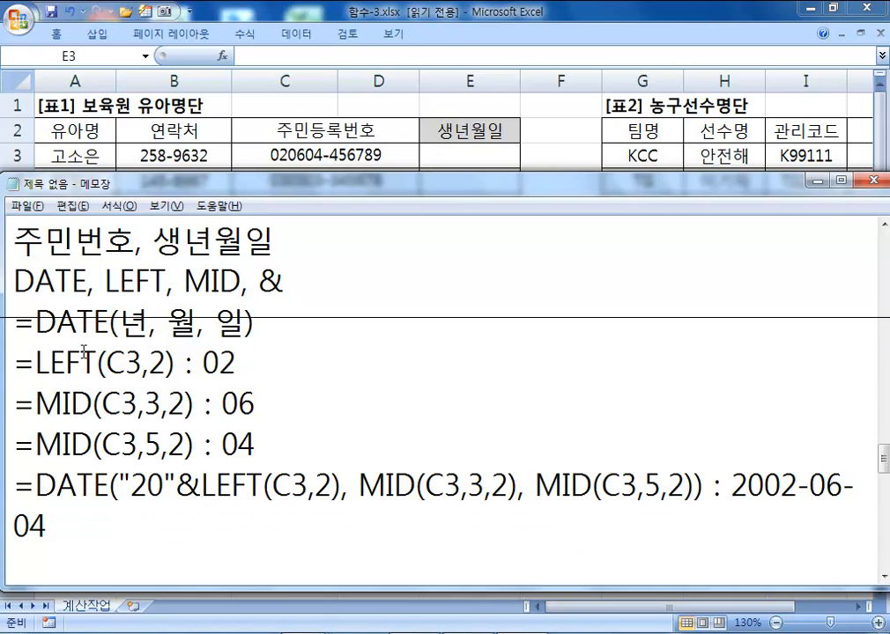
{"action": "left_click", "coordinate": [704, 487]}
{"action": "key", "text": "Return"}
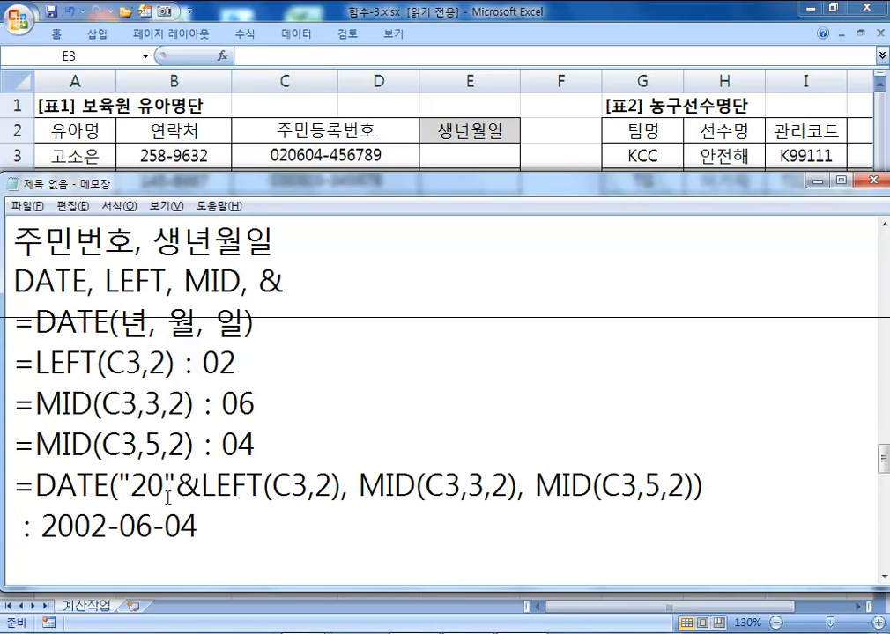
Step: Review the combined formula by highlighting "20", the extracted year, LEFT(C3,2), both MID functions and the & operator
{"action": "left_click_drag", "start_coordinate": [130, 480], "coordinate": [164, 480]}
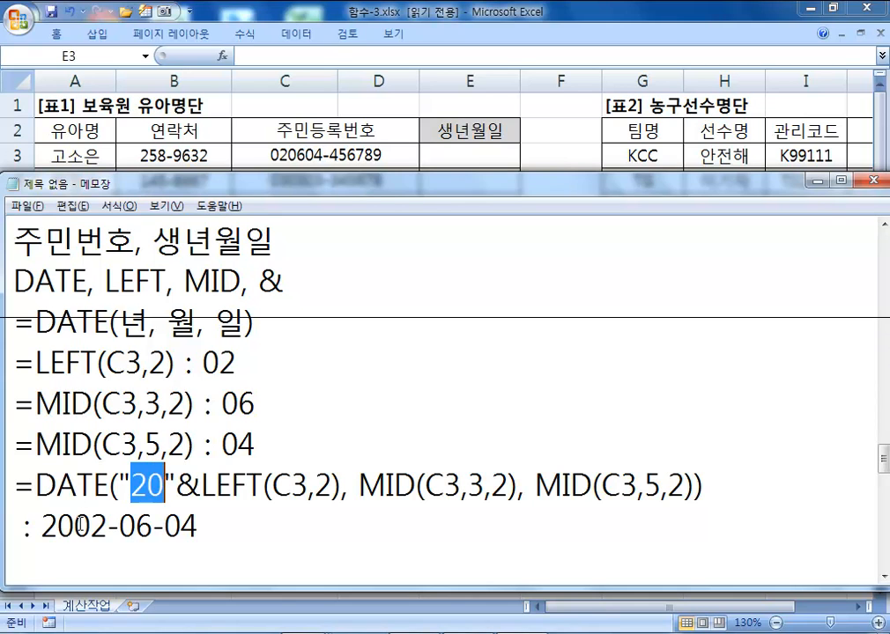
{"action": "left_click_drag", "start_coordinate": [74, 527], "coordinate": [108, 527]}
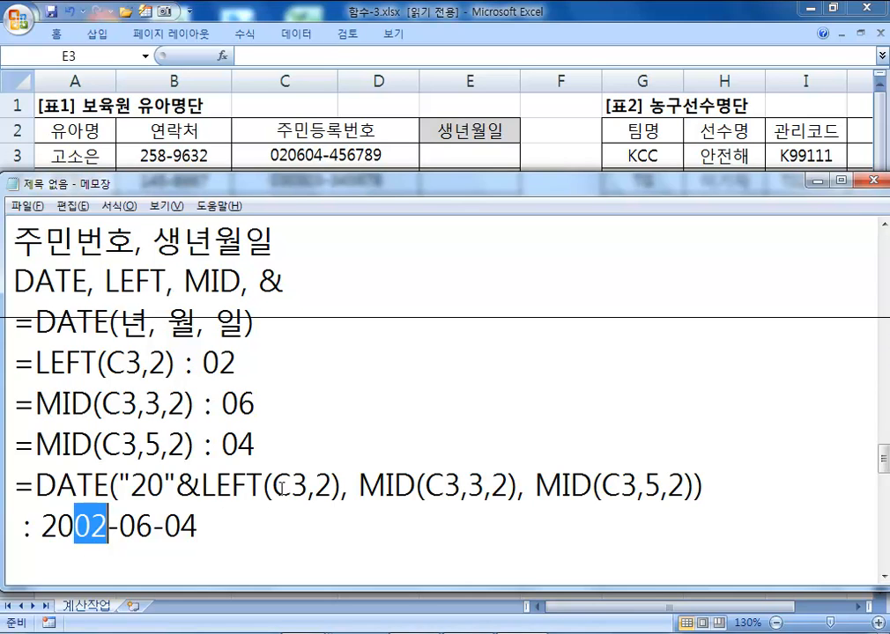
{"action": "left_click_drag", "start_coordinate": [201, 484], "coordinate": [341, 484]}
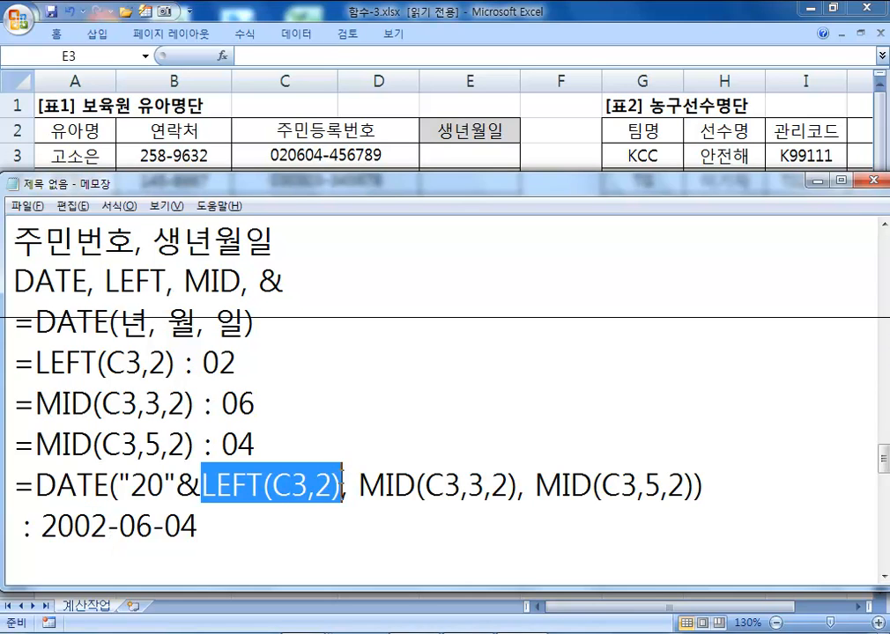
{"action": "left_click_drag", "start_coordinate": [147, 484], "coordinate": [202, 484]}
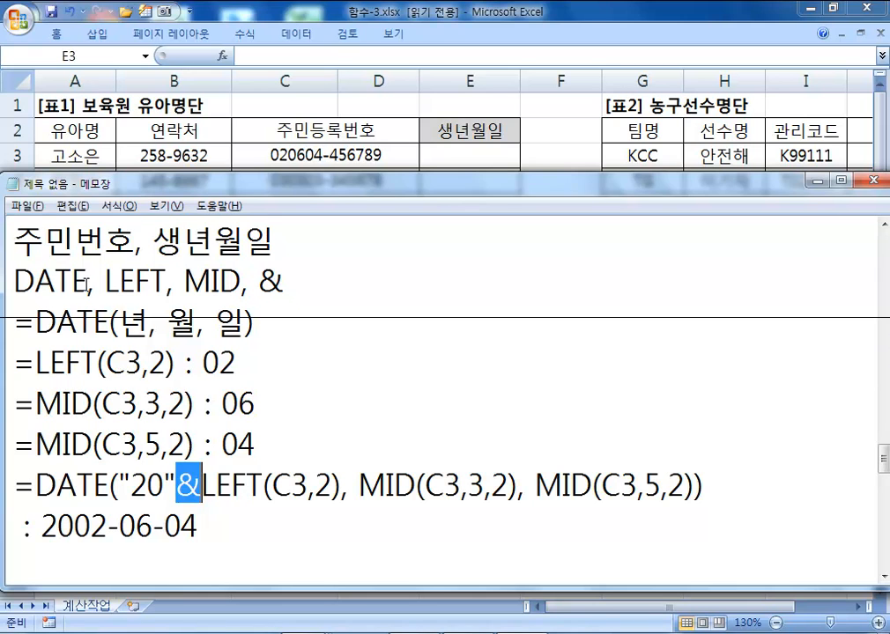
{"action": "left_click_drag", "start_coordinate": [87, 280], "coordinate": [43, 280]}
{"action": "left_click_drag", "start_coordinate": [201, 485], "coordinate": [293, 485]}
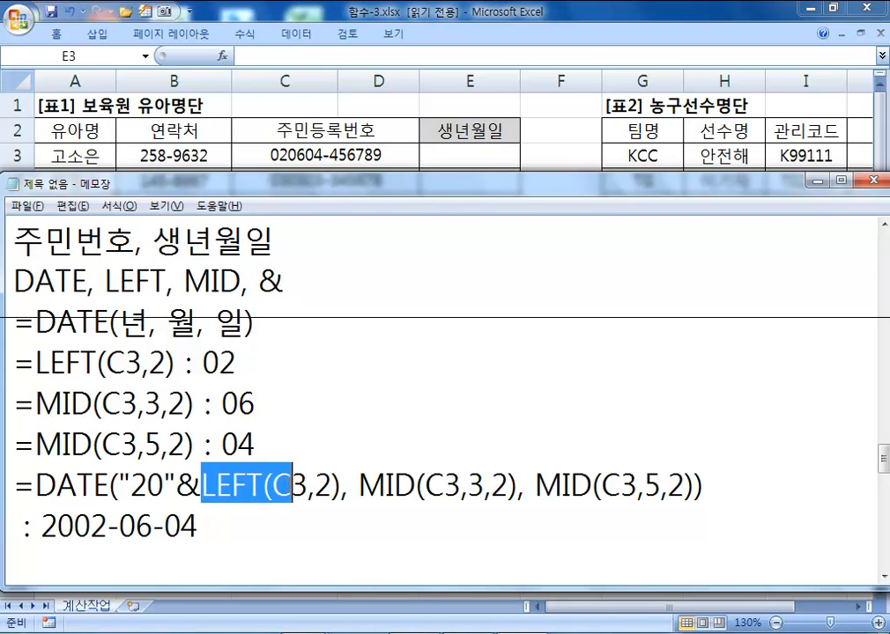
{"action": "left_click_drag", "start_coordinate": [359, 485], "coordinate": [423, 486]}
{"action": "left_click_drag", "start_coordinate": [535, 485], "coordinate": [591, 485]}
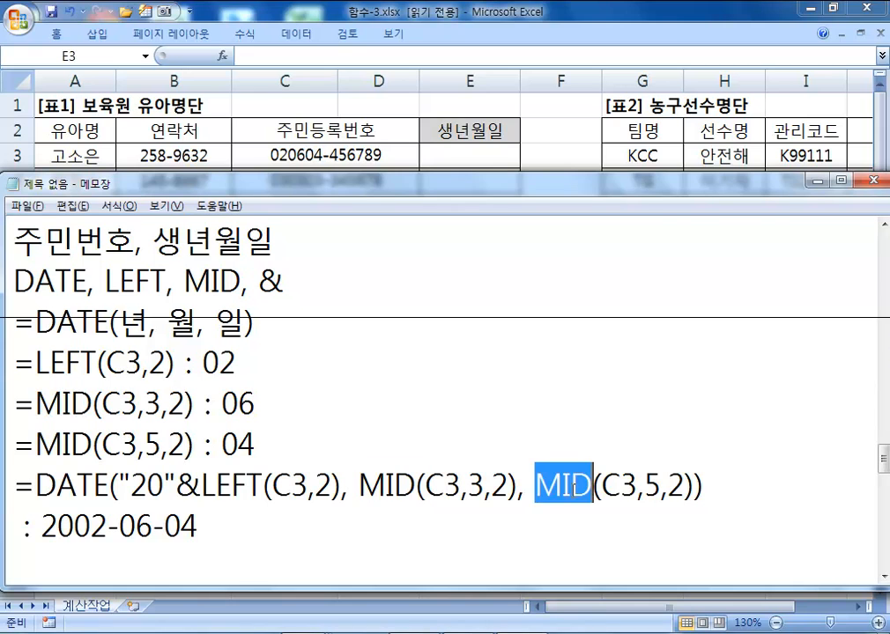
{"action": "left_click_drag", "start_coordinate": [177, 485], "coordinate": [202, 485]}
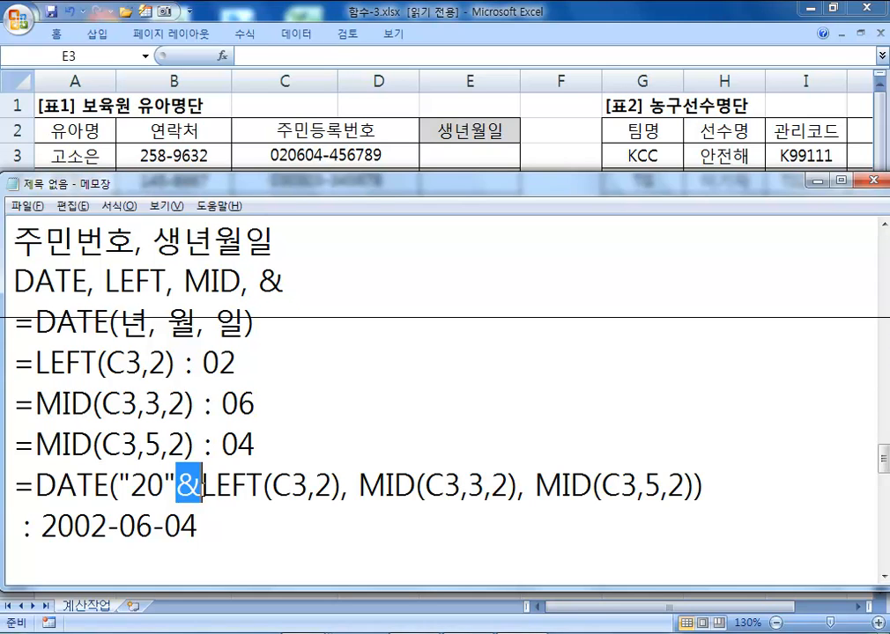
Step: Copy the combined =DATE("20"&LEFT(C3,2), MID(C3,3,2), MID(C3,5,2)) formula to try it in Excel cell E3, and clear the cell
{"action": "left_click_drag", "start_coordinate": [702, 485], "coordinate": [15, 486]}
{"action": "key", "text": "ctrl+c"}
{"action": "left_click", "coordinate": [455, 155]}
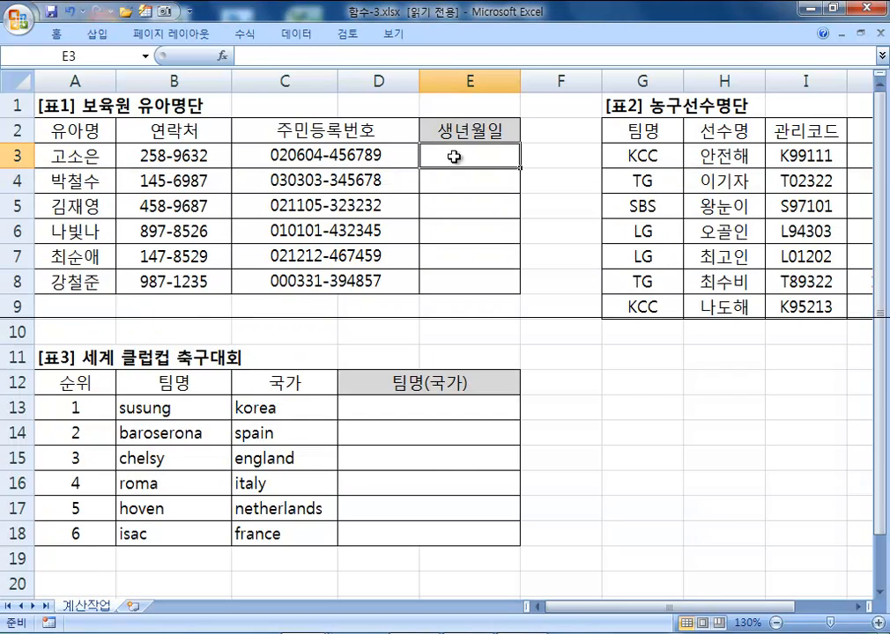
{"action": "key", "text": "ctrl+v"}
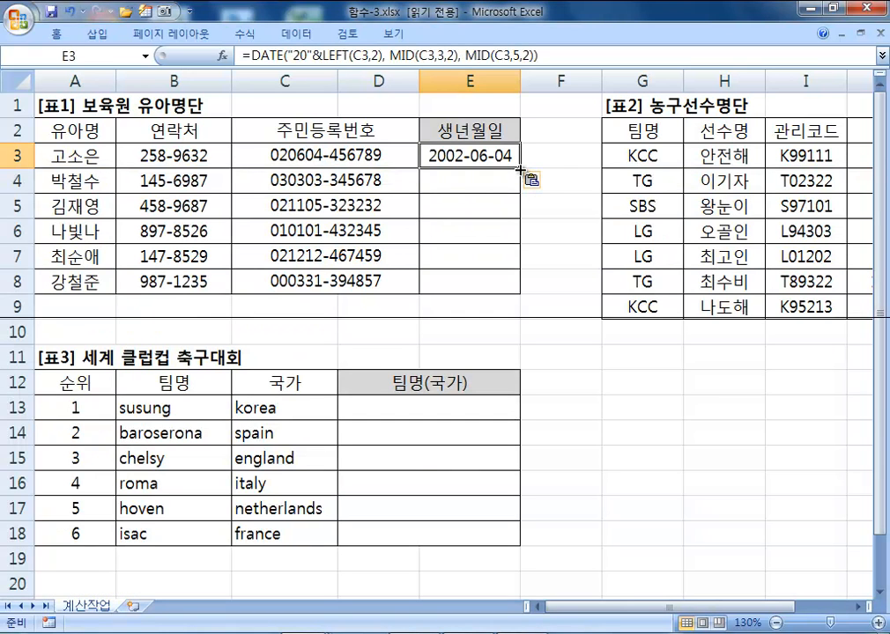
{"action": "key", "text": "Delete"}
{"action": "key", "text": "alt+Tab"}
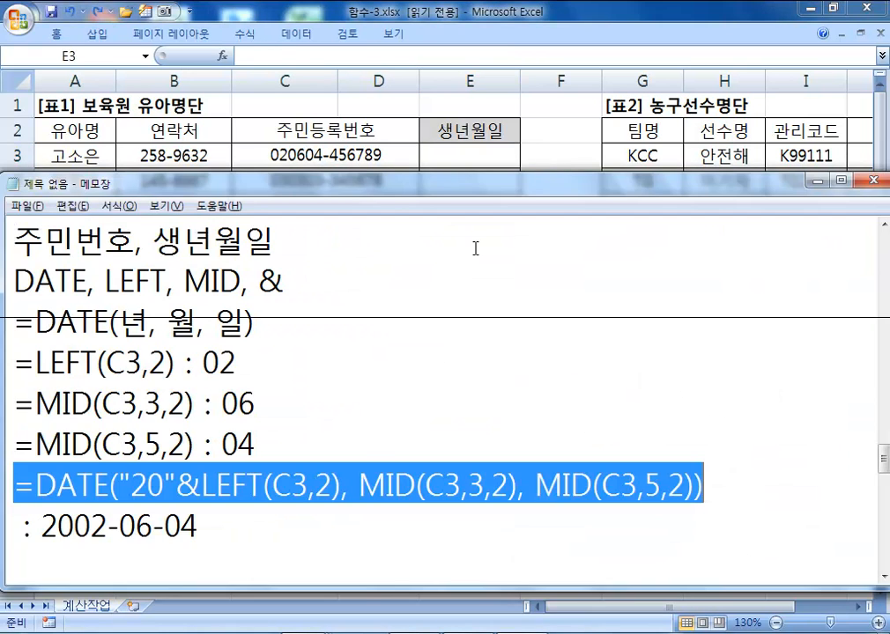
{"action": "key", "text": "alt+Tab"}
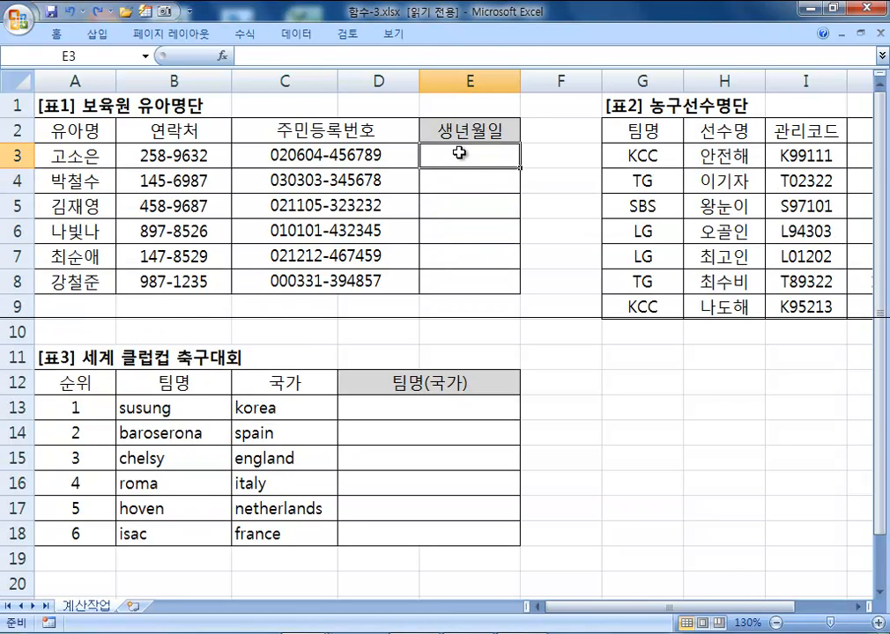
Step: Enter =DATE(LEFT(C3,2), MID(C3,3,2), MID(C3,5,2)) in cell E3, leaving out the "20"& prefix
{"action": "double_click", "coordinate": [436, 155]}
{"action": "key", "text": "ctrl+v"}
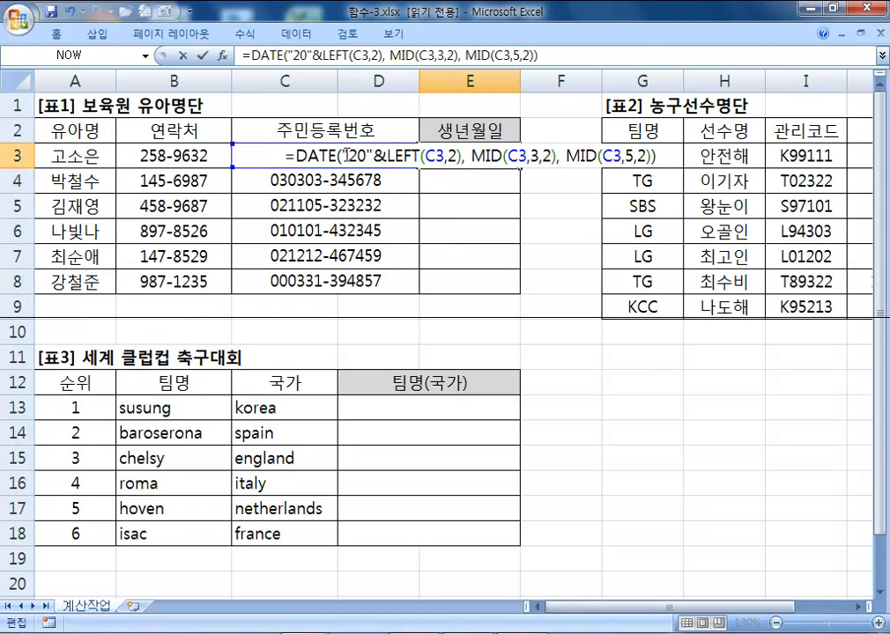
{"action": "left_click_drag", "start_coordinate": [343, 157], "coordinate": [386, 159]}
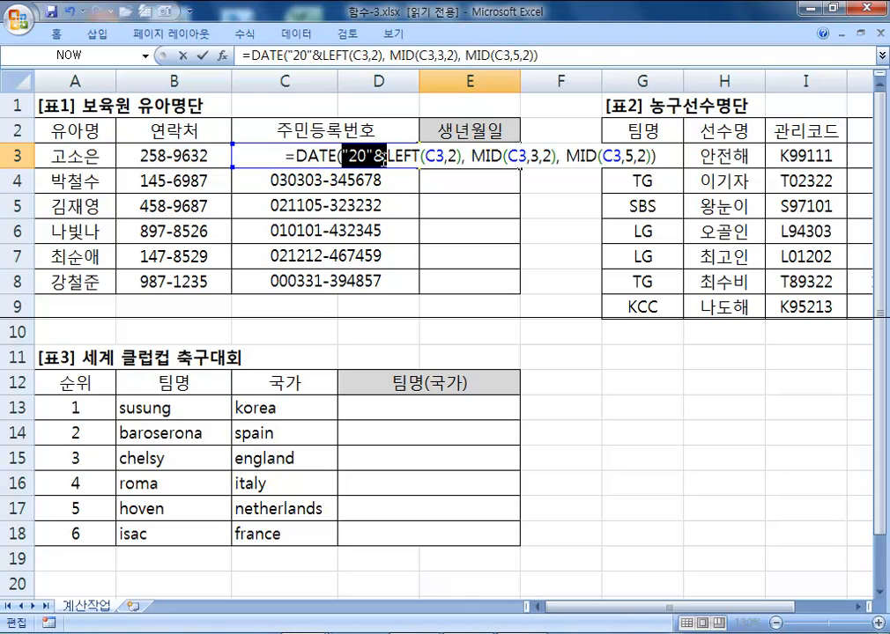
{"action": "key", "text": "Delete"}
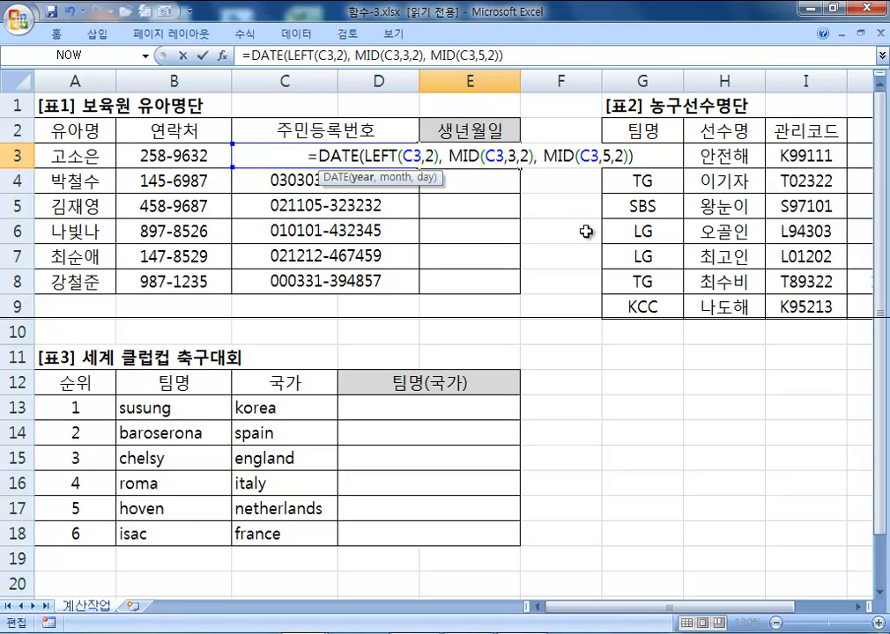
{"action": "key", "text": "Return"}
{"action": "left_click", "coordinate": [478, 150]}
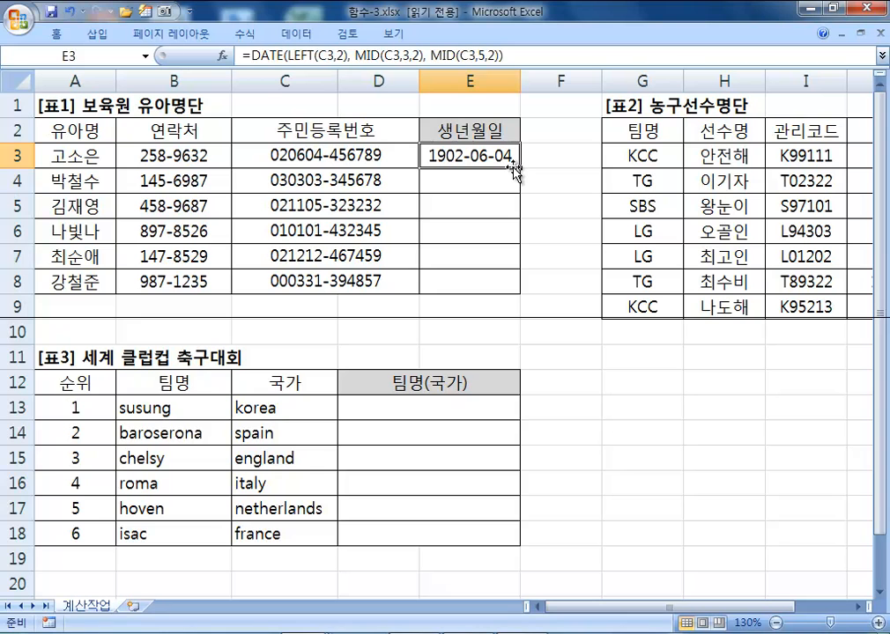
Step: Replace the formula in Excel cell E3 with =DATE("20"&LEFT(C3,2), MID(C3,3,2), MID(C3,5,2)) and fill it down to E8
{"action": "key", "text": "alt+Tab"}
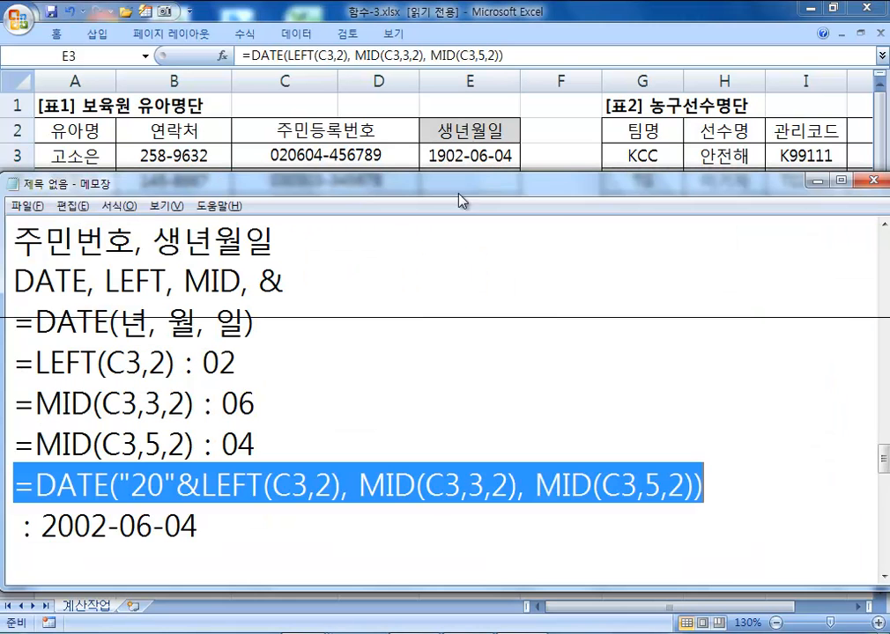
{"action": "left_click_drag", "start_coordinate": [131, 486], "coordinate": [164, 486]}
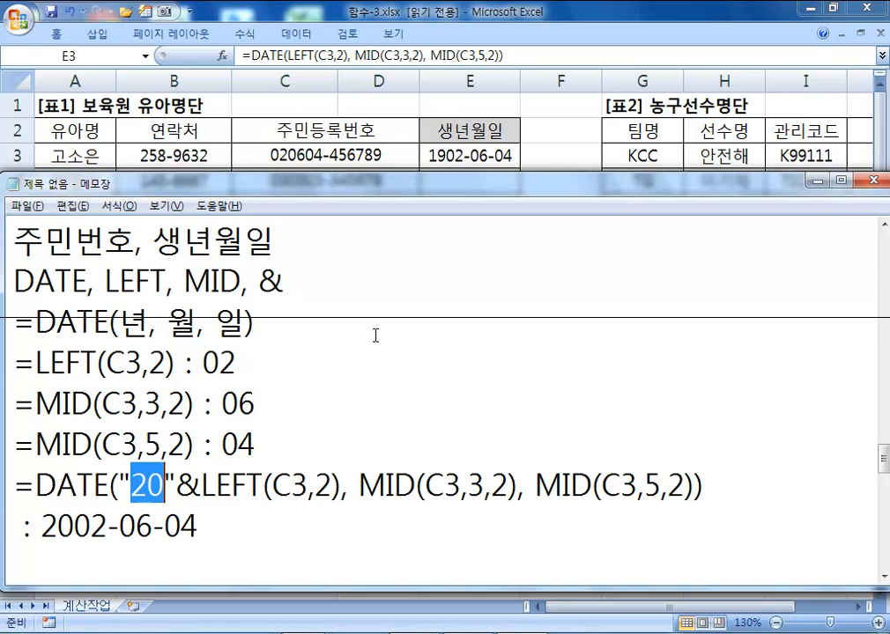
{"action": "left_click", "coordinate": [465, 159]}
{"action": "double_click", "coordinate": [485, 159]}
{"action": "left_click_drag", "start_coordinate": [633, 156], "coordinate": [274, 161]}
{"action": "key", "text": "ctrl+v"}
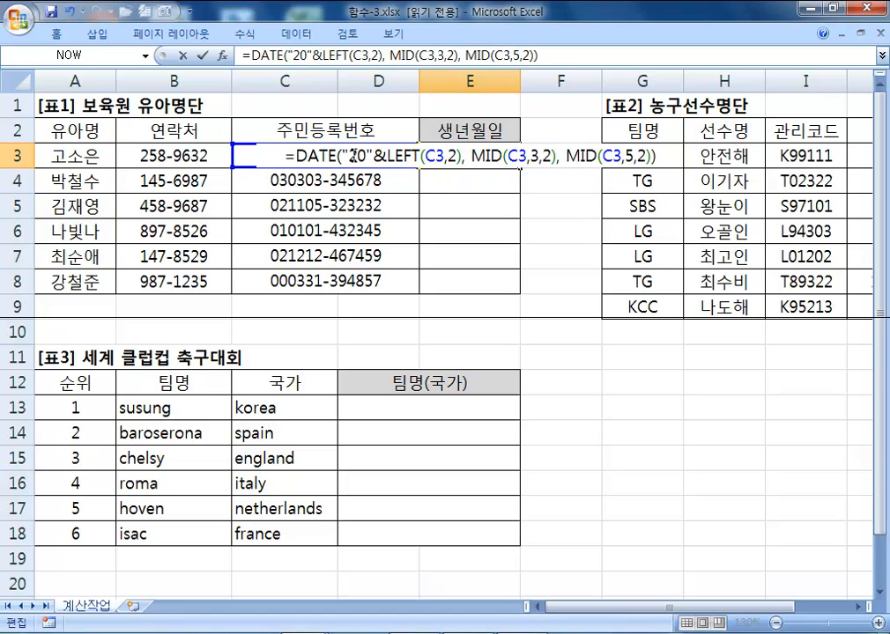
{"action": "key", "text": "Return"}
{"action": "left_click", "coordinate": [501, 151]}
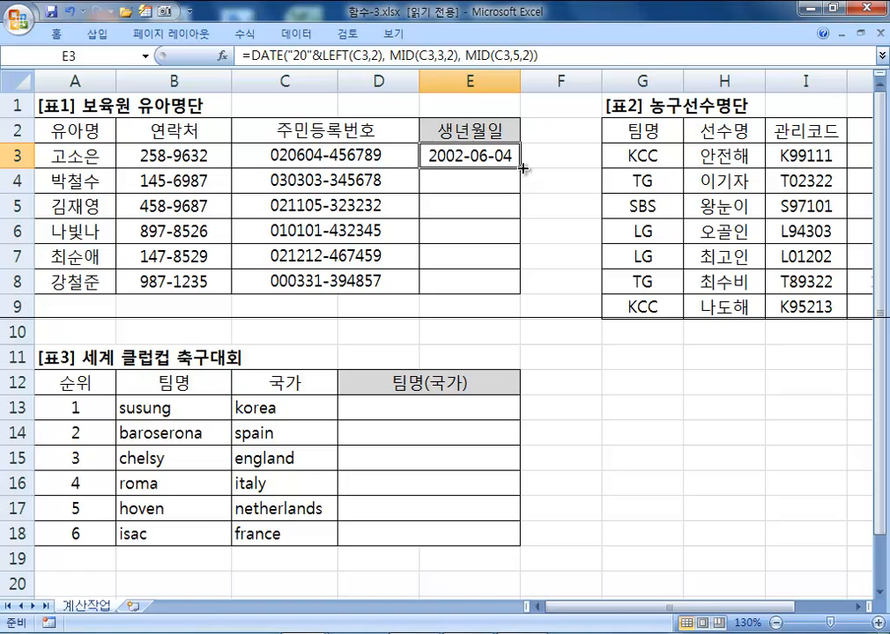
{"action": "left_click_drag", "start_coordinate": [520, 164], "coordinate": [526, 280]}
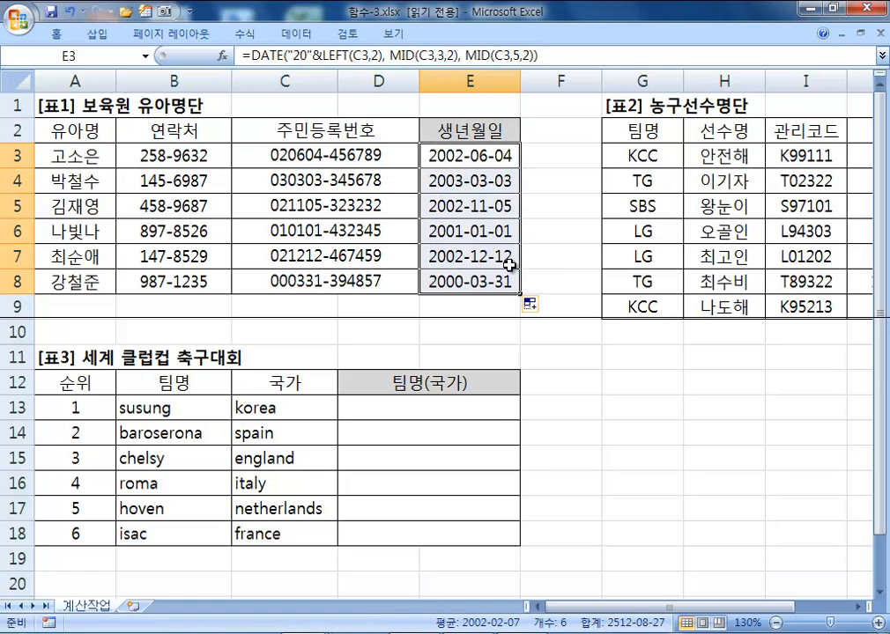
Step: Review the Notepad notes by highlighting the & operator, the combined DATE formula, the =DATE(년, 월, 일) syntax and =LEFT(C3,2)
{"action": "key", "text": "alt+Tab"}
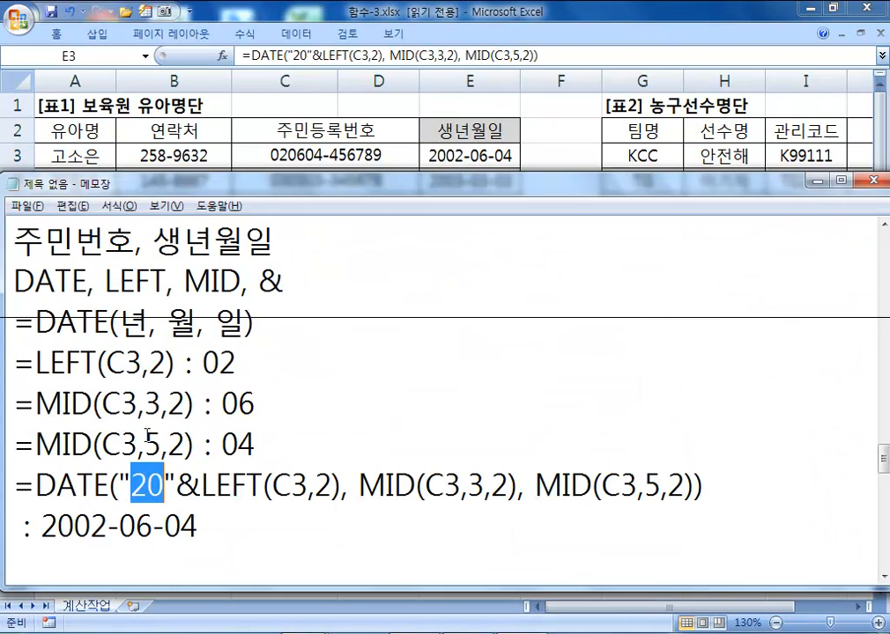
{"action": "left_click", "coordinate": [199, 485]}
{"action": "left_click_drag", "start_coordinate": [201, 485], "coordinate": [176, 485]}
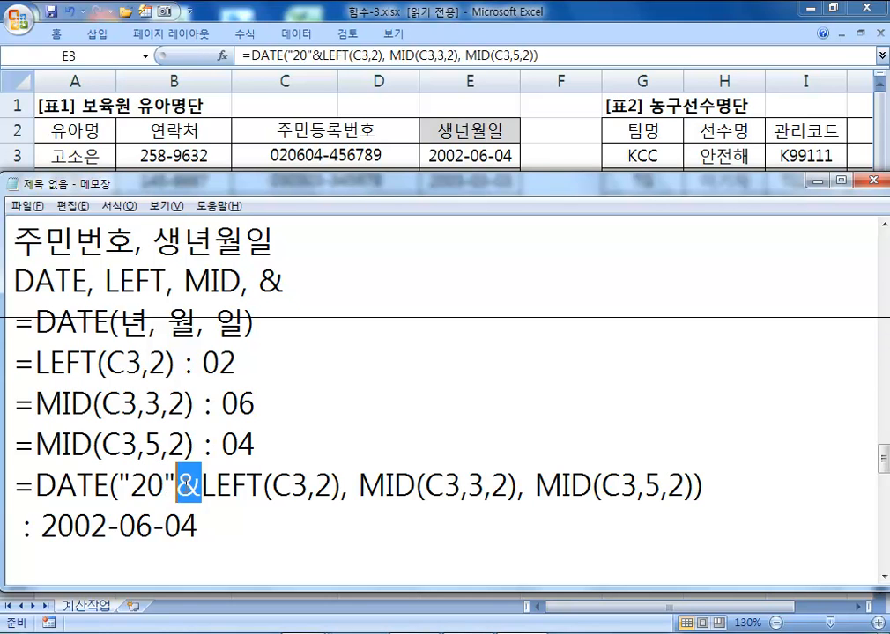
{"action": "left_click", "coordinate": [238, 533]}
{"action": "left_click_drag", "start_coordinate": [745, 483], "coordinate": [3, 483]}
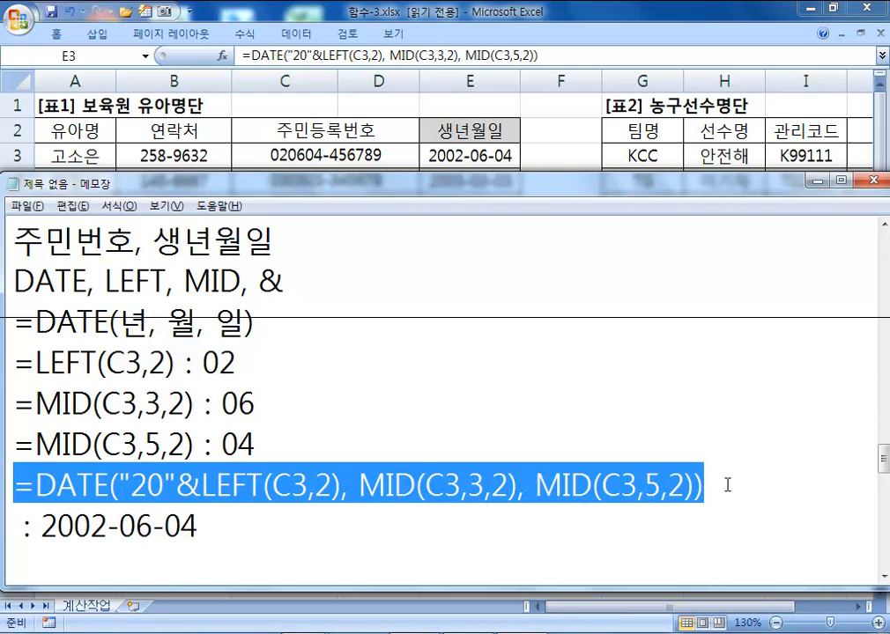
{"action": "left_click_drag", "start_coordinate": [782, 476], "coordinate": [2, 469]}
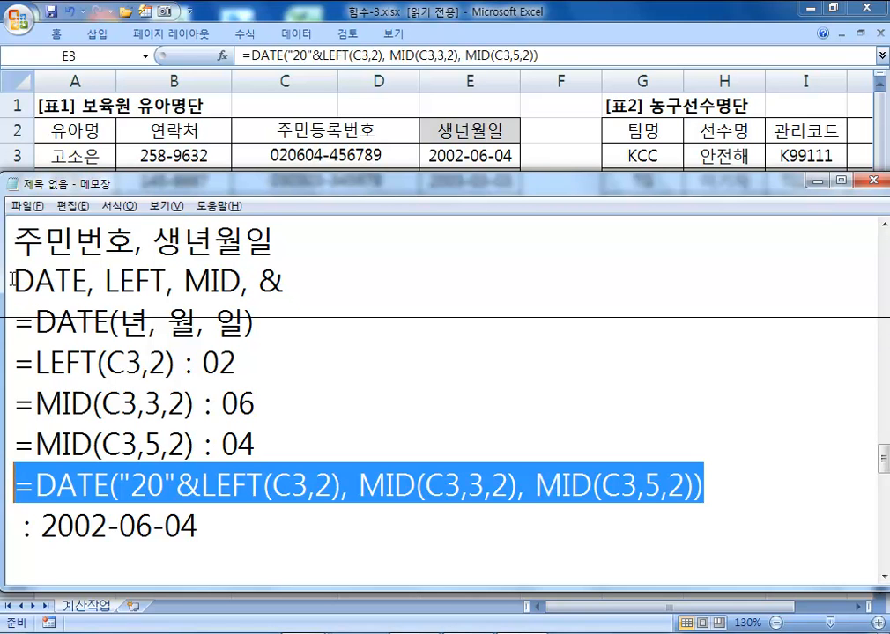
{"action": "left_click_drag", "start_coordinate": [11, 285], "coordinate": [84, 282]}
{"action": "left_click", "coordinate": [254, 323]}
{"action": "left_click_drag", "start_coordinate": [255, 323], "coordinate": [12, 323]}
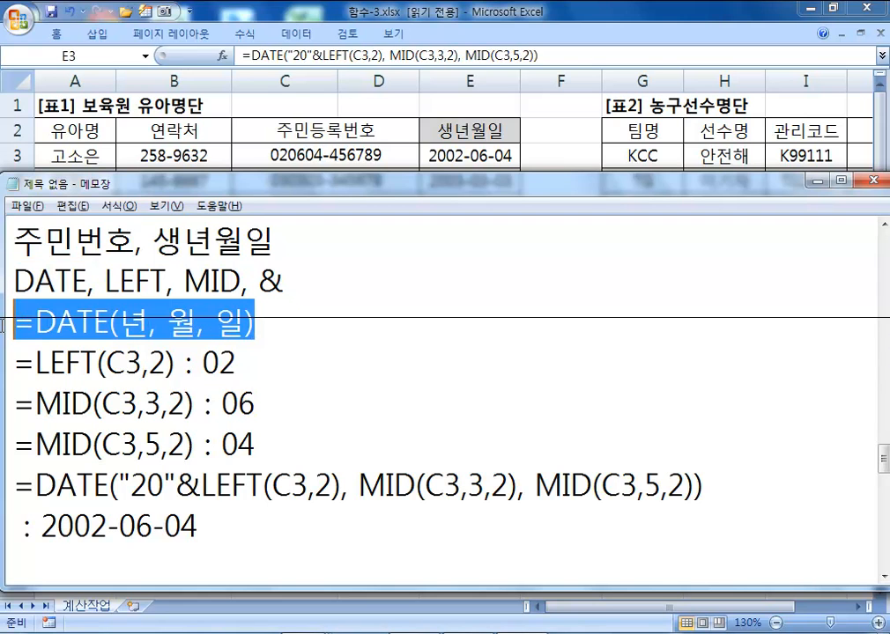
{"action": "left_click_drag", "start_coordinate": [14, 363], "coordinate": [174, 363]}
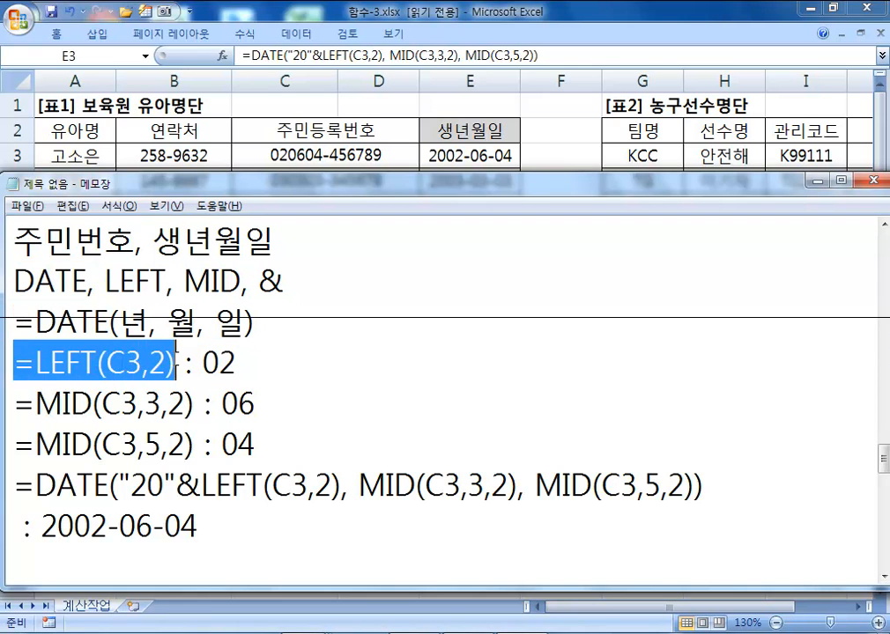
{"action": "left_click", "coordinate": [145, 404]}
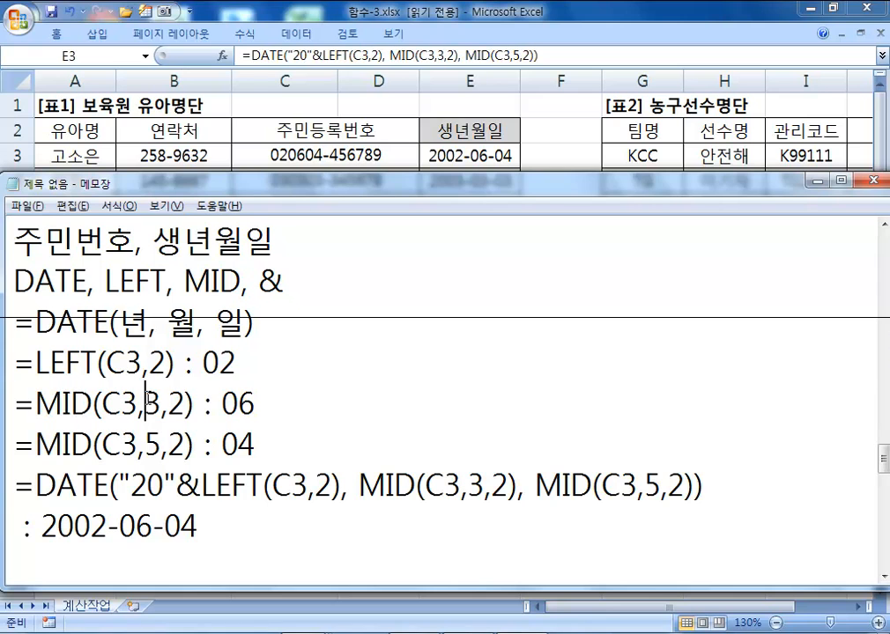
{"action": "left_click_drag", "start_coordinate": [9, 492], "coordinate": [734, 475]}
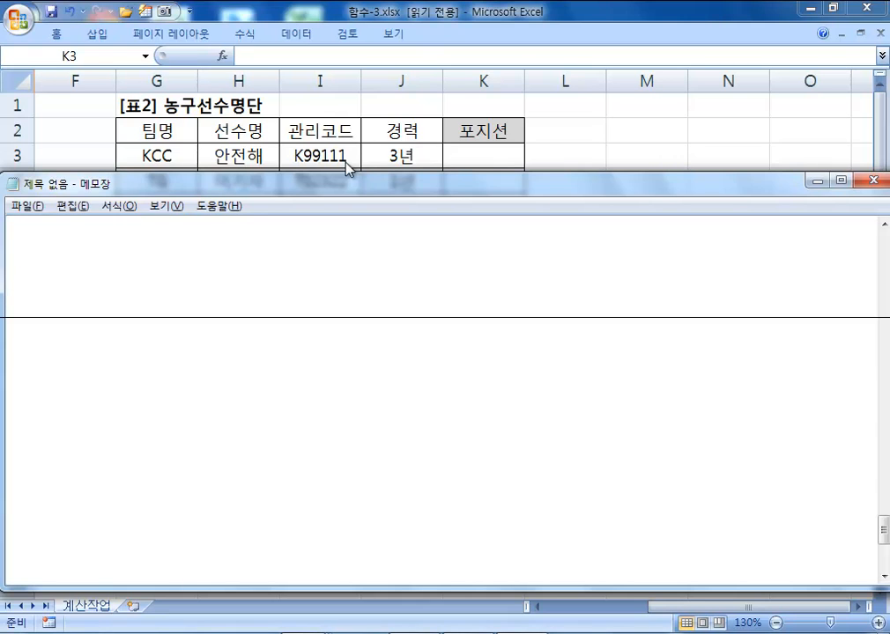
Step: Write the condition =IF(관리코드의 4번째 글자가 1이면,"센터", in Notepad for the 포지션 column of table 2
{"action": "type", "text": "=IF("}
{"action": "type", "text": "관리코드의 "}
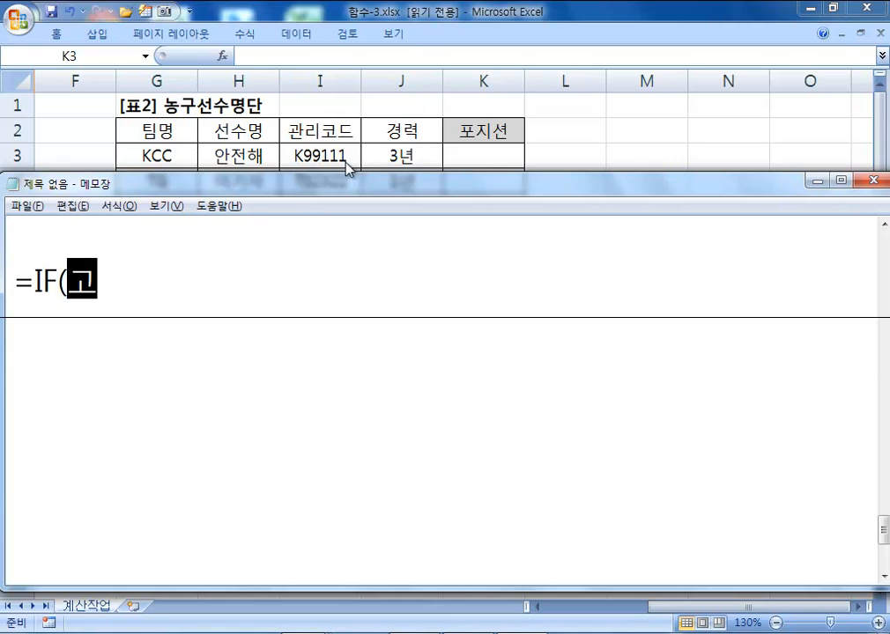
{"action": "type", "text": "4번째 글자"}
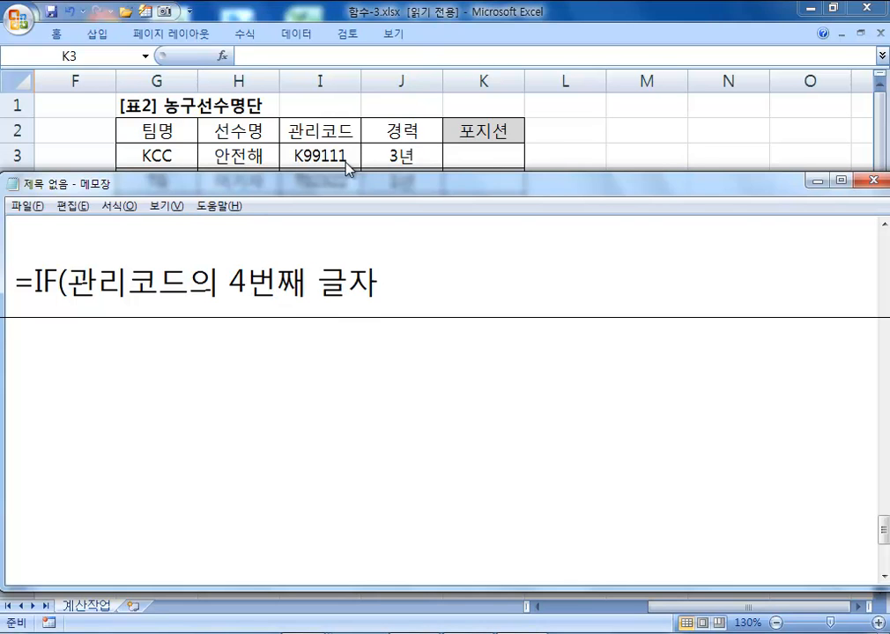
{"action": "type", "text": "가 1"}
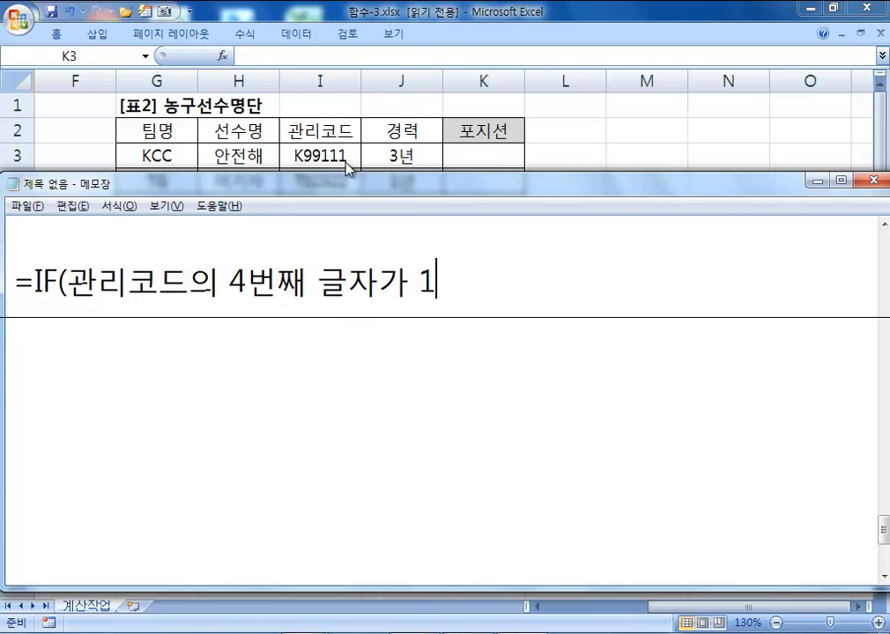
{"action": "type", "text": "이면,\""}
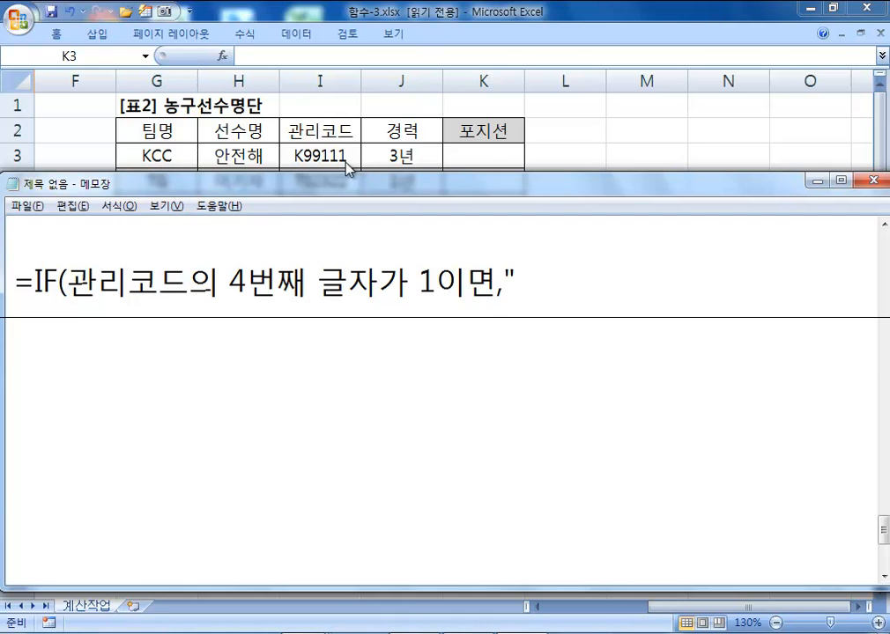
{"action": "type", "text": "센터\", "}
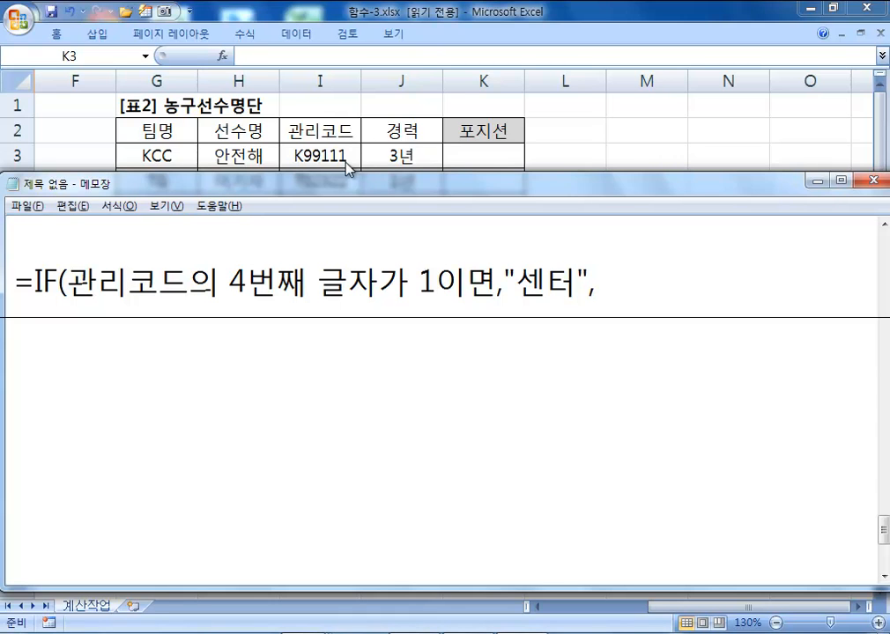
{"action": "type", "text": "I"}
{"action": "key", "text": "BackSpace"}
Step: List the code mappings 1, "센터 and 2, "포드" on separate lines below the IF sentence
{"action": "key", "text": "Return"}
{"action": "type", "text": "1, "}
{"action": "type", "text": "\"TP"}
{"action": "key", "text": "BackSpace"}
{"action": "key", "text": "BackSpace"}
{"action": "type", "text": "센터"}
{"action": "key", "text": "Return"}
{"action": "type", "text": "2, "}
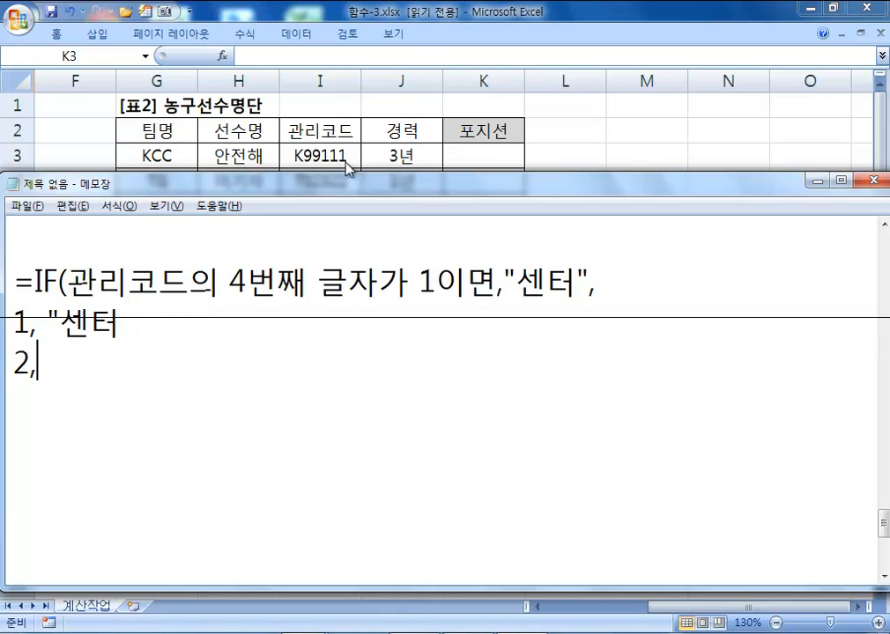
{"action": "type", "text": "포드"}
{"action": "key", "text": "Left"}
{"action": "key", "text": "Left"}
{"action": "type", "text": "\""}
{"action": "key", "text": "End"}
{"action": "type", "text": "\""}
{"action": "key", "text": "Return"}
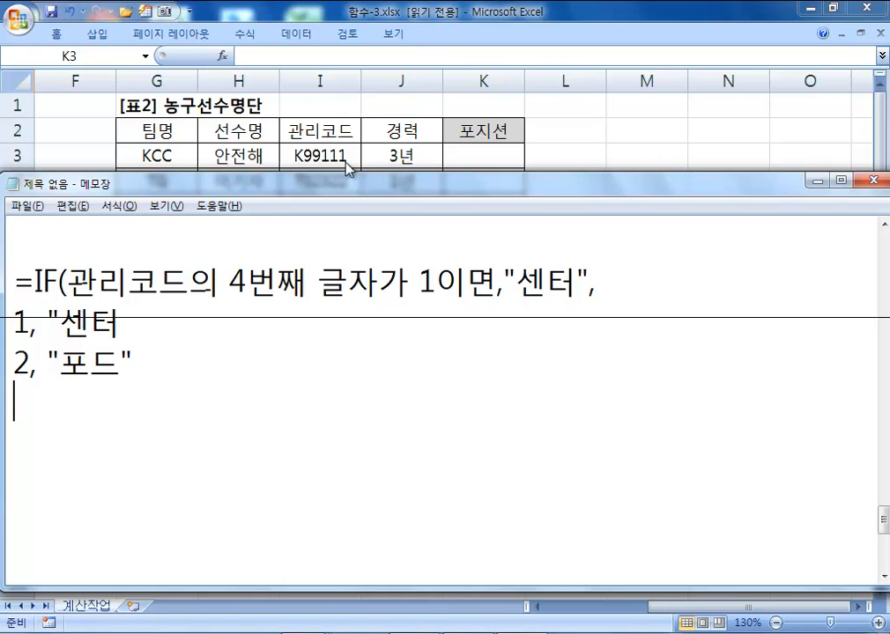
Step: Add the mapping line 3, "가드" and put the missing closing quote after 센터 in the first mapping
{"action": "type", "text": "3, \""}
{"action": "type", "text": "가드"}
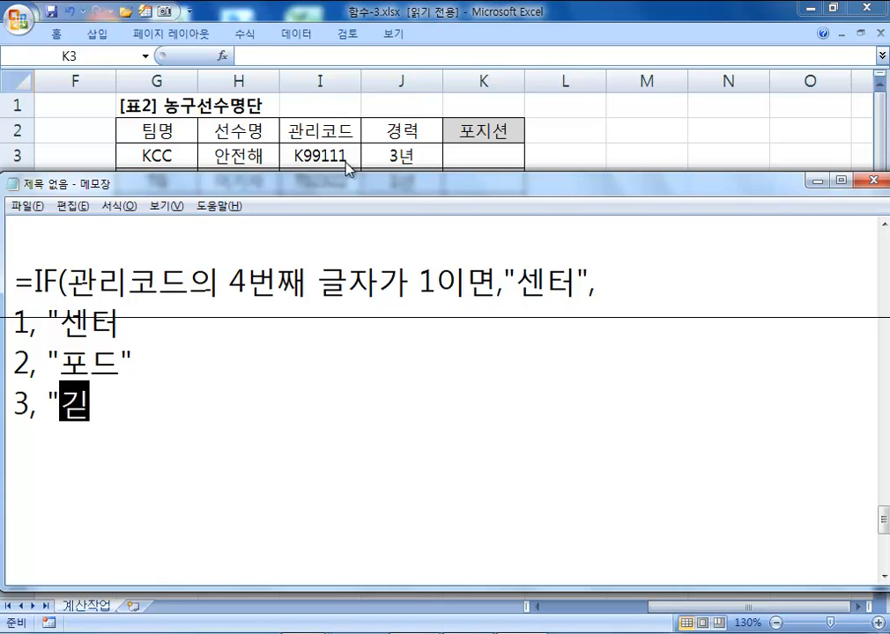
{"action": "type", "text": "\""}
{"action": "key", "text": "Up"}
{"action": "key", "text": "Up"}
{"action": "type", "text": "\""}
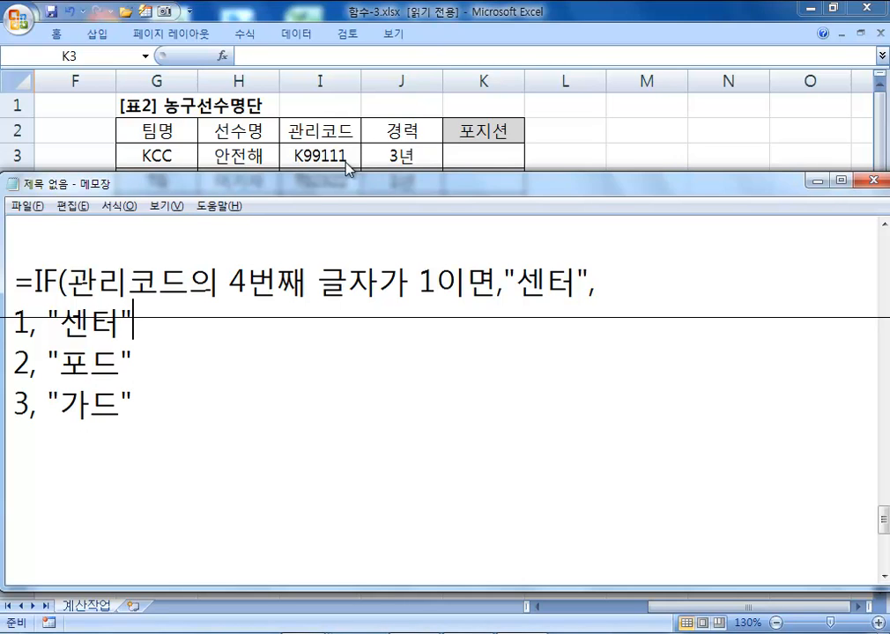
{"action": "key", "text": "Down"}
{"action": "key", "text": "Down"}
Step: Start an =IF( formula on a new line below the mappings, removing the 조건식 placeholder after writing it
{"action": "key", "text": "Return"}
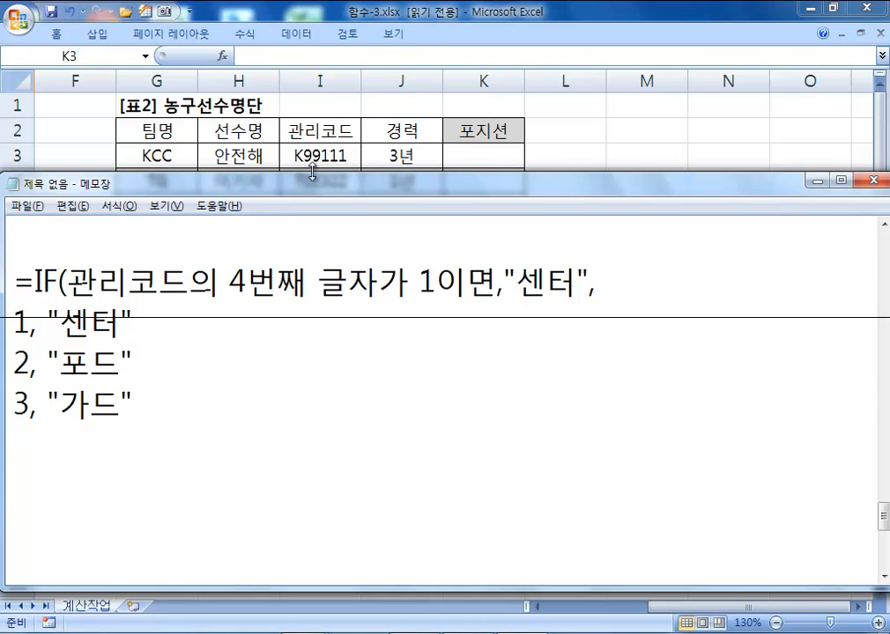
{"action": "type", "text": "=IF(조건식,"}
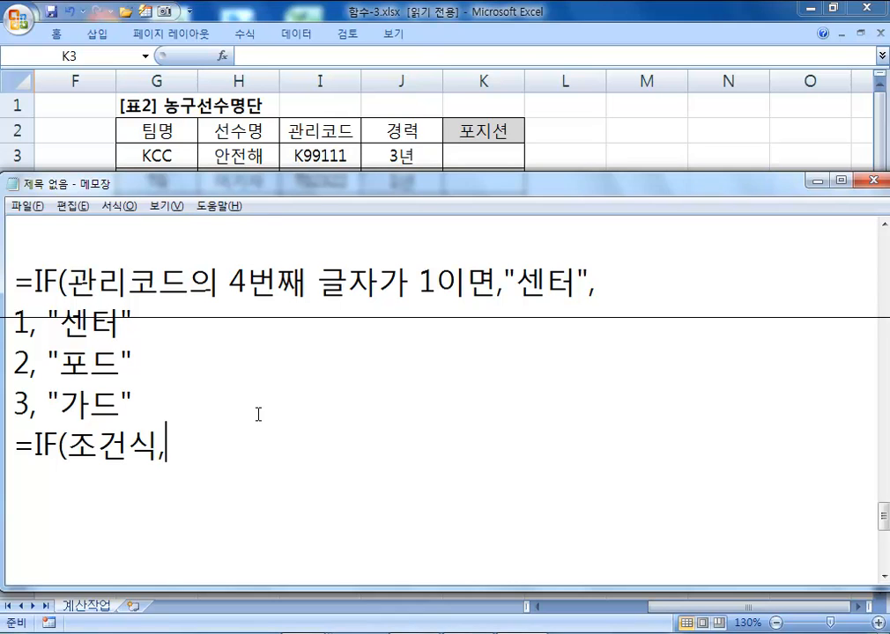
{"action": "key", "text": "BackSpace"}
{"action": "key", "text": "BackSpace"}
{"action": "key", "text": "BackSpace"}
{"action": "key", "text": "BackSpace"}
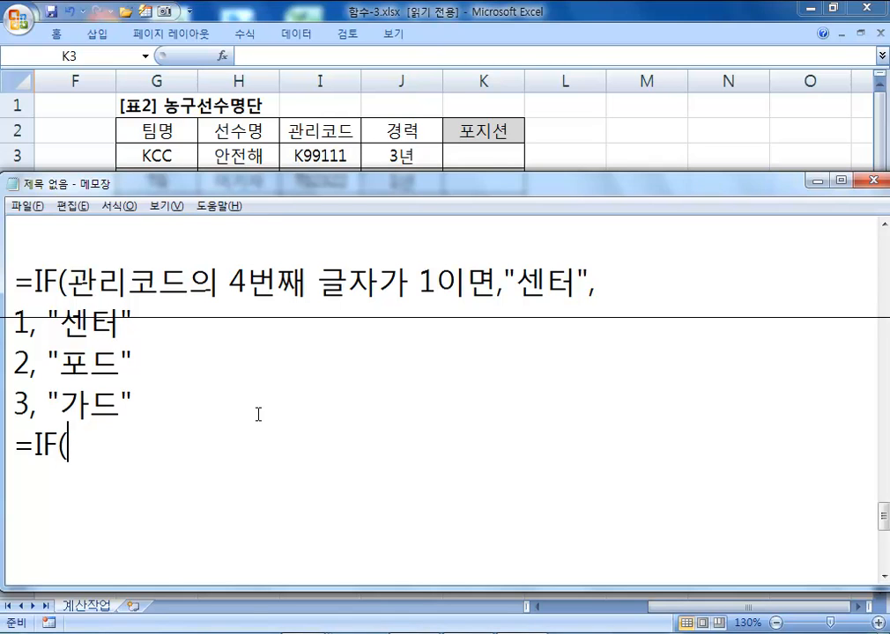
Step: Write MID(I2,4,1)=1 as the condition of the new IF formula
{"action": "type", "text": "ㅡ"}
{"action": "key", "text": "BackSpace"}
{"action": "key", "text": "Hangul"}
{"action": "type", "text": "MID("}
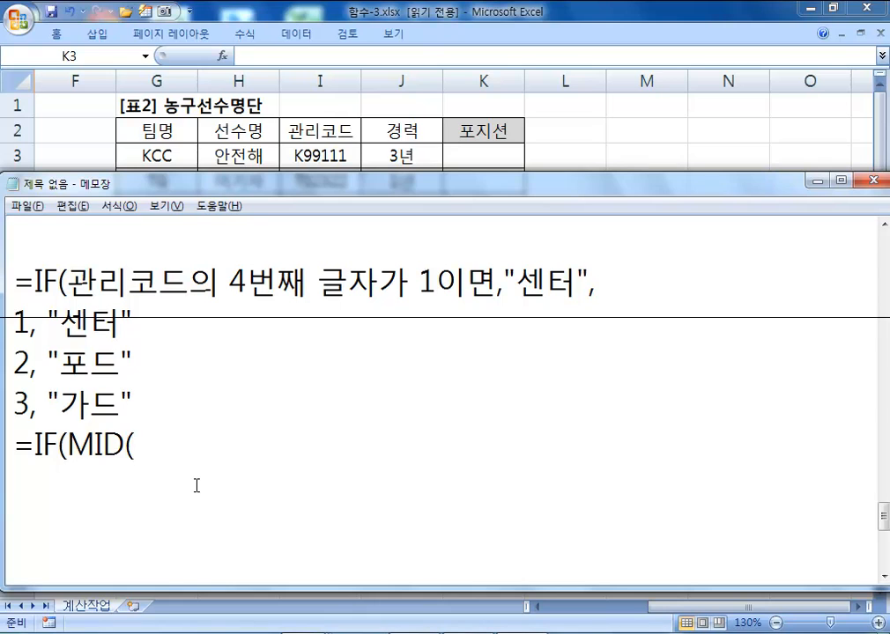
{"action": "type", "text": "I2,4"}
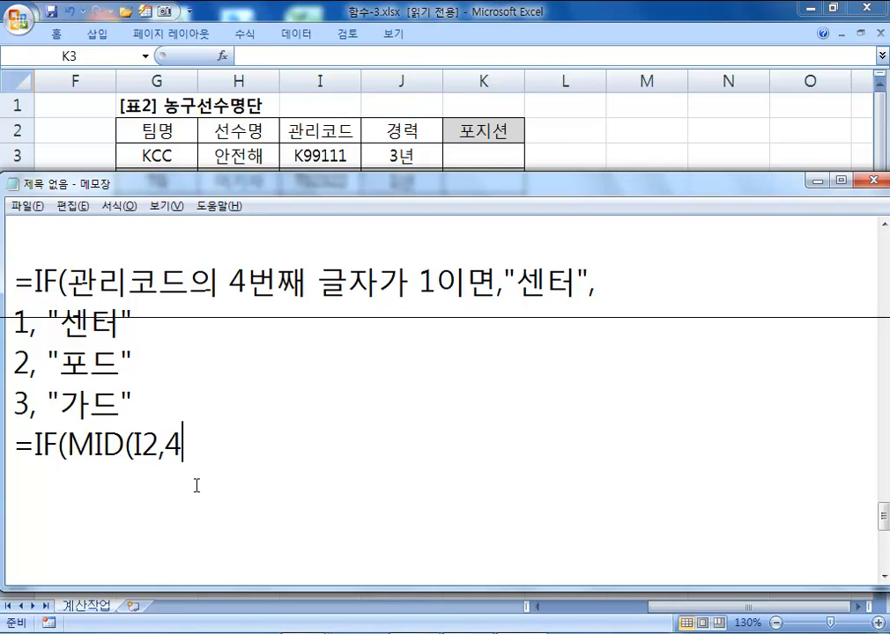
{"action": "type", "text": ",1"}
{"action": "type", "text": ")=1"}
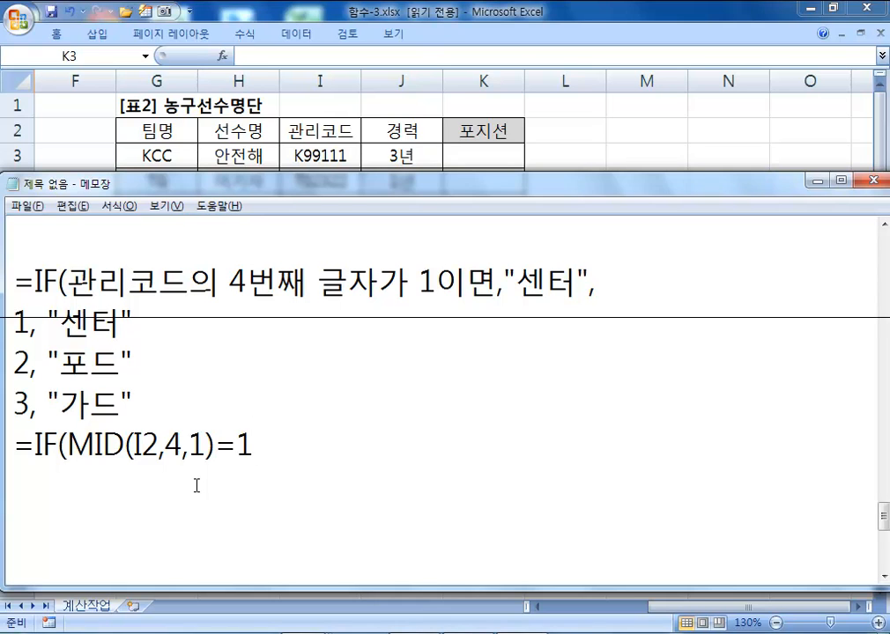
Step: Enclose the comparison value 1 in double quotes so the condition reads MID(I2,4,1)="1"
{"action": "key", "text": "Left"}
{"action": "type", "text": "\""}
{"action": "key", "text": "Right"}
{"action": "type", "text": "\""}
{"action": "key", "text": "Left"}
{"action": "key", "text": "Left"}
{"action": "key", "text": "Left"}
{"action": "key", "text": "Delete"}
{"action": "type", "text": "1"}
{"action": "key", "text": "Delete"}
{"action": "key", "text": "Delete"}
{"action": "key", "text": "Left"}
{"action": "type", "text": "\""}
{"action": "key", "text": "Right"}
{"action": "type", "text": "\""}
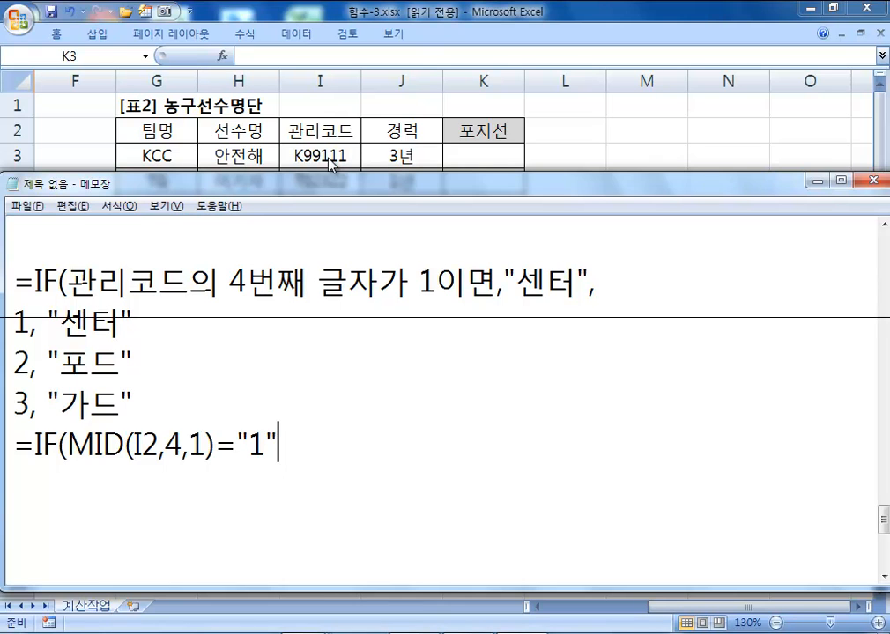
Step: Correct the cell reference in the MID function to I3
{"action": "left_click", "coordinate": [143, 444]}
{"action": "key", "text": "Delete"}
{"action": "type", "text": "3"}
Step: Extend the formula with the result "센터" and a nested IF(MID(I3,4,1)="2", for the second code
{"action": "left_click", "coordinate": [286, 445]}
{"action": "type", "text": ",\""}
{"action": "type", "text": "TPS"}
{"action": "key", "text": "BackSpace"}
{"action": "key", "text": "BackSpace"}
{"action": "key", "text": "BackSpace"}
{"action": "key", "text": "Hangul"}
{"action": "type", "text": "센터\",IF(MID(I3,4,1)=\"2\","}
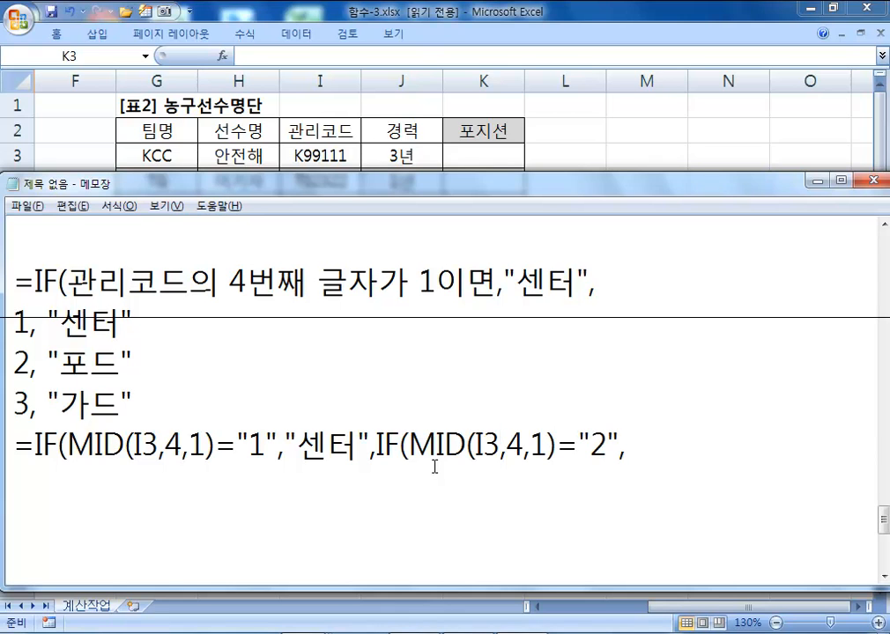
Step: Complete the nested IF with "포드" as its true result, "가드" as its false result, and both closing parentheses
{"action": "type", "text": "\"포드\","}
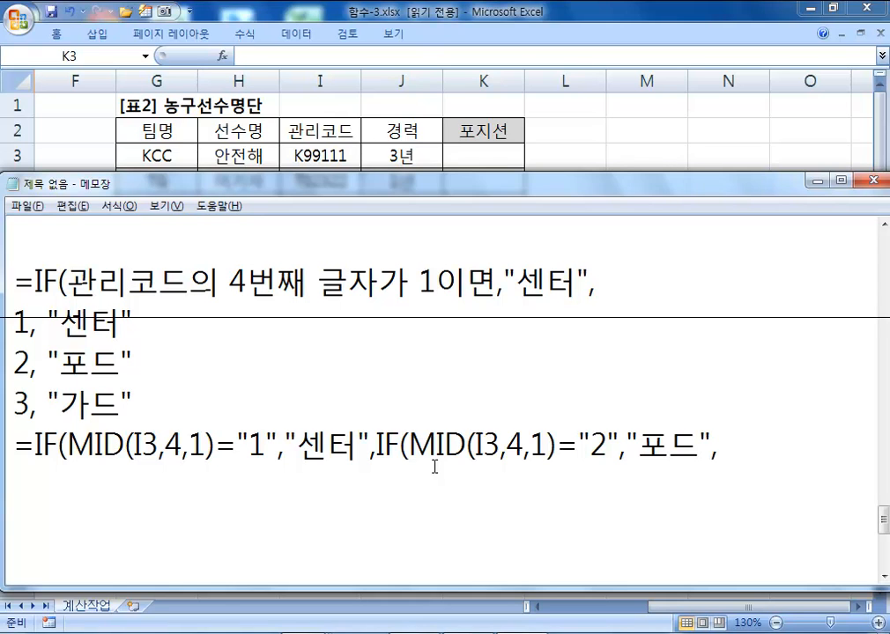
{"action": "type", "text": "\"가드\""}
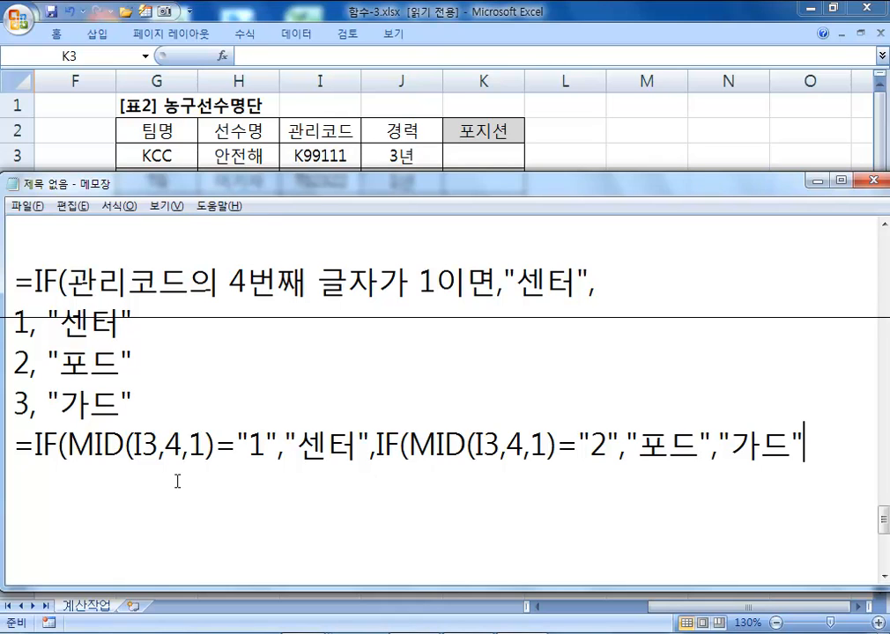
{"action": "left_click_drag", "start_coordinate": [13, 403], "coordinate": [134, 403]}
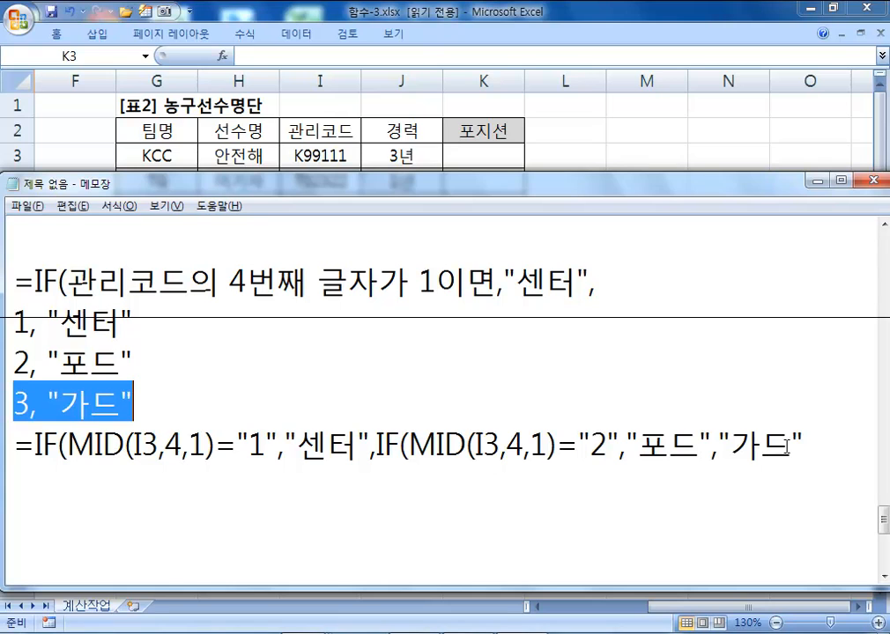
{"action": "left_click", "coordinate": [830, 449]}
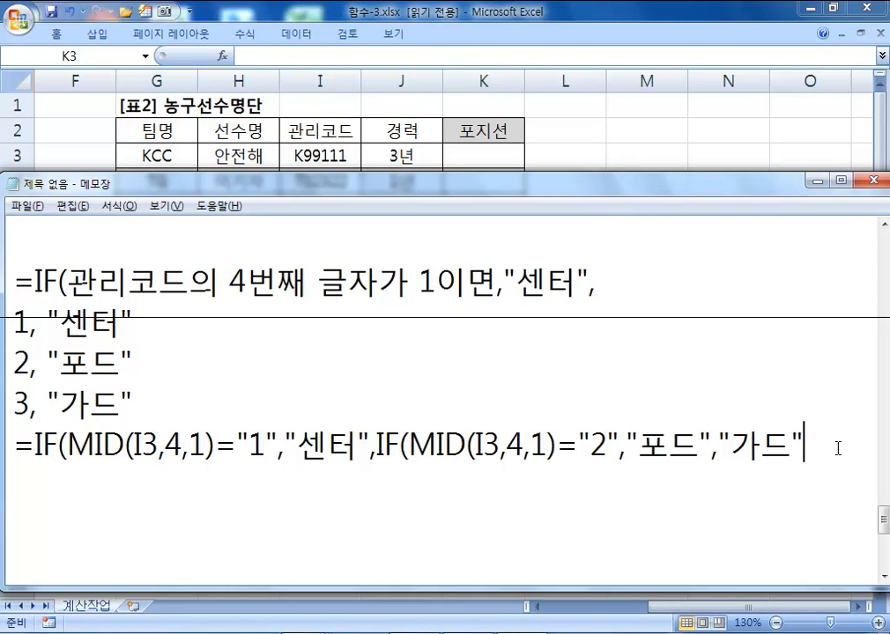
{"action": "type", "text": "))"}
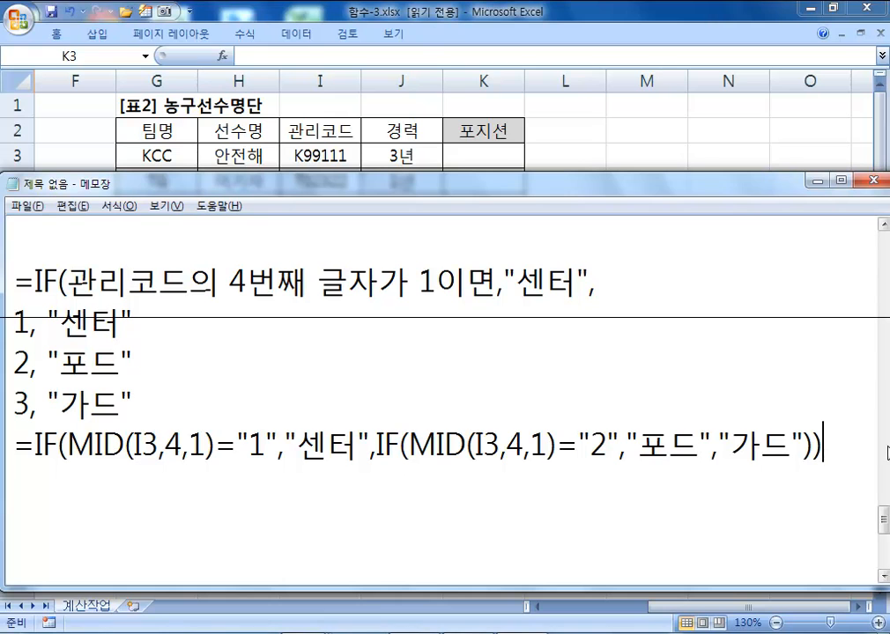
Step: Copy the finished nested IF formula from Notepad into Excel cell K3 and fill it down through K9
{"action": "left_click_drag", "start_coordinate": [824, 457], "coordinate": [7, 437]}
{"action": "key", "text": "ctrl+c"}
{"action": "key", "text": "alt+Tab"}
{"action": "key", "text": "ctrl+v"}
{"action": "left_click_drag", "start_coordinate": [524, 168], "coordinate": [526, 318]}
{"action": "left_click", "coordinate": [513, 165]}
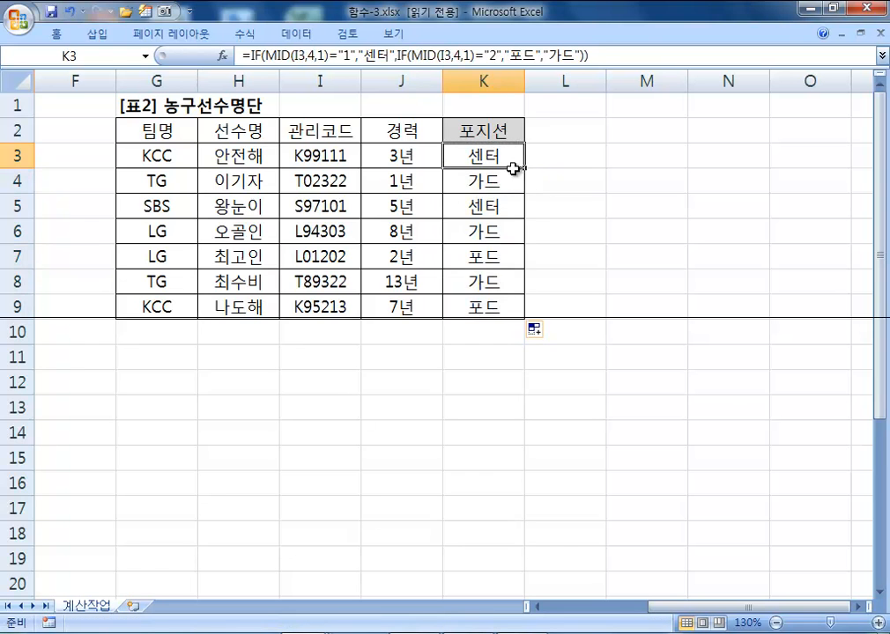
Step: Switch back to Notepad, maximize its window and write AVERAAGE(범위) in the blank area below the IF formula
{"action": "key", "text": "alt+Tab"}
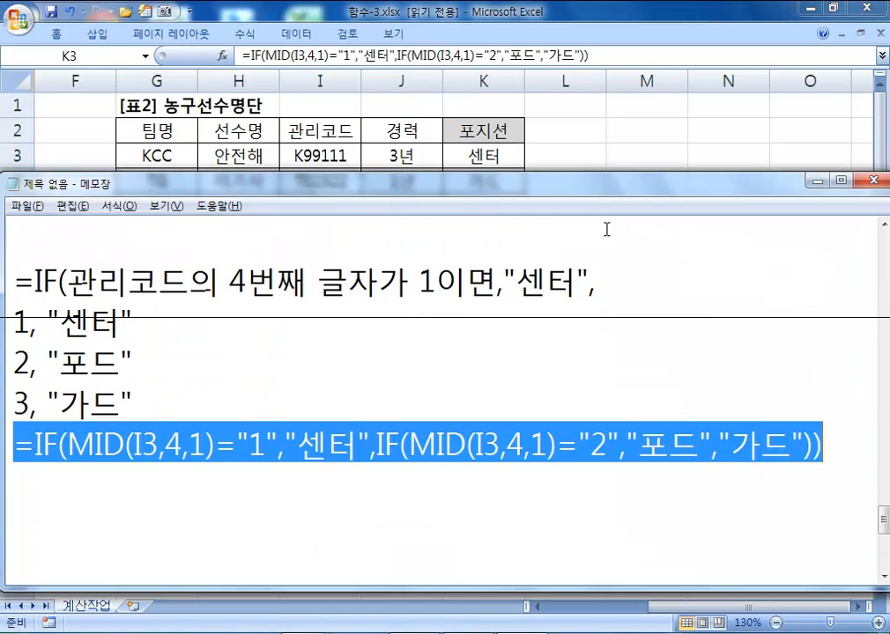
{"action": "left_click", "coordinate": [79, 481]}
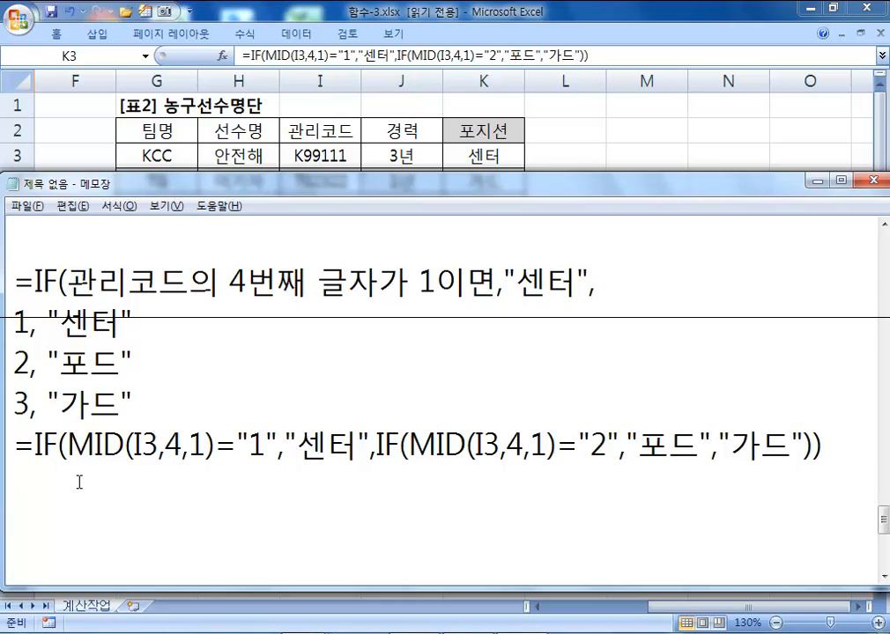
{"action": "key", "text": "super+Up"}
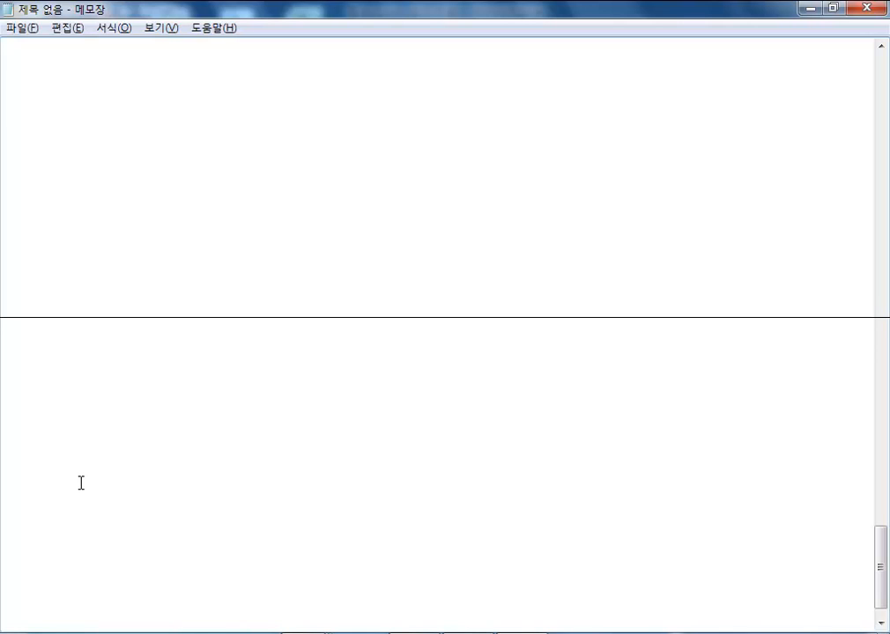
{"action": "type", "text": "AVERAAGE("}
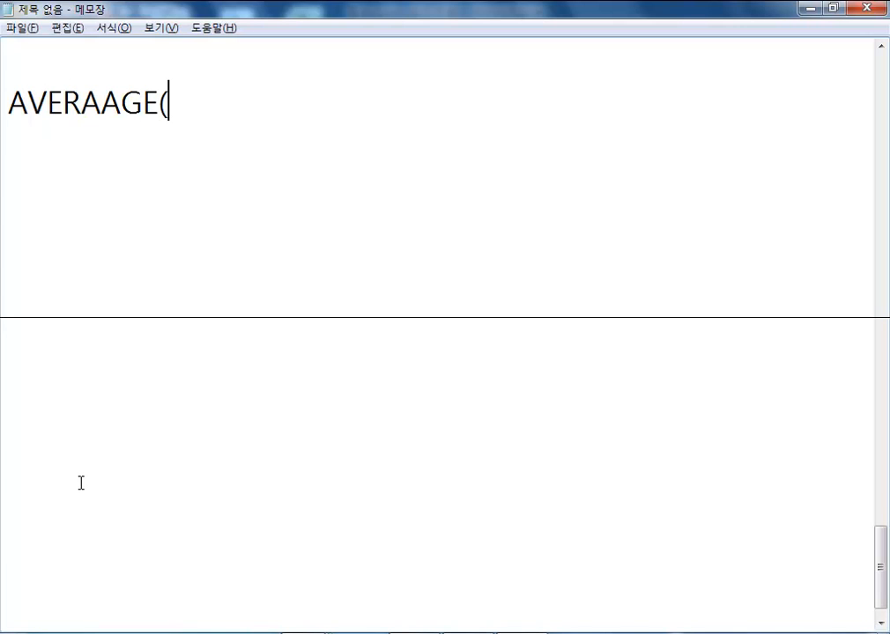
{"action": "type", "text": "범위)"}
Step: Prefix the AVERAAGE(범위) line with an equals sign and add the description 평균 after it
{"action": "key", "text": "Home"}
{"action": "type", "text": "="}
{"action": "key", "text": "End"}
{"action": "type", "text": "VUDR"}
{"action": "key", "text": "BackSpace"}
{"action": "key", "text": "BackSpace"}
{"action": "key", "text": "BackSpace"}
{"action": "key", "text": "BackSpace"}
{"action": "key", "text": "Hangul"}
{"action": "type", "text": "평균"}
{"action": "key", "text": "Return"}
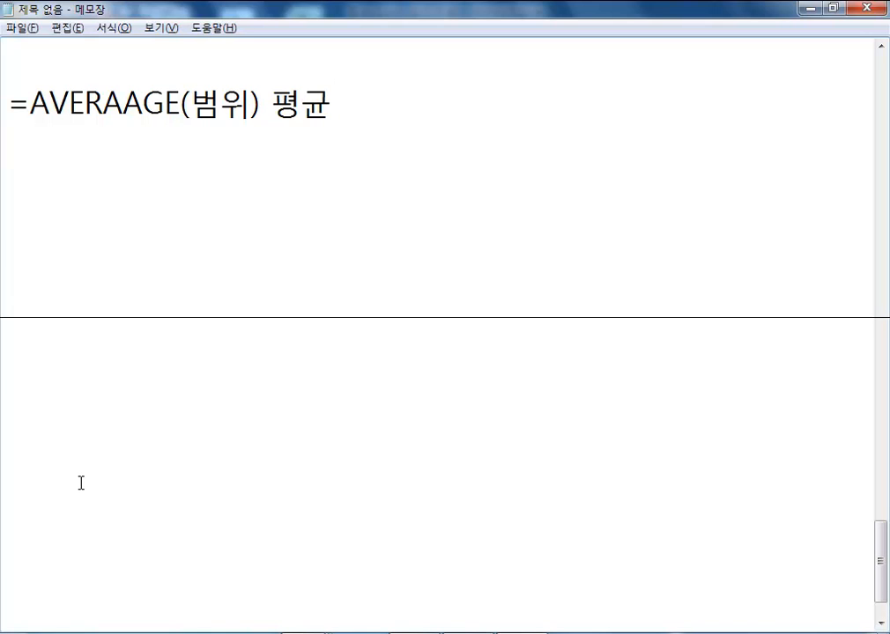
Step: Add the line =COUNT(범위) with the description 개수
{"action": "type", "text": "=ㅊ"}
{"action": "key", "text": "BackSpace"}
{"action": "key", "text": "Hangul"}
{"action": "type", "text": "COUNT("}
{"action": "key", "text": "Hangul"}
{"action": "type", "text": "범위,"}
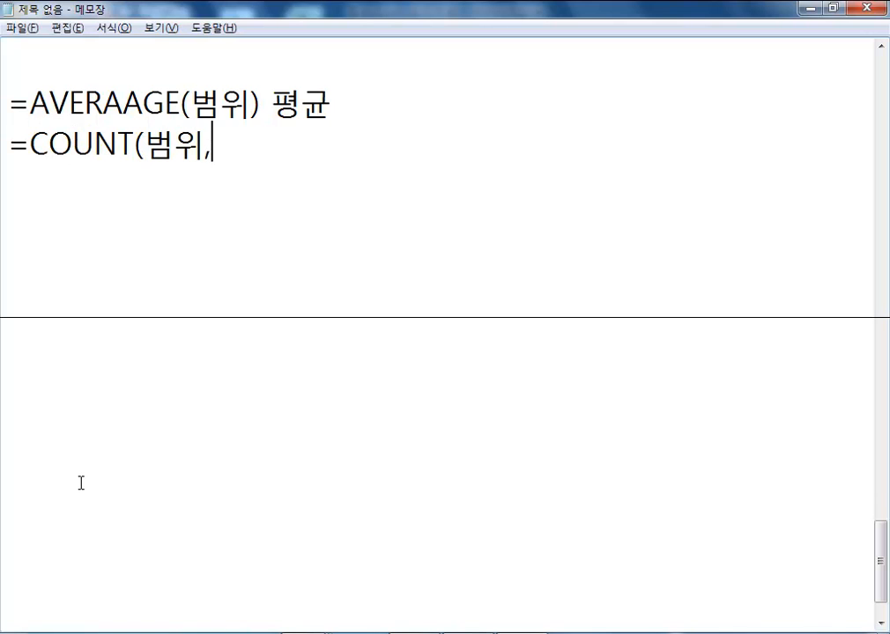
{"action": "key", "text": "BackSpace"}
{"action": "type", "text": ") "}
{"action": "type", "text": "ROTN"}
{"action": "key", "text": "BackSpace"}
{"action": "key", "text": "BackSpace"}
{"action": "key", "text": "BackSpace"}
{"action": "key", "text": "BackSpace"}
{"action": "key", "text": "Hangul"}
{"action": "type", "text": "갯"}
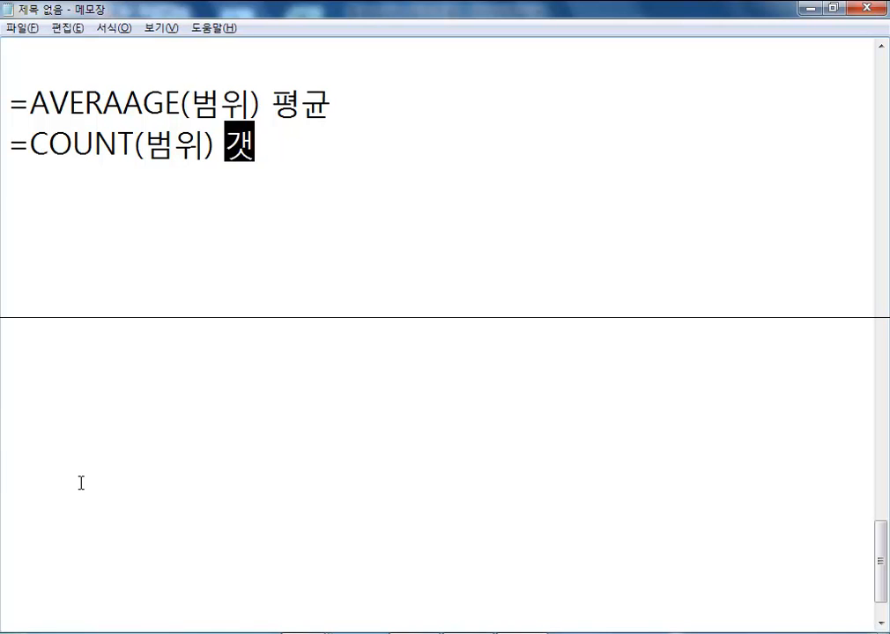
{"action": "type", "text": "수"}
{"action": "key", "text": "Return"}
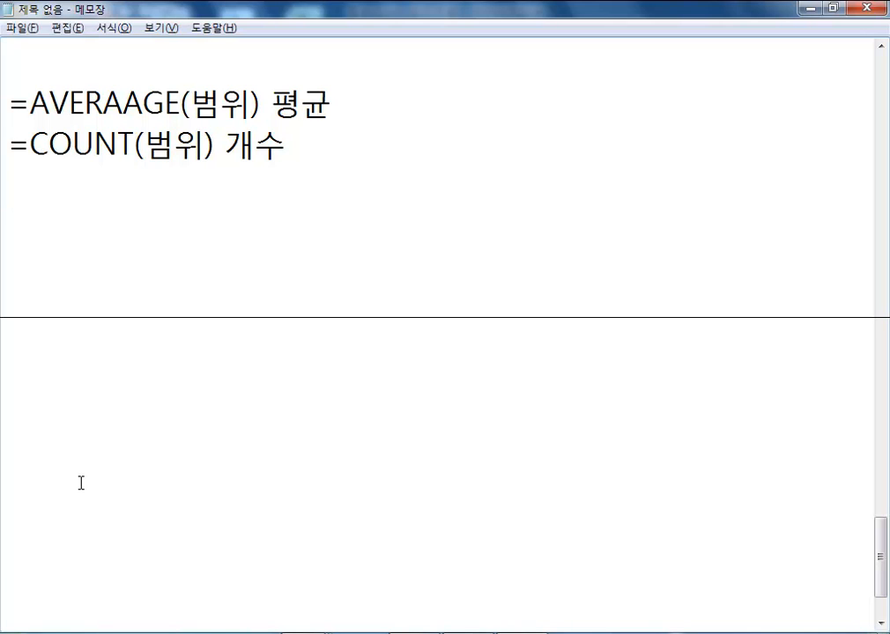
Step: Write =COUNTA(범위) on the line below the COUNT note
{"action": "type", "text": "=COUNTA"}
{"action": "type", "text": "(QJA"}
{"action": "key", "text": "BackSpace"}
{"action": "key", "text": "BackSpace"}
{"action": "key", "text": "BackSpace"}
{"action": "key", "text": "Hangul"}
{"action": "type", "text": "버ㅁ위)"}
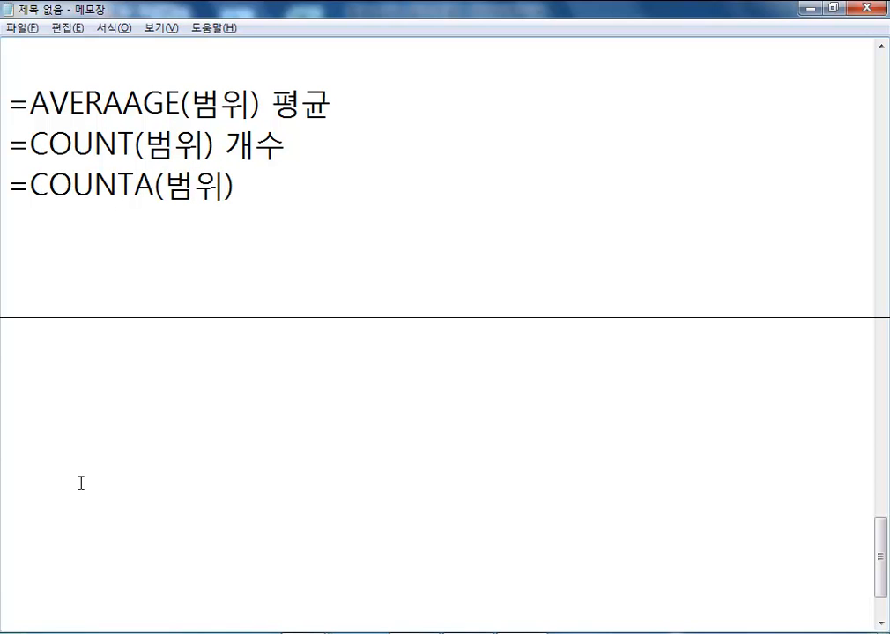
Step: Insert 숫자들의 before 개수 in the COUNT line's description
{"action": "key", "text": "Up"}
{"action": "type", "text": "TNT"}
{"action": "key", "text": "BackSpace"}
{"action": "key", "text": "BackSpace"}
{"action": "key", "text": "BackSpace"}
{"action": "key", "text": "Hangul"}
{"action": "type", "text": "숫자들"}
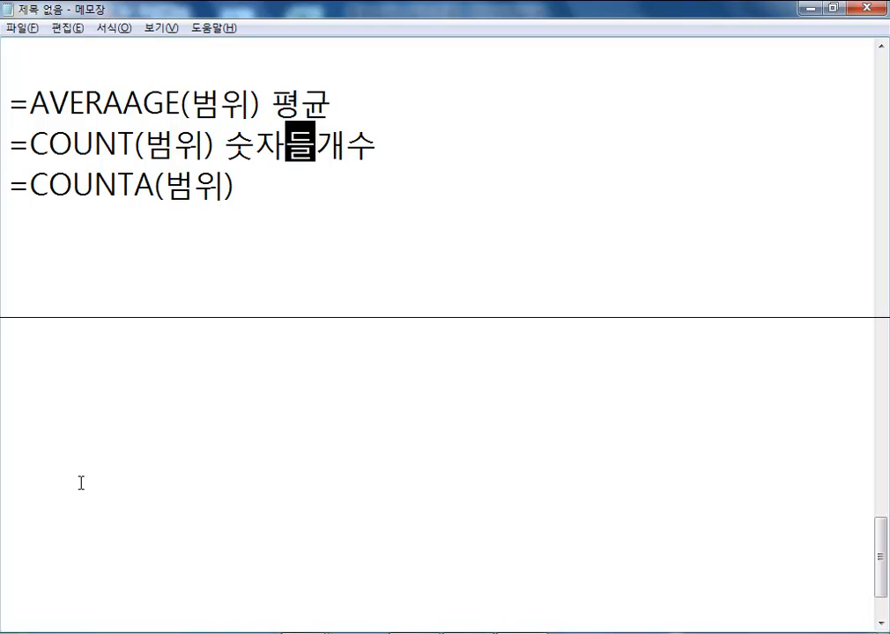
{"action": "type", "text": "의"}
{"action": "key", "text": "Down"}
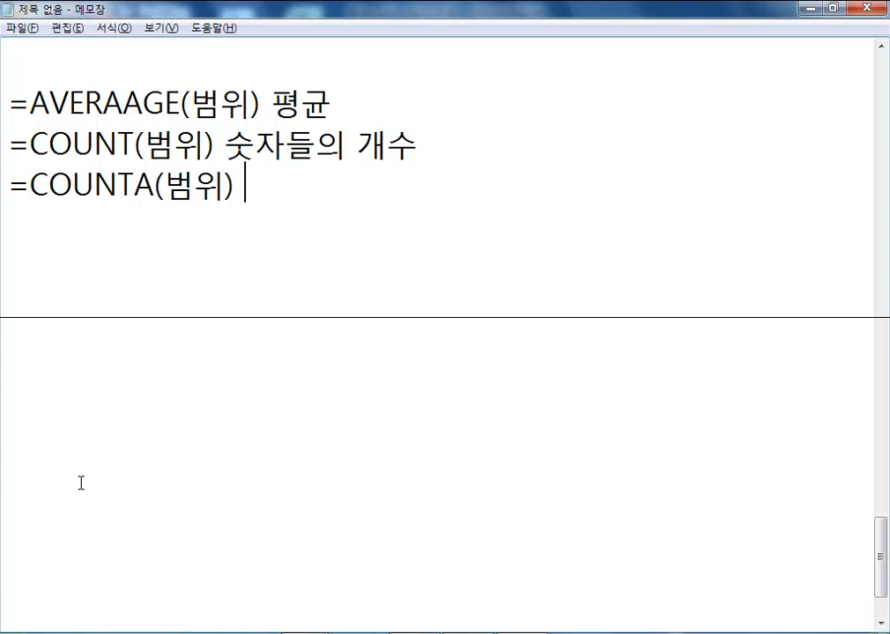
Step: Describe the COUNTA function as 빈칸이 아니면 모두 개수를 처리
{"action": "type", "text": "빔칸이 아님"}
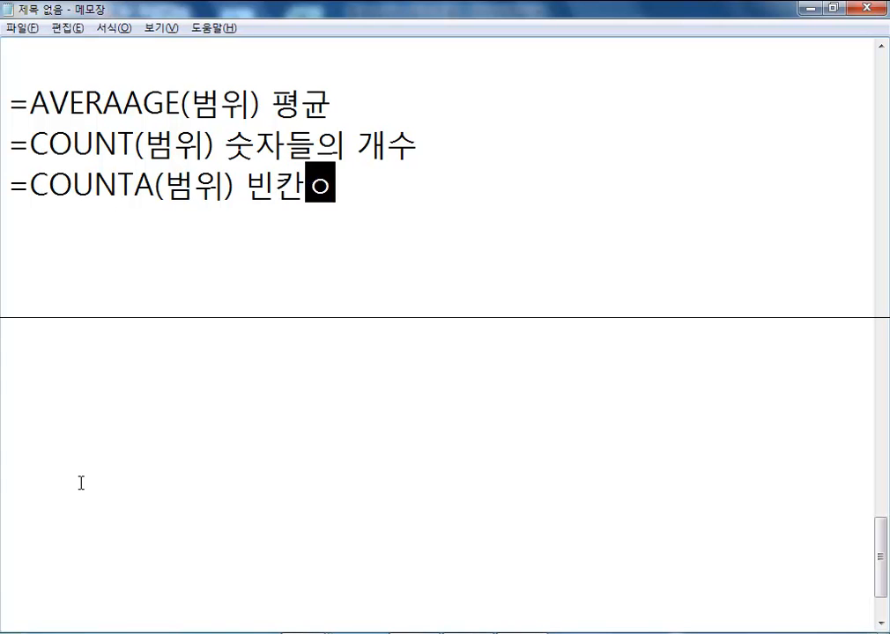
{"action": "type", "text": "면 모두 "}
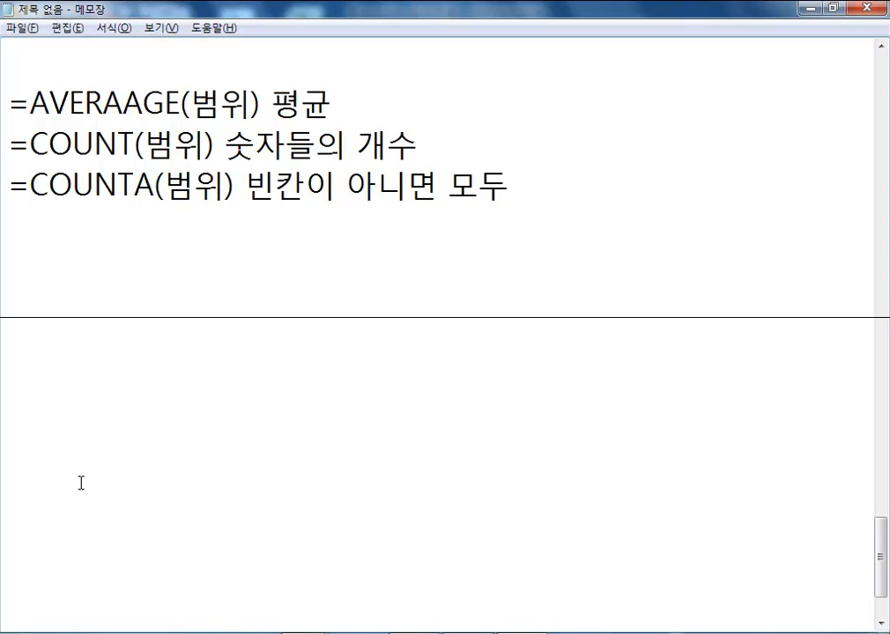
{"action": "type", "text": "개"}
{"action": "key", "text": "BackSpace"}
{"action": "key", "text": "BackSpace"}
{"action": "type", "text": "센다"}
{"action": "key", "text": "BackSpace"}
{"action": "key", "text": "BackSpace"}
{"action": "key", "text": "BackSpace"}
{"action": "type", "text": "새"}
{"action": "key", "text": "BackSpace"}
{"action": "key", "text": "BackSpace"}
{"action": "type", "text": "RO"}
{"action": "key", "text": "BackSpace"}
{"action": "key", "text": "BackSpace"}
{"action": "key", "text": "Hangul"}
{"action": "type", "text": "개수"}
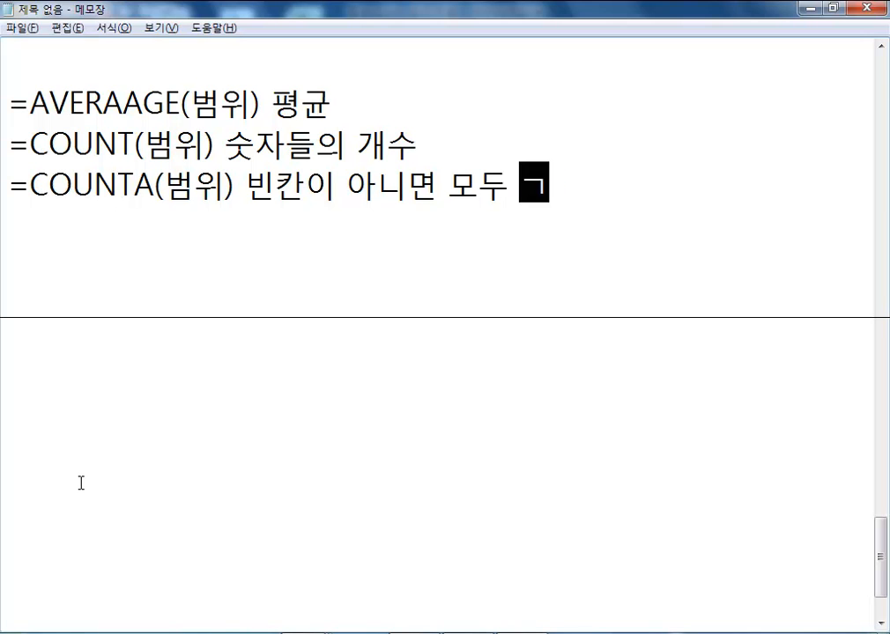
{"action": "type", "text": "를 처리"}
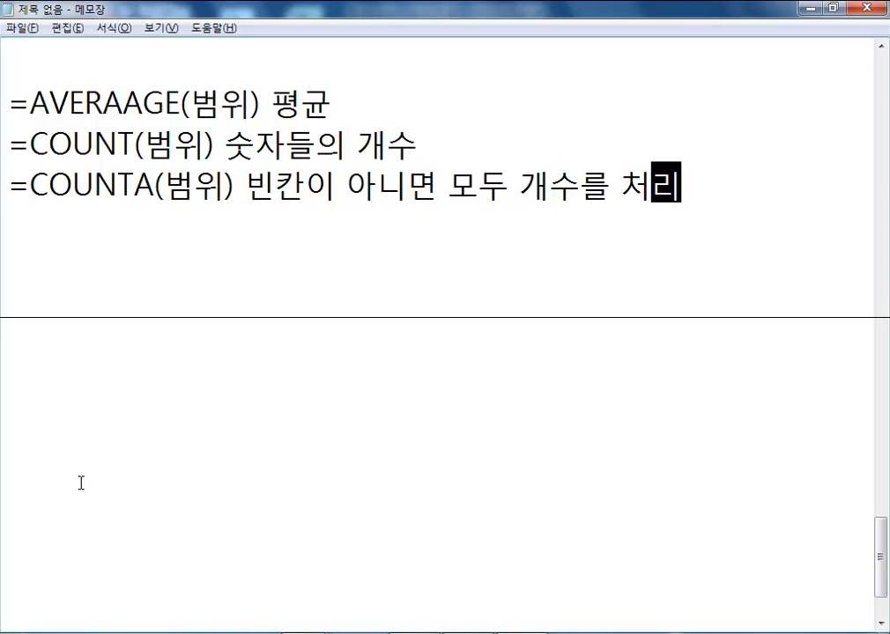
{"action": "key", "text": "Return"}
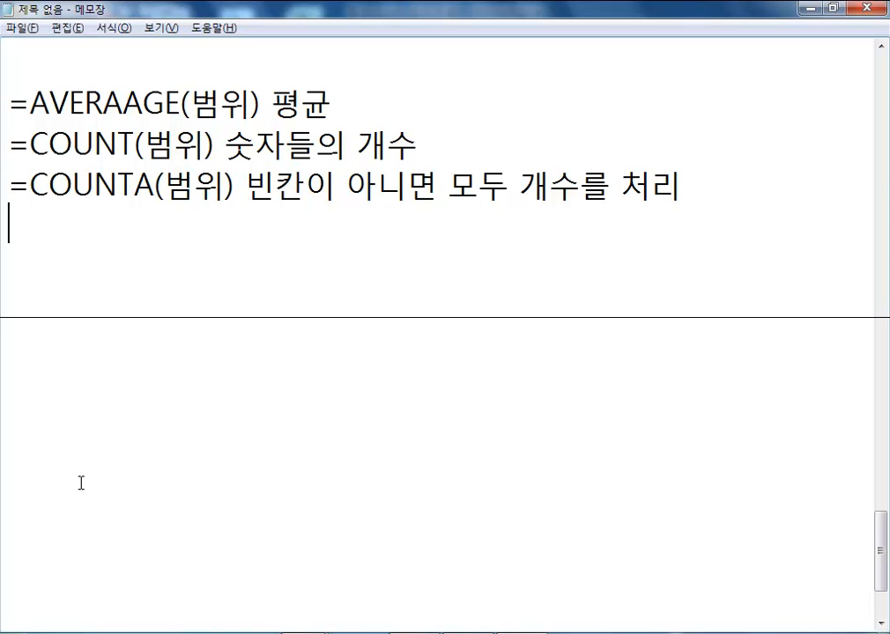
Step: Start the next note line with the function name =COUNTBLANK( spelled correctly
{"action": "type", "text": "=COUNTBALNK("}
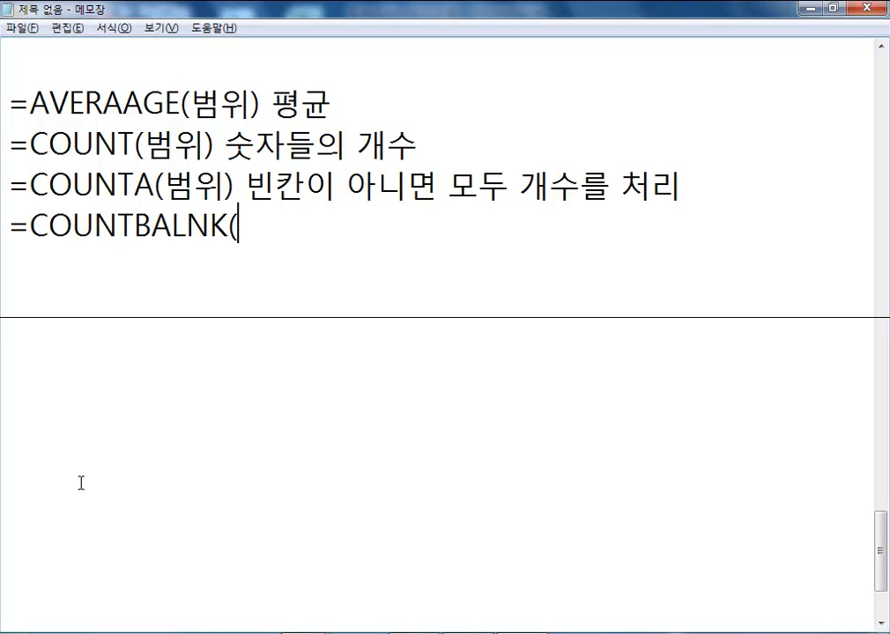
{"action": "key", "text": "Left"}
{"action": "key", "text": "Left"}
{"action": "key", "text": "Left"}
{"action": "key", "text": "Left"}
{"action": "key", "text": "Left"}
{"action": "key", "text": "Delete"}
{"action": "key", "text": "Right"}
{"action": "type", "text": "A"}
{"action": "key", "text": "End"}
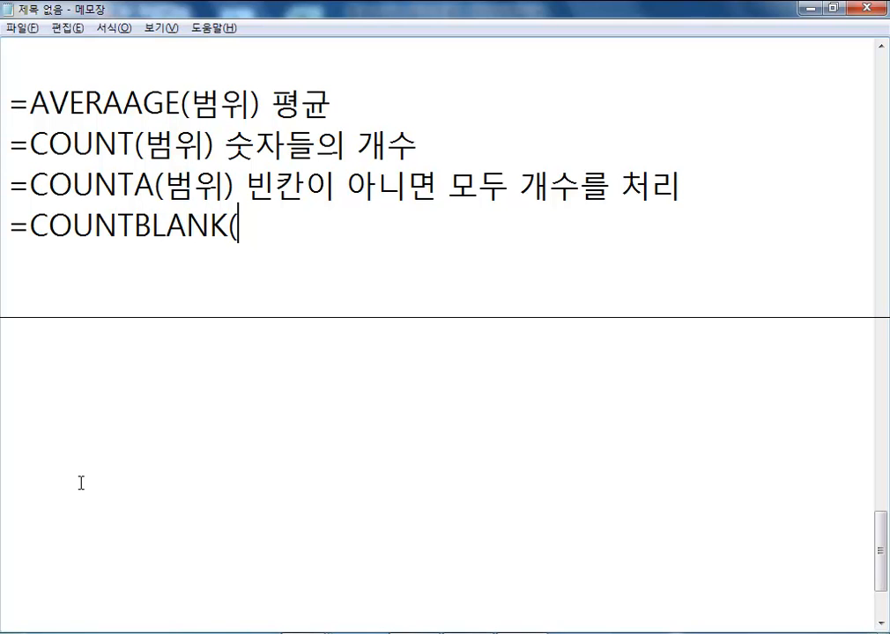
Step: Complete the COUNTBLANK line with the argument 범위, a closing parenthesis and the description 빈칸의 개수
{"action": "type", "text": "범위) 비"}
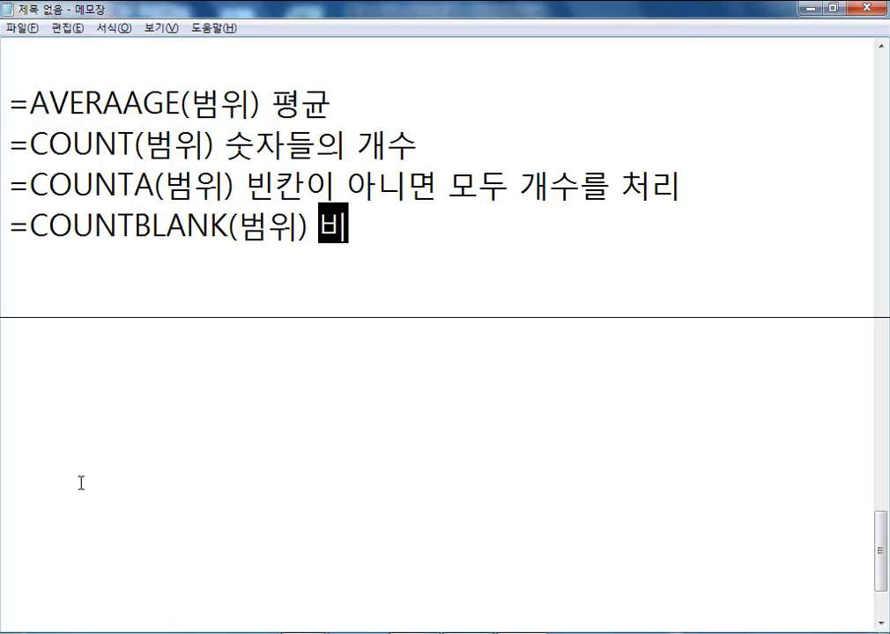
{"action": "type", "text": "ㄴ칸의"}
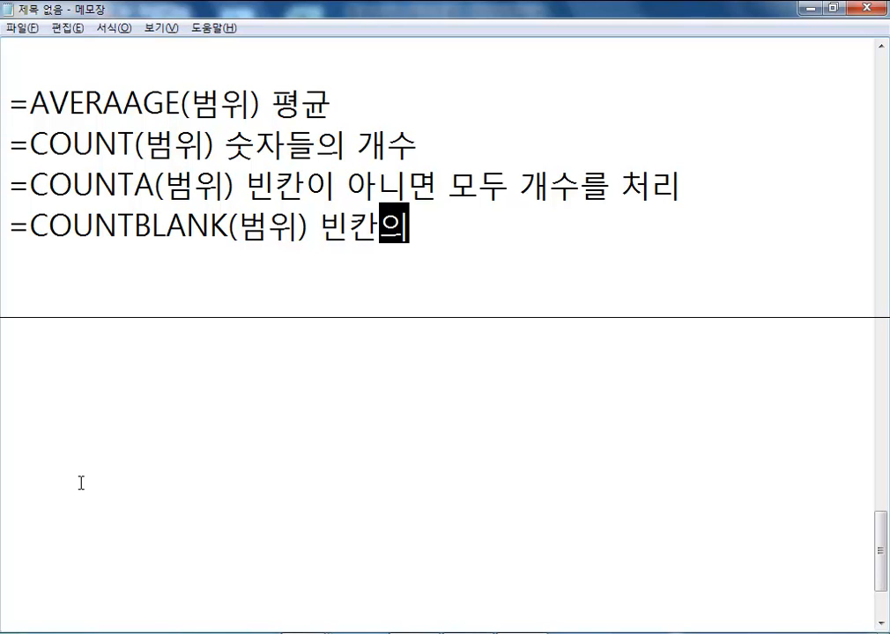
{"action": "type", "text": " 개수"}
{"action": "key", "text": "Return"}
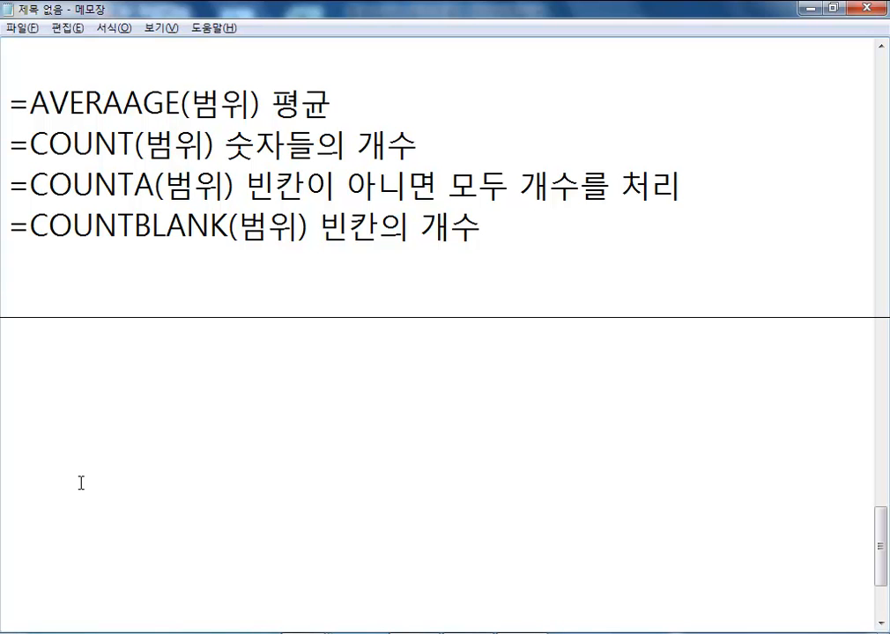
Step: Add the line =COUNTIF(범위, 조건) with the description 조건에 맞는 경우, 숫자, 글자
{"action": "type", "text": "=COU"}
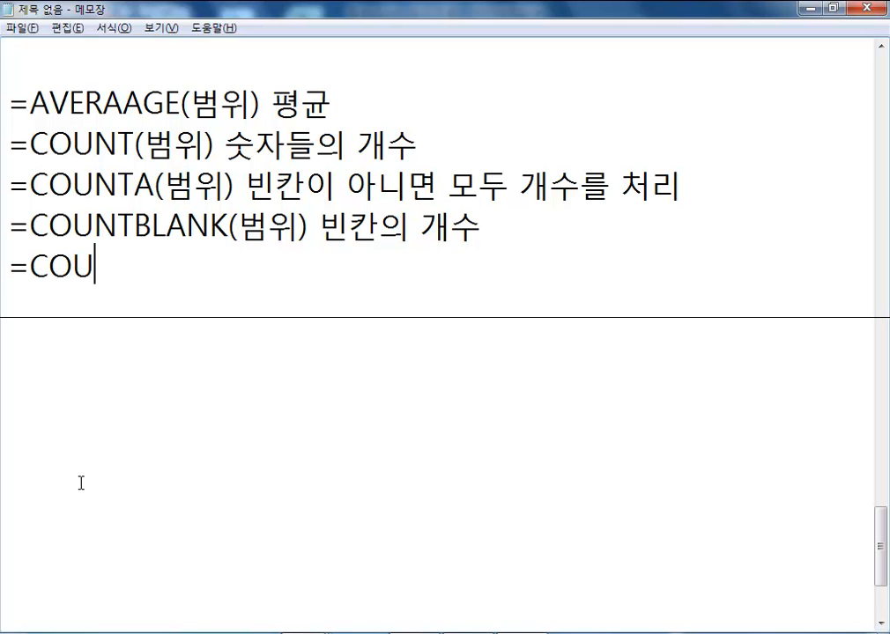
{"action": "type", "text": "NTIF("}
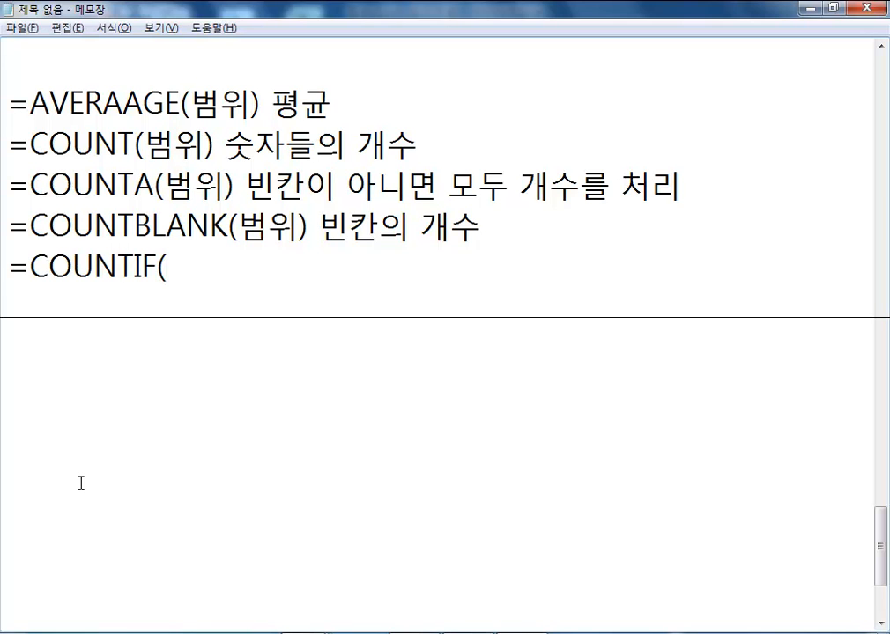
{"action": "type", "text": "범위, 조건)"}
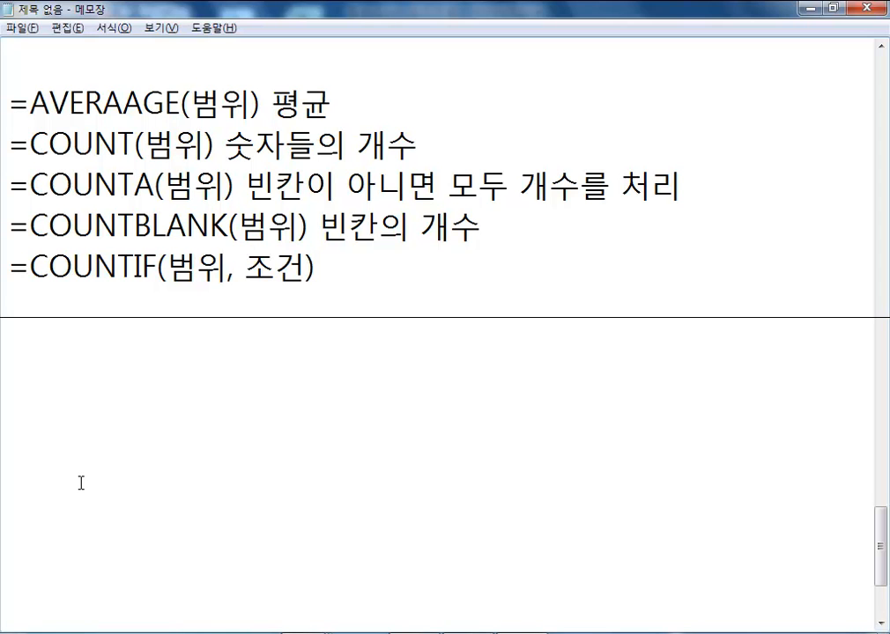
{"action": "type", "text": " 조건"}
{"action": "type", "text": "에 맞는 ㄱ"}
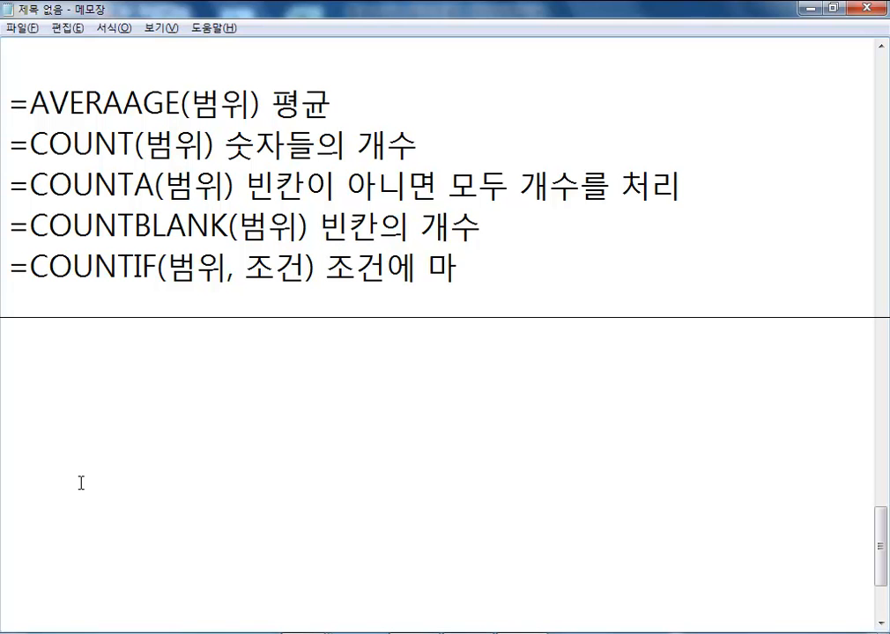
{"action": "type", "text": "경우"}
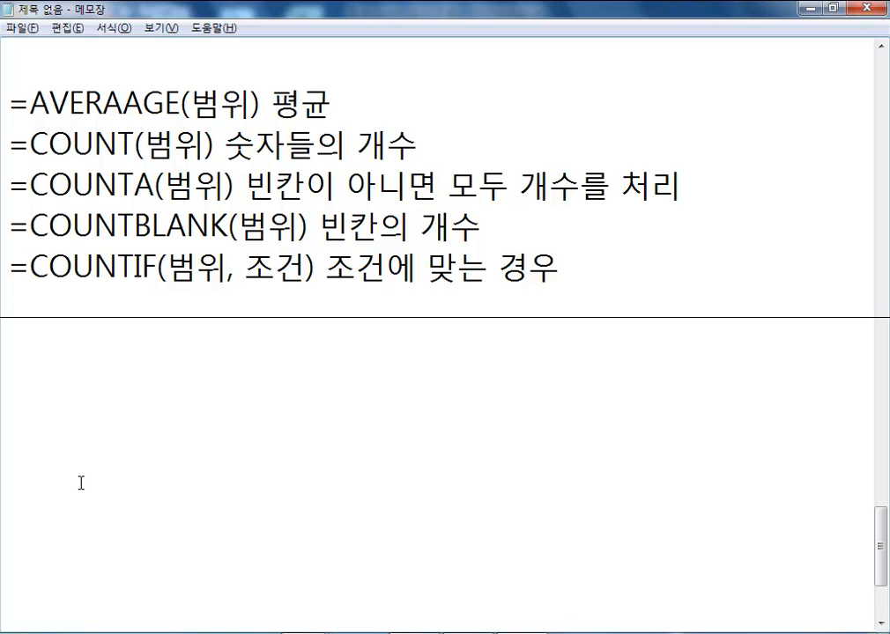
{"action": "type", "text": ", 숫자, 글자"}
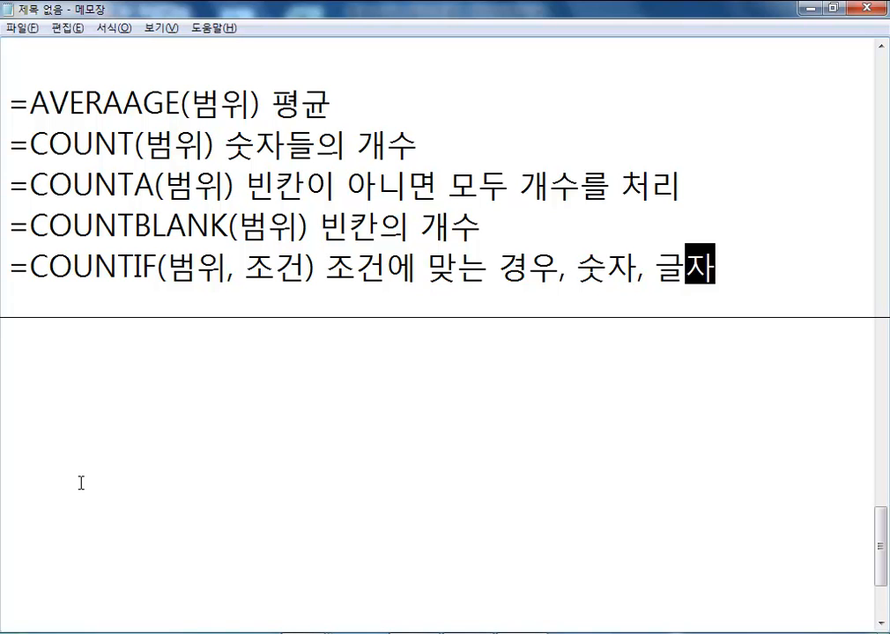
Step: Extend the COUNTIF description so it reads 조건이 하나인 경우에 맞는 경우, 숫자, 글자
{"action": "key", "text": "Left"}
{"action": "key", "text": "Left"}
{"action": "key", "text": "Left"}
{"action": "key", "text": "Left"}
{"action": "key", "text": "Left"}
{"action": "key", "text": "Left"}
{"action": "key", "text": "Left"}
{"action": "key", "text": "Left"}
{"action": "key", "text": "Left"}
{"action": "key", "text": "Left"}
{"action": "key", "text": "Left"}
{"action": "key", "text": "Left"}
{"action": "key", "text": "Left"}
{"action": "key", "text": "Left"}
{"action": "type", "text": "이 하나"}
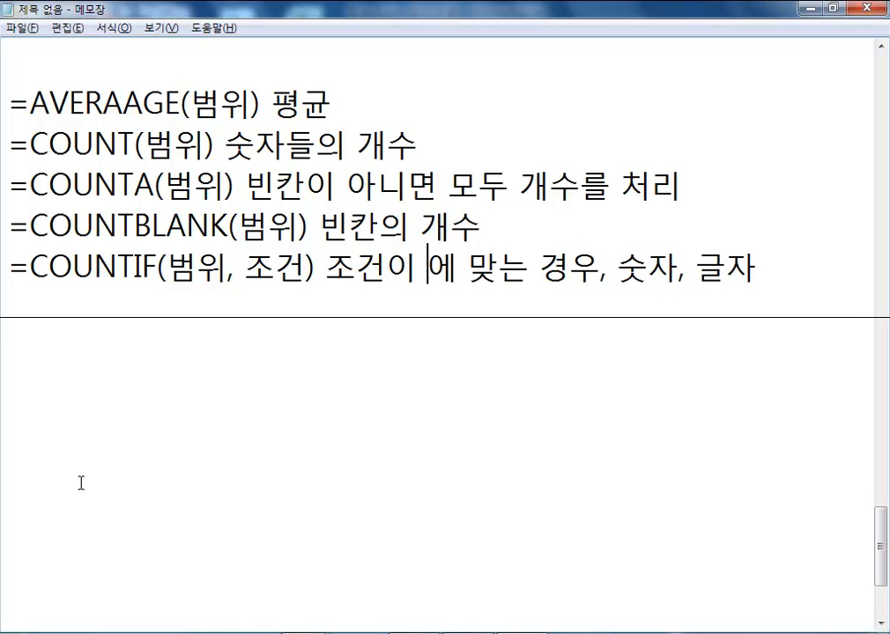
{"action": "type", "text": "인 경"}
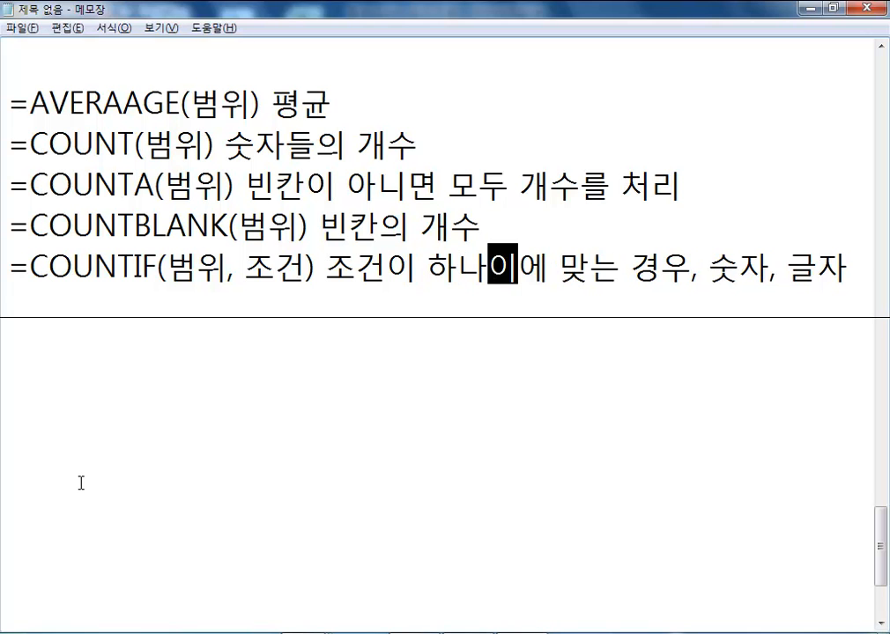
{"action": "type", "text": "우"}
{"action": "key", "text": "BackSpace"}
{"action": "key", "text": "BackSpace"}
{"action": "key", "text": "BackSpace"}
{"action": "type", "text": "경우"}
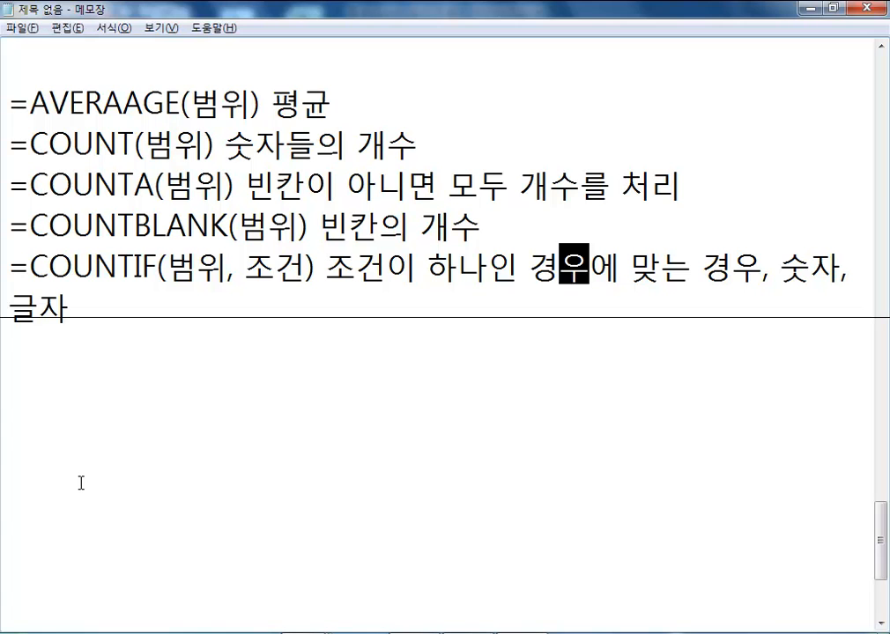
{"action": "left_click", "coordinate": [80, 482]}
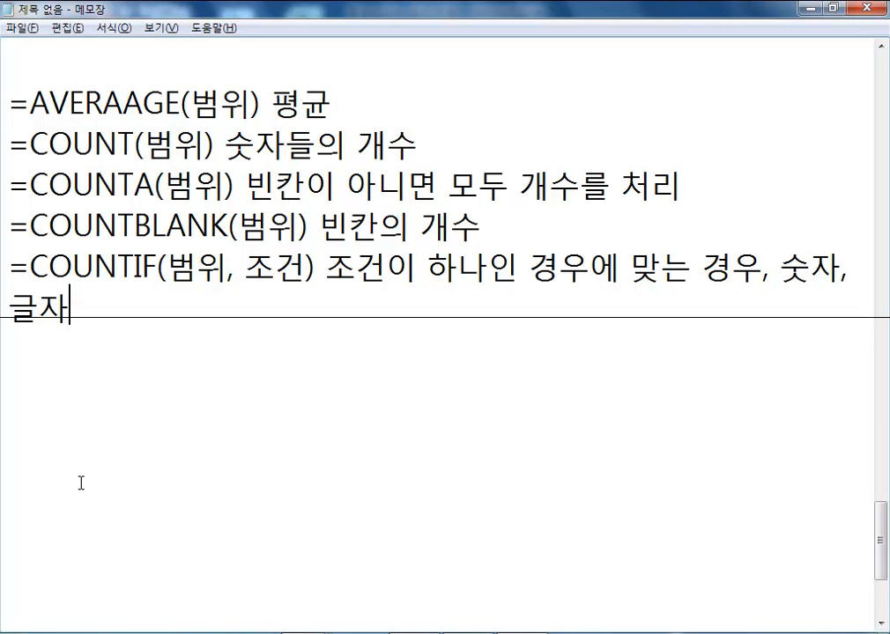
Step: Add the note line =COUNTIFS( ) : 조건이 여러 개인 경우 below the COUNTIF description
{"action": "key", "text": "Return"}
{"action": "type", "text": "=COU"}
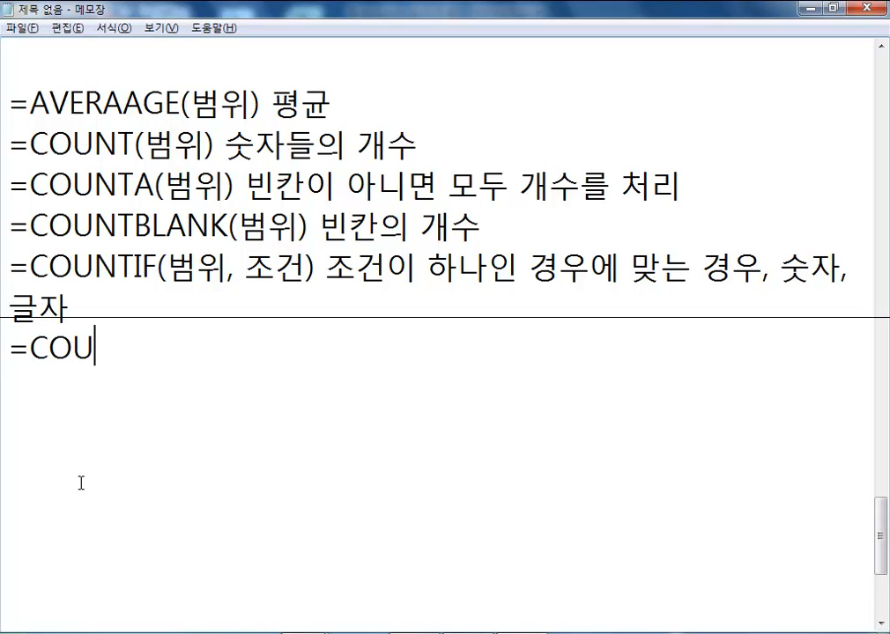
{"action": "type", "text": "NTIFS("}
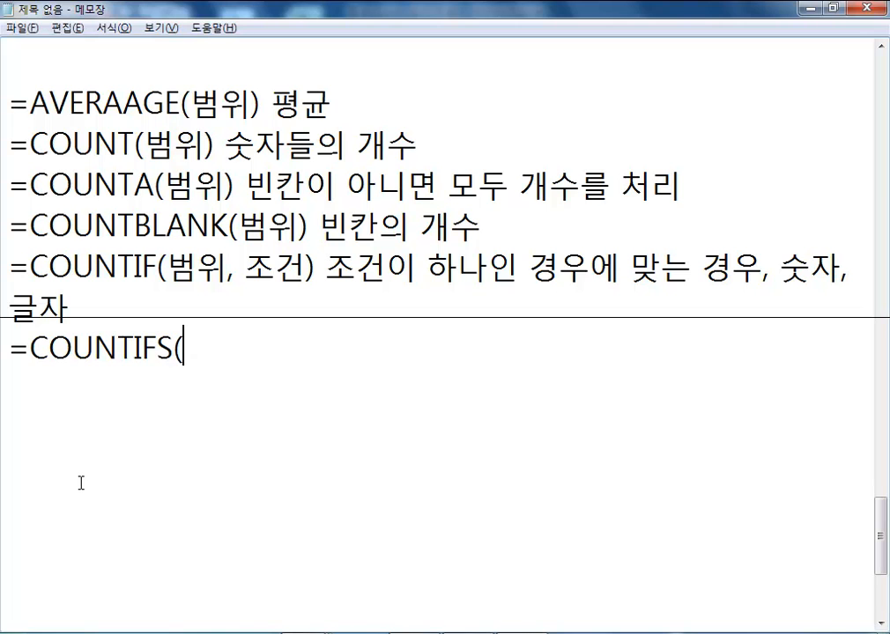
{"action": "type", "text": " ) : "}
{"action": "type", "text": "WHR"}
{"action": "key", "text": "BackSpace"}
{"action": "key", "text": "BackSpace"}
{"action": "key", "text": "BackSpace"}
{"action": "key", "text": "Hangul"}
{"action": "type", "text": "조건"}
{"action": "type", "text": "이 여러 개인"}
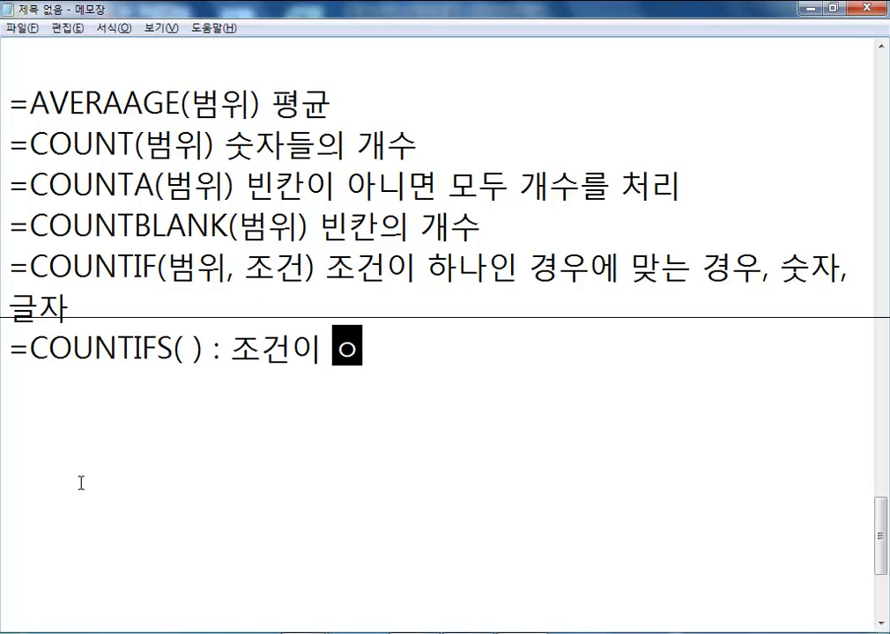
{"action": "type", "text": " 경우"}
{"action": "key", "text": "Return"}
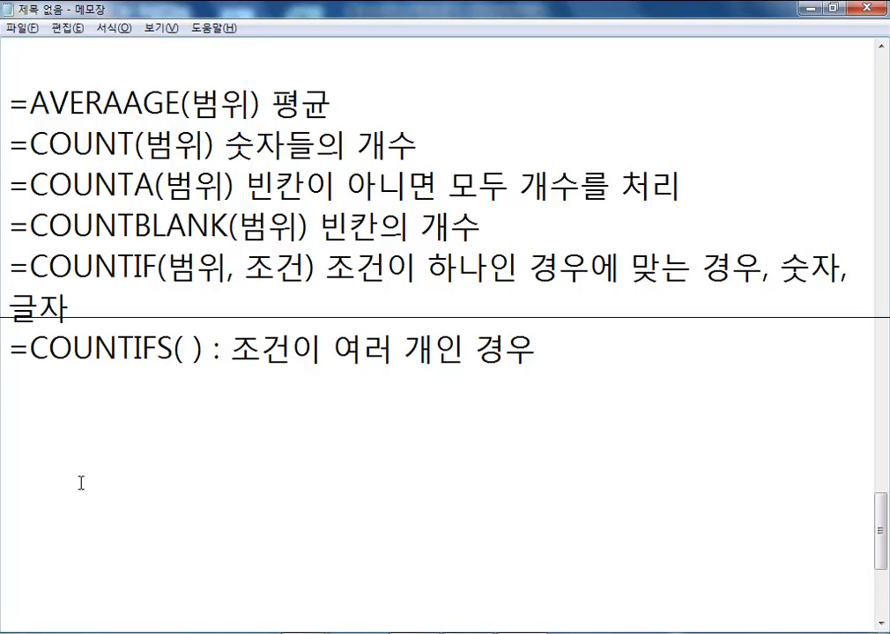
Step: Insert the example question 우리반 남학생이 모두 몇명일까요? under the COUNTIF description, followed by a blank line
{"action": "key", "text": "Up"}
{"action": "key", "text": "Up"}
{"action": "key", "text": "End"}
{"action": "key", "text": "Return"}
{"action": "type", "text": "DN"}
{"action": "key", "text": "BackSpace"}
{"action": "key", "text": "BackSpace"}
{"action": "key", "text": "Hangul"}
{"action": "type", "text": "우립ㅏㄴ 남핫"}
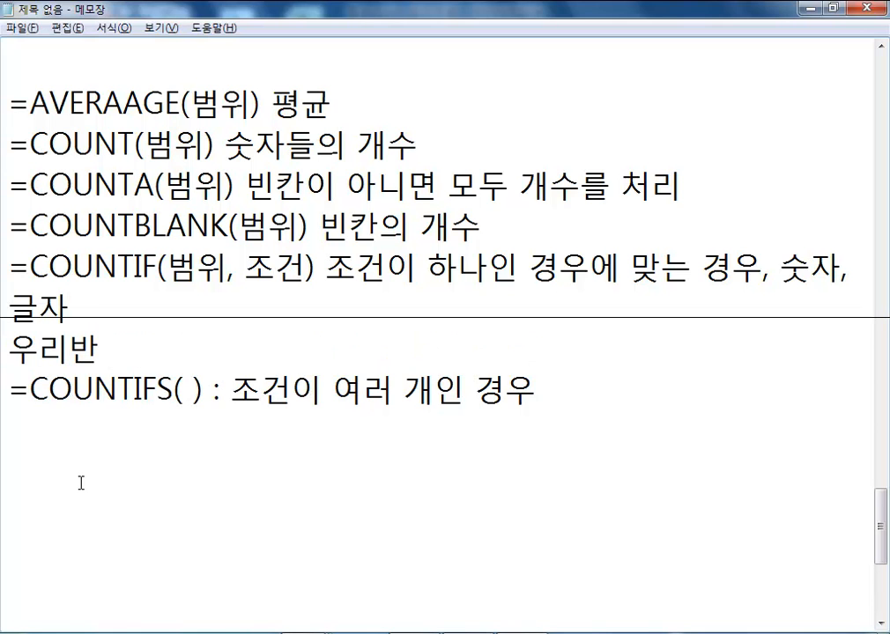
{"action": "type", "text": "모두 몇"}
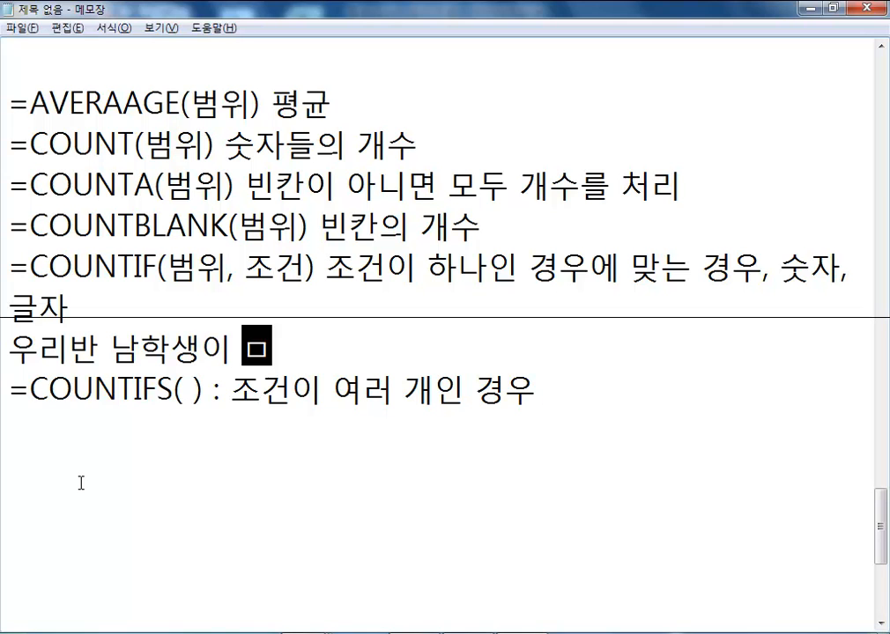
{"action": "type", "text": "명일까요?"}
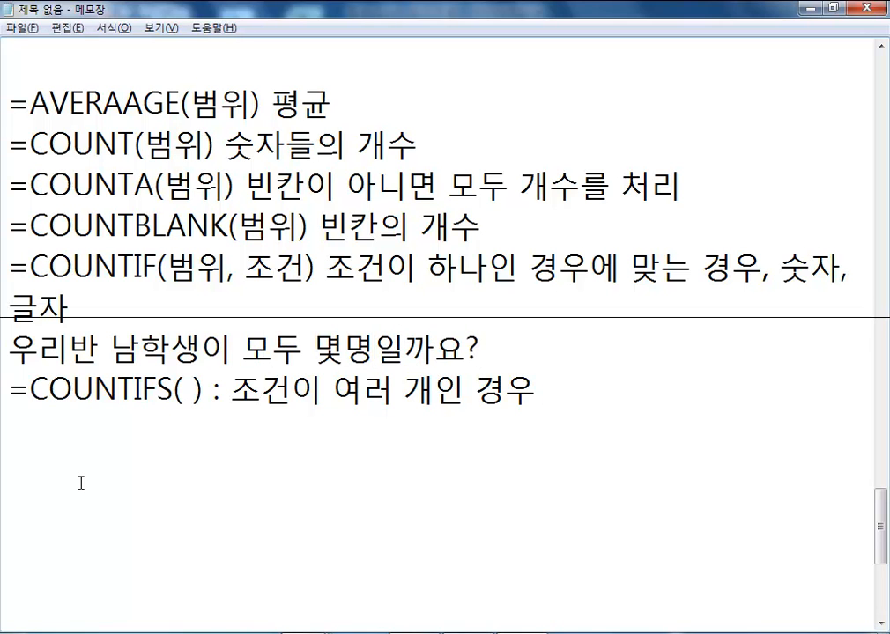
{"action": "key", "text": "Return"}
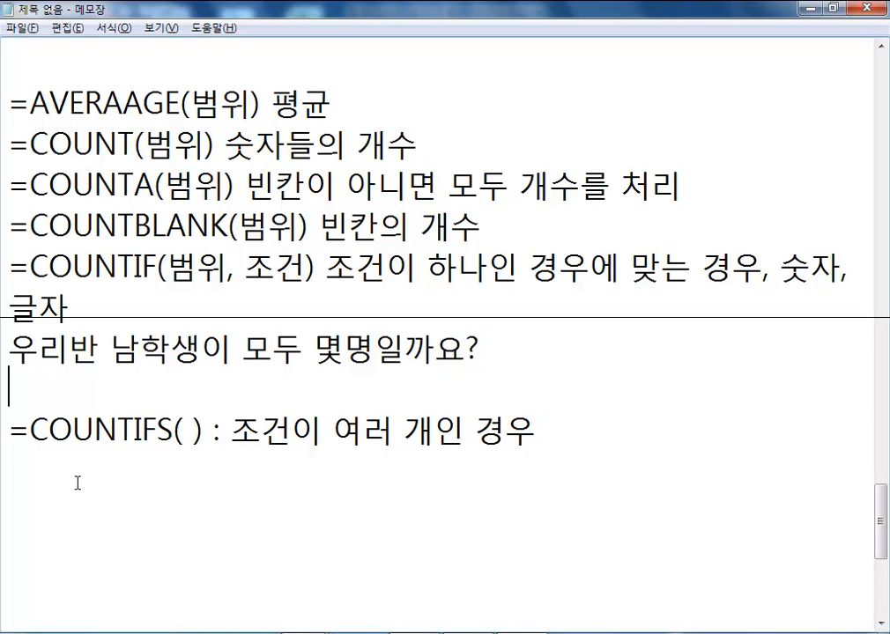
{"action": "left_click_drag", "start_coordinate": [166, 269], "coordinate": [304, 269]}
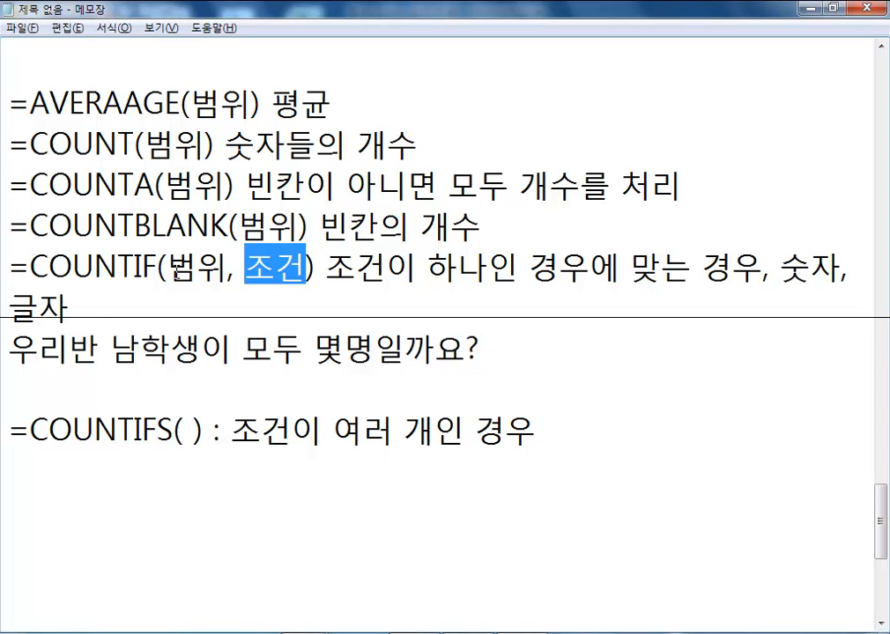
Step: Add the example question 우리반에서 축구를 좋아하는 여학생은 모두 몇명일까요? below the COUNTIFS line
{"action": "scroll", "coordinate": [127, 443], "scroll_direction": "down", "scroll_amount": 1}
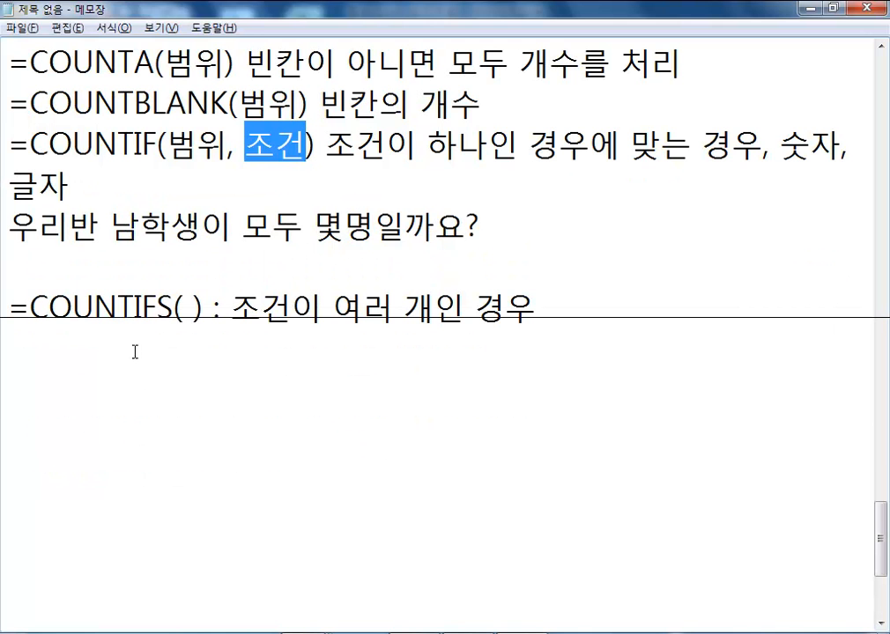
{"action": "left_click", "coordinate": [222, 337]}
{"action": "type", "text": "우리바"}
{"action": "type", "text": "ㄴ에서"}
{"action": "type", "text": " 축구를 좋"}
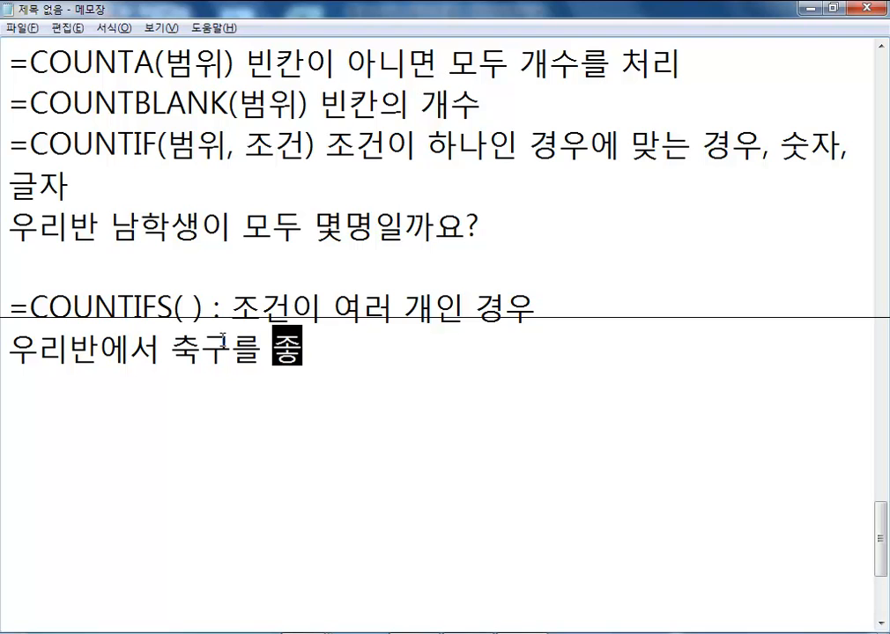
{"action": "type", "text": "아하는 여해"}
{"action": "key", "text": "BackSpace"}
{"action": "type", "text": "ㅏㄱ생은 ㅁ"}
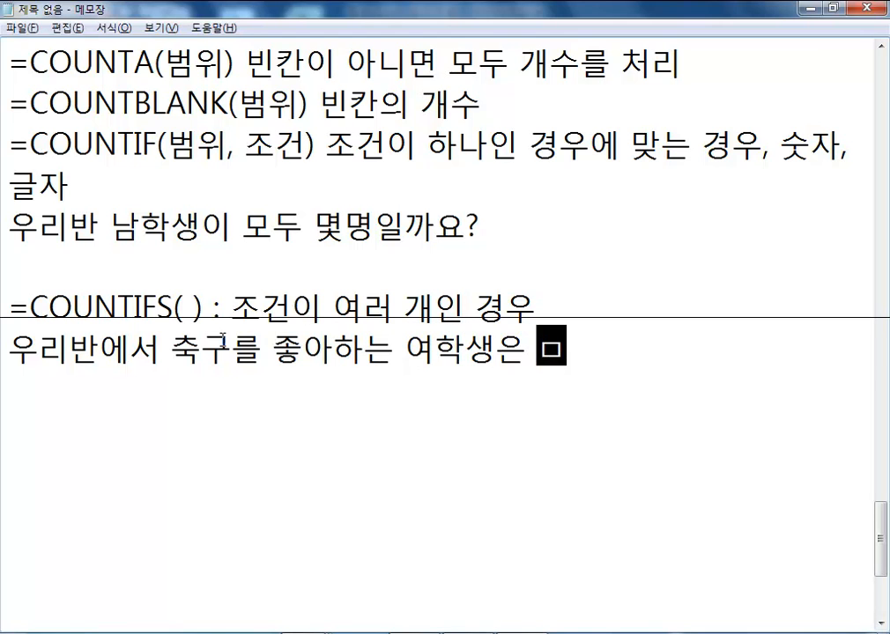
{"action": "type", "text": "ㅗ두 몇명이ㄹ까요?"}
{"action": "key", "text": "Return"}
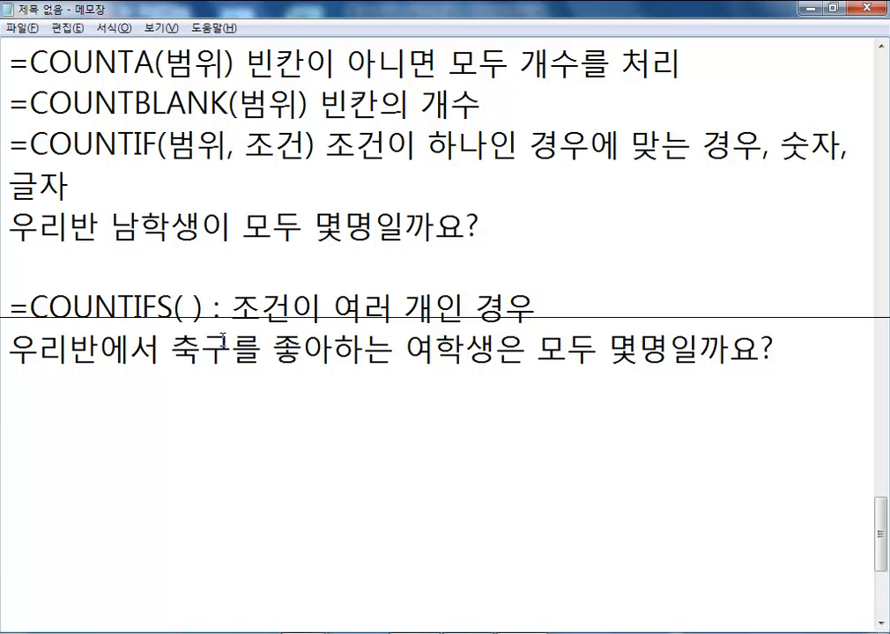
Step: Add the note line =MAX(범위) 최대값 after a blank line below the COUNTIFS example
{"action": "left_click_drag", "start_coordinate": [157, 301], "coordinate": [176, 309]}
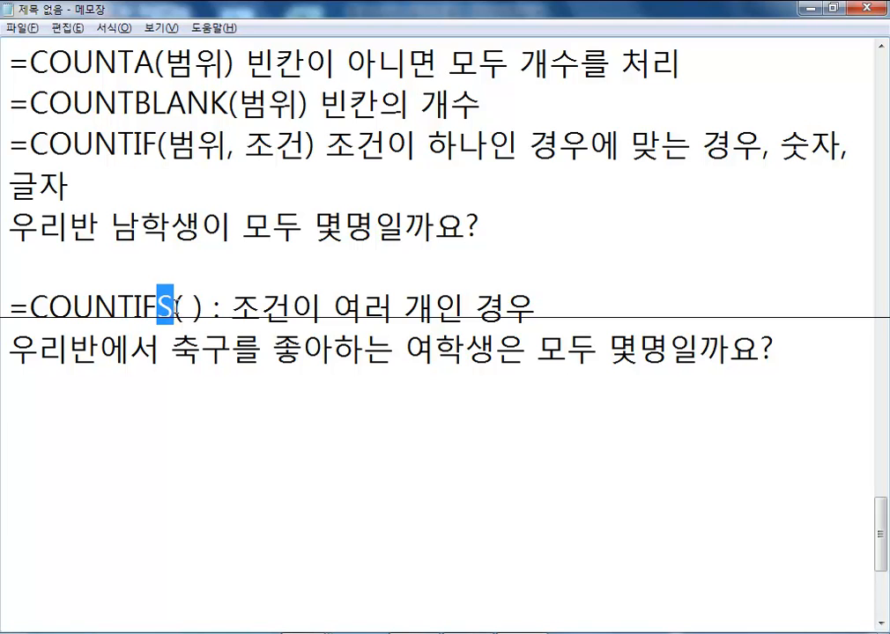
{"action": "left_click", "coordinate": [210, 447]}
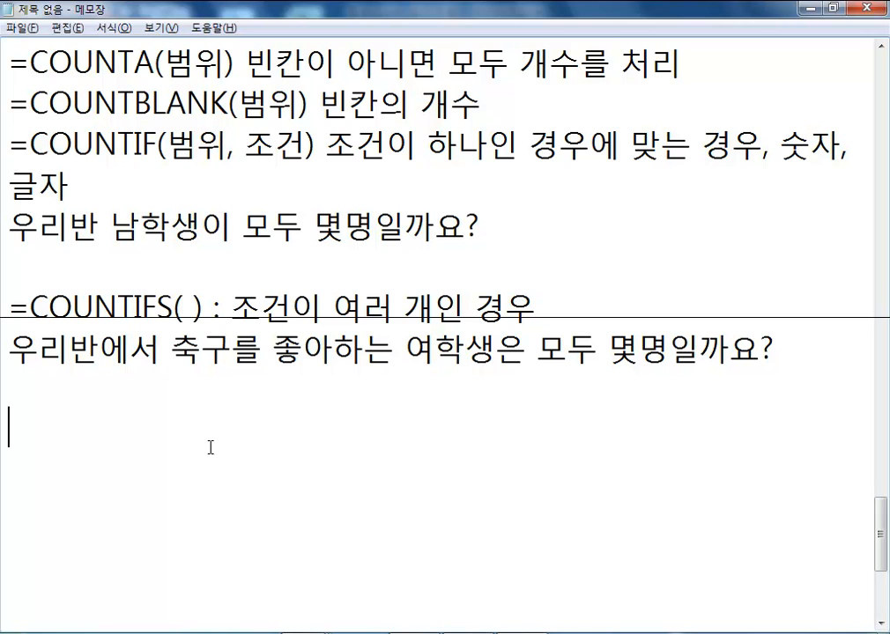
{"action": "type", "text": "=M"}
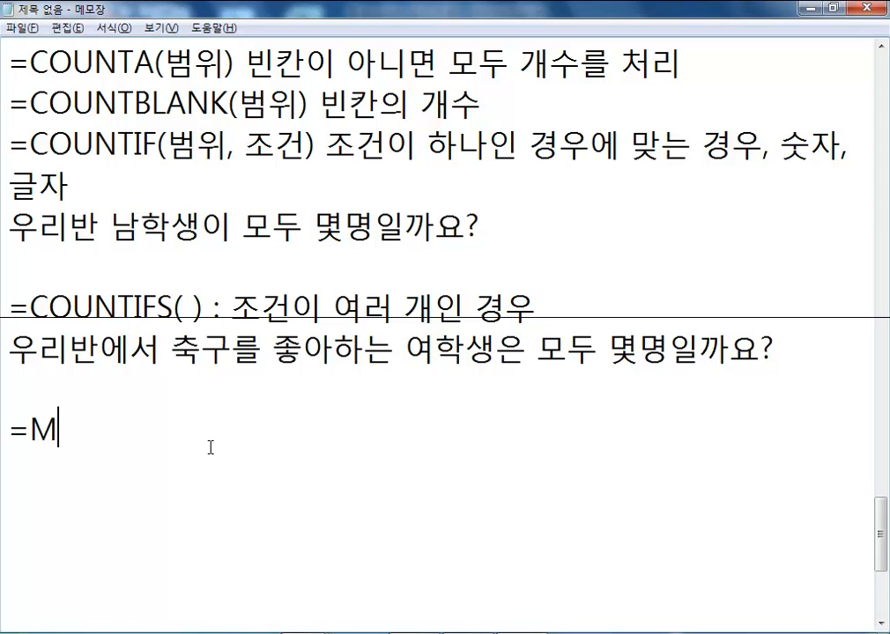
{"action": "type", "text": "AX(범위) 최대값"}
{"action": "key", "text": "Return"}
Step: Add the note line =MIN(범위) 최소값 below the MAX line
{"action": "type", "text": "=MIN(범위"}
{"action": "key", "text": "BackSpace"}
{"action": "type", "text": ") CH"}
{"action": "key", "text": "BackSpace"}
{"action": "key", "text": "BackSpace"}
{"action": "type", "text": "최속값"}
{"action": "key", "text": "Return"}
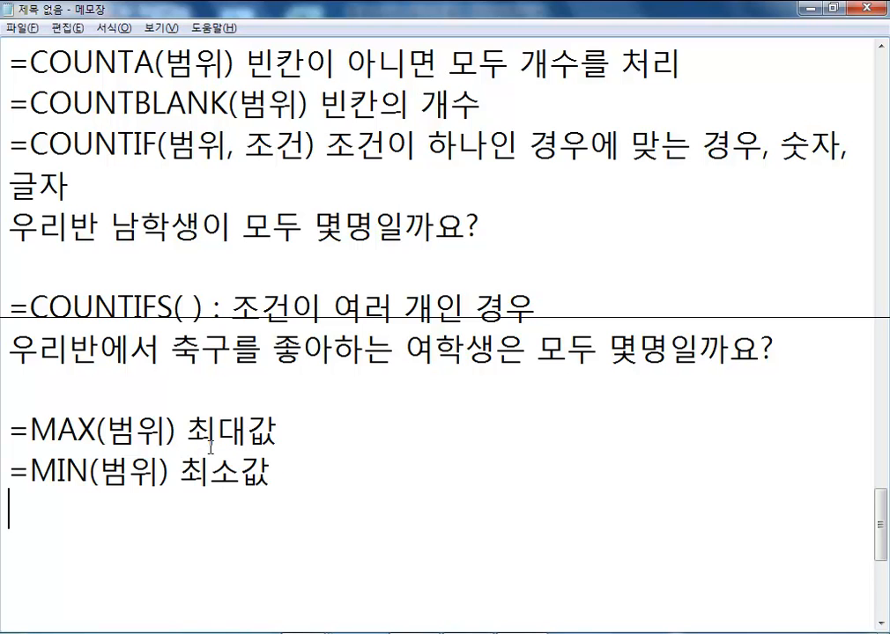
Step: Add the note lines =LARGE(범위, 숫자) 몇번째로 큰 값 and =SMALL(범위, 숫자) 몇번째로 작은 값 below the MIN line
{"action": "scroll", "coordinate": [211, 448], "scroll_direction": "down", "scroll_amount": 1}
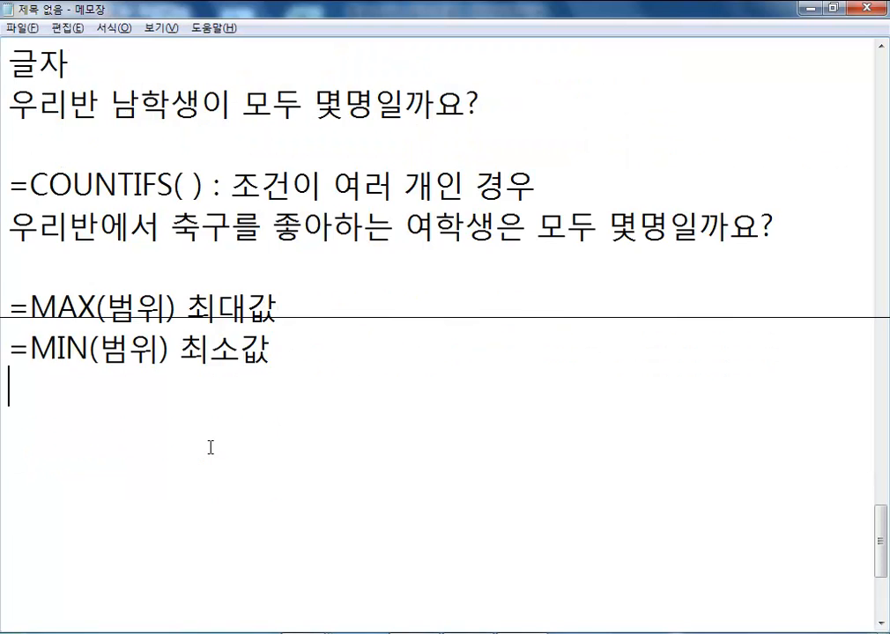
{"action": "scroll", "coordinate": [210, 447], "scroll_direction": "down", "scroll_amount": 1}
{"action": "type", "text": "=LARGE(범위, 숫자) "}
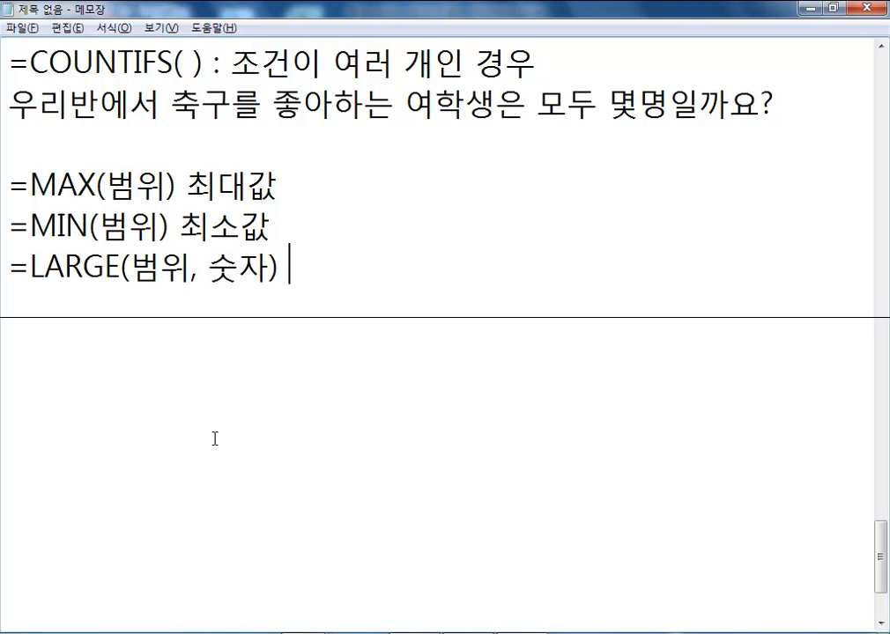
{"action": "type", "text": "몇버"}
{"action": "type", "text": "ㄴ째로 큰 "}
{"action": "type", "text": "값"}
{"action": "key", "text": "Return"}
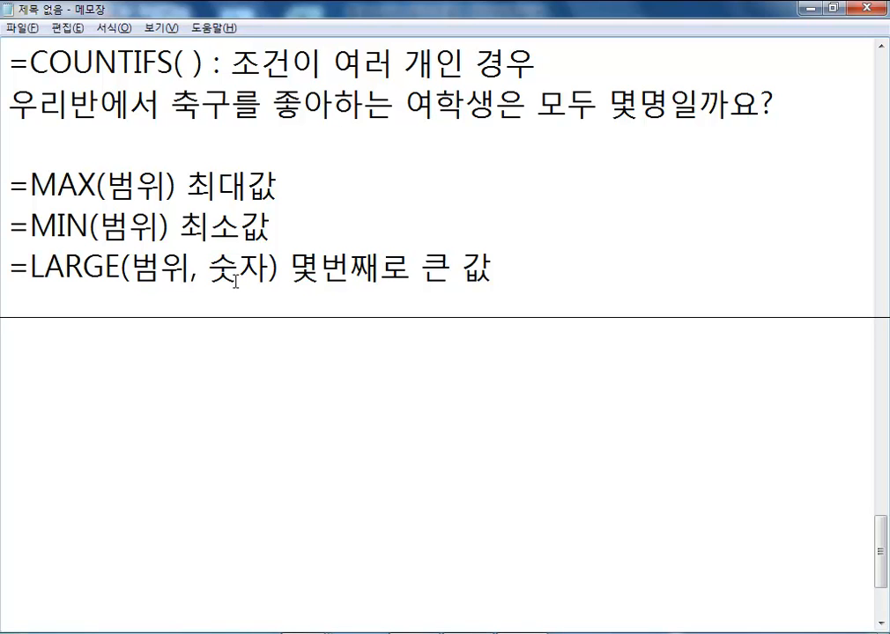
{"action": "type", "text": "=SMALL(범위, 숫자) 몇번째로 ㅈ작은 값"}
{"action": "key", "text": "Return"}
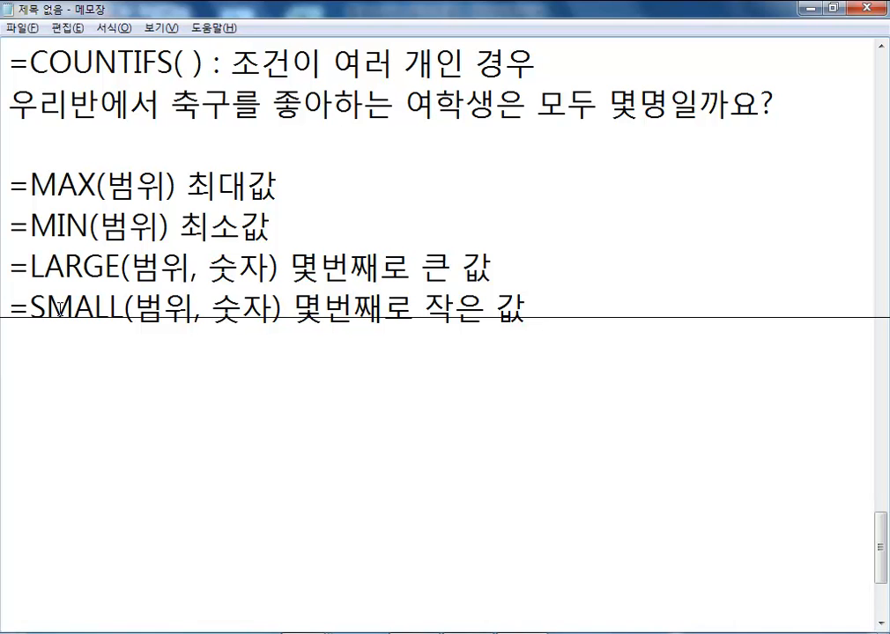
Step: Add the example formula =LARGE(범위, 2) - SMALL(범위, 2) below the SMALL line
{"action": "type", "text": "="}
{"action": "type", "text": "LARGE("}
{"action": "type", "text": "범위, 2)"}
{"action": "type", "text": " - "}
{"action": "type", "text": "늠"}
{"action": "key", "text": "BackSpace"}
{"action": "key", "text": "BackSpace"}
{"action": "key", "text": "BackSpace"}
{"action": "type", "text": "SMALL(범ㅇ위, 2)"}
{"action": "key", "text": "Return"}
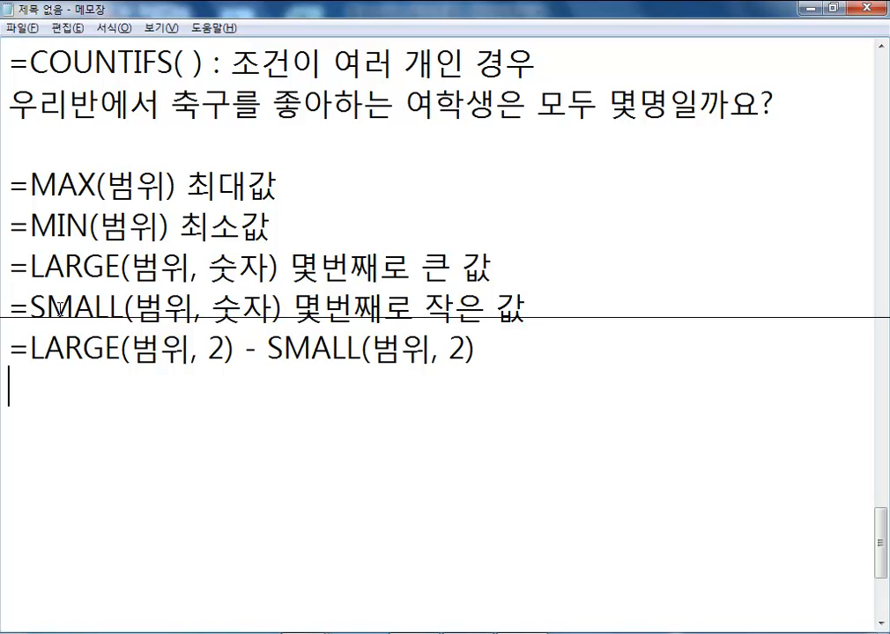
Step: Start the next note line with the function =MEDIAN(범위)
{"action": "type", "text": "=MEDA"}
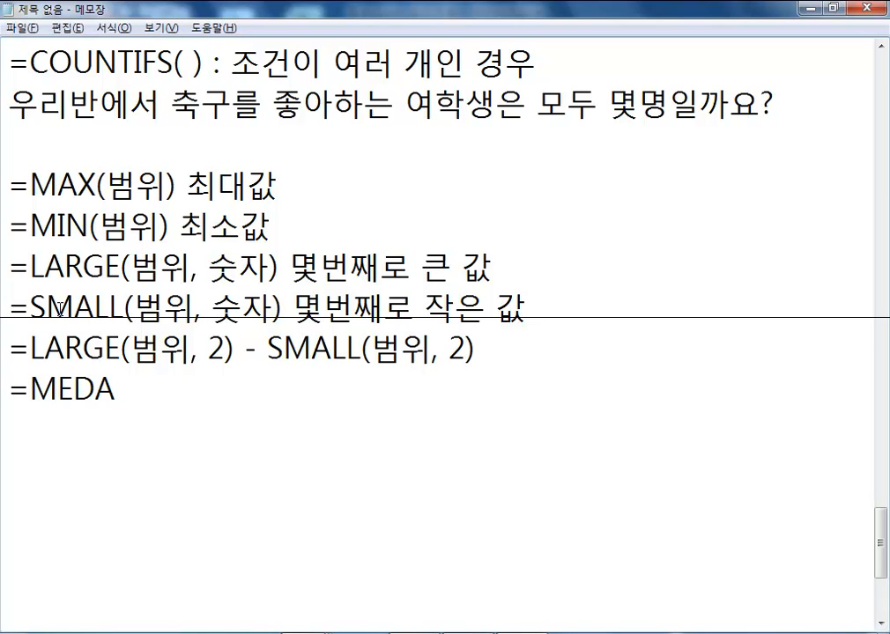
{"action": "key", "text": "BackSpace"}
{"action": "type", "text": "IAN( Q"}
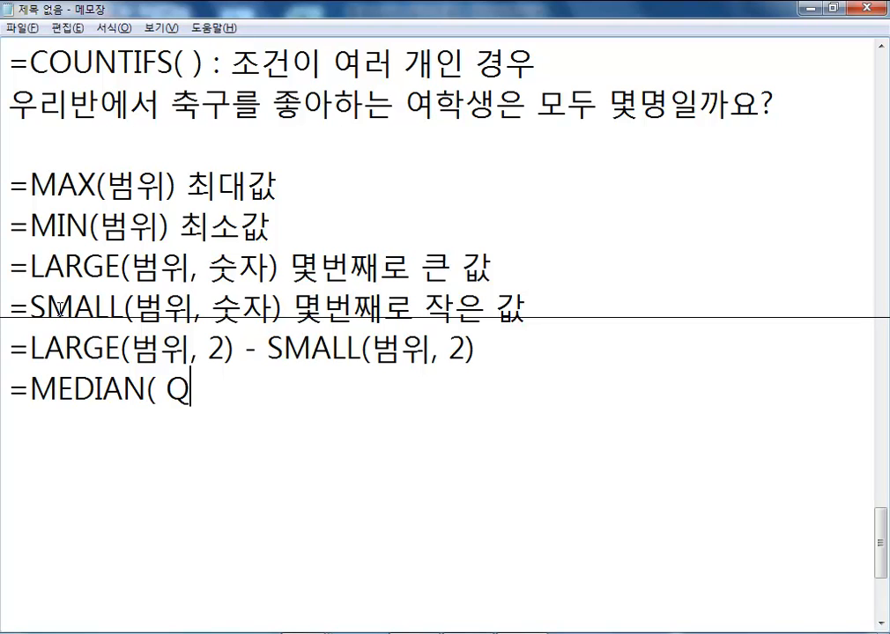
{"action": "key", "text": "BackSpace"}
{"action": "key", "text": "BackSpace"}
{"action": "type", "text": "범위"}
{"action": "type", "text": ") "}
Step: Complete the MEDIAN line with the description 크기 순서대로 중간 값
{"action": "type", "text": "ZM"}
{"action": "key", "text": "BackSpace"}
{"action": "key", "text": "BackSpace"}
{"action": "key", "text": "Hangul"}
{"action": "type", "text": "ㅋ크기 순서대"}
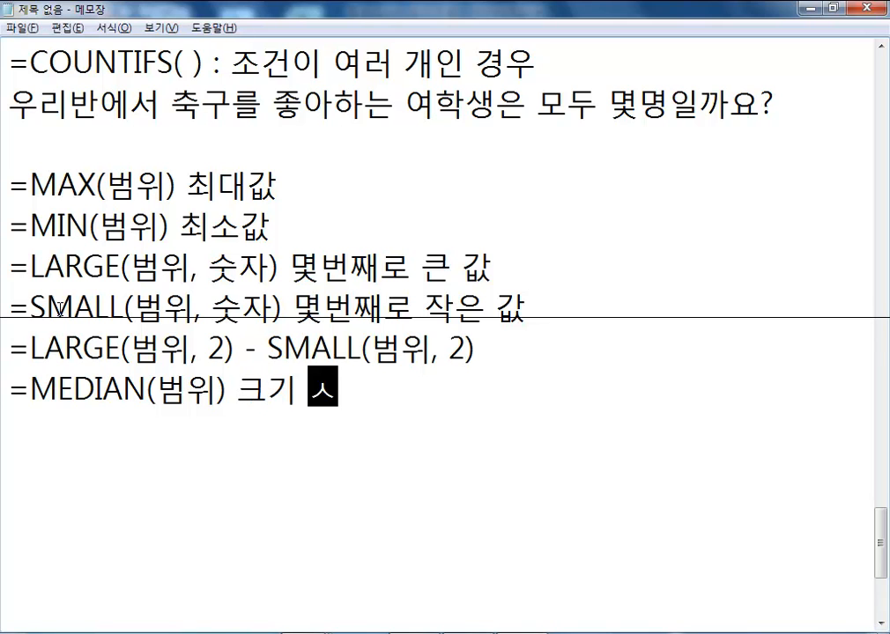
{"action": "type", "text": "로 중간ㅇ"}
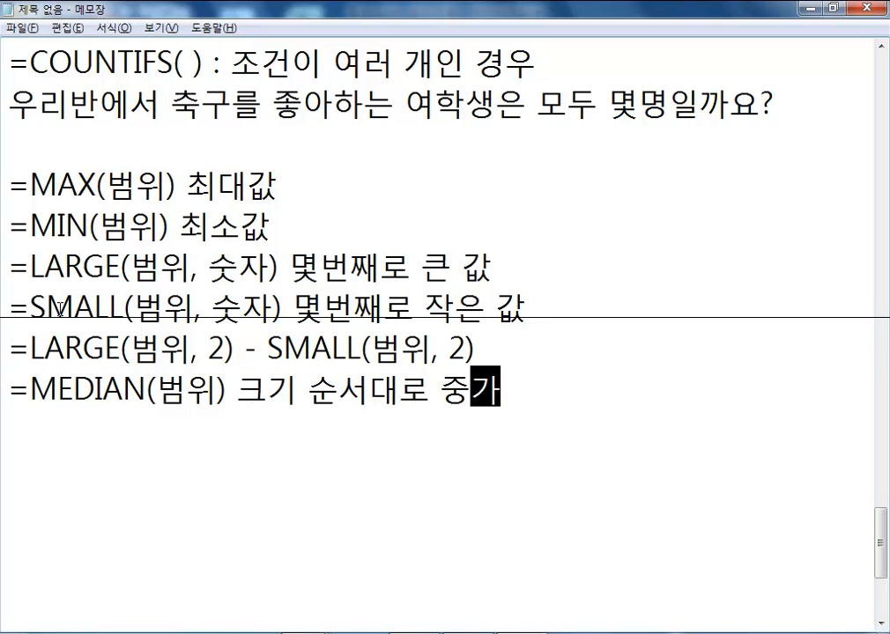
{"action": "key", "text": "BackSpace"}
{"action": "type", "text": "값"}
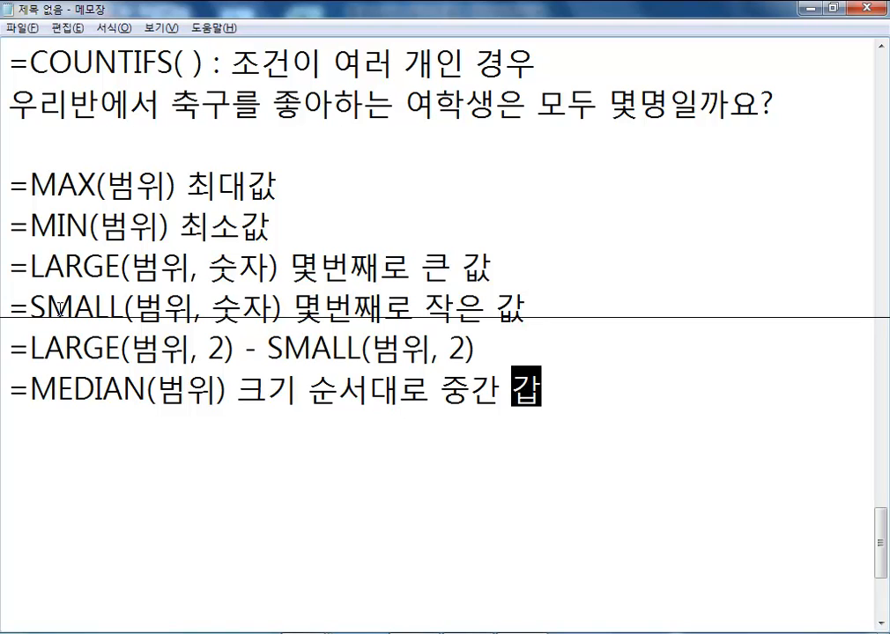
{"action": "key", "text": "Return"}
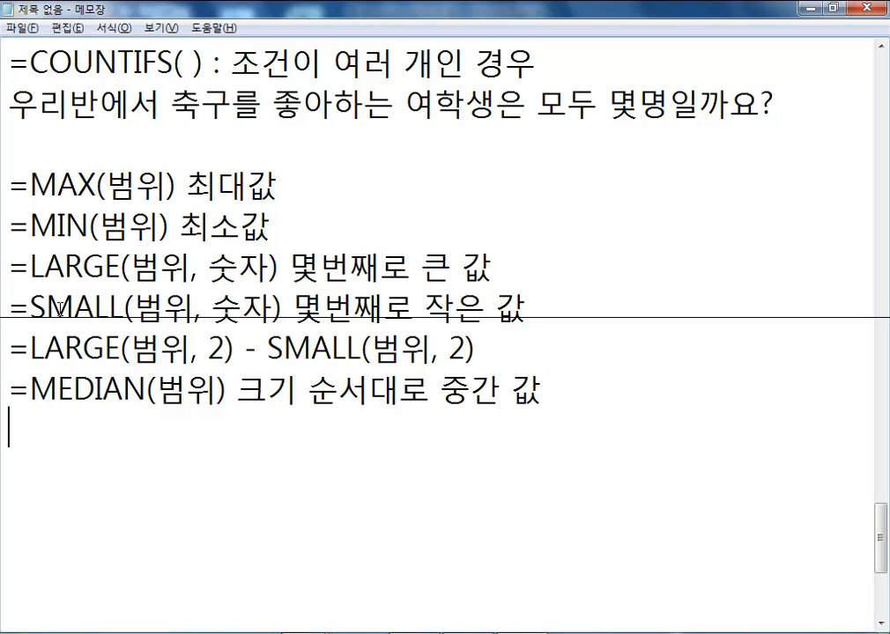
Step: Write the sample numbers 5 4 1 8 7 after a blank line below the MEDIAN description
{"action": "key", "text": "Return"}
{"action": "type", "text": "5 4 1 8 7"}
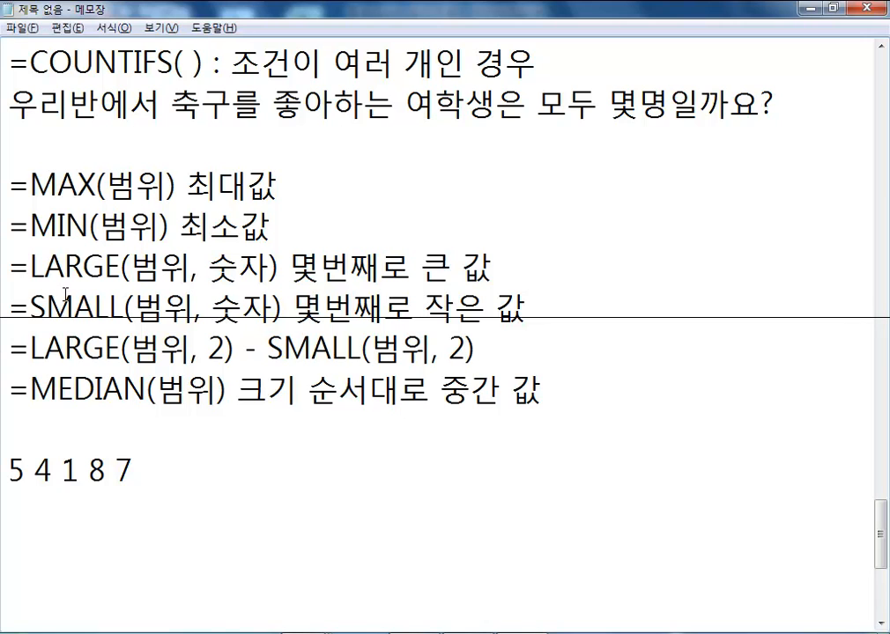
{"action": "left_click_drag", "start_coordinate": [61, 468], "coordinate": [7, 467]}
{"action": "left_click_drag", "start_coordinate": [108, 468], "coordinate": [88, 468]}
Step: Append 9 to the sample number row and remove the blank line above it
{"action": "left_click", "coordinate": [205, 477]}
{"action": "type", "text": "9"}
{"action": "key", "text": "Up"}
{"action": "key", "text": "Delete"}
{"action": "key", "text": "End"}
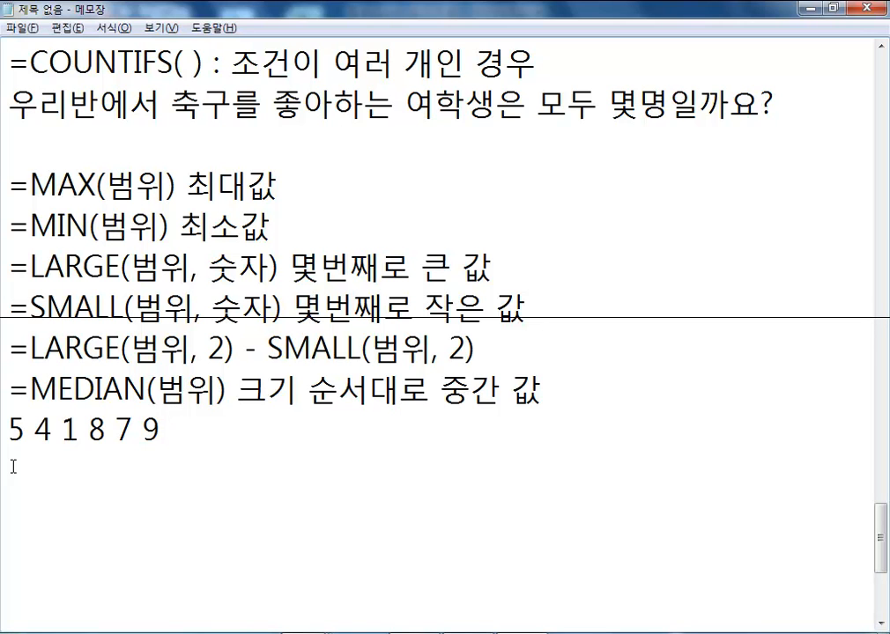
Step: Add the sorted row 1 4 5 7 8 9 under the sample numbers, ending it with : 6
{"action": "key", "text": "Return"}
{"action": "type", "text": "1 4 5 7 8 9"}
{"action": "key", "text": "Return"}
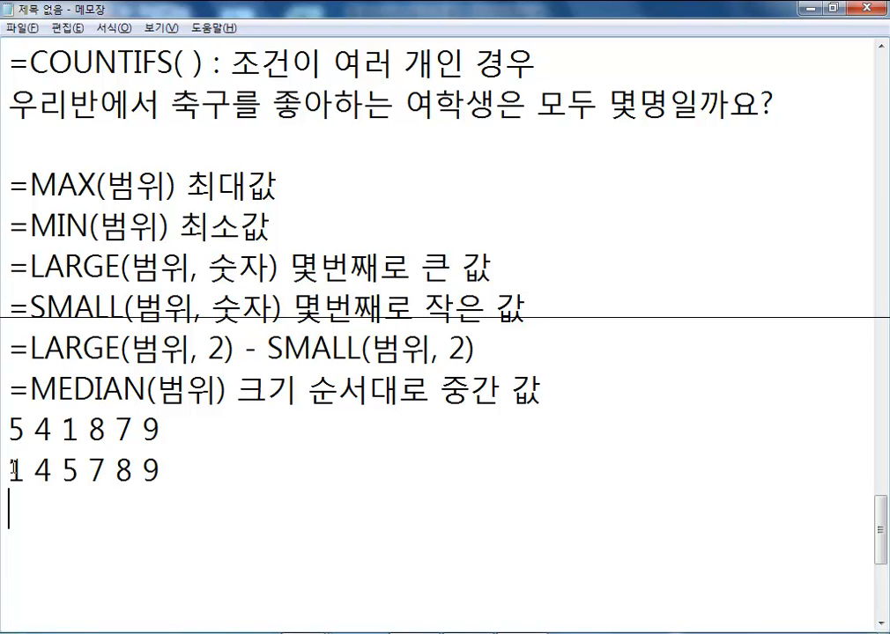
{"action": "left_click_drag", "start_coordinate": [79, 469], "coordinate": [89, 468]}
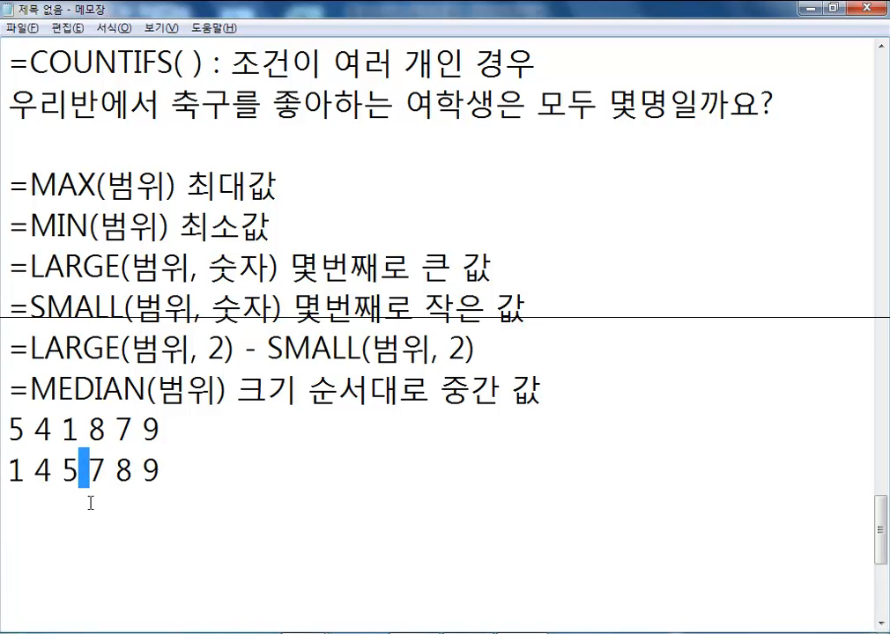
{"action": "left_click", "coordinate": [249, 465]}
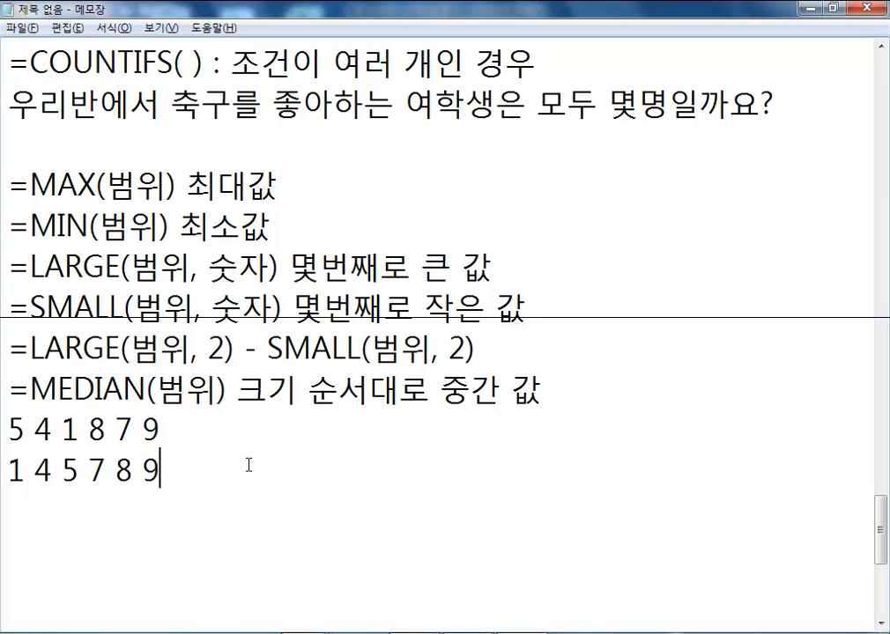
{"action": "type", "text": ": 6"}
Step: Remove the 9 from the unsorted sample row and end that row with : 5
{"action": "key", "text": "Up"}
{"action": "type", "text": ":"}
{"action": "key", "text": "Left"}
{"action": "key", "text": "Left"}
{"action": "key", "text": "Left"}
{"action": "key", "text": "Delete"}
{"action": "key", "text": "Delete"}
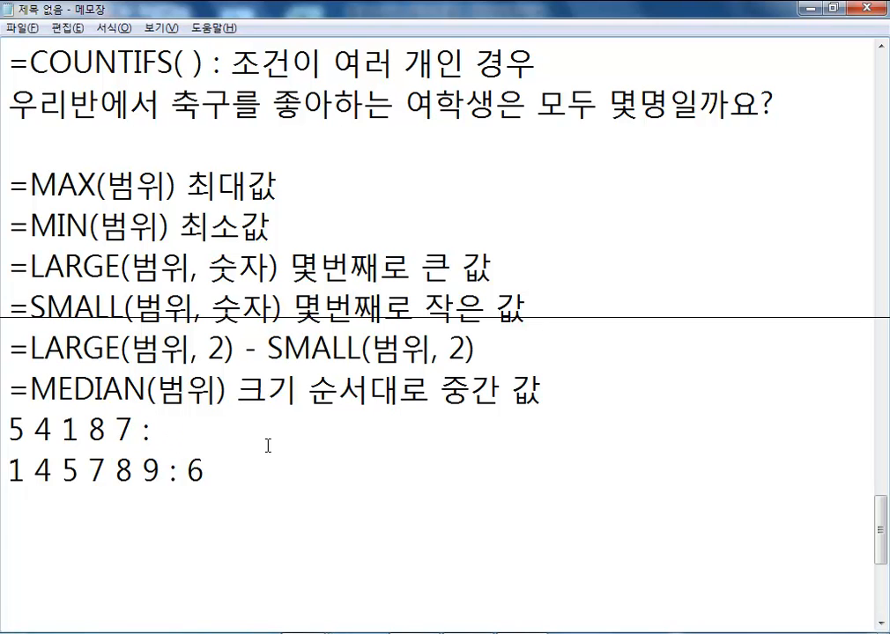
{"action": "type", "text": "5"}
Step: Highlight the middle numbers 5 7 in the sorted row and the leading 5 in the unsorted row, and clear the selection
{"action": "left_click_drag", "start_coordinate": [79, 469], "coordinate": [92, 468]}
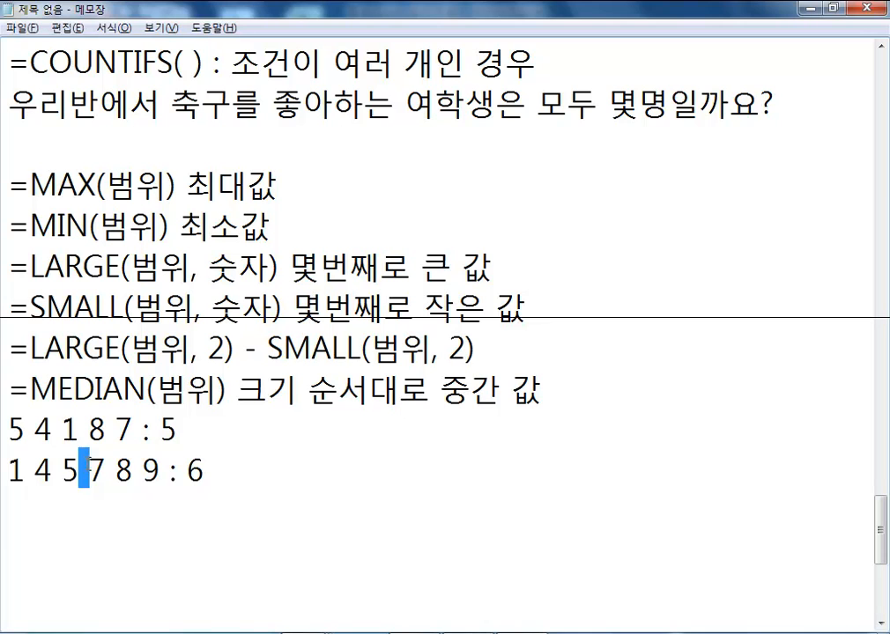
{"action": "left_click_drag", "start_coordinate": [65, 470], "coordinate": [106, 470]}
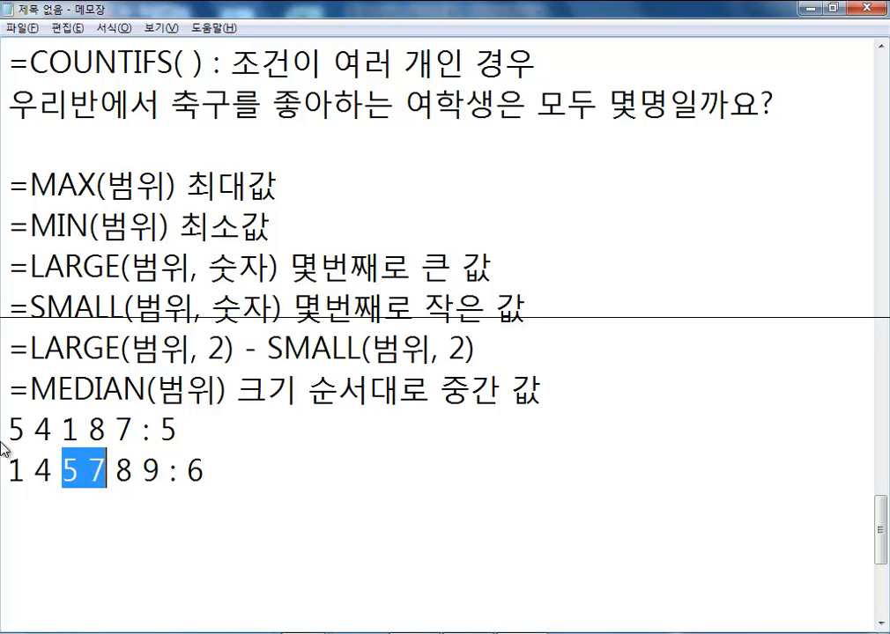
{"action": "left_click_drag", "start_coordinate": [8, 429], "coordinate": [20, 429]}
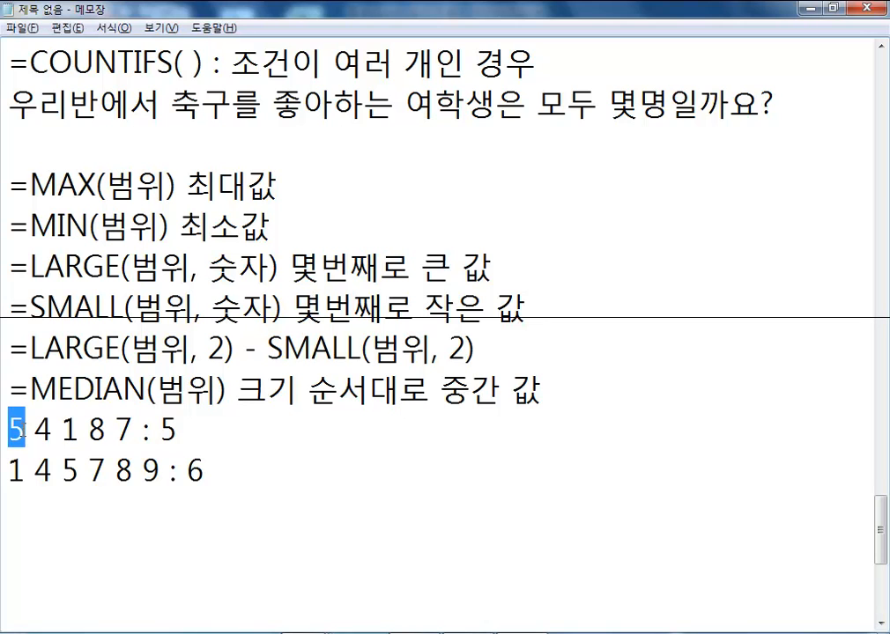
{"action": "left_click", "coordinate": [302, 504]}
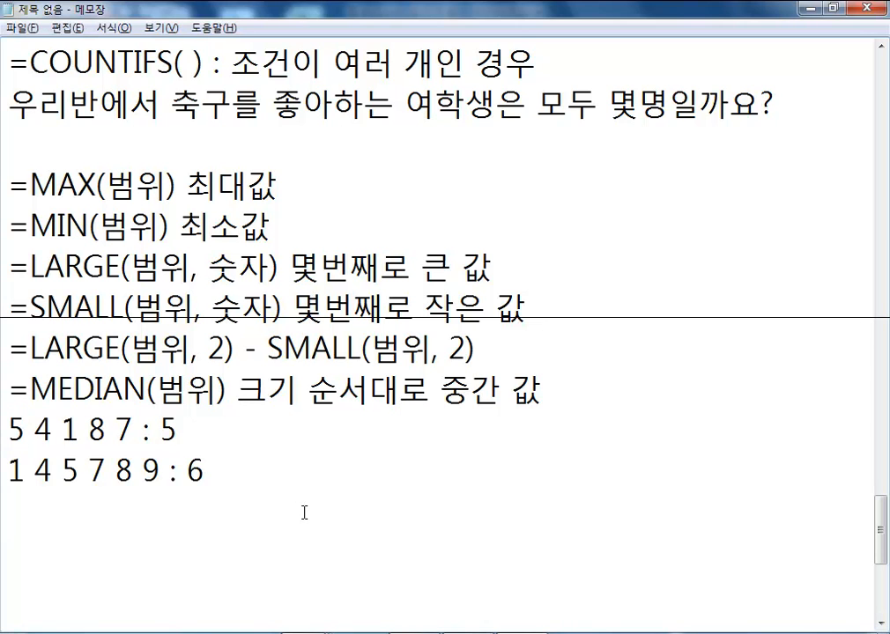